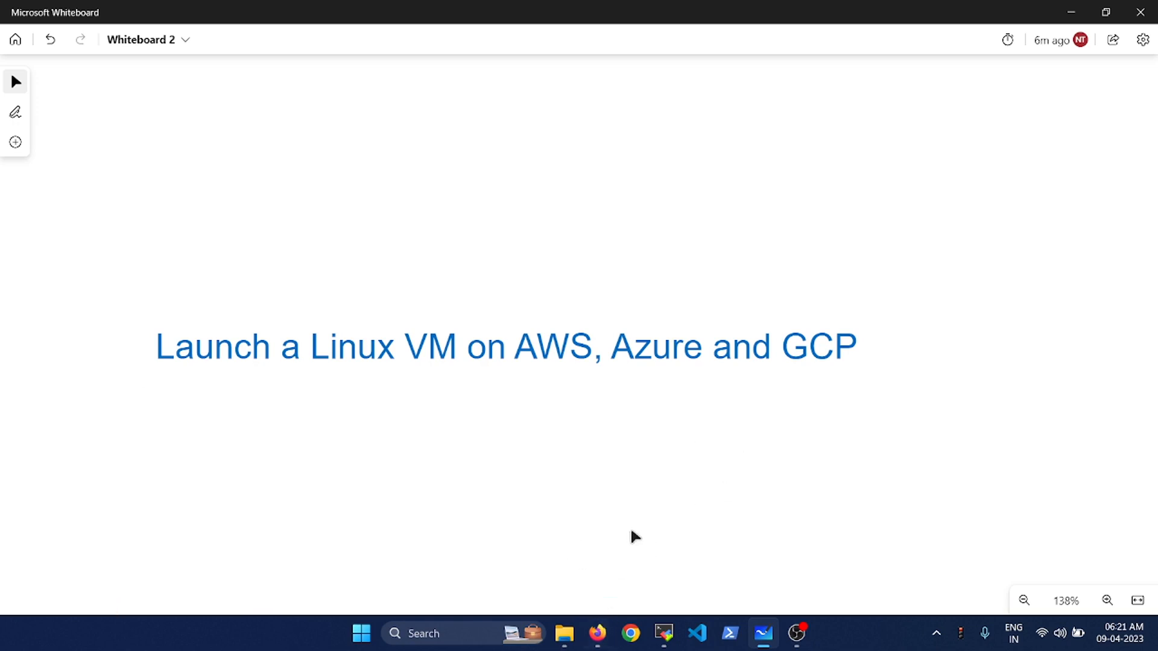
- Bring the browser with the AWS Free Tier offers page in front of Whiteboard
{"action": "left_click", "coordinate": [597, 634]}
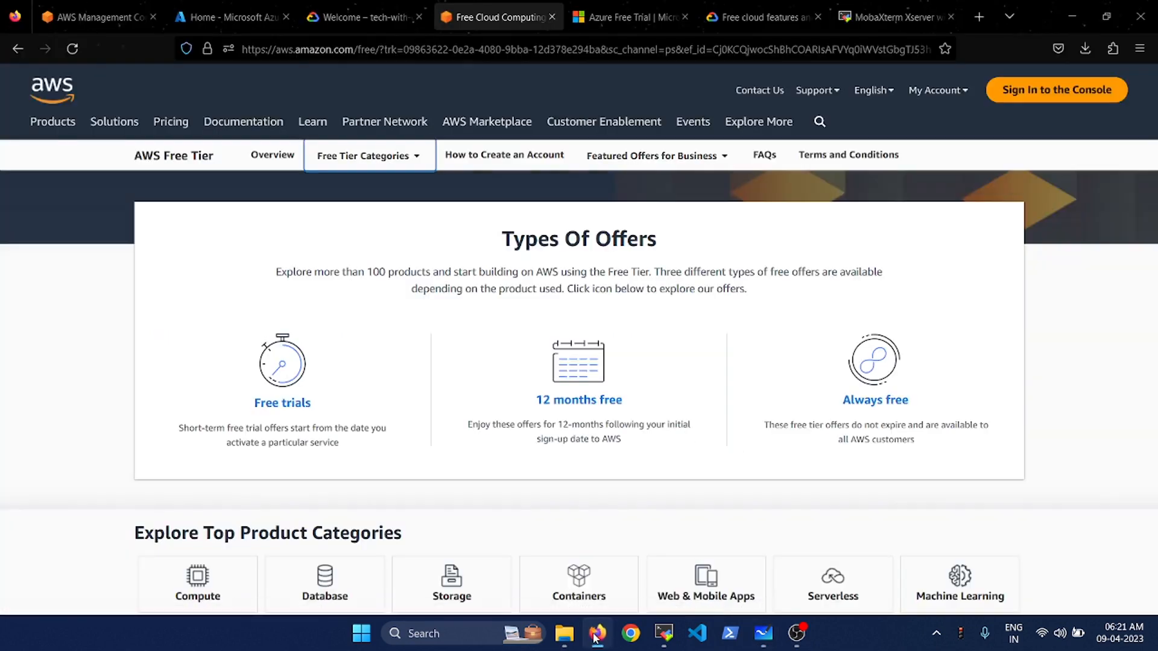
- Scroll past Types Of Offers to the Free Tier details: EC2 750 Hours, S3 5 GB, RDS 750 Hours
{"action": "left_click", "coordinate": [645, 288]}
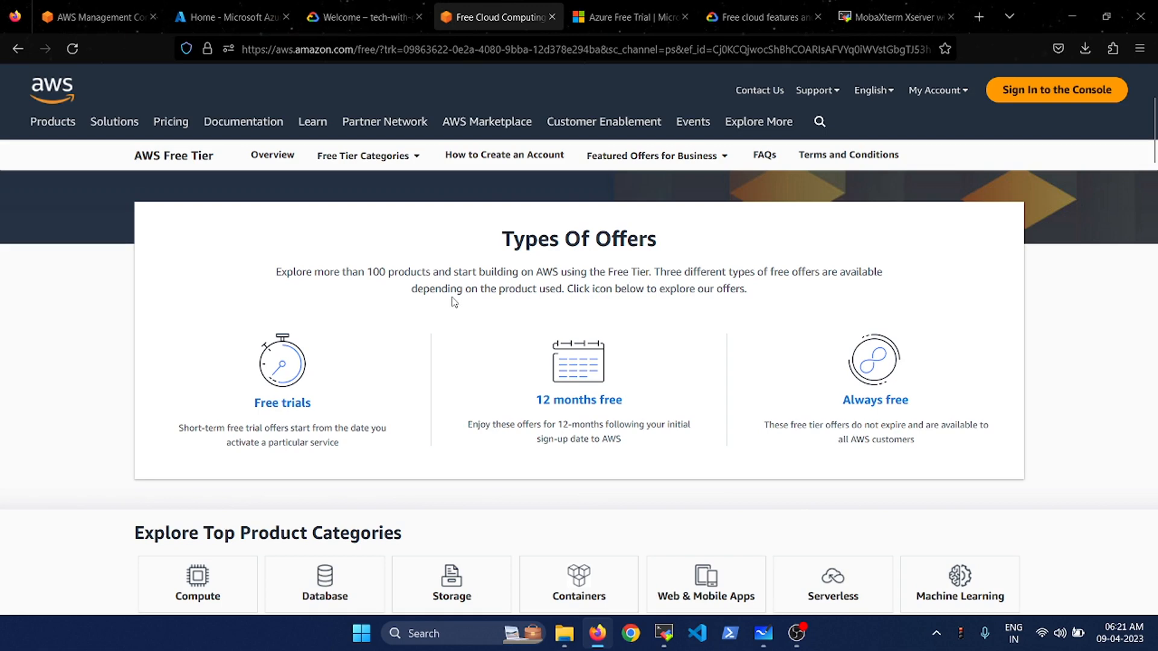
{"action": "scroll", "coordinate": [454, 302], "scroll_direction": "down", "scroll_amount": 1}
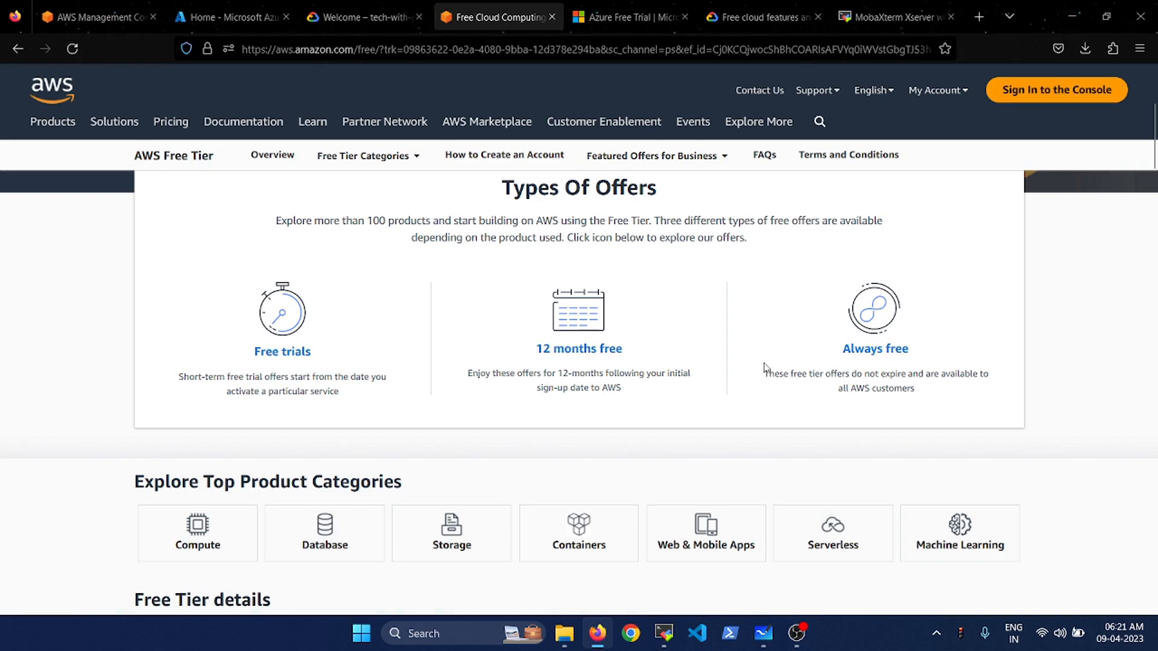
{"action": "scroll", "coordinate": [753, 366], "scroll_direction": "down", "scroll_amount": 3}
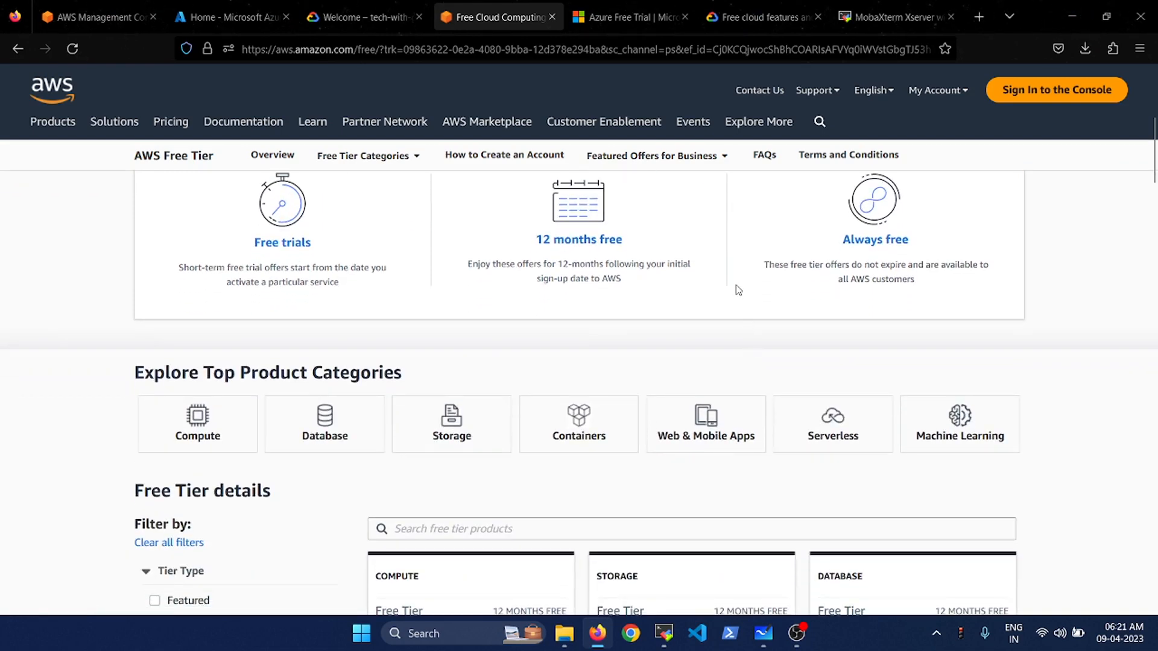
{"action": "scroll", "coordinate": [738, 290], "scroll_direction": "up", "scroll_amount": 1}
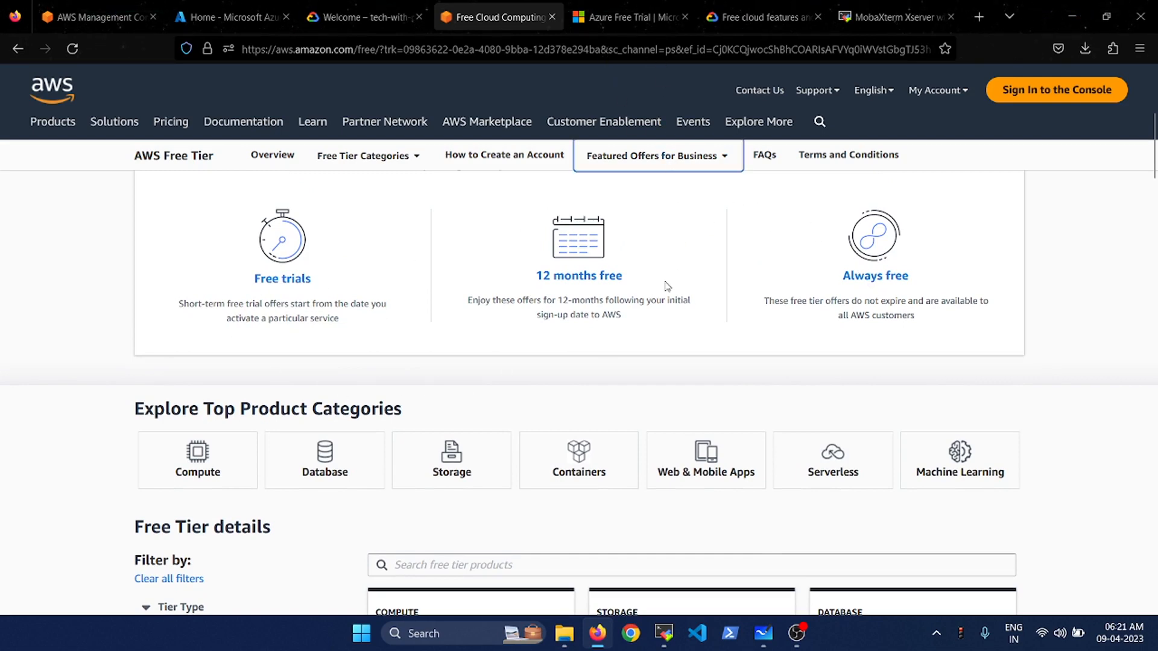
{"action": "scroll", "coordinate": [666, 287], "scroll_direction": "down", "scroll_amount": 2}
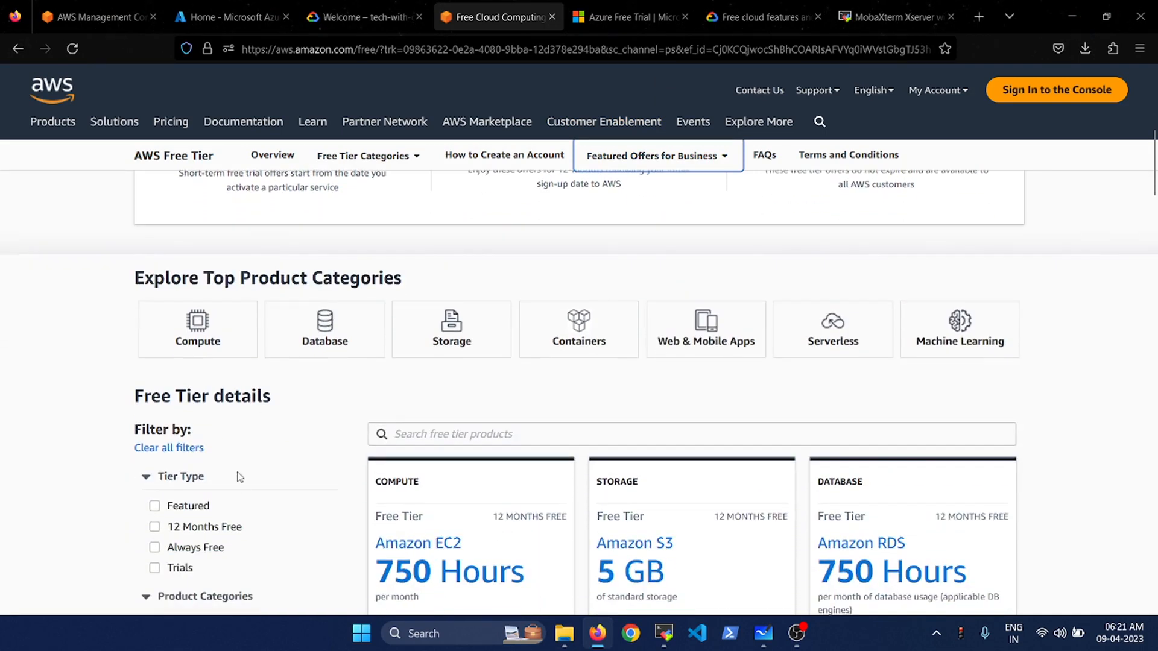
{"action": "scroll", "coordinate": [132, 533], "scroll_direction": "down", "scroll_amount": 2}
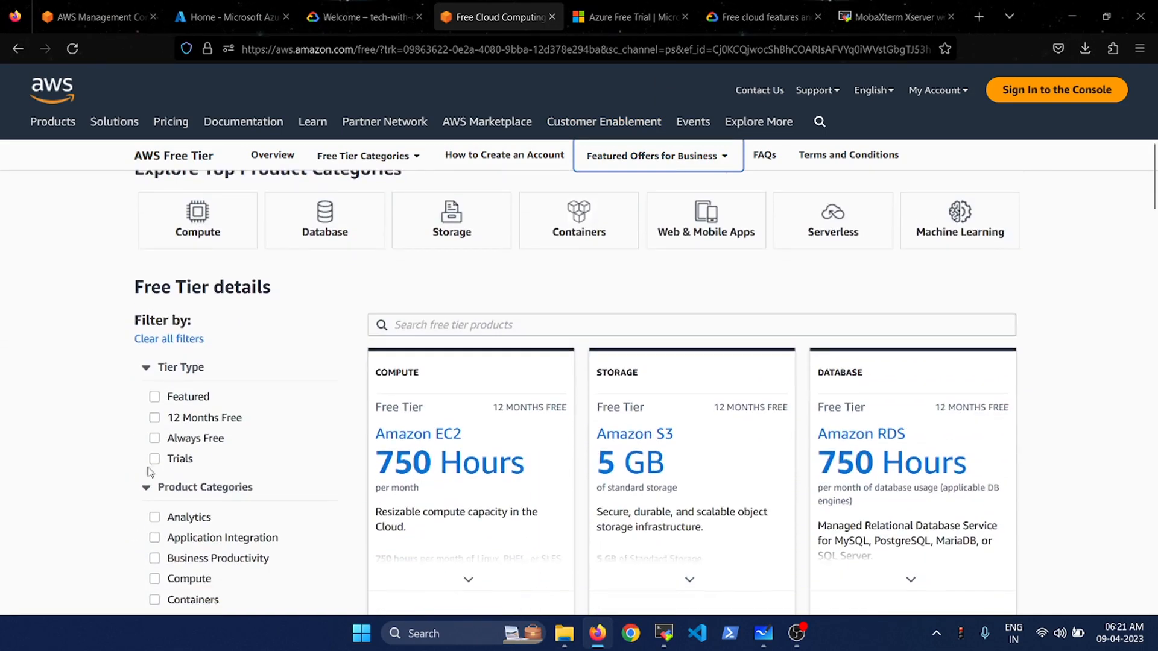
- Filter the Free Tier offers to show only 12 Months Free
{"action": "left_click", "coordinate": [155, 437]}
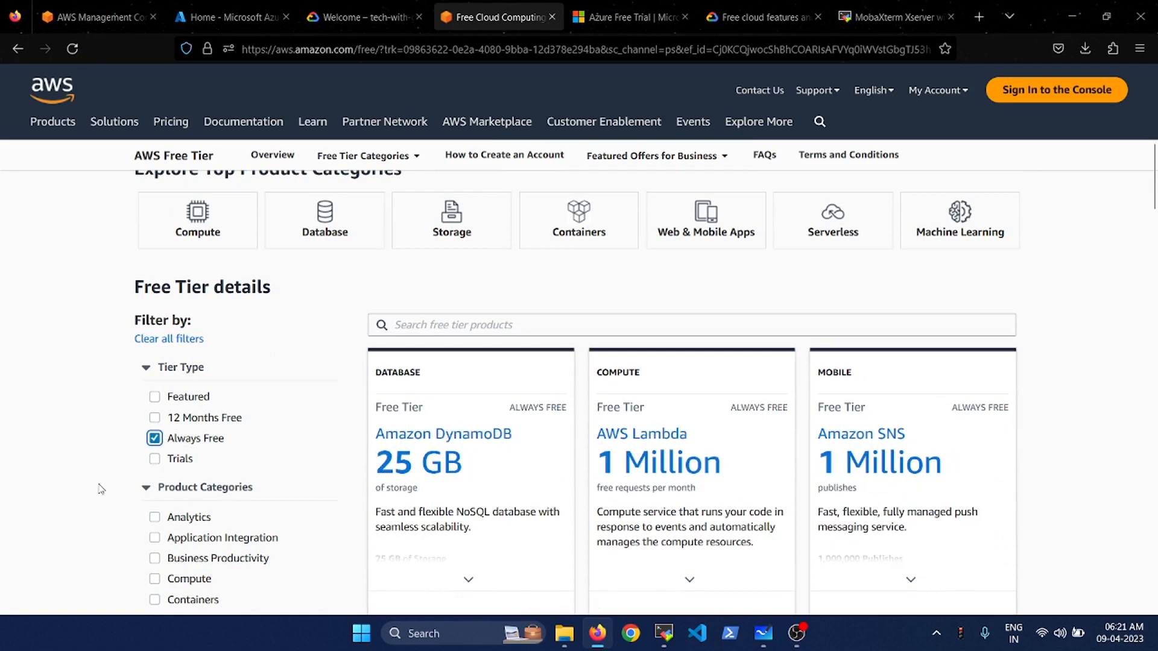
{"action": "left_click", "coordinate": [155, 417]}
{"action": "left_click", "coordinate": [155, 438]}
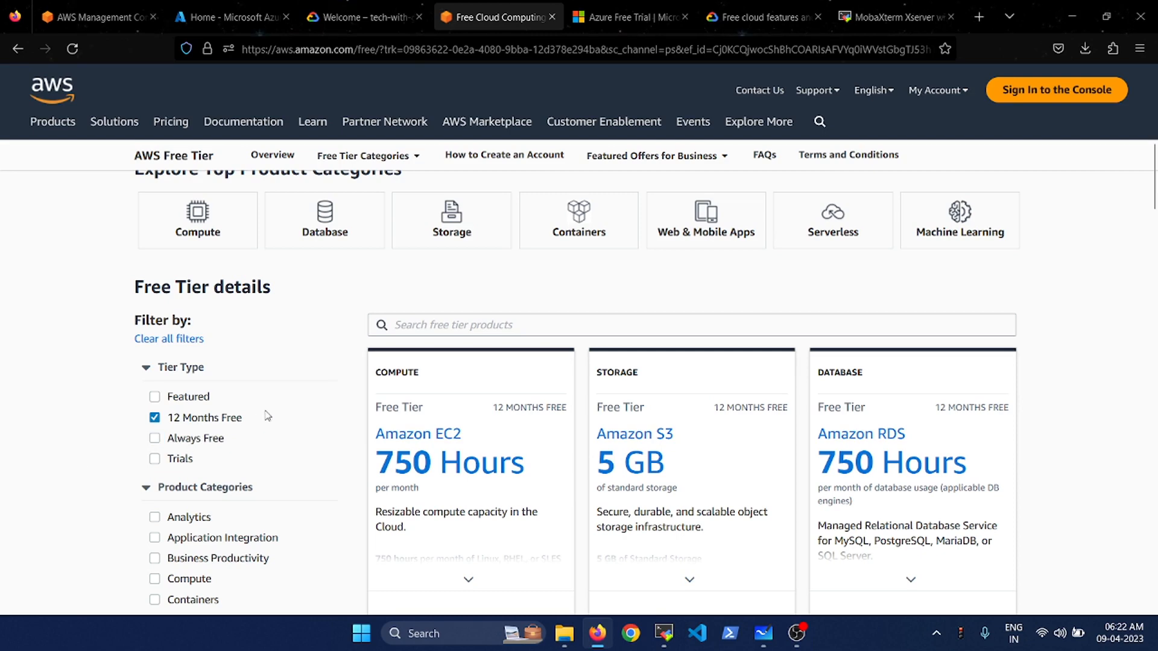
- Browse the 12-month offer cards, then move to Azure's Free Account page with USD200 credits
{"action": "mouse_move", "coordinate": [451, 367]}
{"action": "scroll", "coordinate": [449, 431], "scroll_direction": "down", "scroll_amount": 1}
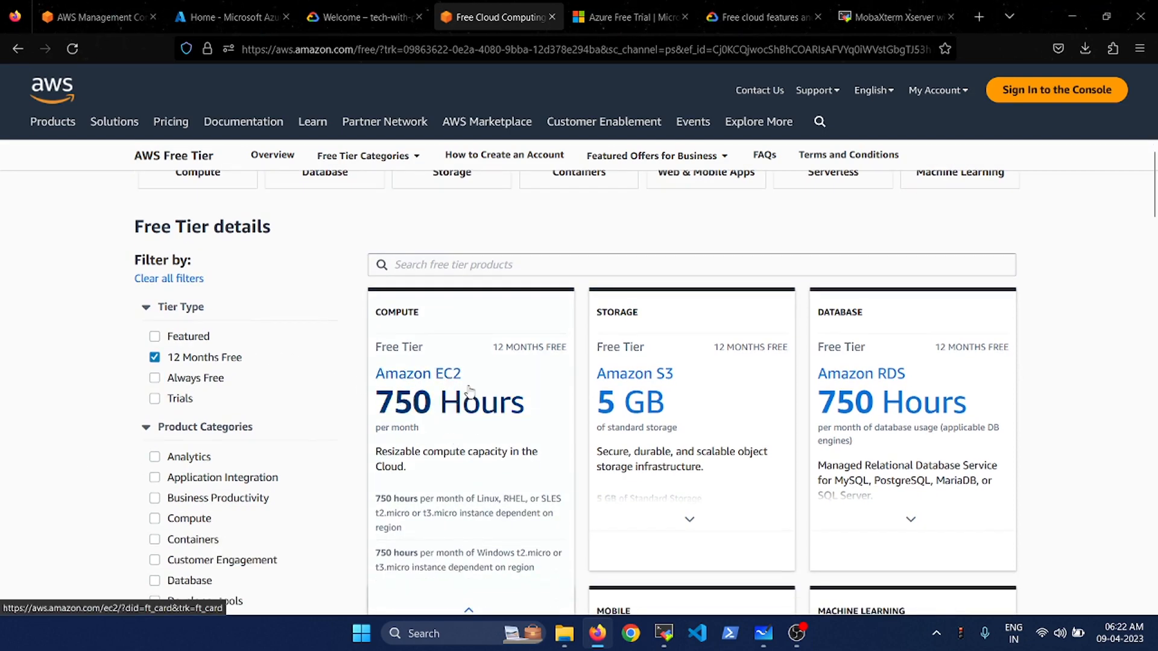
{"action": "scroll", "coordinate": [470, 389], "scroll_direction": "down", "scroll_amount": 2}
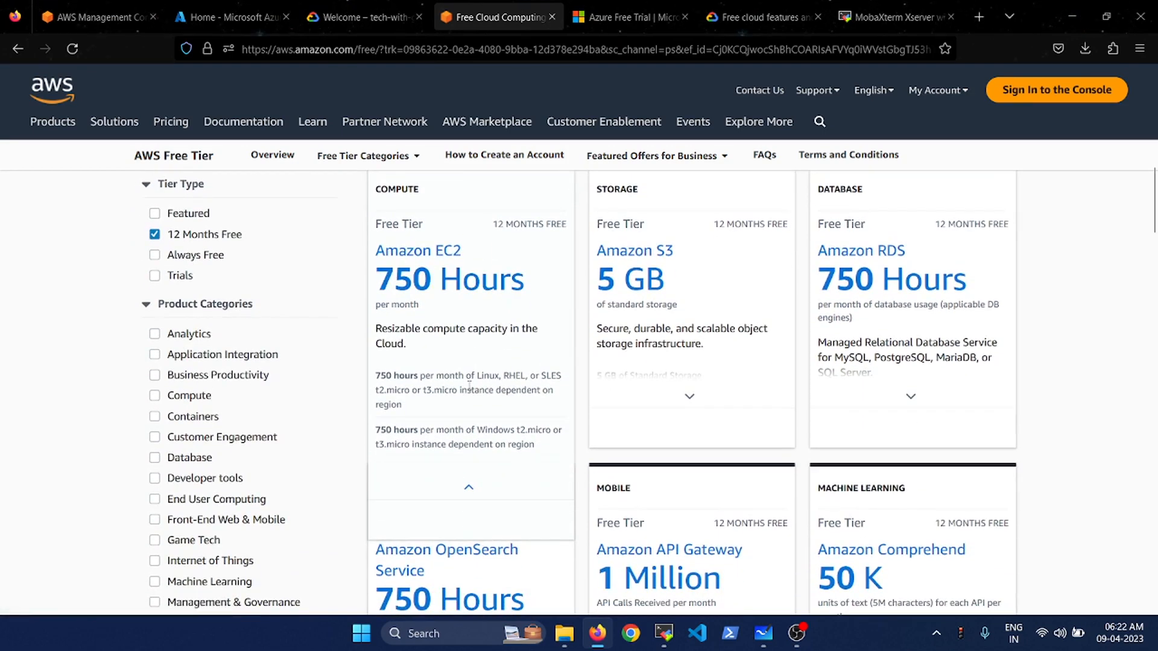
{"action": "scroll", "coordinate": [470, 386], "scroll_direction": "up", "scroll_amount": 2}
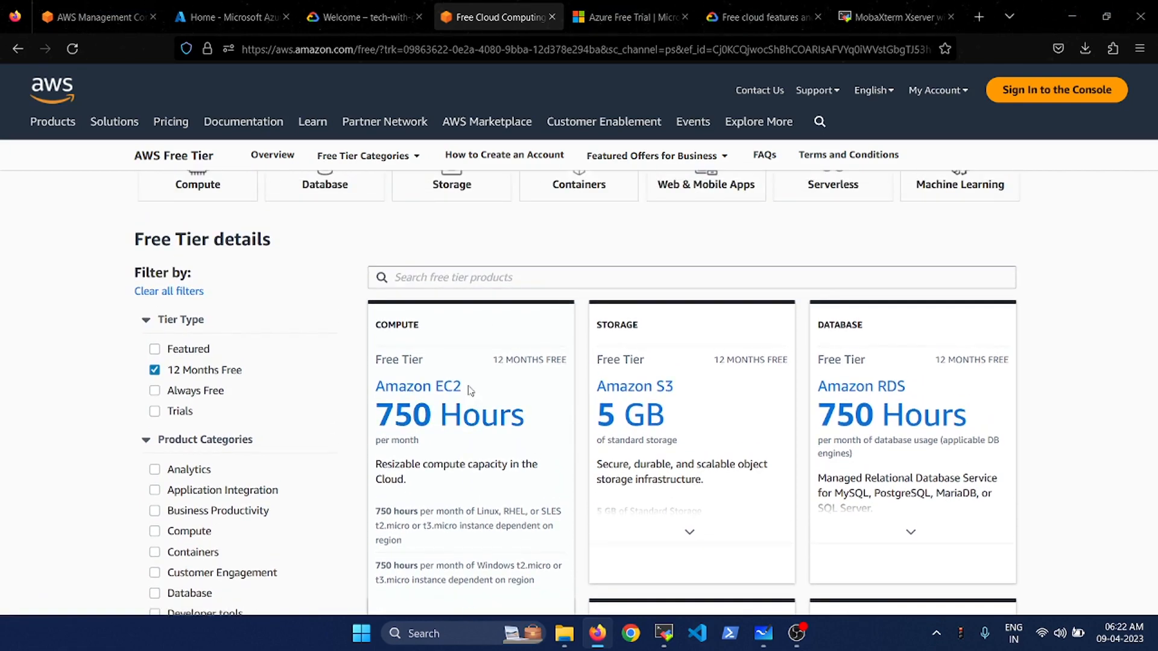
{"action": "scroll", "coordinate": [502, 245], "scroll_direction": "up", "scroll_amount": 1}
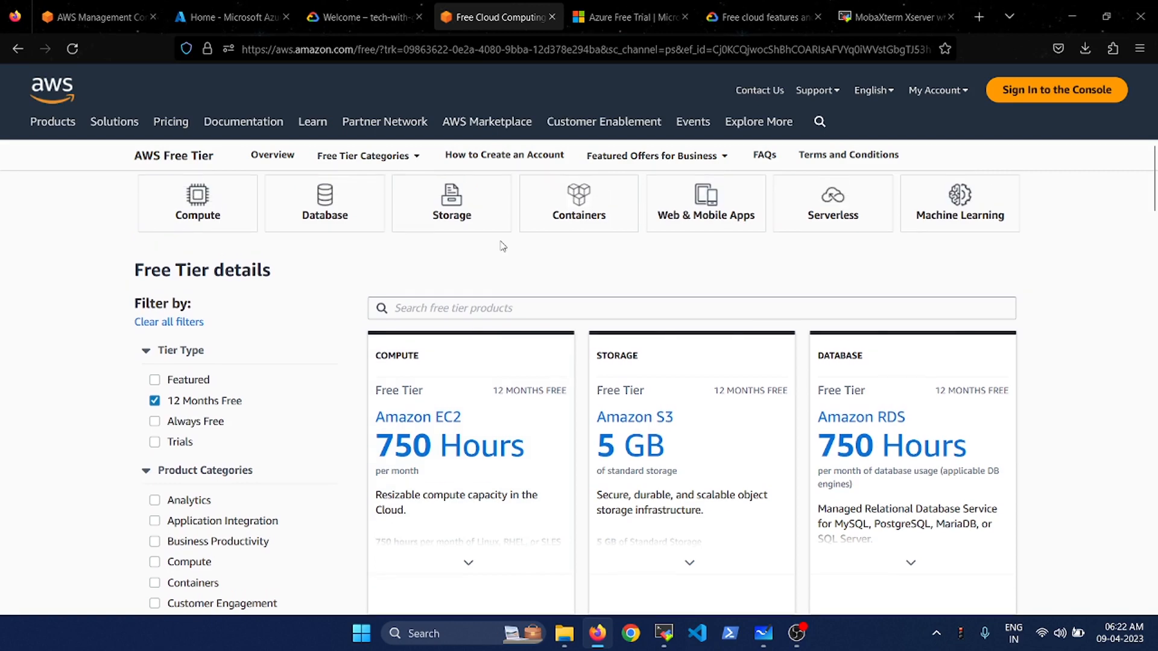
{"action": "scroll", "coordinate": [503, 245], "scroll_direction": "up", "scroll_amount": 2}
{"action": "scroll", "coordinate": [536, 271], "scroll_direction": "up", "scroll_amount": 2}
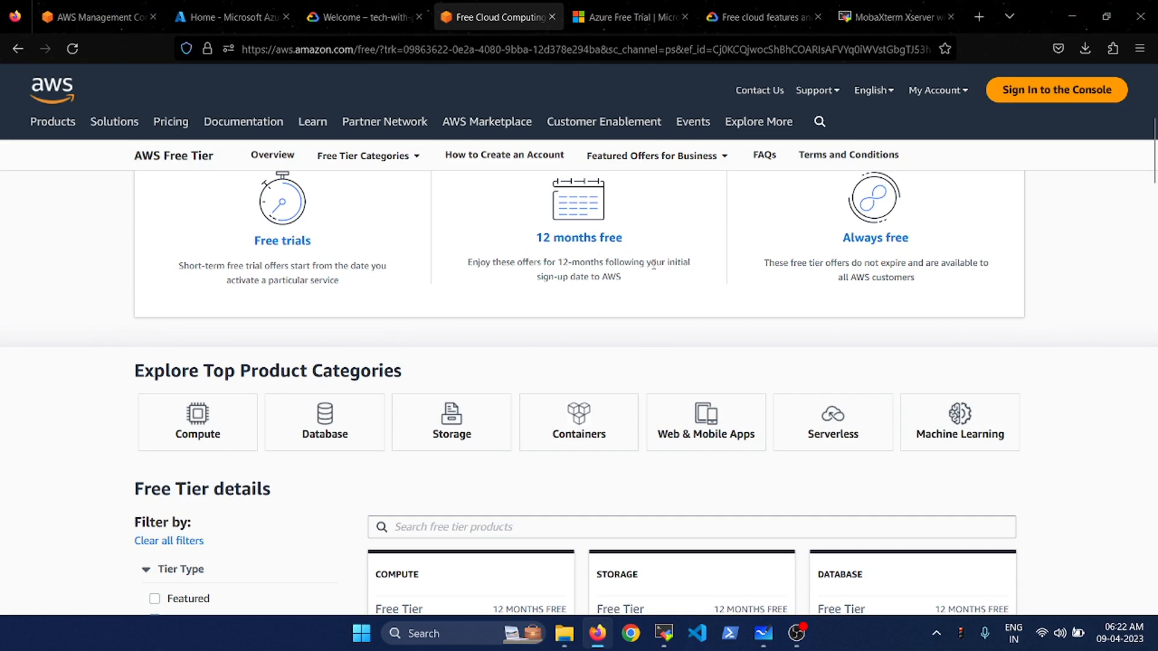
{"action": "scroll", "coordinate": [374, 339], "scroll_direction": "down", "scroll_amount": 3}
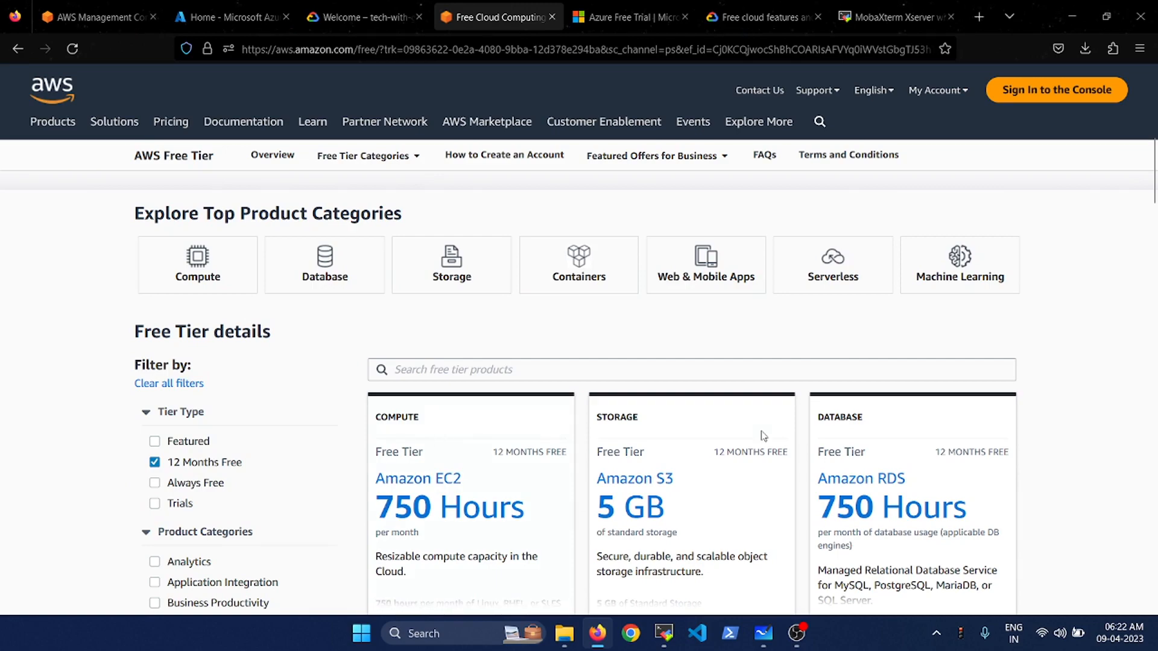
{"action": "scroll", "coordinate": [761, 437], "scroll_direction": "down", "scroll_amount": 5}
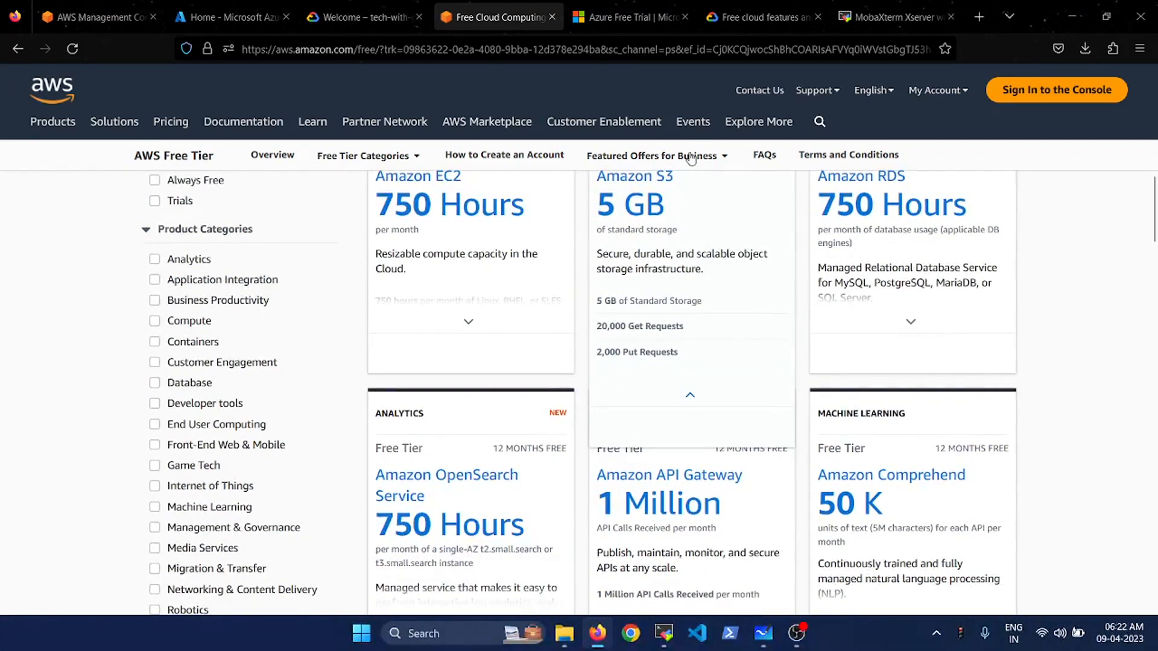
{"action": "left_click", "coordinate": [628, 13]}
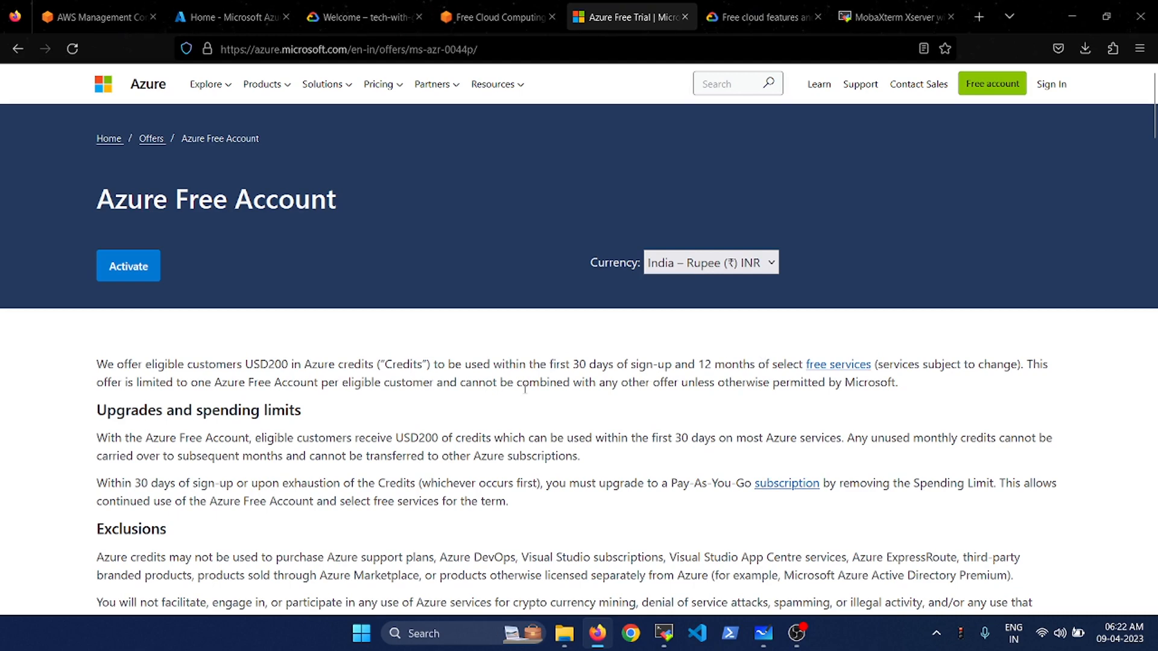
- Review Google Cloud's 90-day $300 trial, check the AWS, Azure and Google Cloud consoles, and end on AWS
{"action": "left_click", "coordinate": [758, 13]}
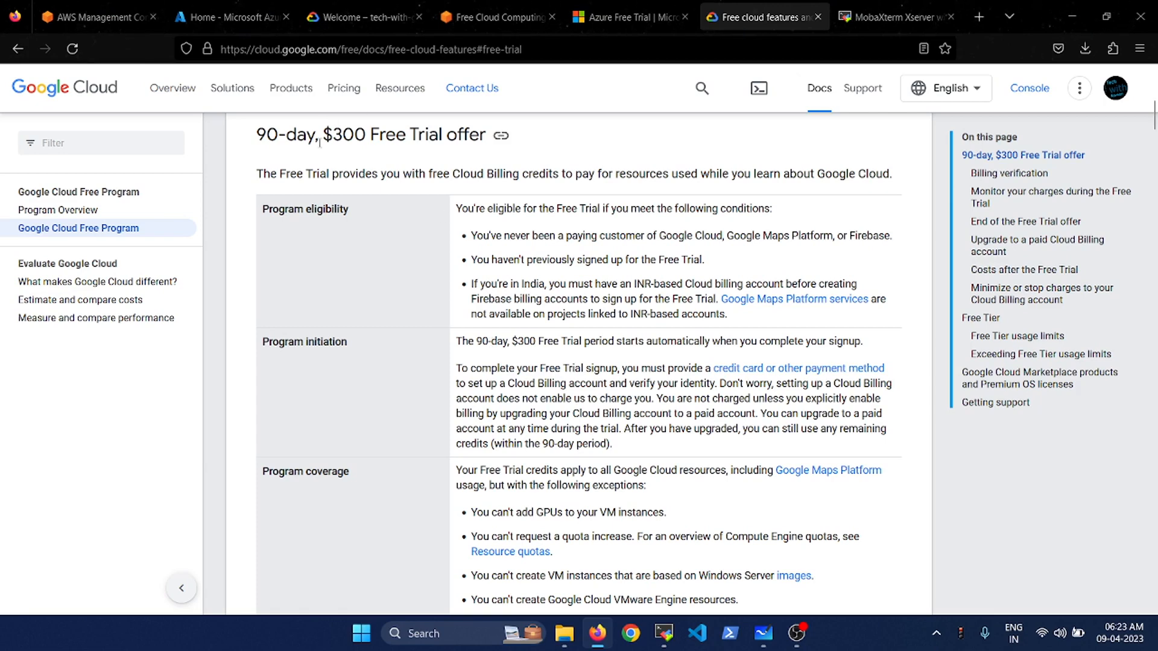
{"action": "left_click", "coordinate": [115, 5]}
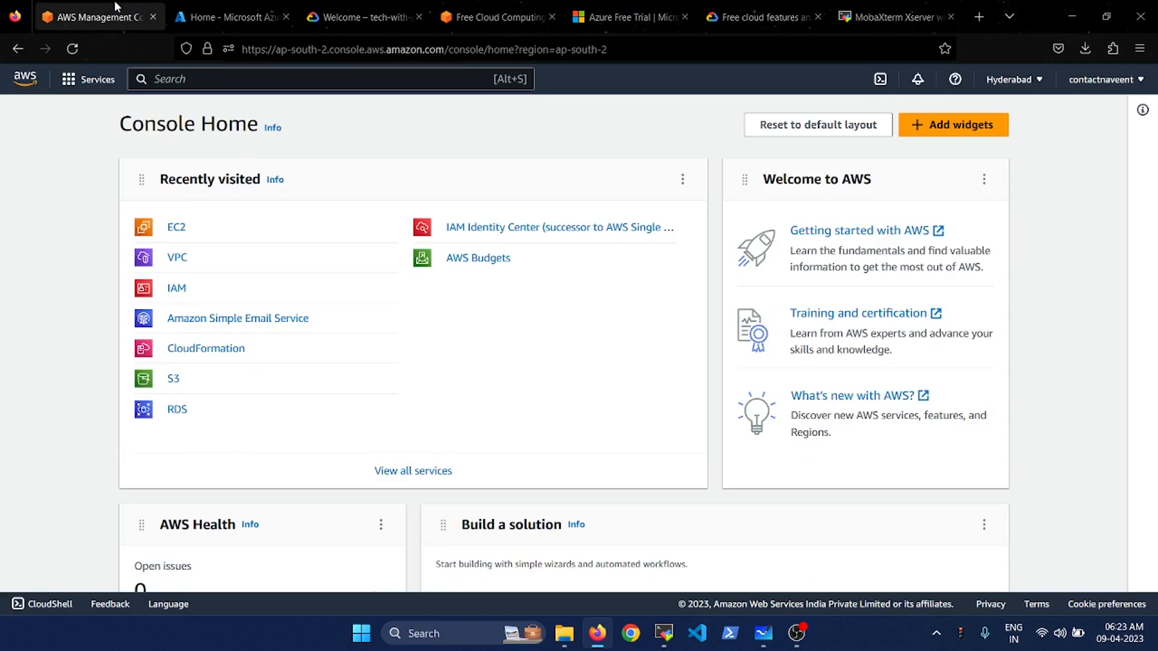
{"action": "left_click", "coordinate": [207, 7]}
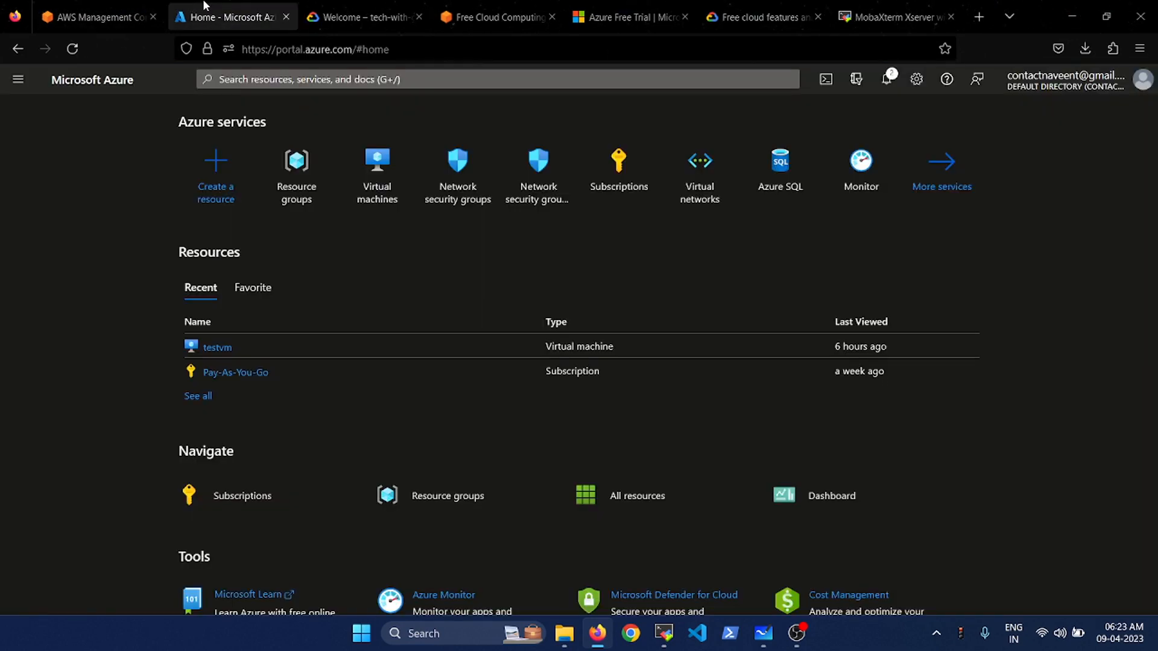
{"action": "left_click", "coordinate": [336, 4]}
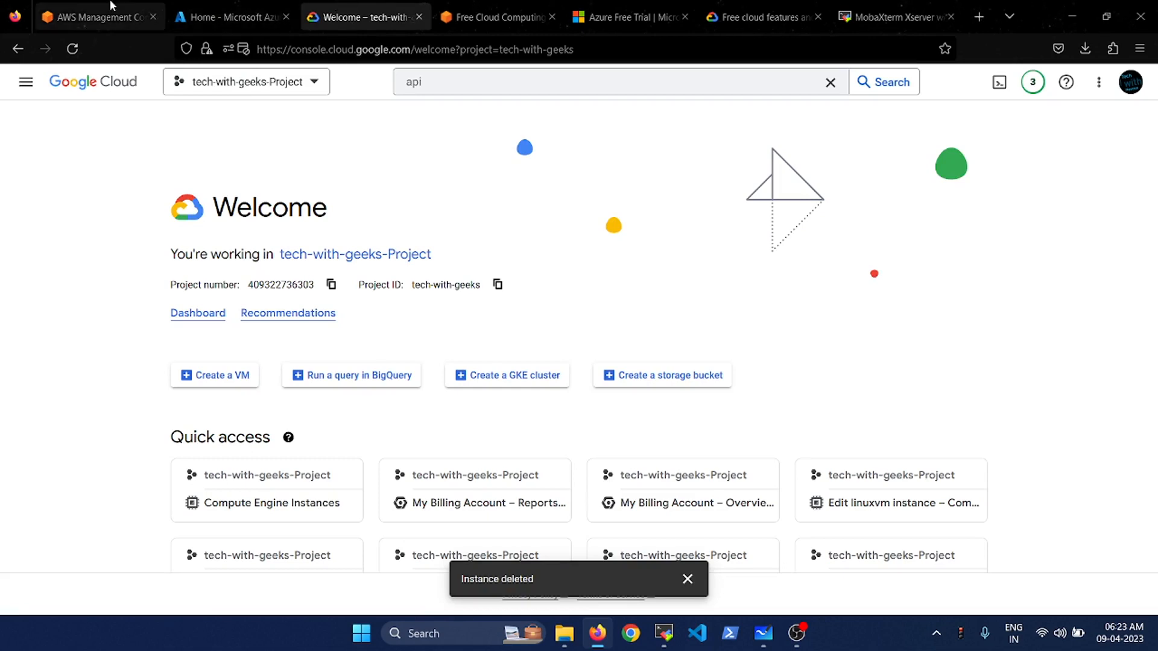
{"action": "left_click", "coordinate": [87, 5]}
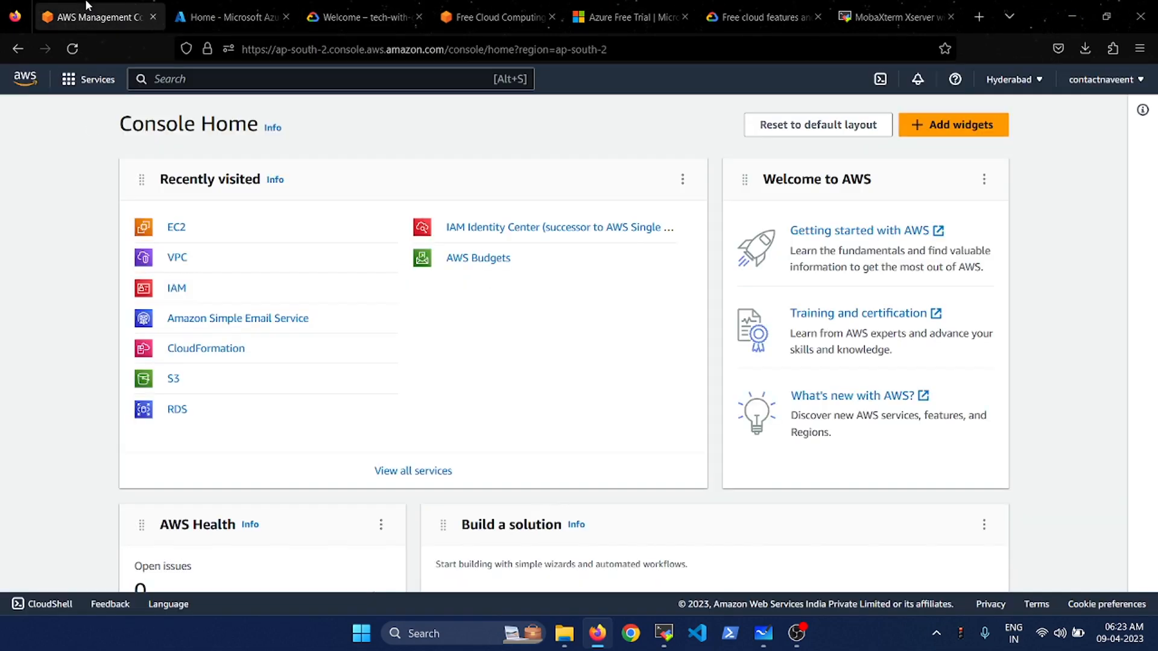
{"action": "left_click", "coordinate": [27, 82]}
{"action": "left_click", "coordinate": [1005, 85]}
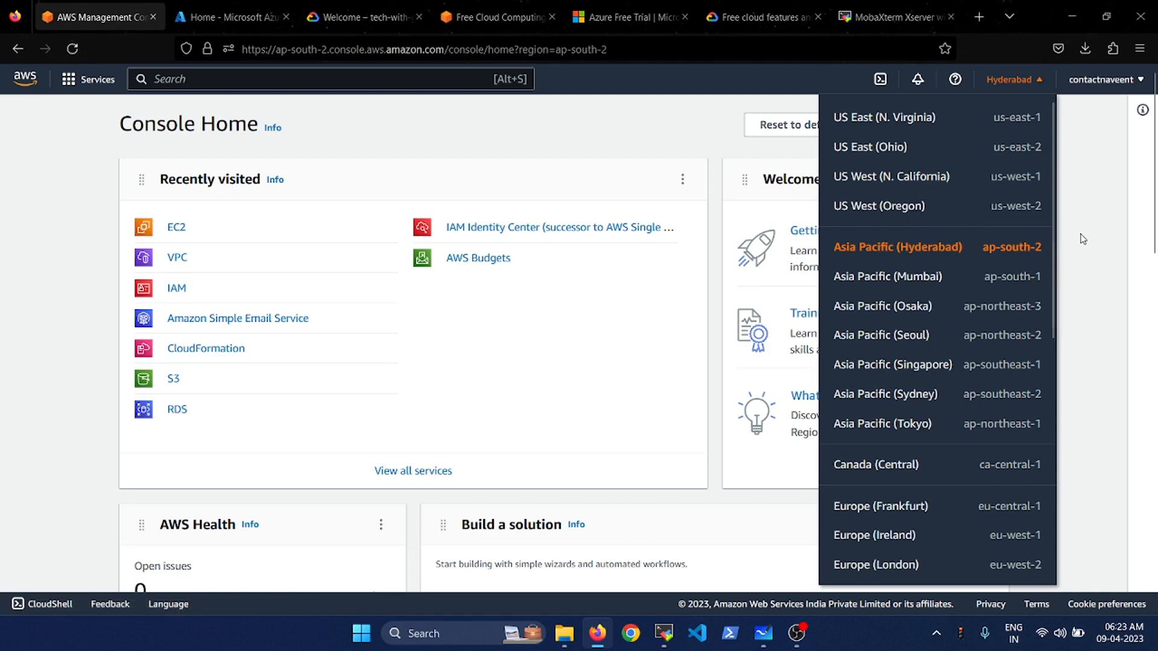
{"action": "left_click", "coordinate": [1018, 83]}
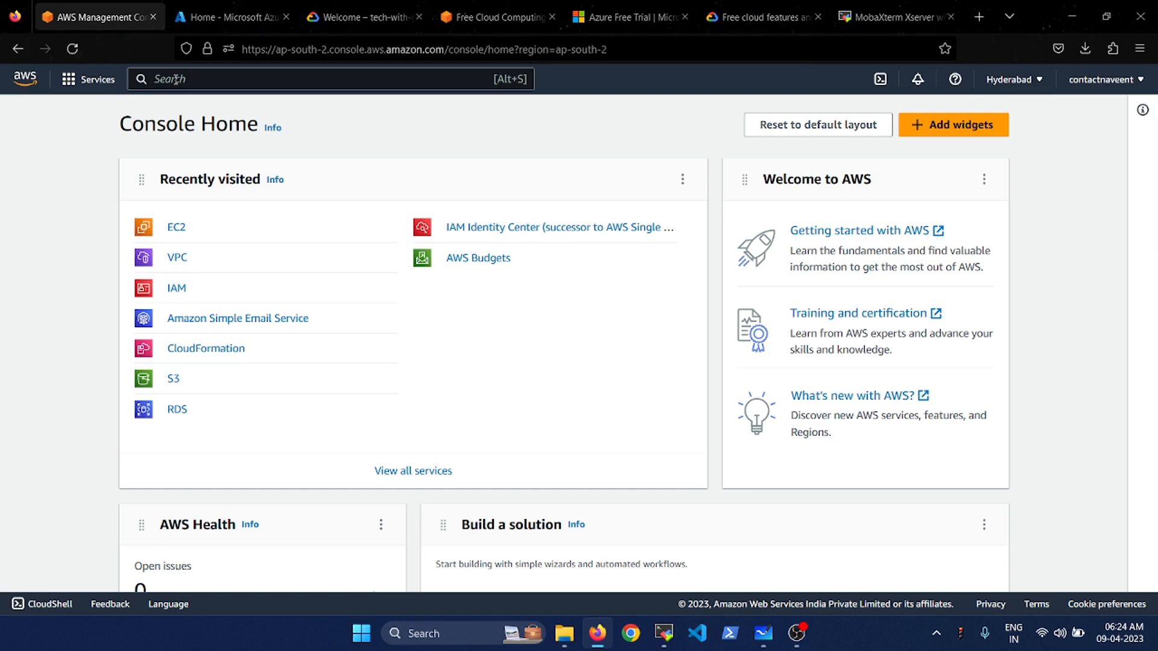
{"action": "left_click", "coordinate": [73, 86]}
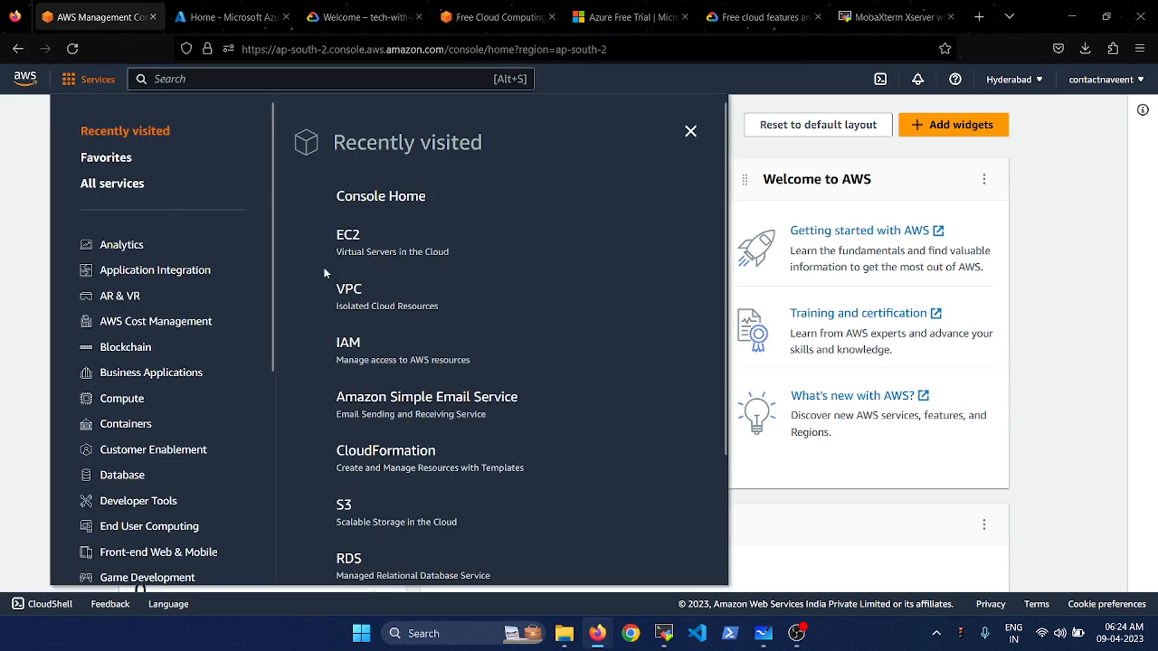
{"action": "left_click", "coordinate": [100, 187]}
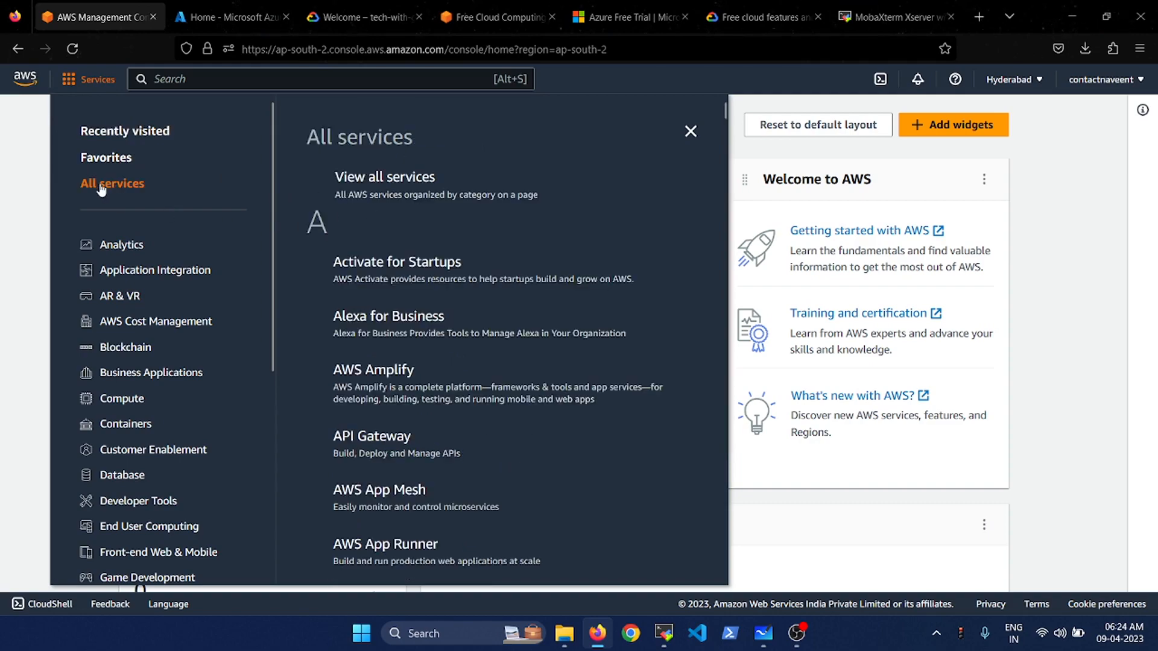
{"action": "scroll", "coordinate": [425, 377], "scroll_direction": "down", "scroll_amount": 15}
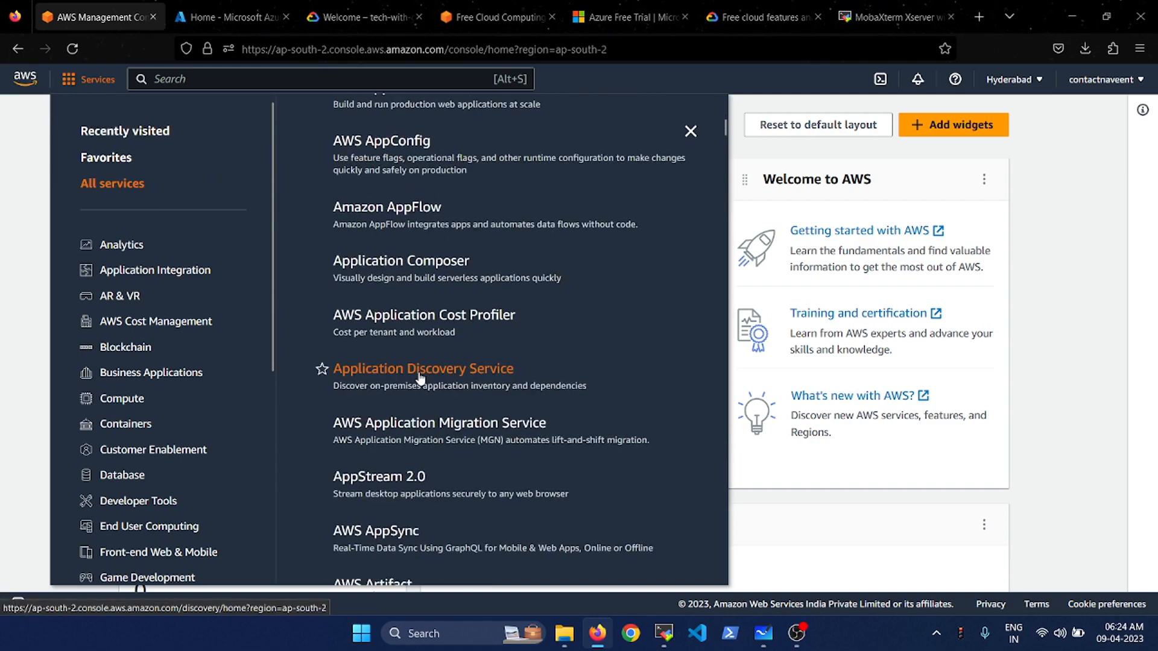
{"action": "scroll", "coordinate": [420, 378], "scroll_direction": "down", "scroll_amount": 20}
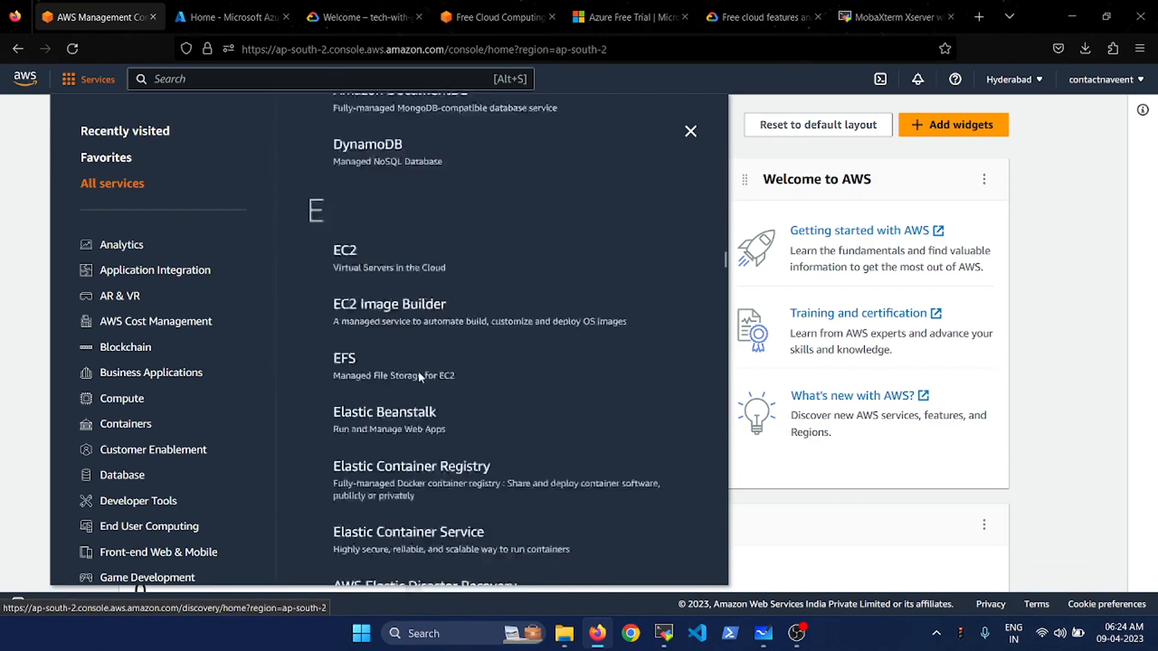
{"action": "scroll", "coordinate": [420, 379], "scroll_direction": "down", "scroll_amount": 4}
{"action": "scroll", "coordinate": [420, 379], "scroll_direction": "up", "scroll_amount": 20}
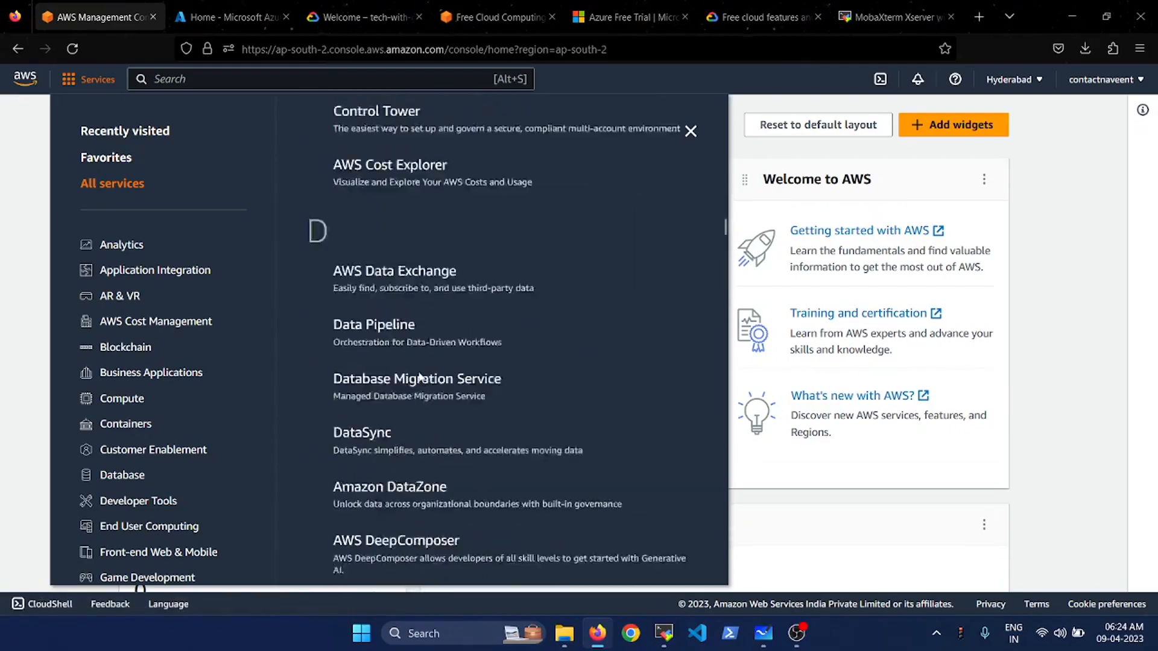
{"action": "scroll", "coordinate": [421, 378], "scroll_direction": "up", "scroll_amount": 5}
{"action": "left_click", "coordinate": [215, 79]}
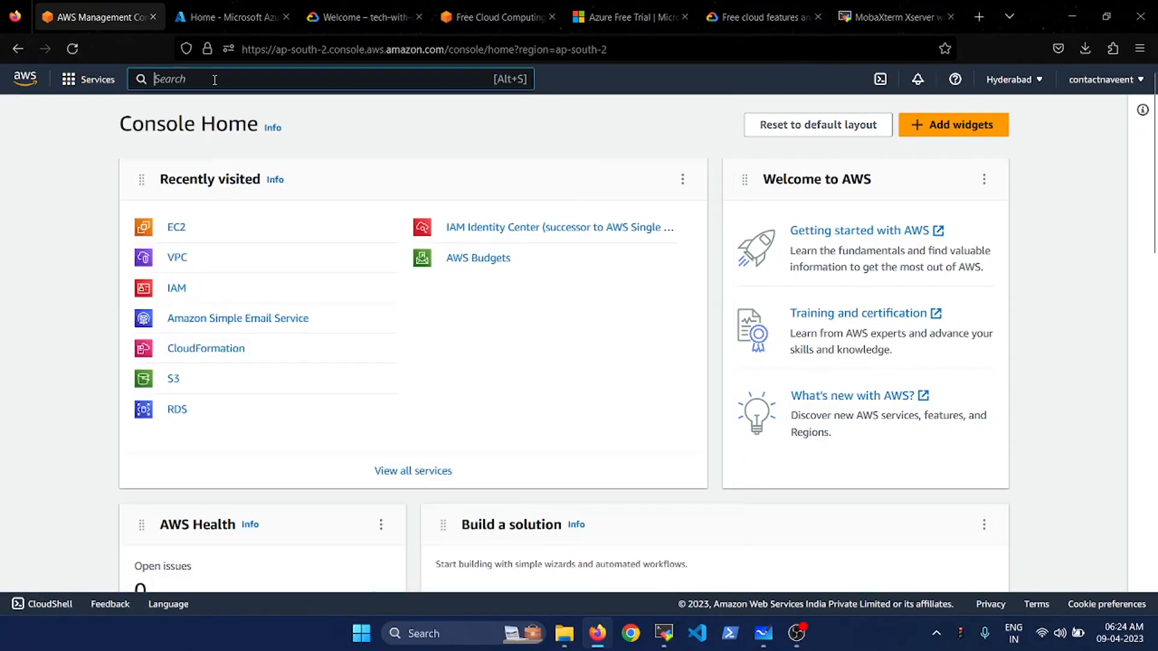
- Find EC2 through an 'ec2' search and start the Launch an instance form
{"action": "type", "text": "ec2"}
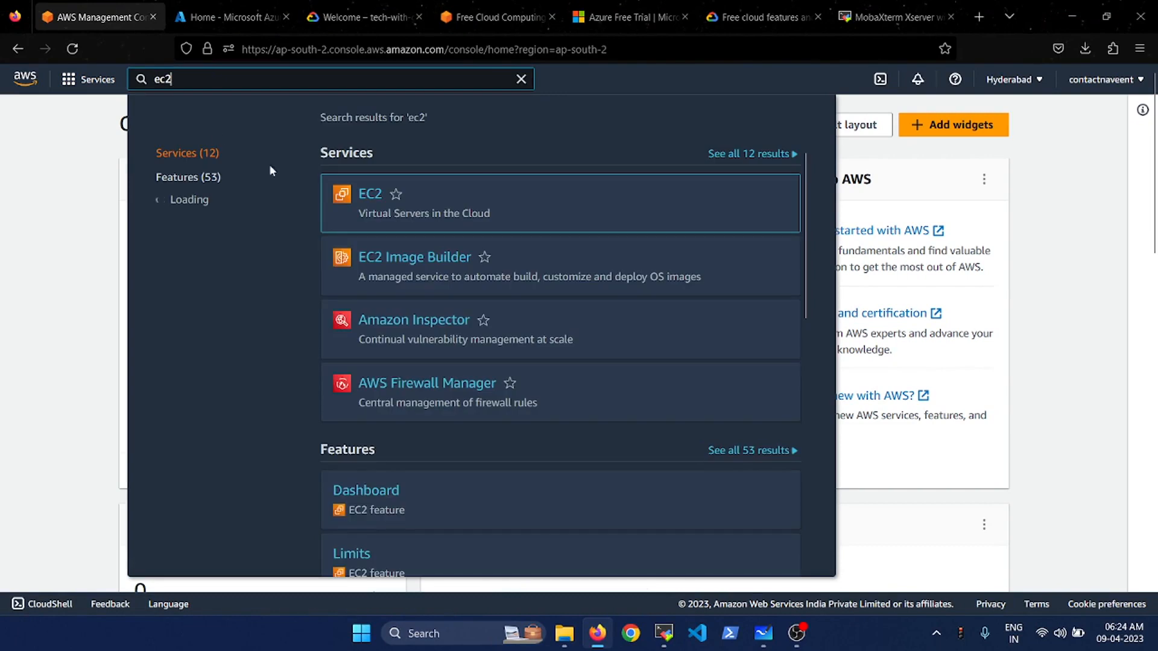
{"action": "left_click", "coordinate": [370, 199]}
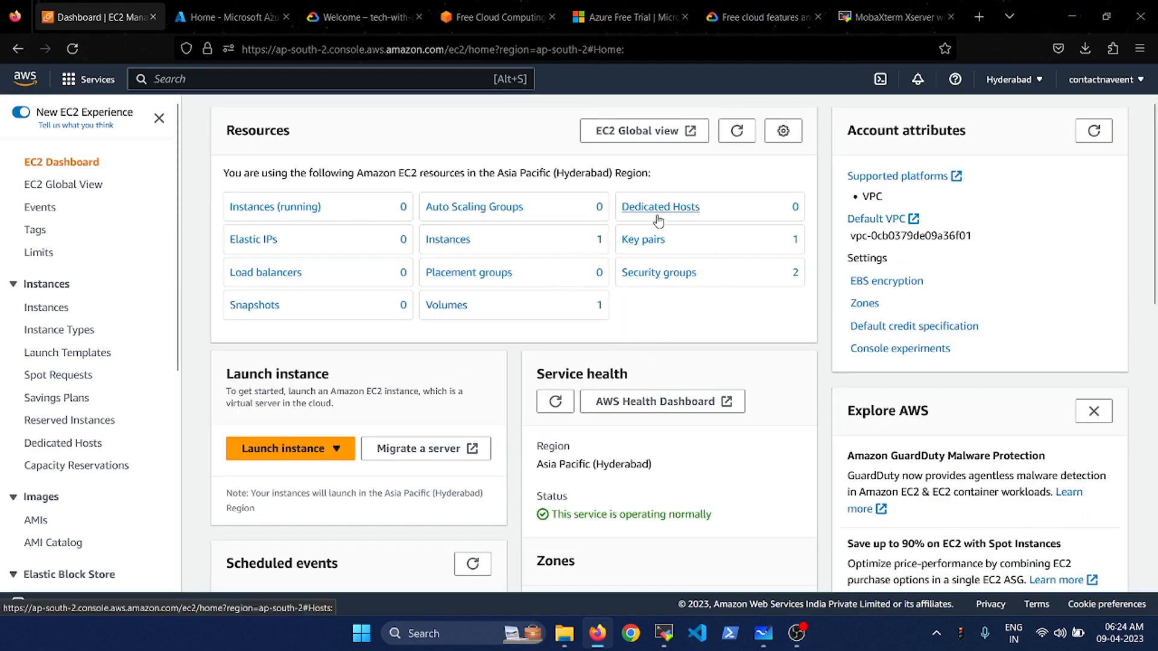
{"action": "left_click", "coordinate": [315, 451]}
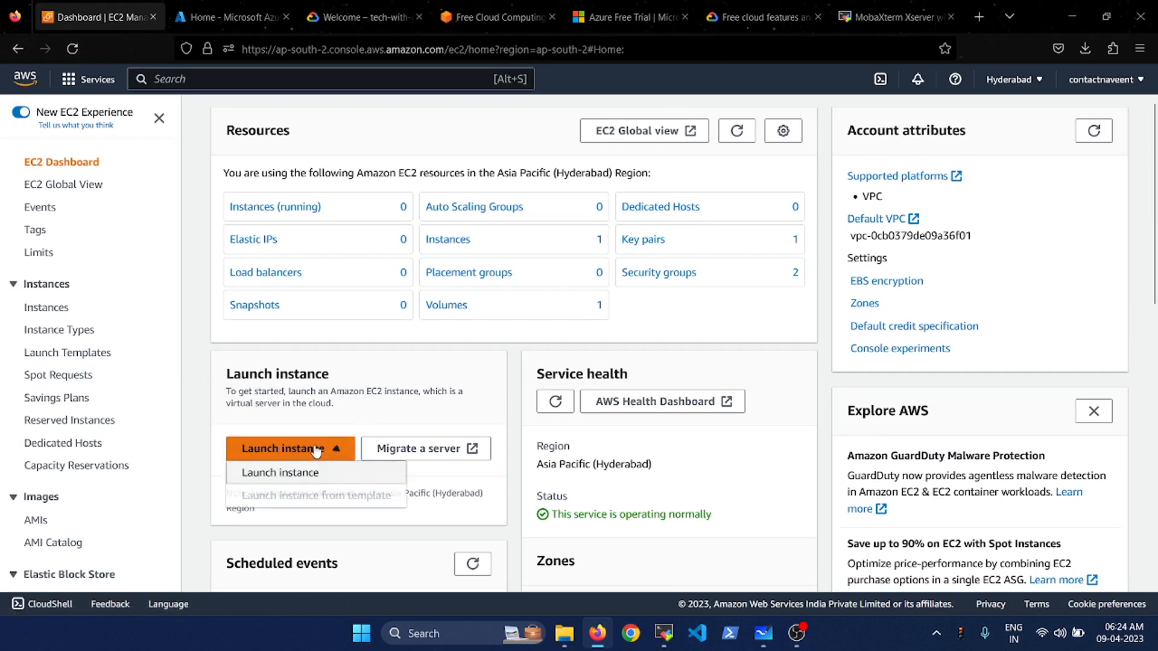
{"action": "left_click", "coordinate": [304, 475]}
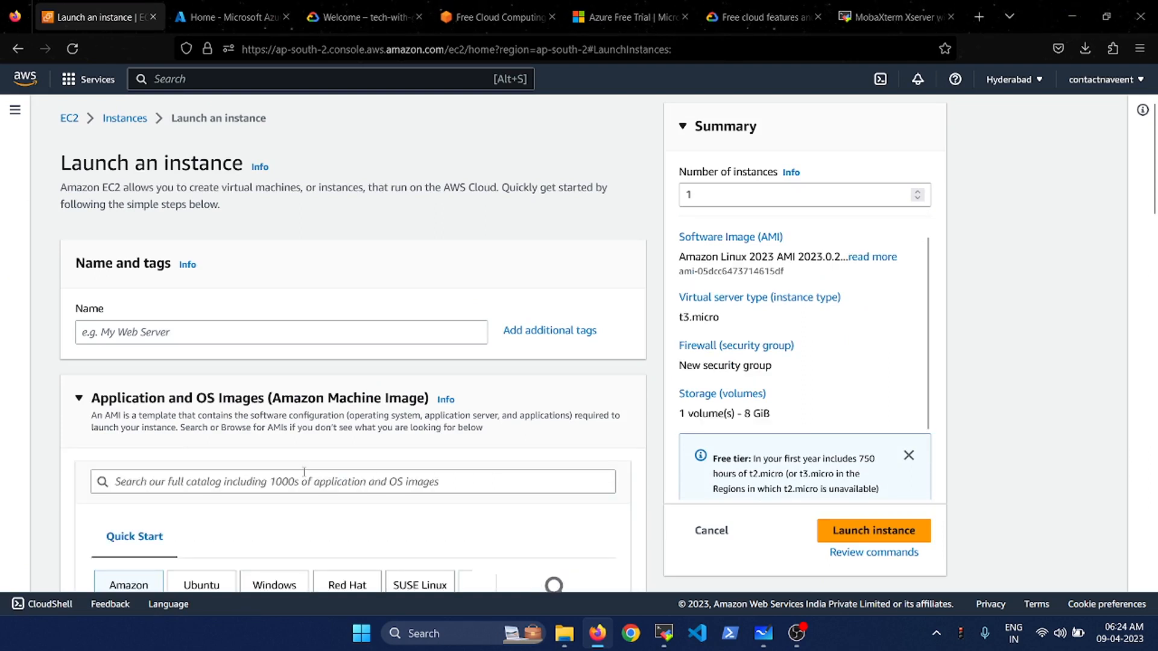
- Name the instance LinuxtestVM and pick the Ubuntu Quick Start image
{"action": "left_click", "coordinate": [206, 329]}
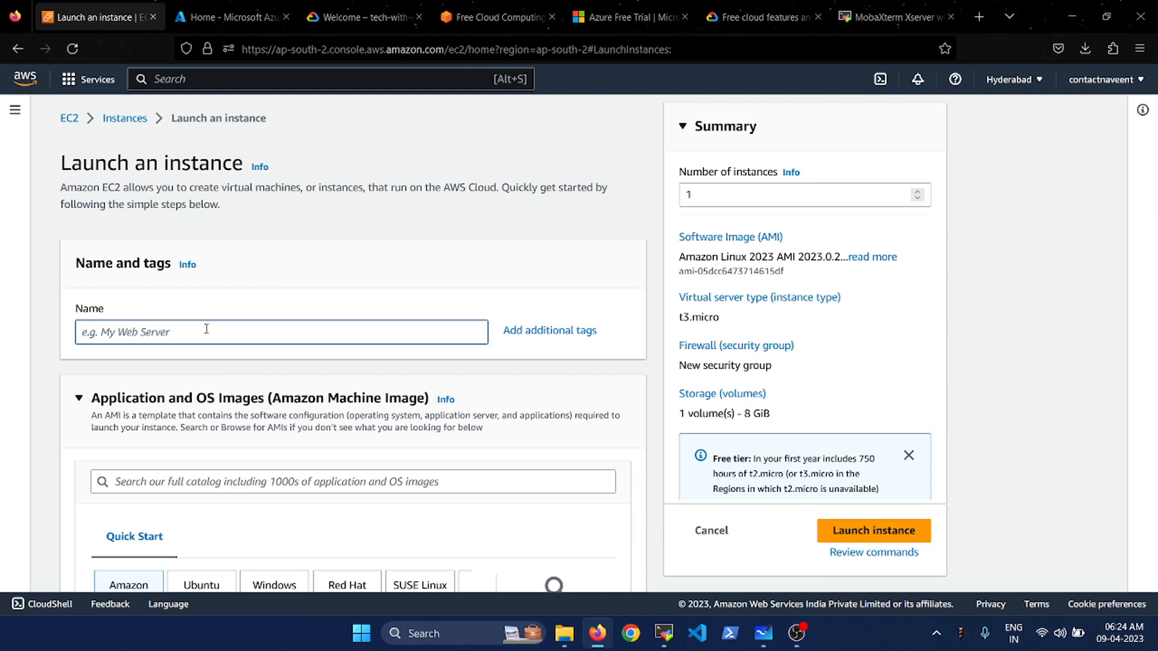
{"action": "type", "text": "LinuxtestVM"}
{"action": "scroll", "coordinate": [206, 329], "scroll_direction": "down", "scroll_amount": 2}
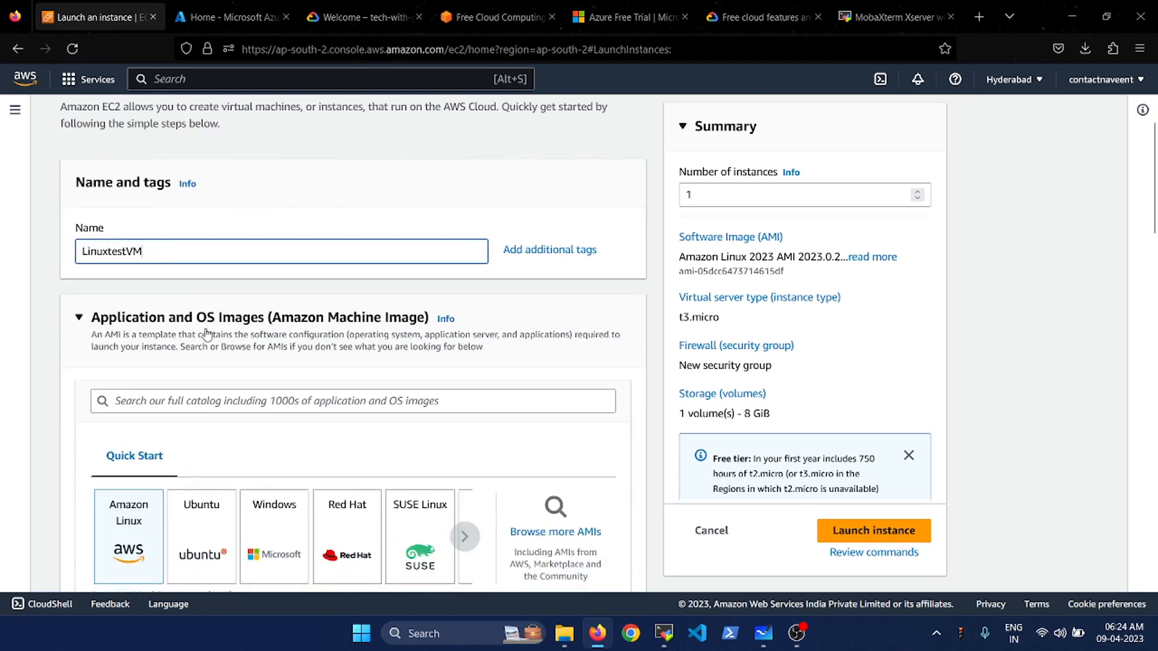
{"action": "scroll", "coordinate": [206, 333], "scroll_direction": "down", "scroll_amount": 2}
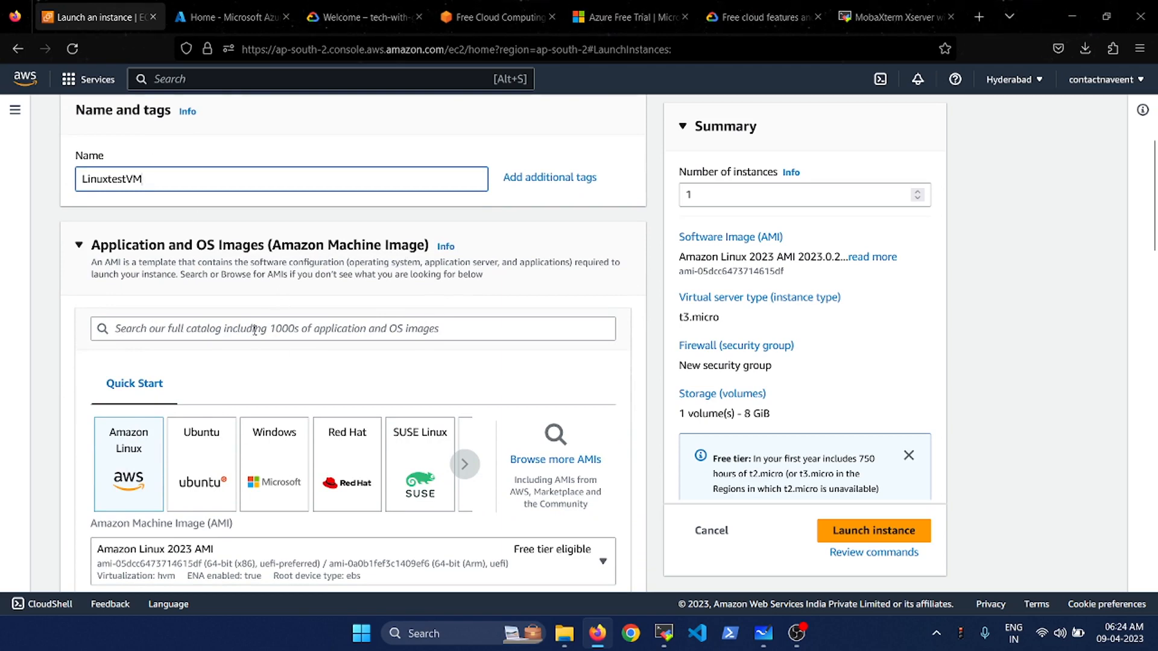
{"action": "scroll", "coordinate": [254, 330], "scroll_direction": "down", "scroll_amount": 3}
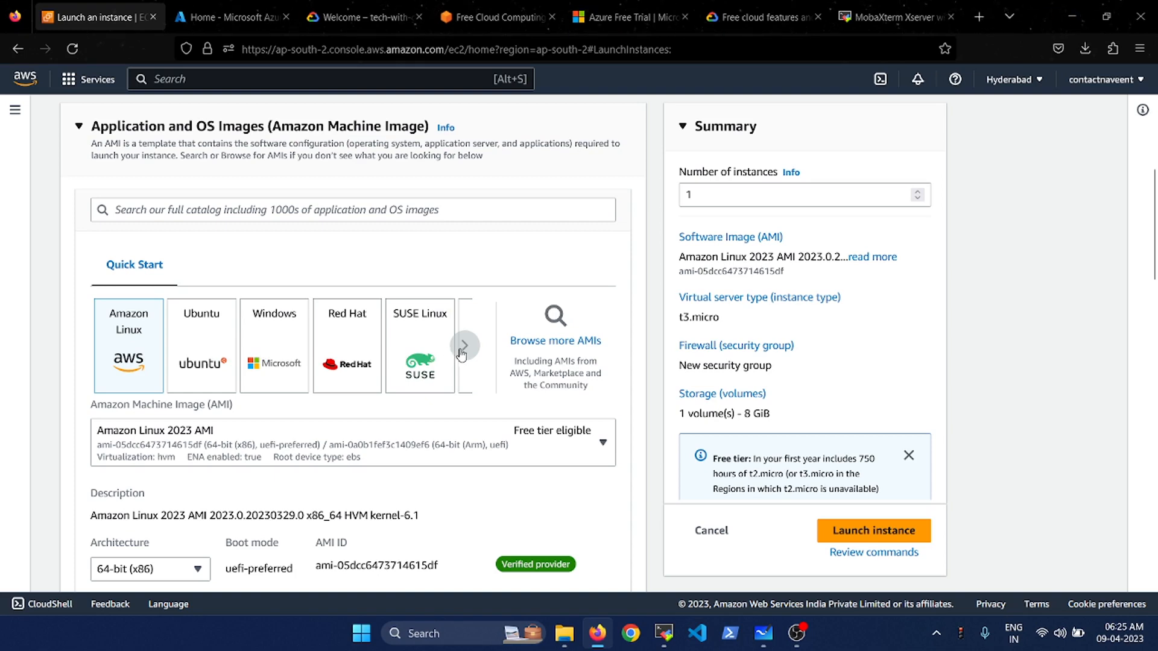
{"action": "left_click", "coordinate": [197, 365]}
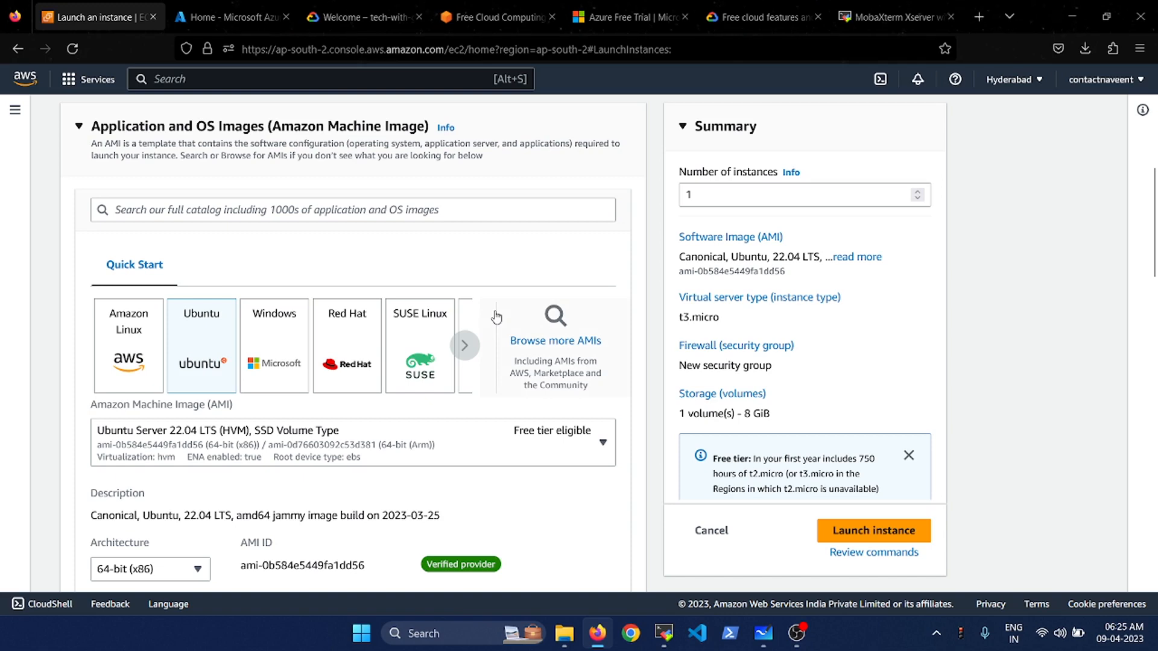
- Confirm Ubuntu Server 22.04 LTS in the AMI dropdown
{"action": "scroll", "coordinate": [494, 315], "scroll_direction": "down", "scroll_amount": 3}
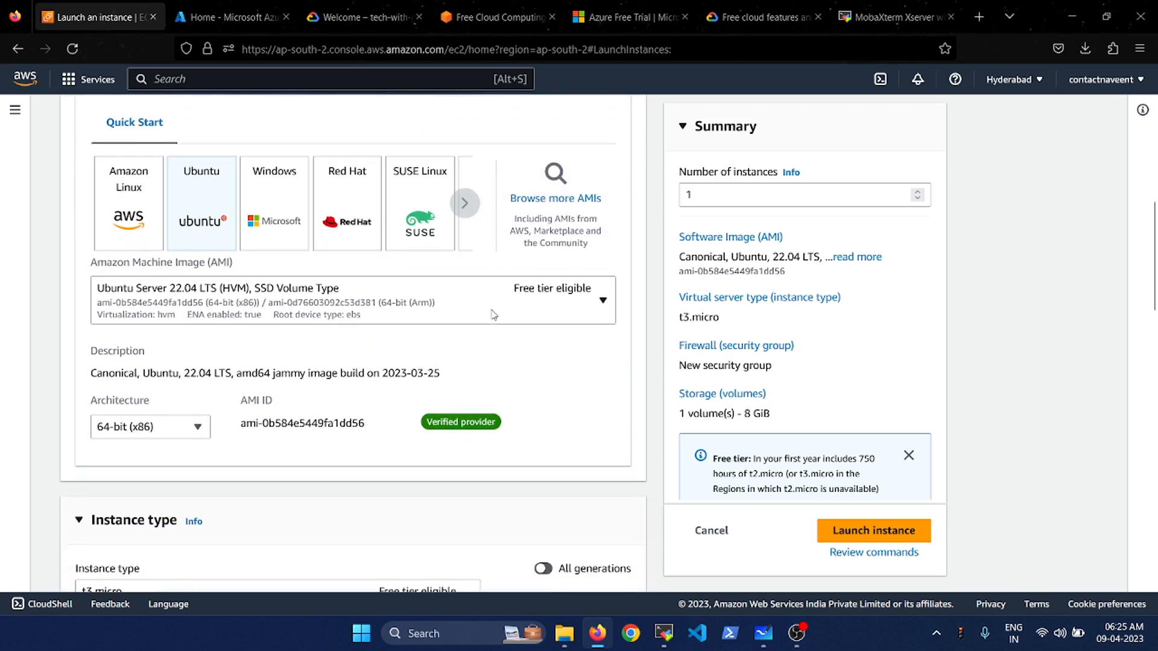
{"action": "left_click", "coordinate": [523, 314]}
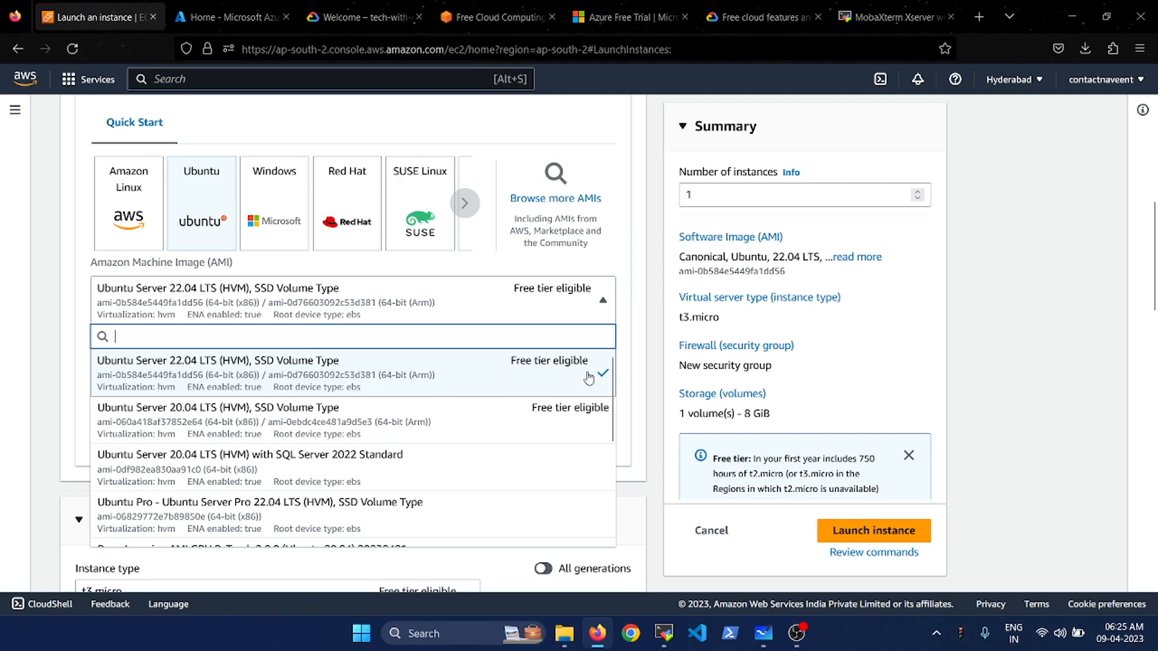
{"action": "left_click", "coordinate": [507, 372]}
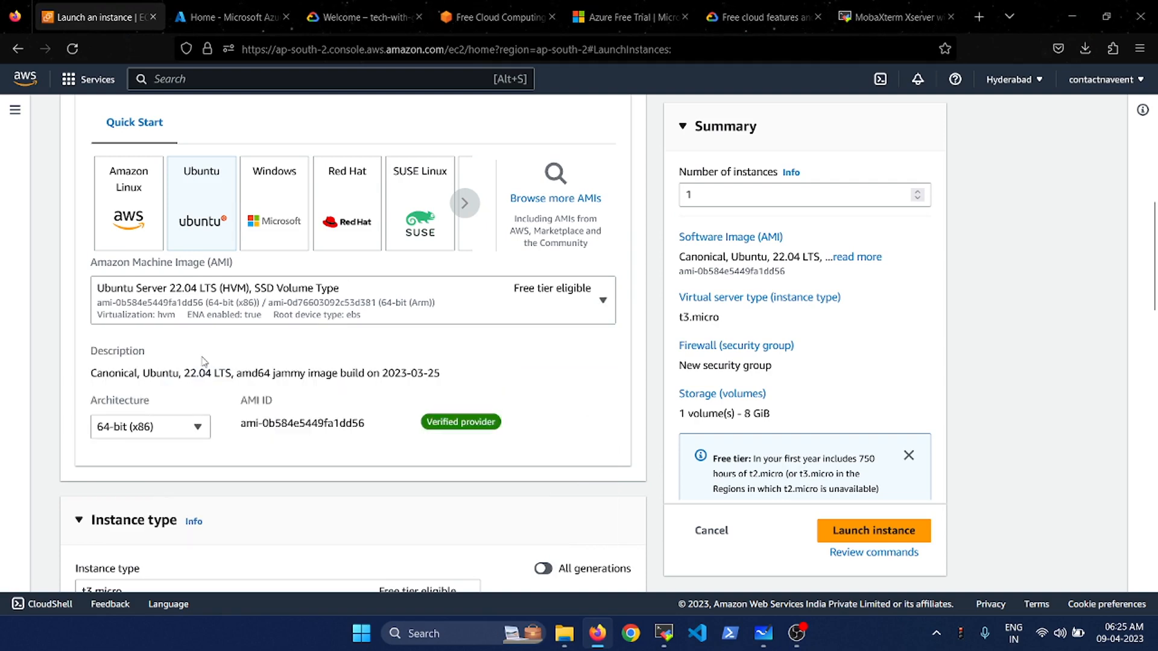
{"action": "scroll", "coordinate": [204, 360], "scroll_direction": "down", "scroll_amount": 4}
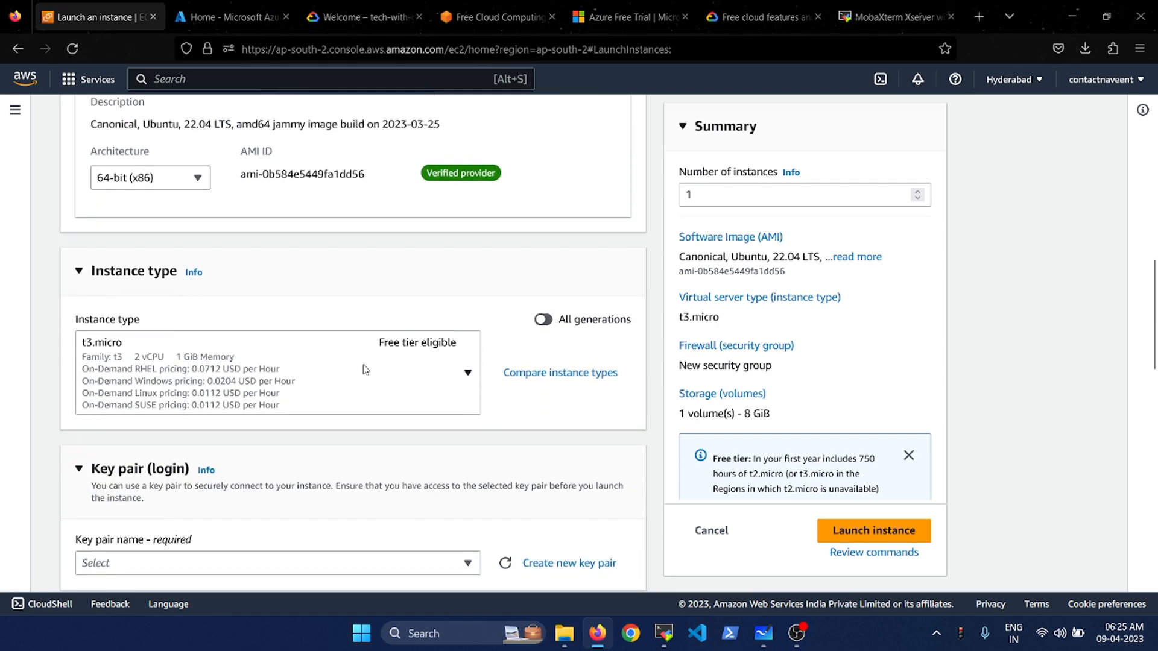
{"action": "scroll", "coordinate": [365, 369], "scroll_direction": "up", "scroll_amount": 1}
- Keep t3.micro as the instance type and begin creating a new key pair
{"action": "left_click", "coordinate": [413, 451]}
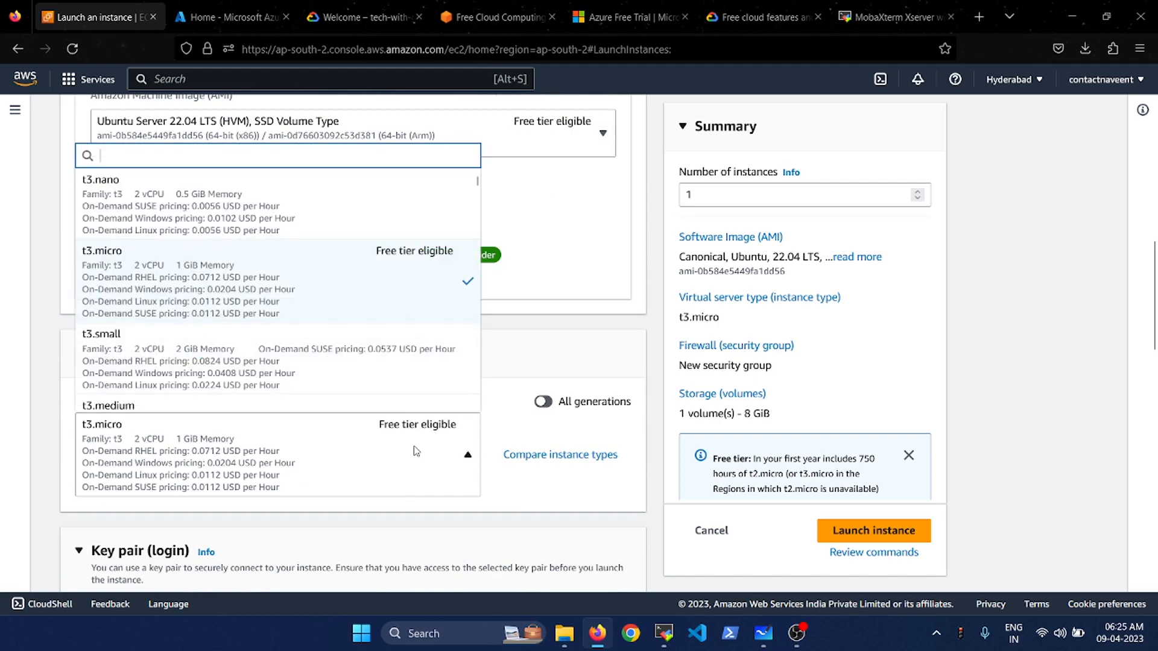
{"action": "left_click", "coordinate": [538, 208]}
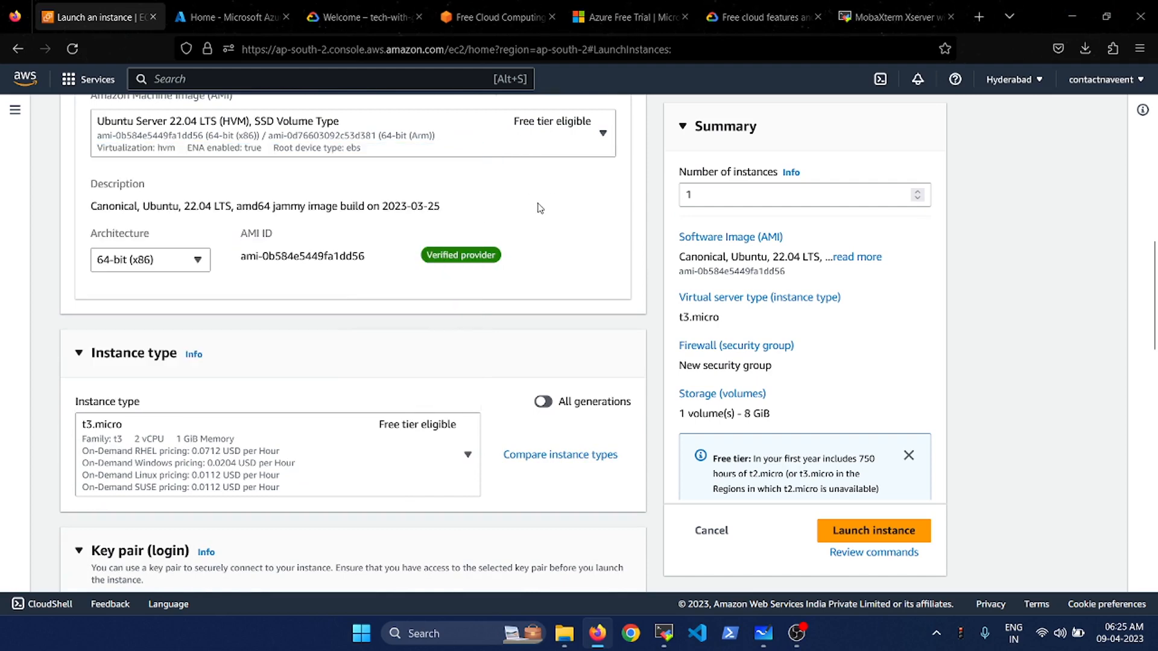
{"action": "scroll", "coordinate": [538, 208], "scroll_direction": "up", "scroll_amount": 1}
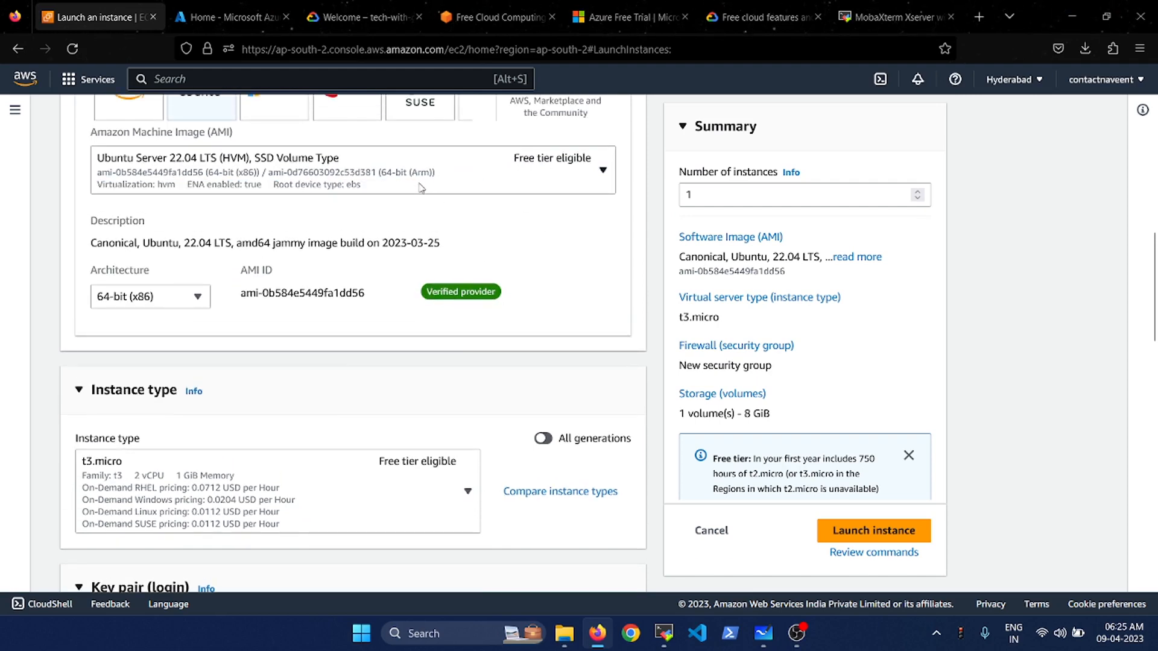
{"action": "left_click", "coordinate": [421, 478]}
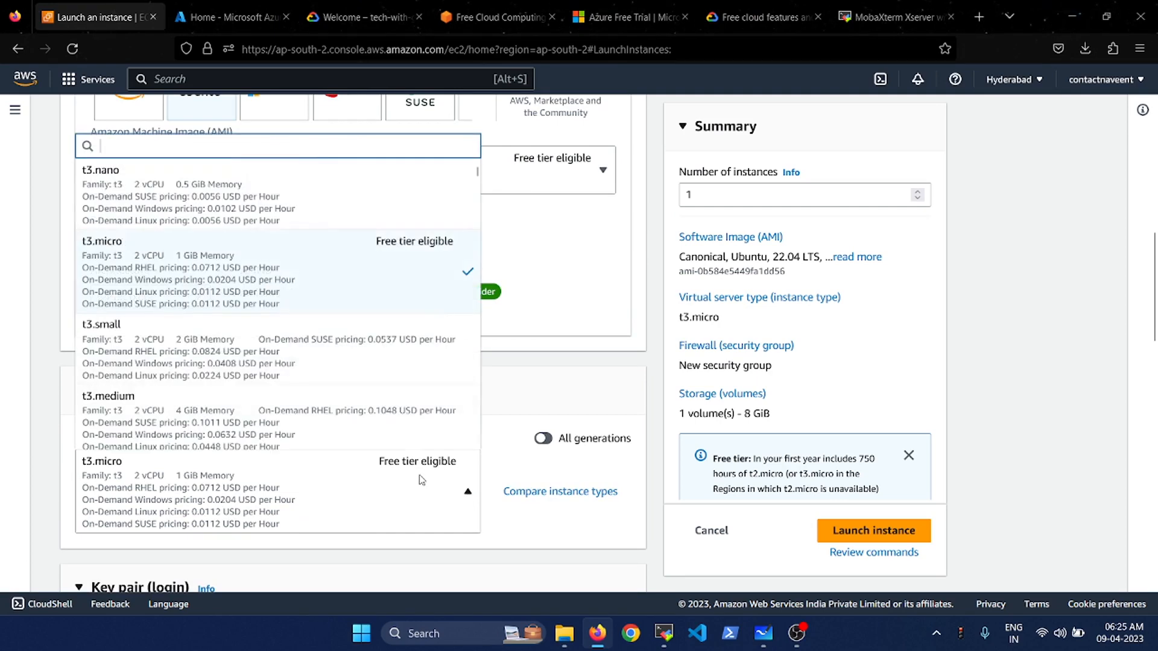
{"action": "left_click", "coordinate": [422, 285]}
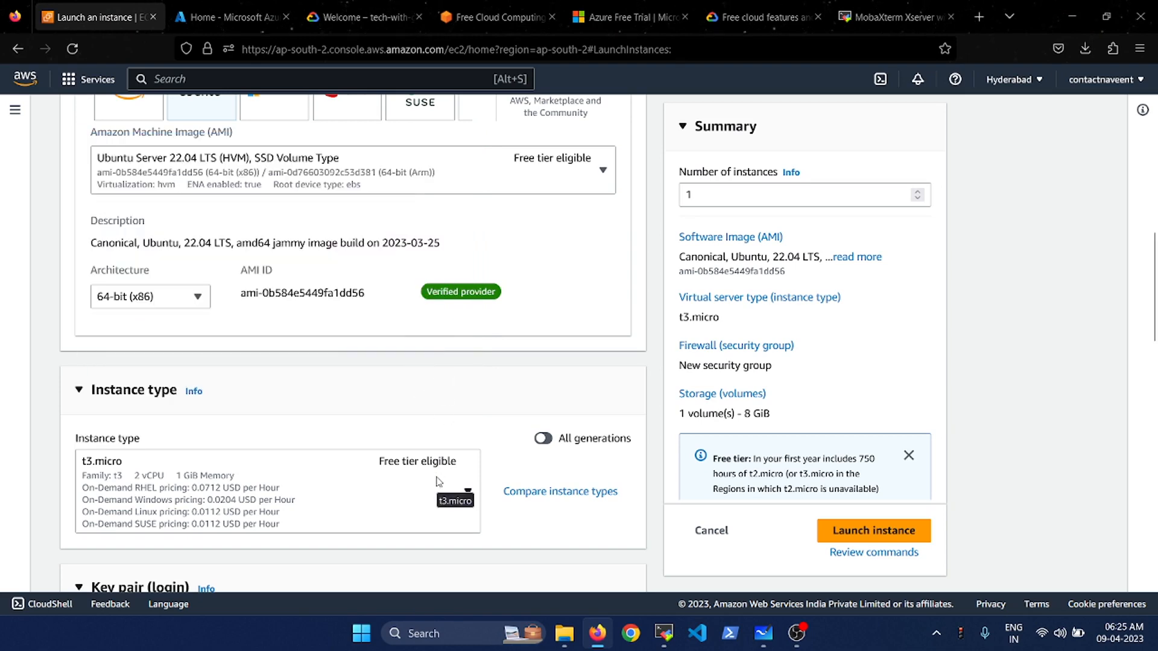
{"action": "scroll", "coordinate": [439, 481], "scroll_direction": "down", "scroll_amount": 3}
{"action": "scroll", "coordinate": [438, 482], "scroll_direction": "down", "scroll_amount": 1}
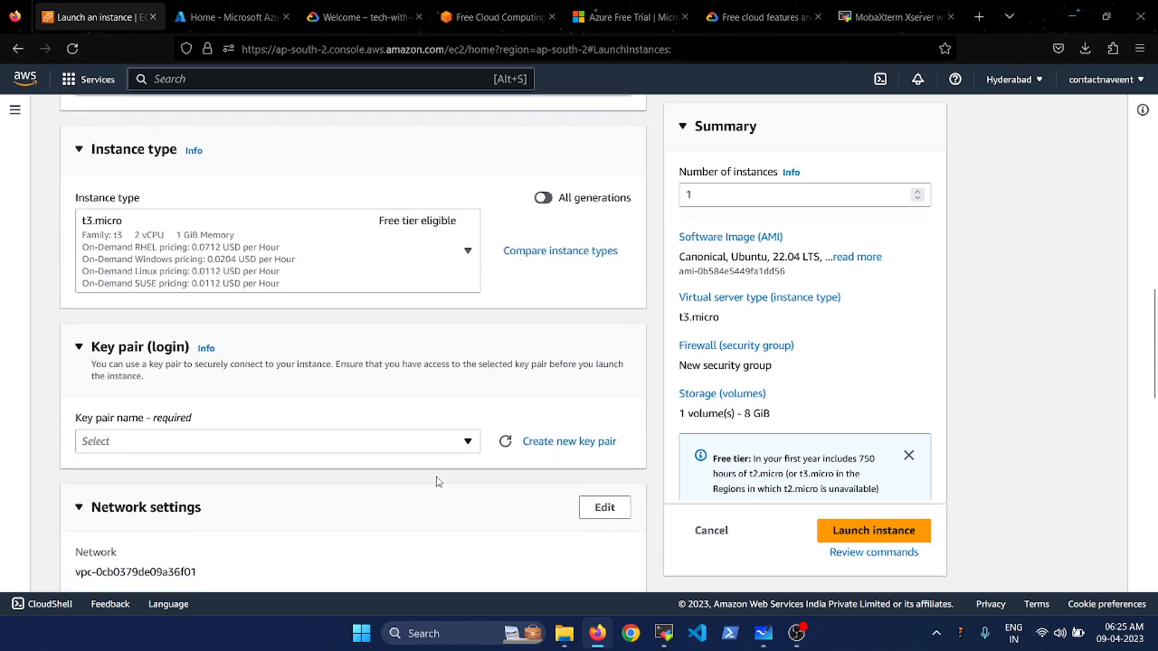
{"action": "scroll", "coordinate": [439, 481], "scroll_direction": "down", "scroll_amount": 1}
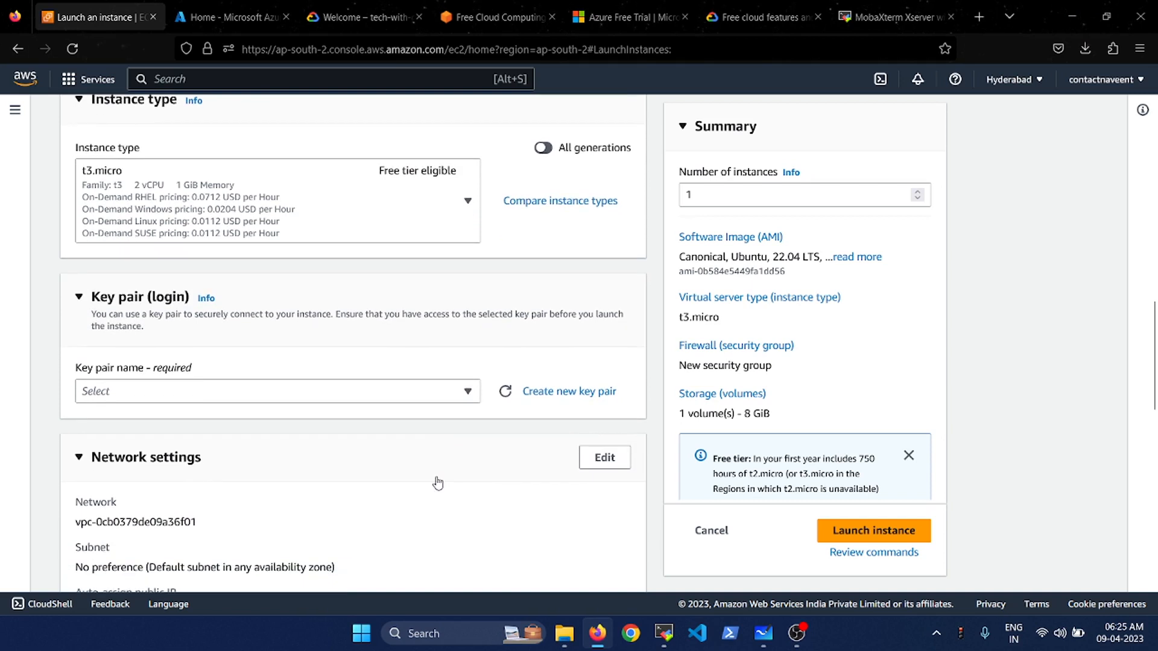
{"action": "scroll", "coordinate": [438, 483], "scroll_direction": "down", "scroll_amount": 1}
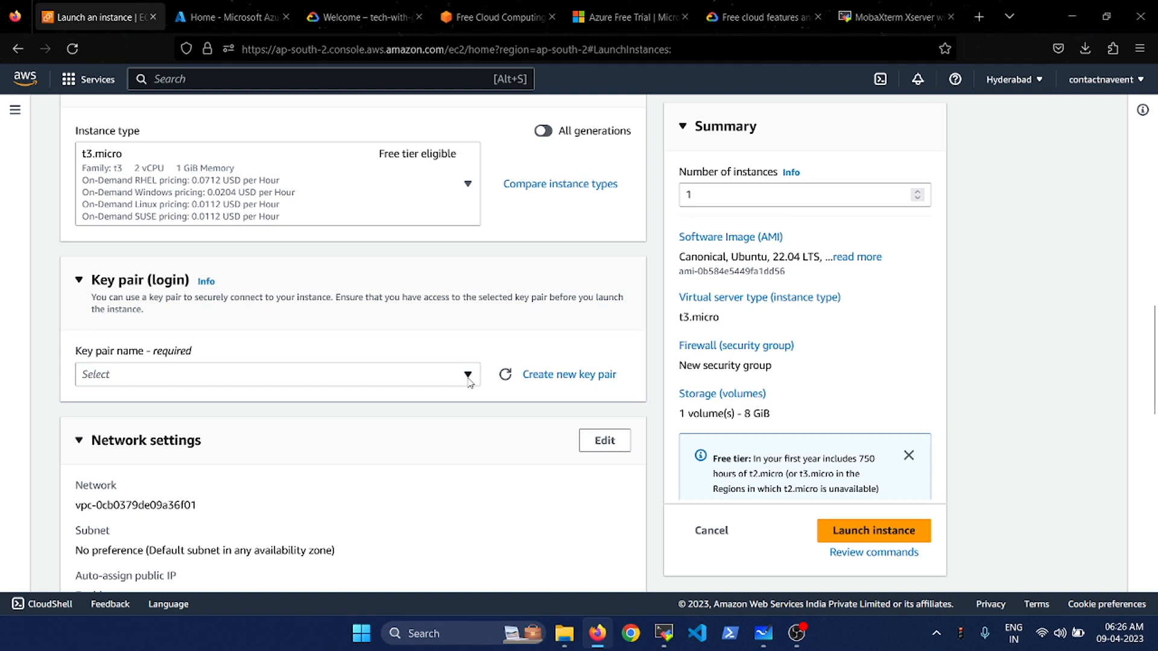
{"action": "left_click", "coordinate": [562, 377]}
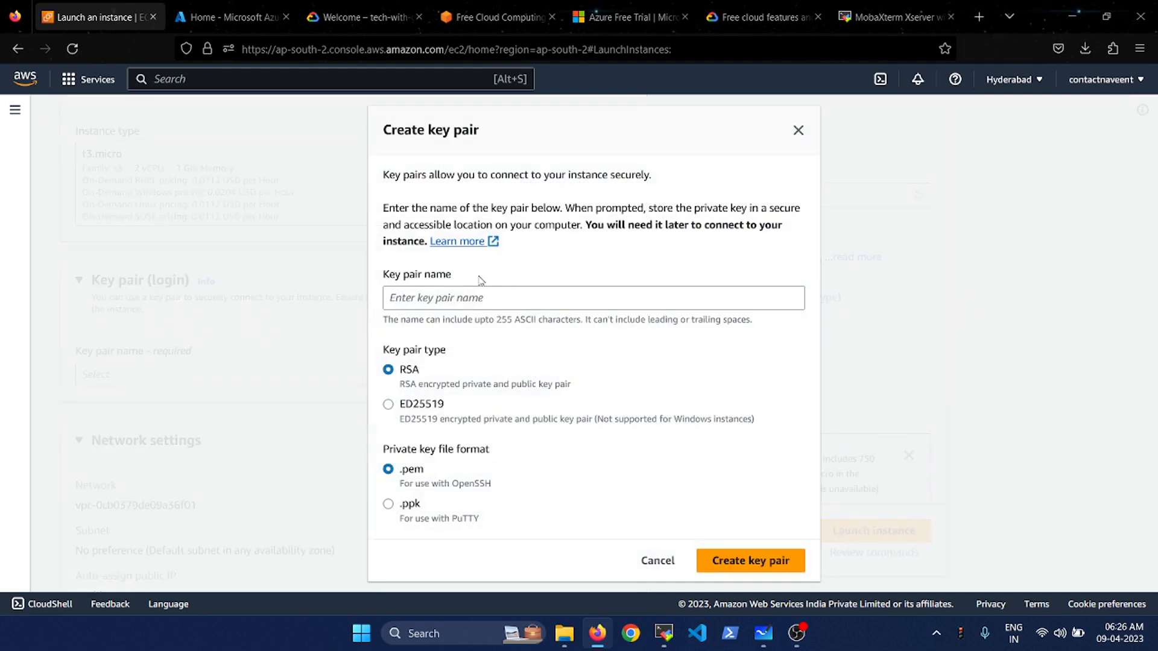
- Create an RSA key pair named testvm and download it as testvm.pem
{"action": "left_click", "coordinate": [458, 295]}
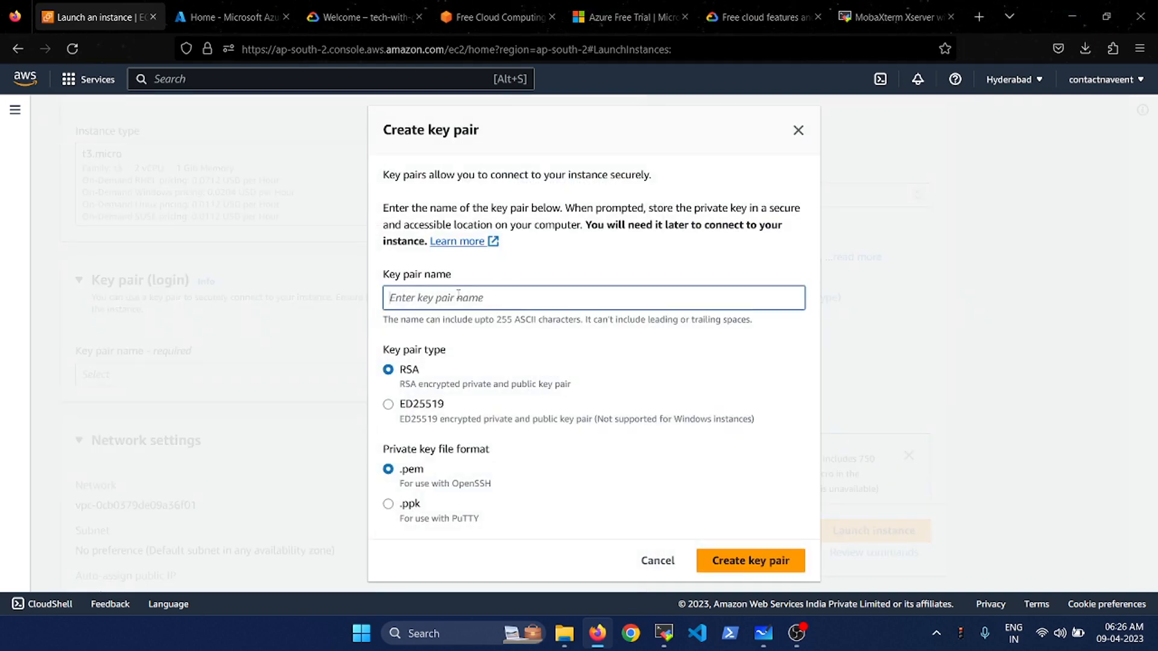
{"action": "type", "text": "testvm"}
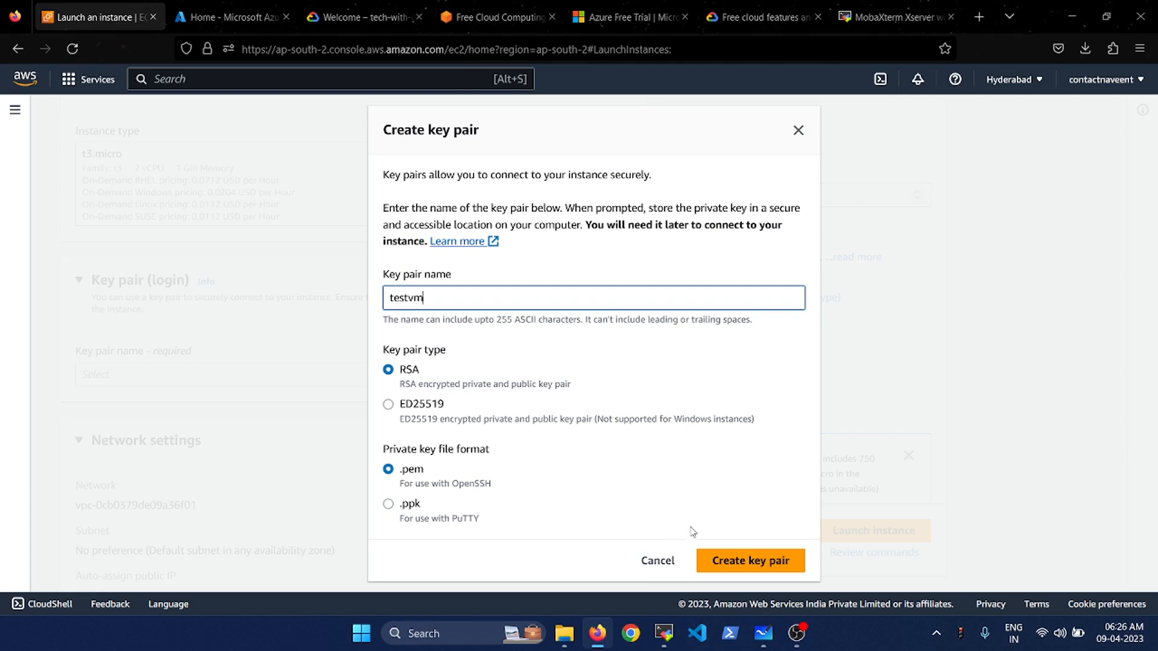
{"action": "left_click", "coordinate": [727, 560]}
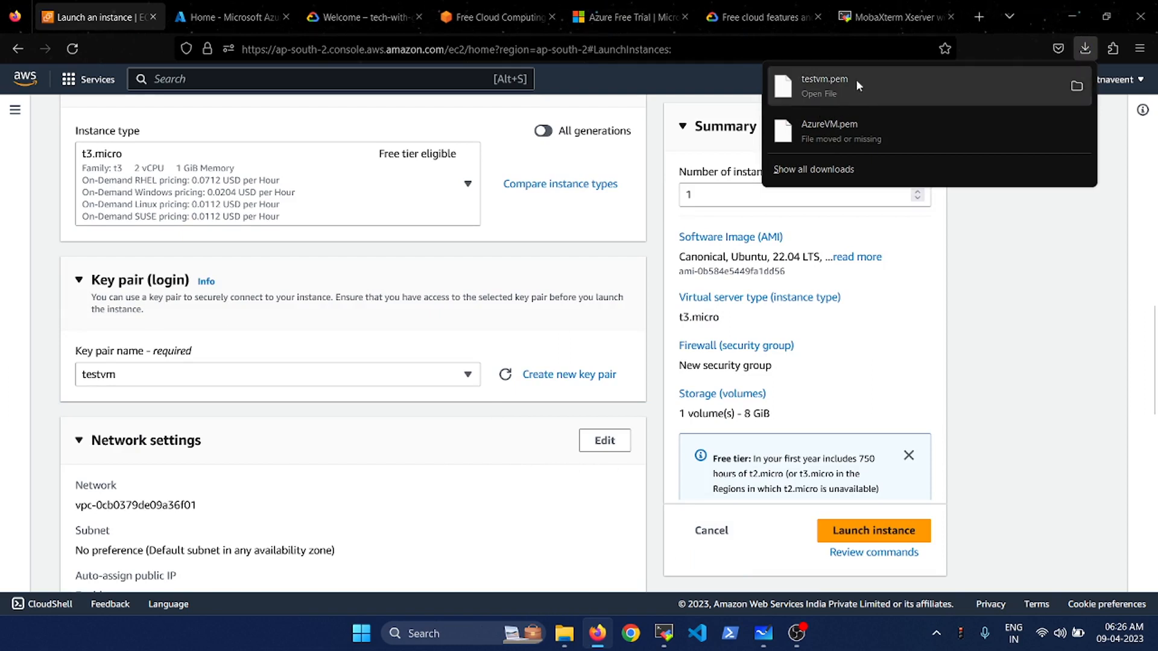
- Review network (SSH allowed) and 8 GiB storage settings, then launch the Ubuntu t3.micro instance
{"action": "left_click", "coordinate": [1010, 302]}
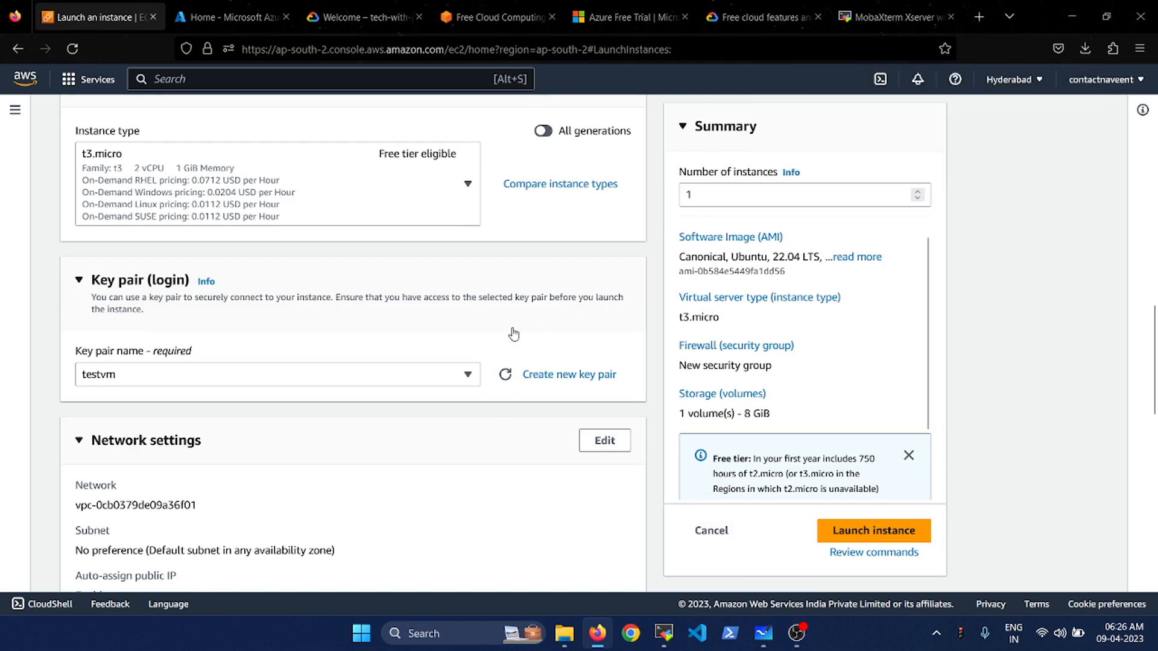
{"action": "scroll", "coordinate": [513, 333], "scroll_direction": "down", "scroll_amount": 1}
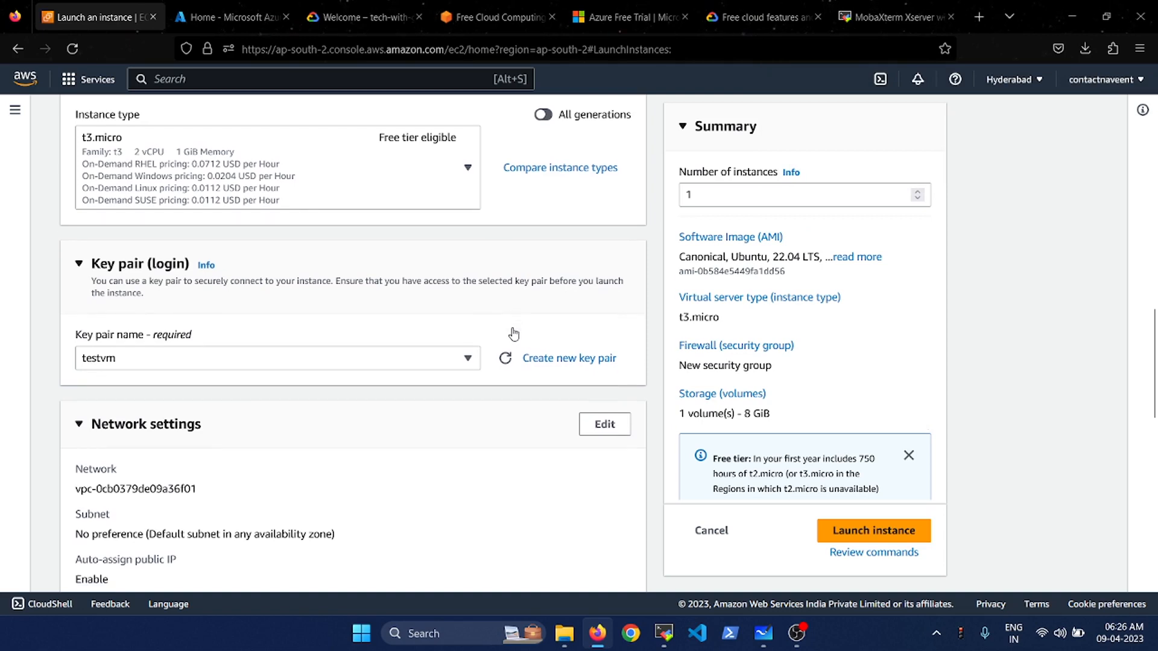
{"action": "scroll", "coordinate": [513, 334], "scroll_direction": "down", "scroll_amount": 3}
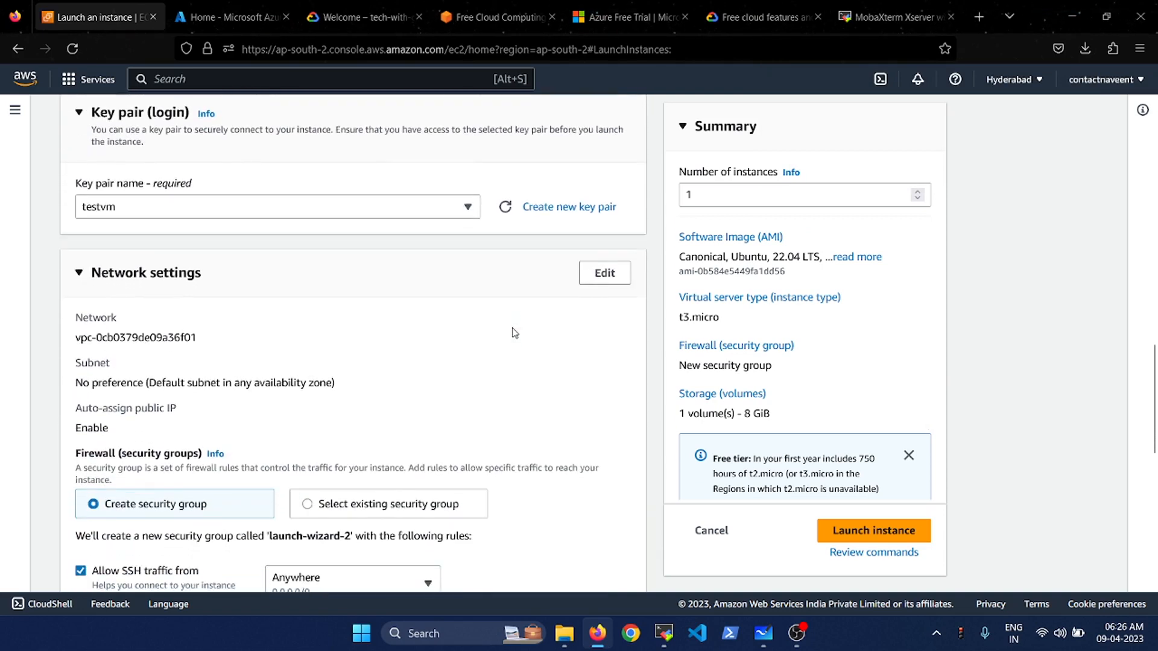
{"action": "scroll", "coordinate": [513, 334], "scroll_direction": "down", "scroll_amount": 2}
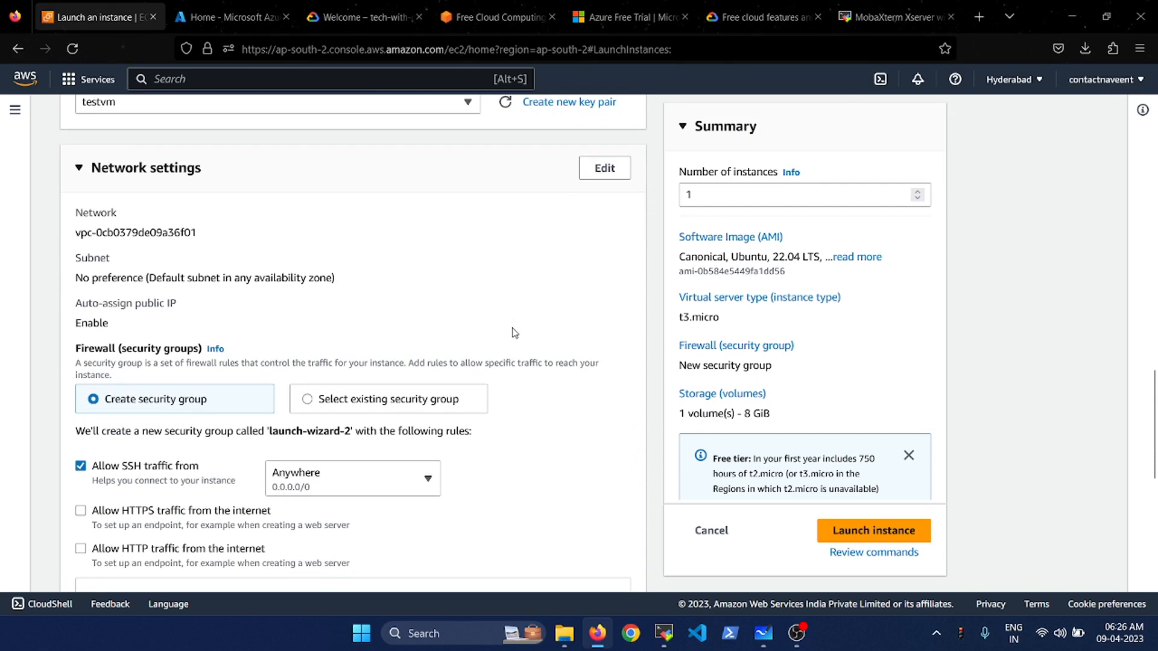
{"action": "scroll", "coordinate": [514, 334], "scroll_direction": "down", "scroll_amount": 2}
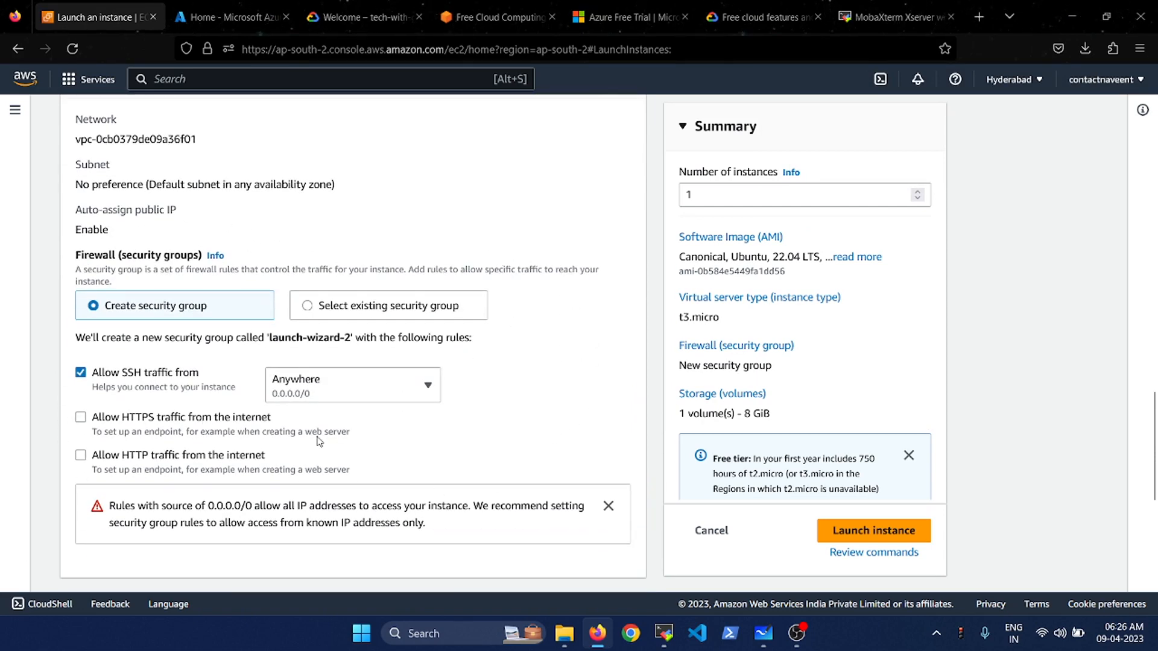
{"action": "scroll", "coordinate": [509, 433], "scroll_direction": "down", "scroll_amount": 2}
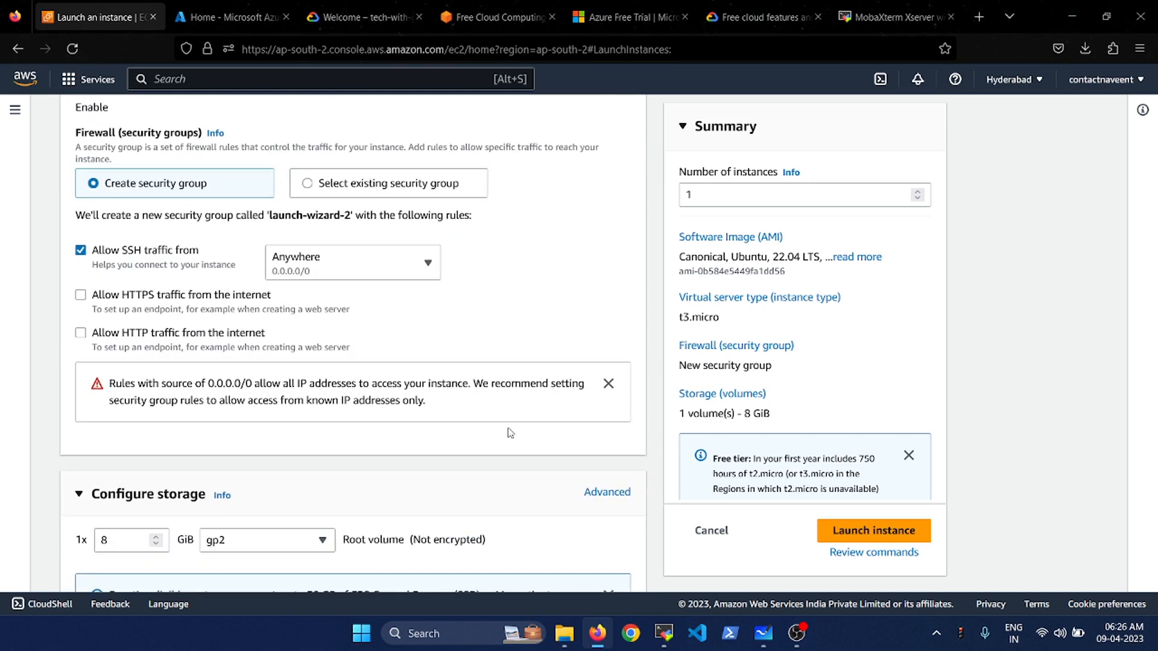
{"action": "scroll", "coordinate": [510, 433], "scroll_direction": "down", "scroll_amount": 4}
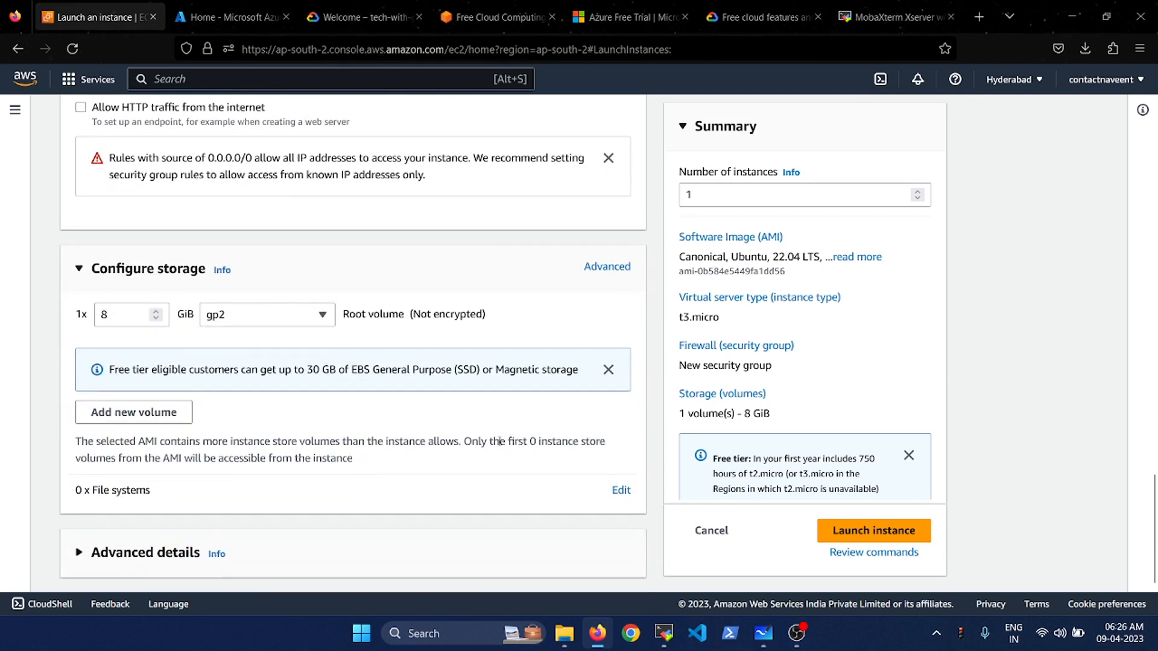
{"action": "left_click", "coordinate": [899, 534]}
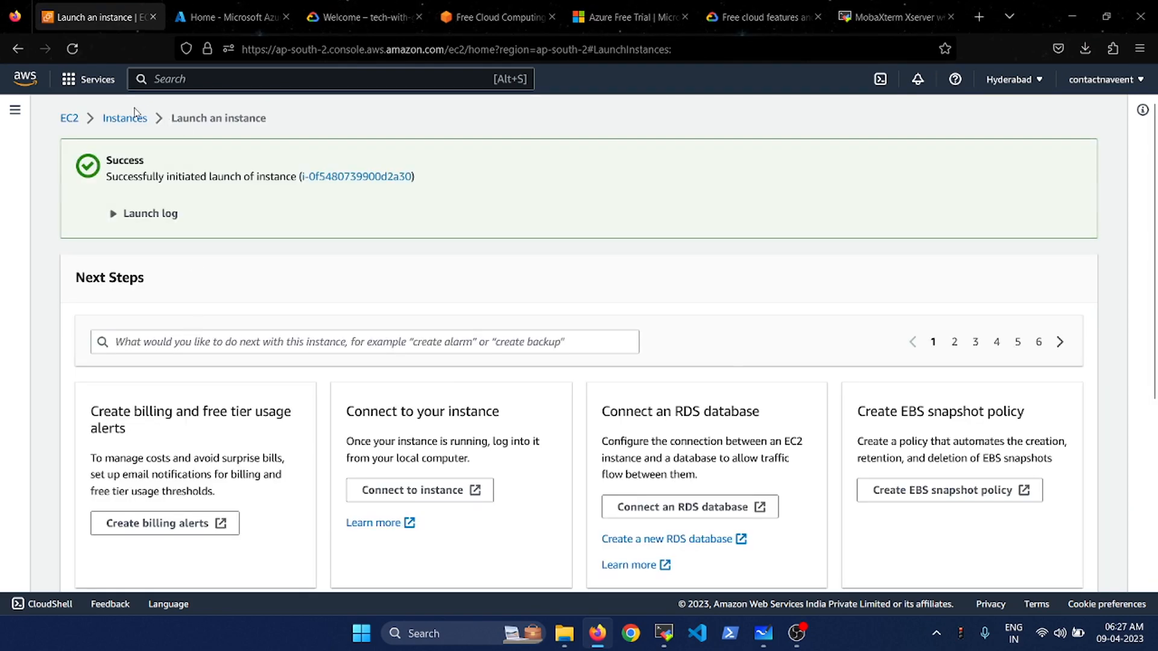
- Return to the Instances list and select only LinuxtestVM
{"action": "left_click", "coordinate": [129, 123]}
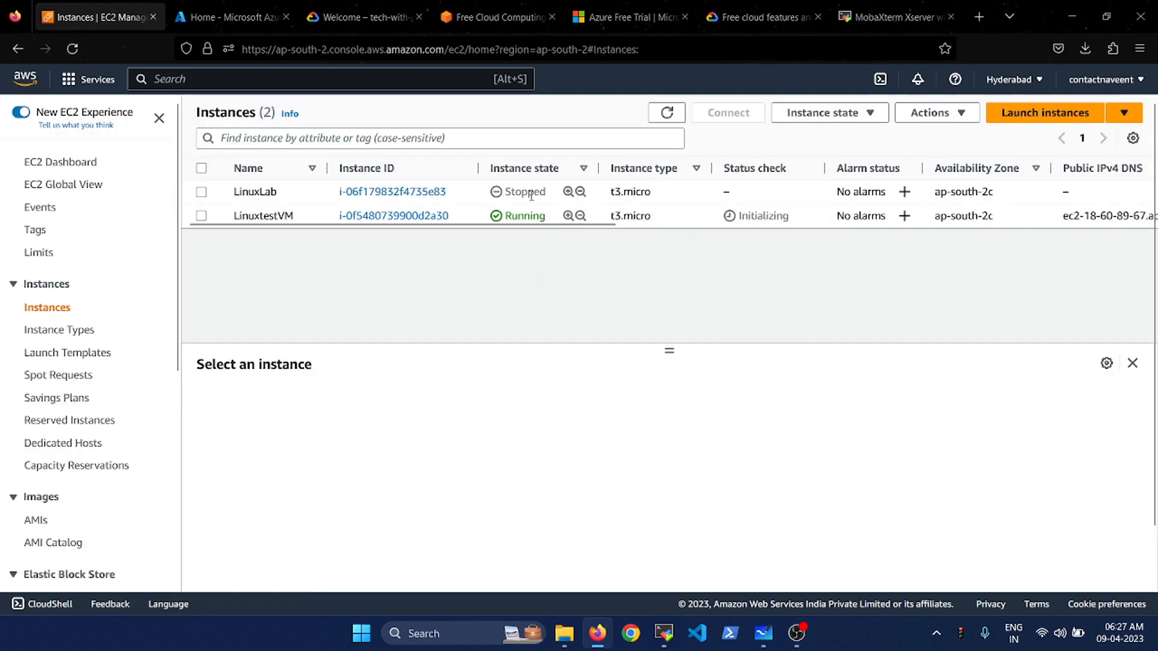
{"action": "double_click", "coordinate": [531, 191]}
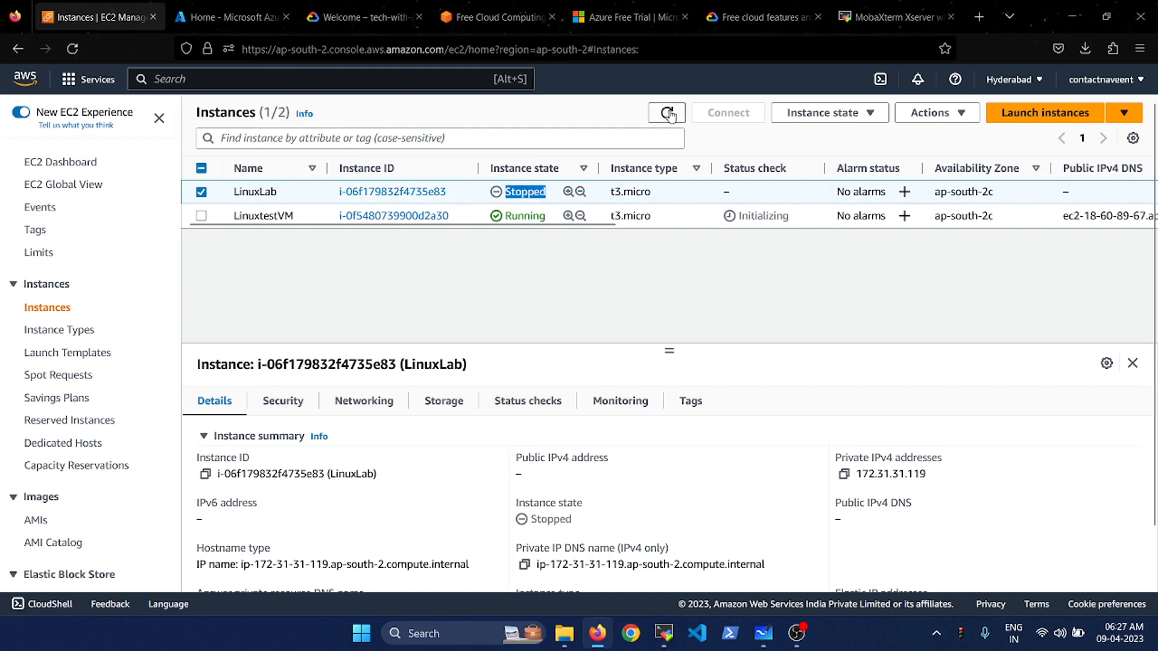
{"action": "left_click", "coordinate": [203, 213]}
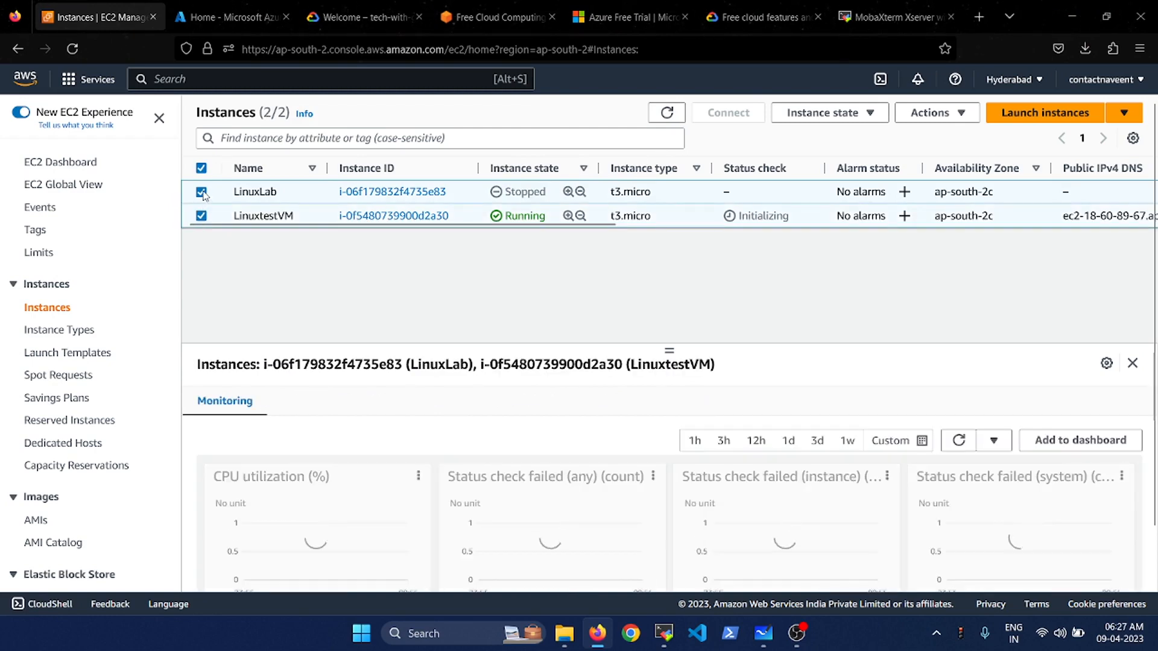
{"action": "left_click", "coordinate": [201, 191]}
- Refresh until LinuxtestVM shows running, then go to the MobaXterm download page
{"action": "left_click", "coordinate": [667, 112]}
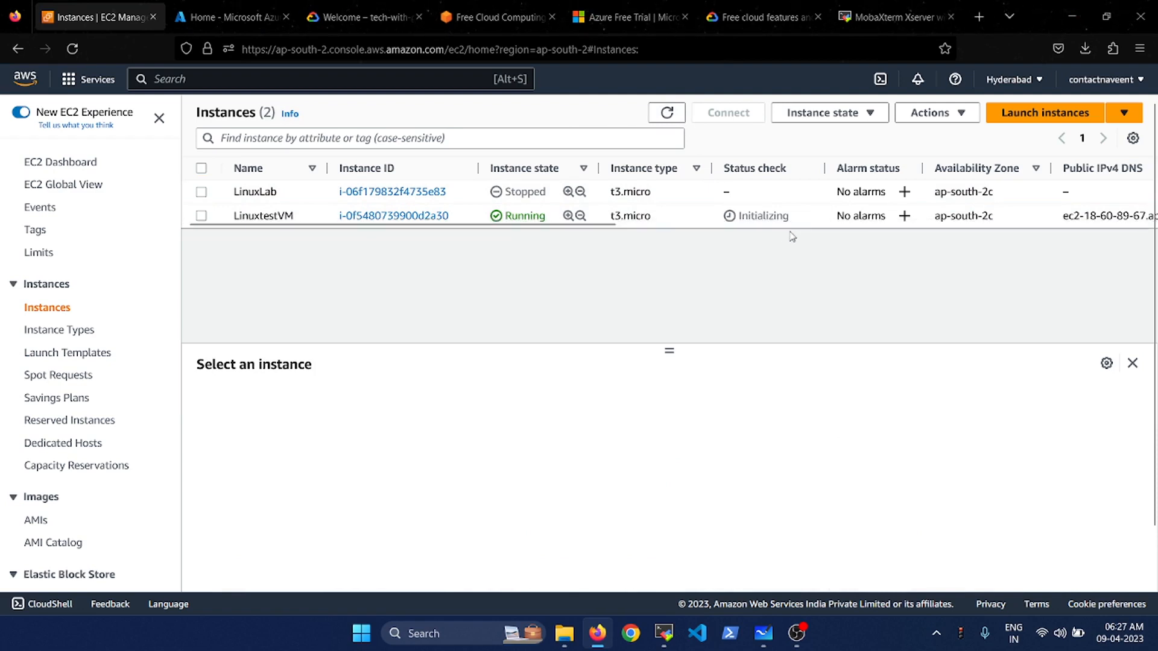
{"action": "left_click", "coordinate": [667, 114]}
{"action": "left_click", "coordinate": [202, 216]}
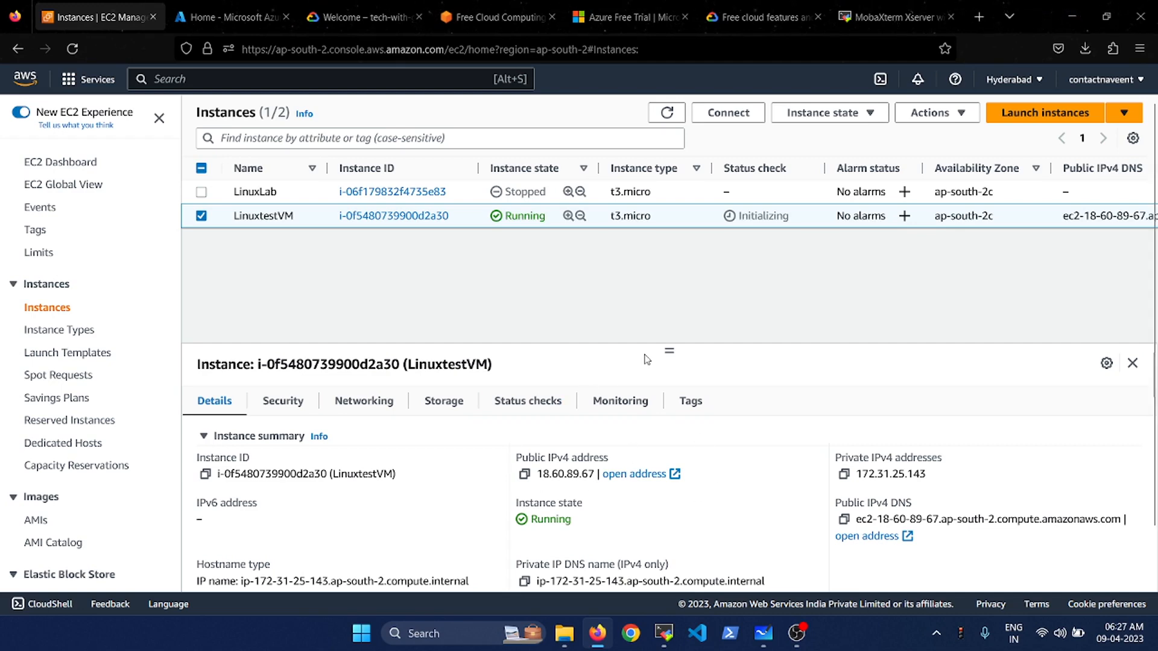
{"action": "left_click", "coordinate": [665, 114]}
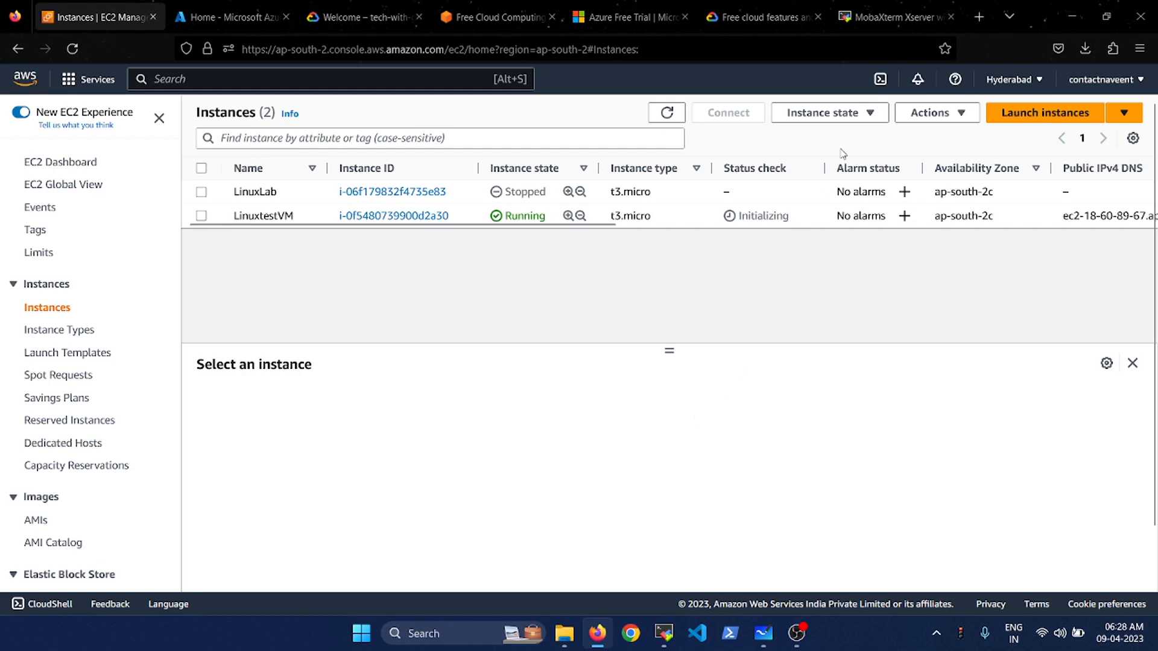
{"action": "left_click", "coordinate": [899, 17]}
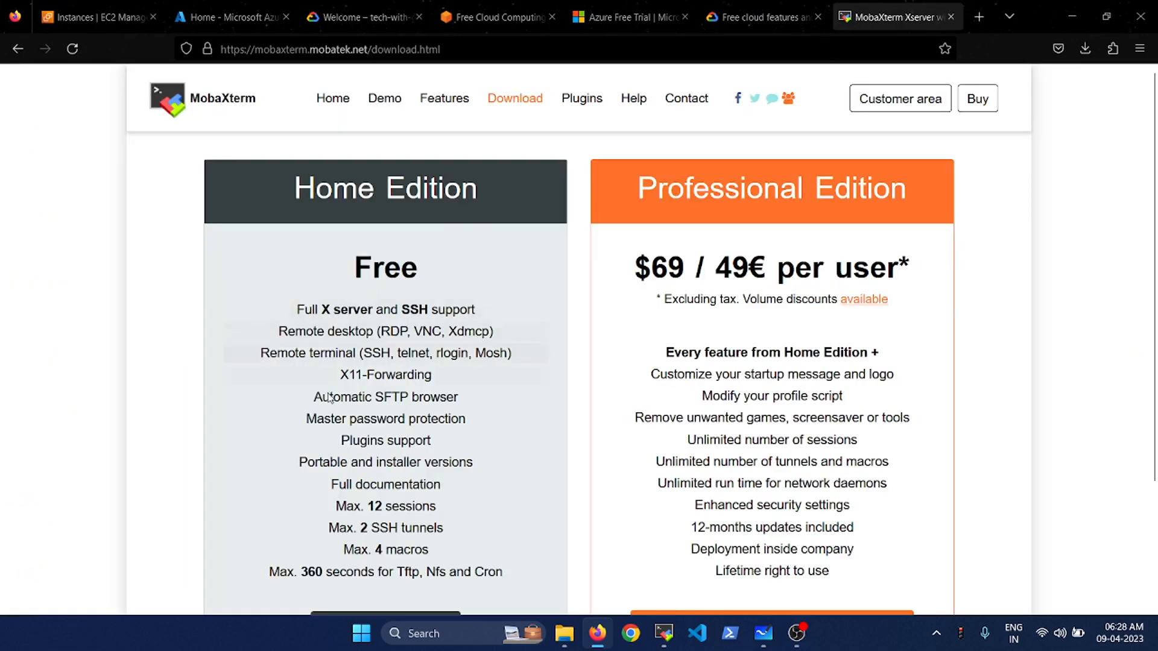
- Open MobaXterm Home Edition's Download now page, then go back to the EC2 Instances list
{"action": "scroll", "coordinate": [331, 426], "scroll_direction": "down", "scroll_amount": 1}
{"action": "scroll", "coordinate": [331, 426], "scroll_direction": "down", "scroll_amount": 2}
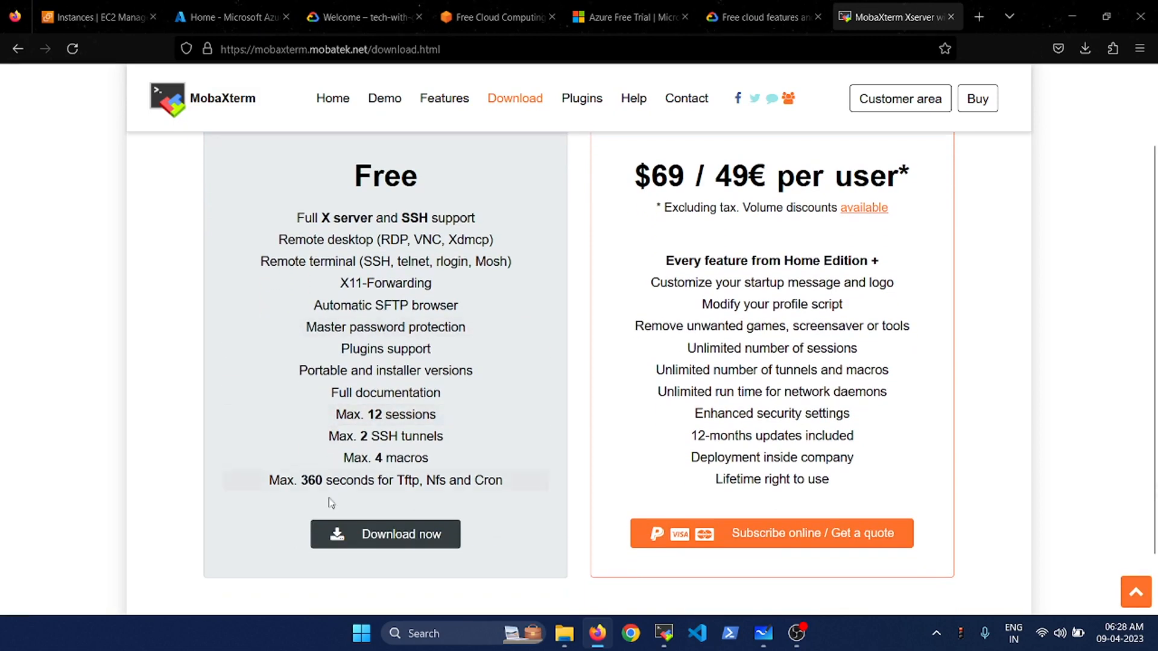
{"action": "left_click", "coordinate": [398, 537]}
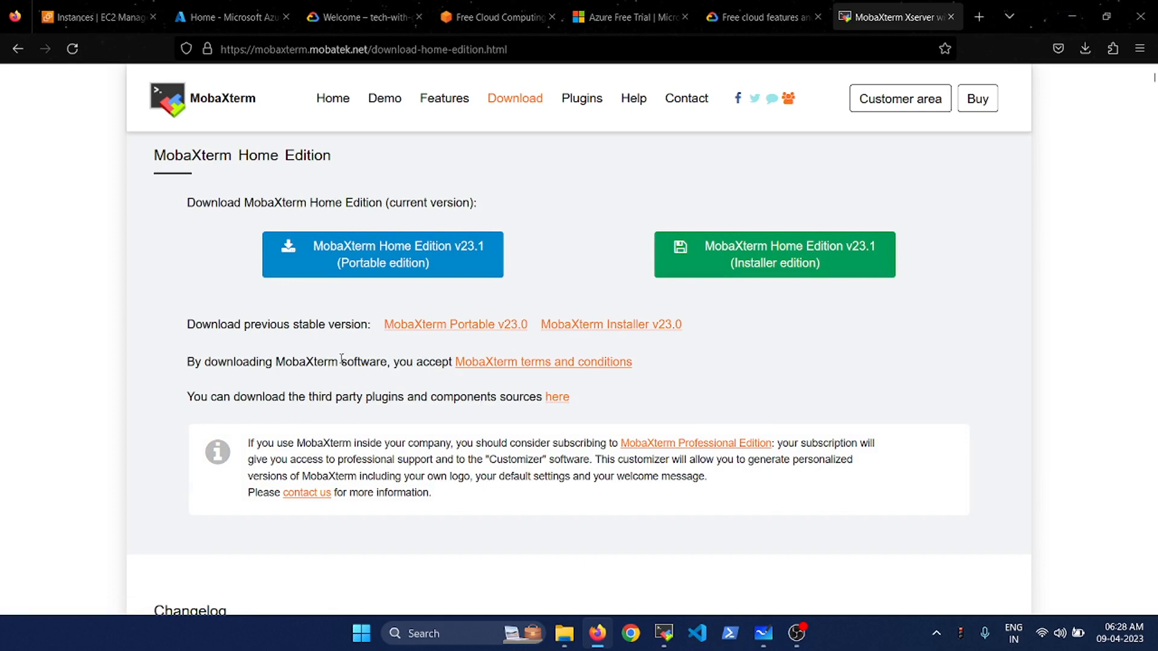
{"action": "scroll", "coordinate": [343, 360], "scroll_direction": "down", "scroll_amount": 5}
{"action": "scroll", "coordinate": [343, 360], "scroll_direction": "up", "scroll_amount": 5}
{"action": "left_click", "coordinate": [120, 13]}
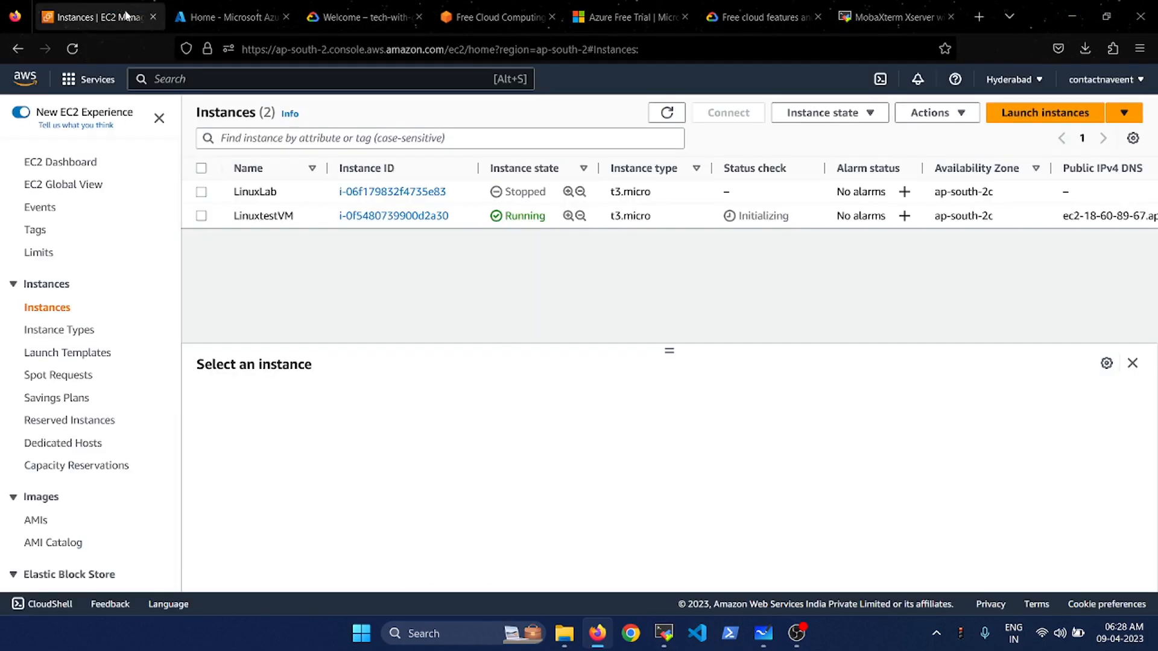
- Select LinuxtestVM, copy its public IPv4 address 18.60.89.67, and bring MobaXterm forward
{"action": "left_click", "coordinate": [203, 218]}
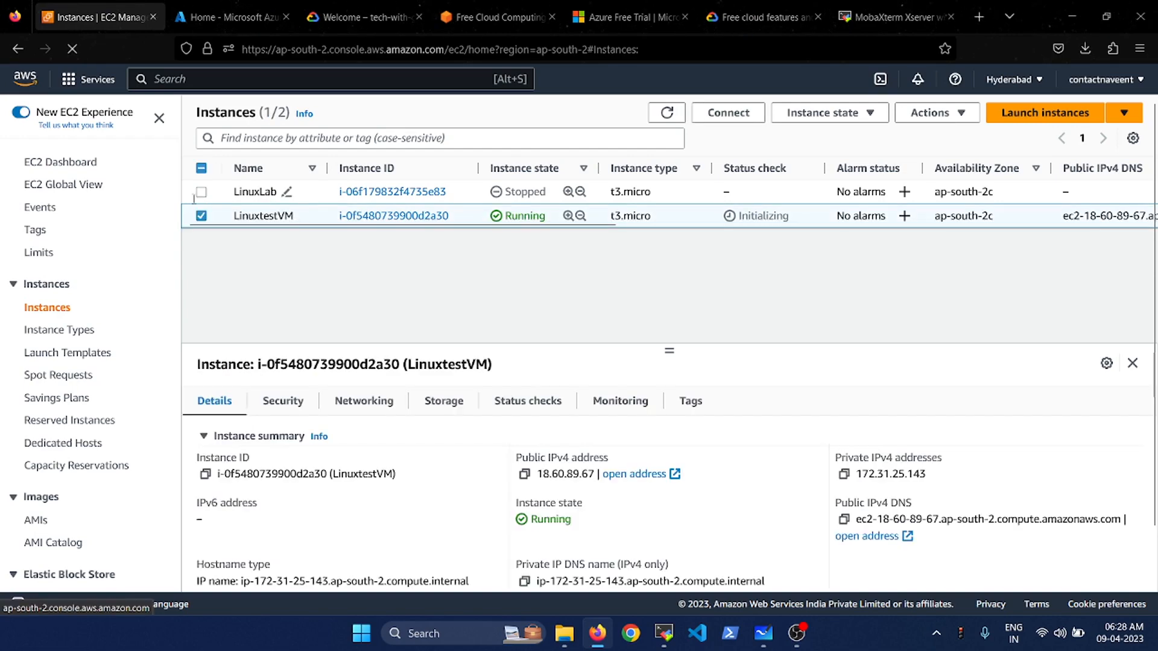
{"action": "left_click", "coordinate": [525, 477]}
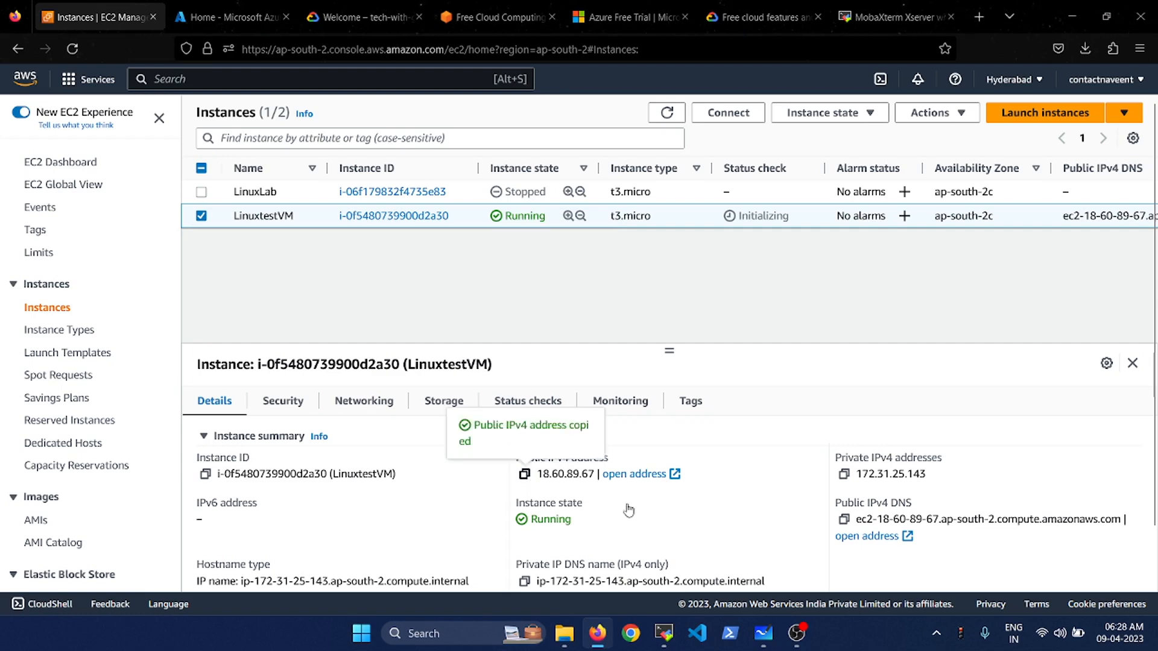
{"action": "left_click", "coordinate": [662, 644]}
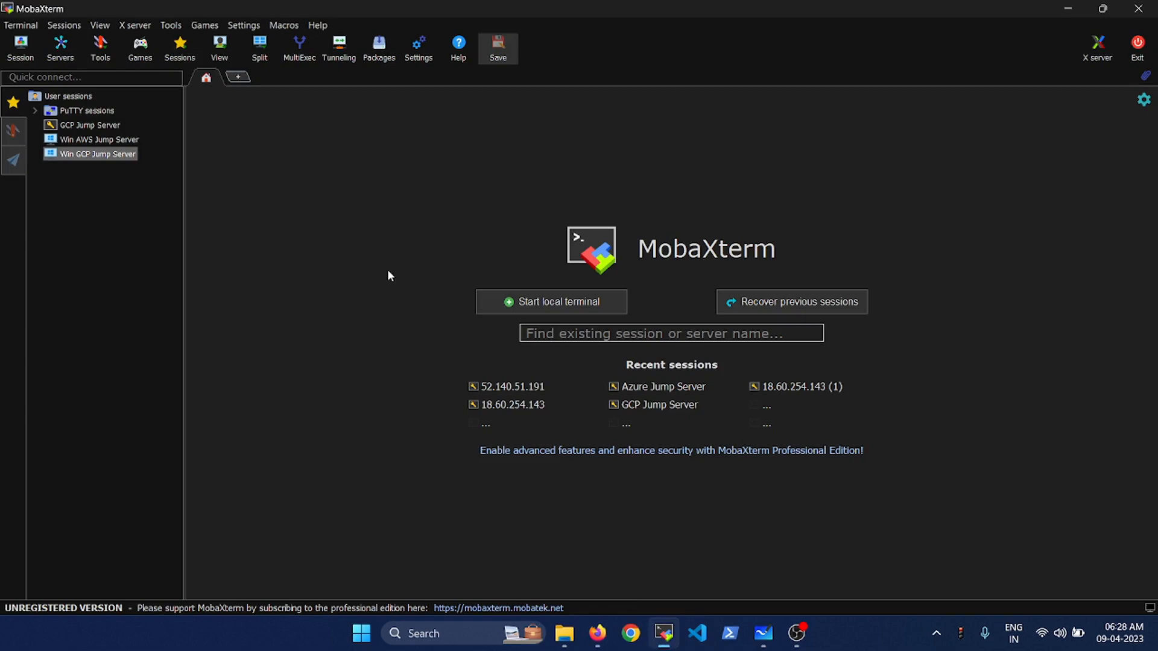
- Configure an SSH session to 18.60.89.67 that uses the testvm.pem private key
{"action": "left_click", "coordinate": [20, 53]}
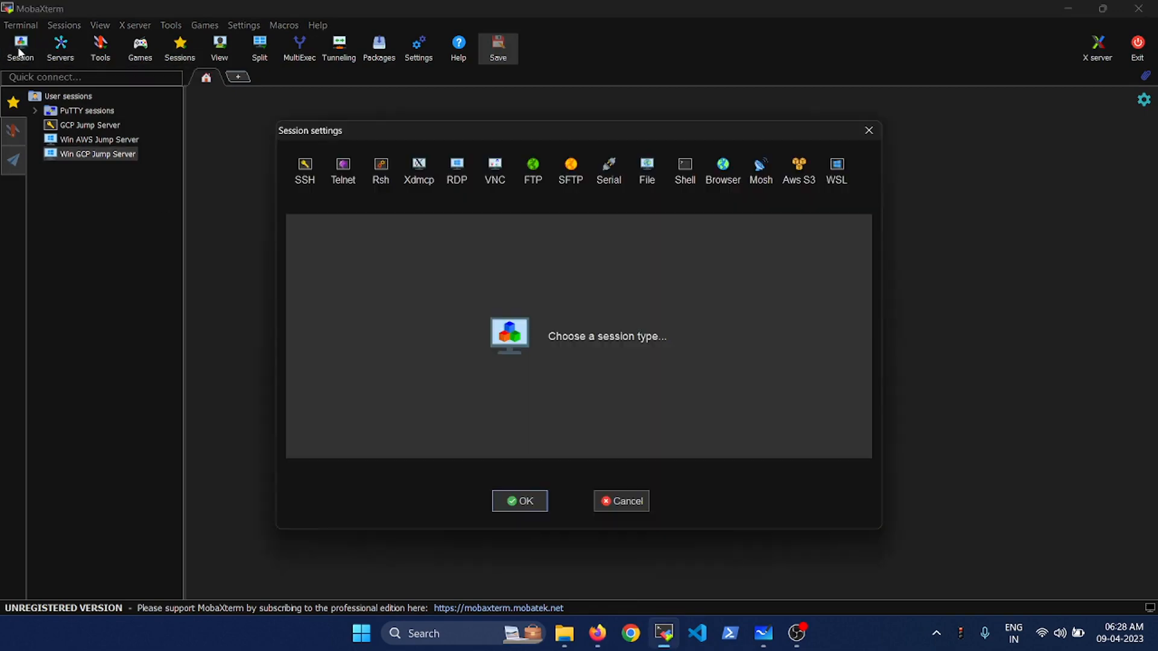
{"action": "left_click", "coordinate": [305, 173]}
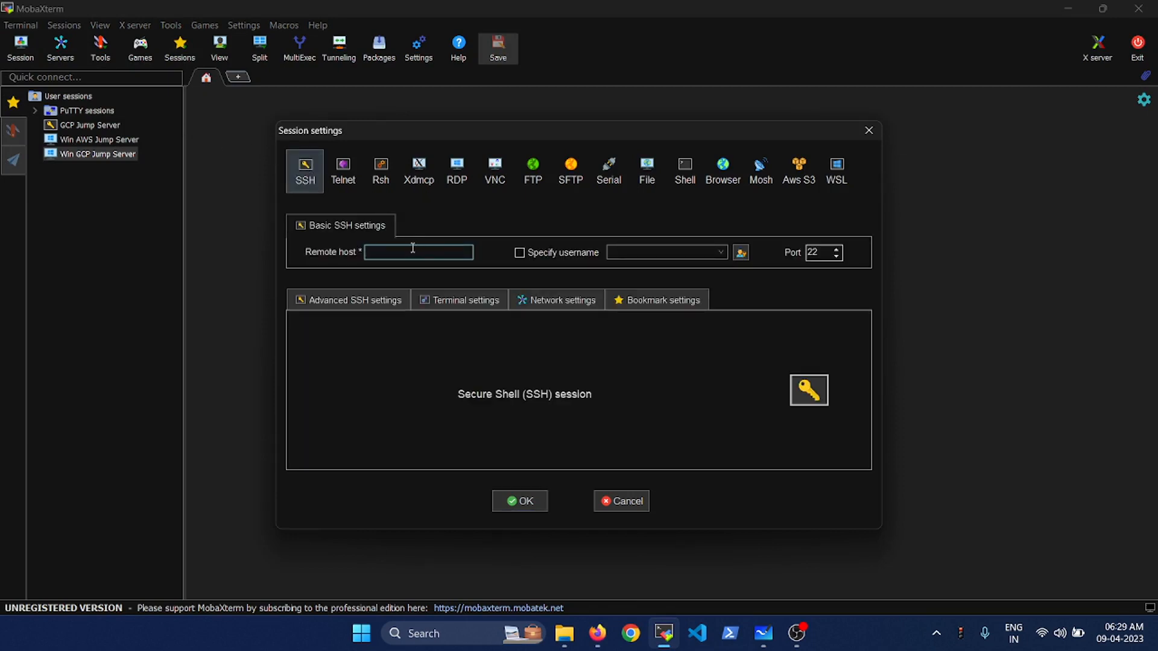
{"action": "key", "text": "ctrl+v"}
{"action": "left_click", "coordinate": [362, 306]}
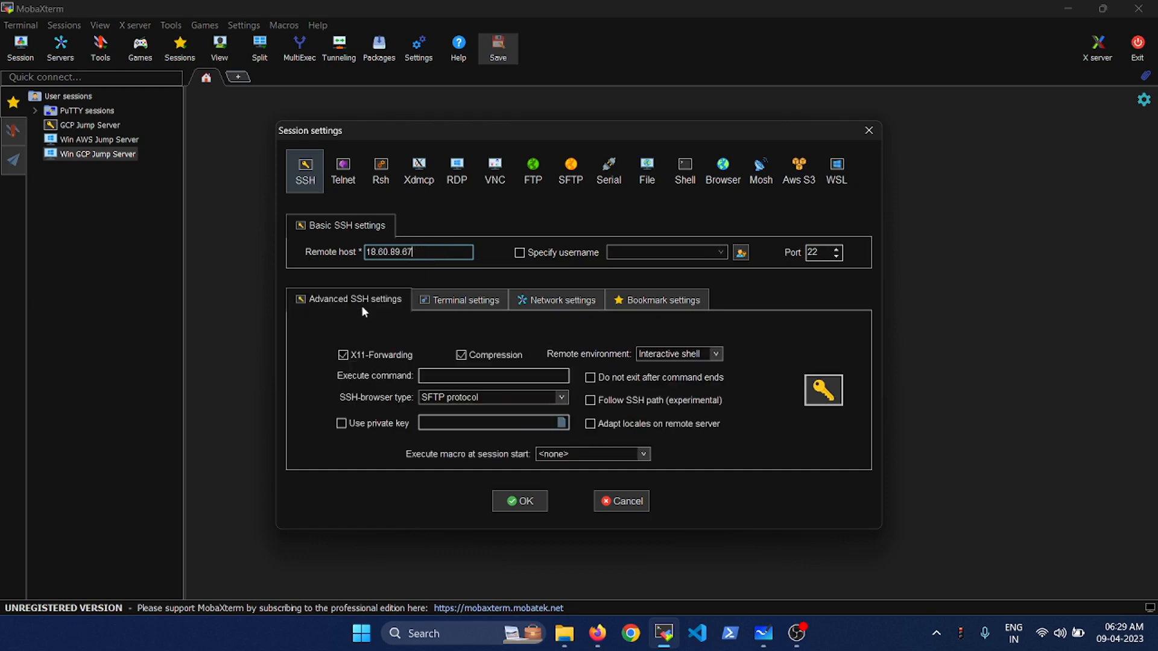
{"action": "left_click", "coordinate": [382, 424]}
{"action": "left_click", "coordinate": [562, 423]}
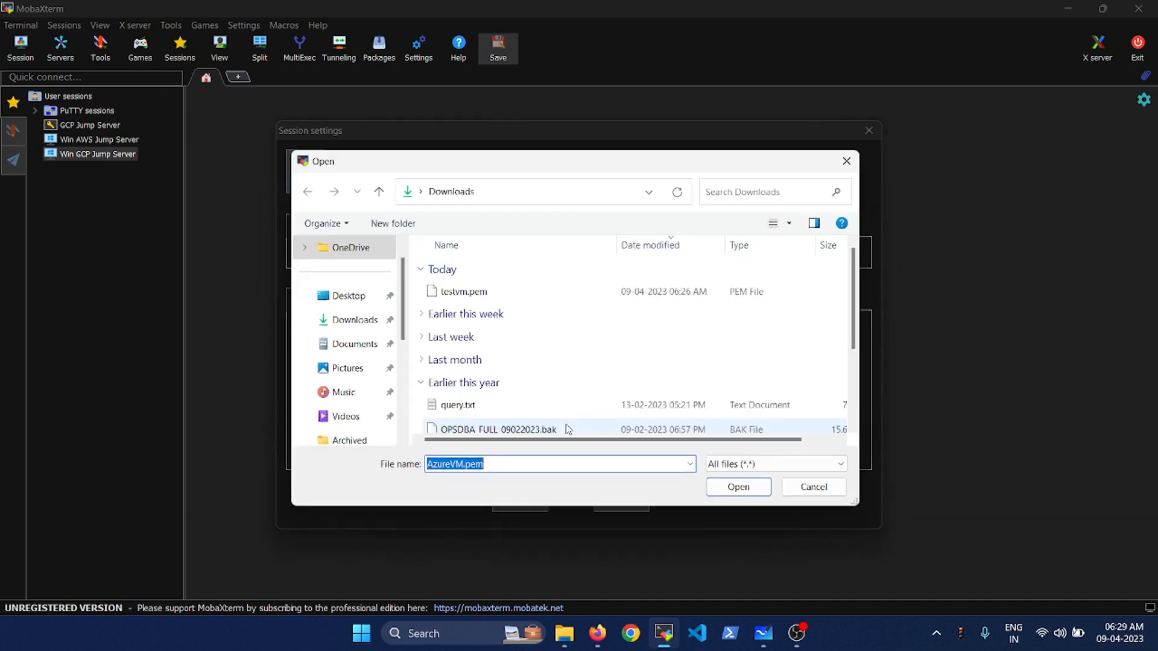
{"action": "left_click", "coordinate": [464, 292]}
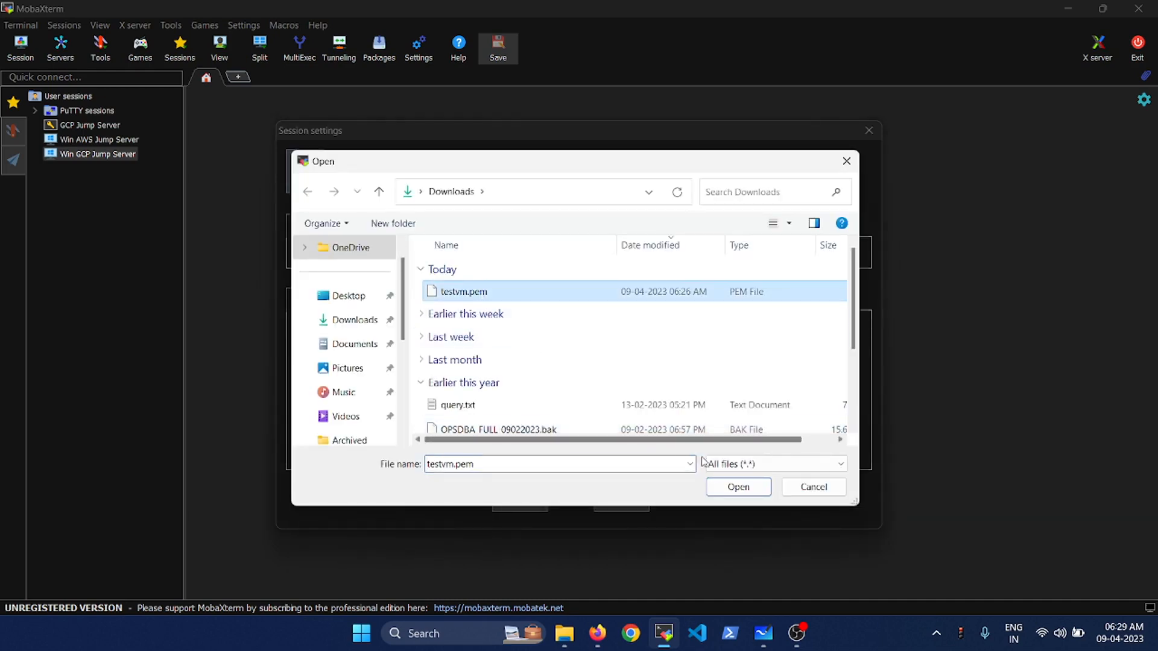
{"action": "left_click", "coordinate": [737, 487]}
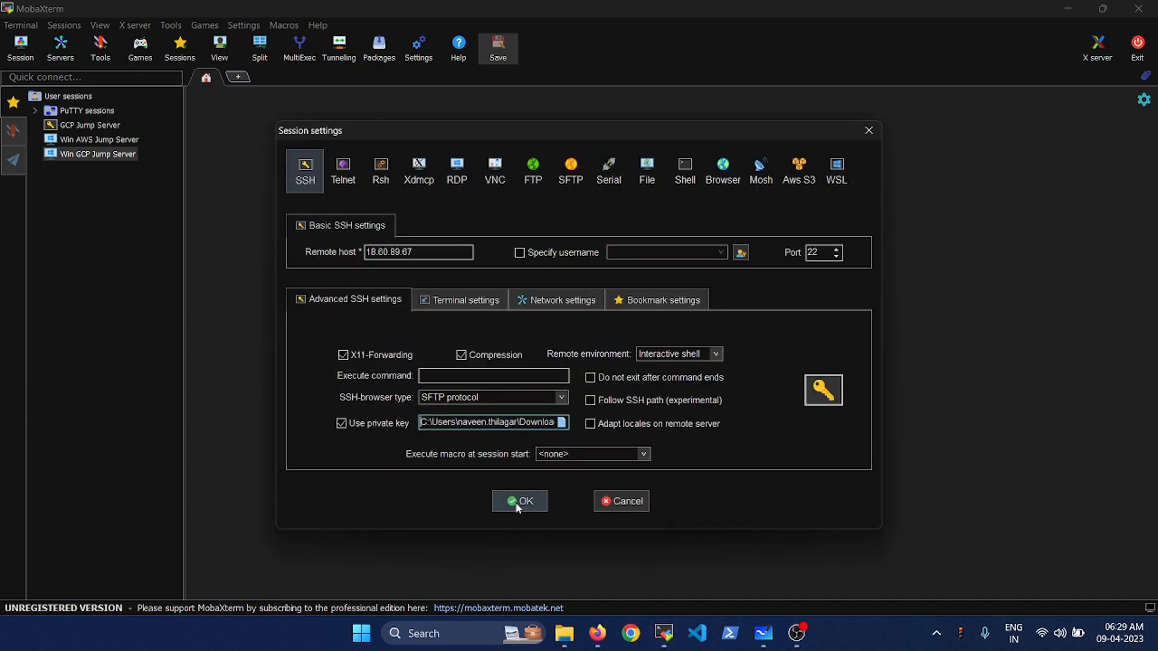
- Refresh the EC2 instance list, then launch the SSH session to 18.60.89.67
{"action": "key", "text": "alt+Tab"}
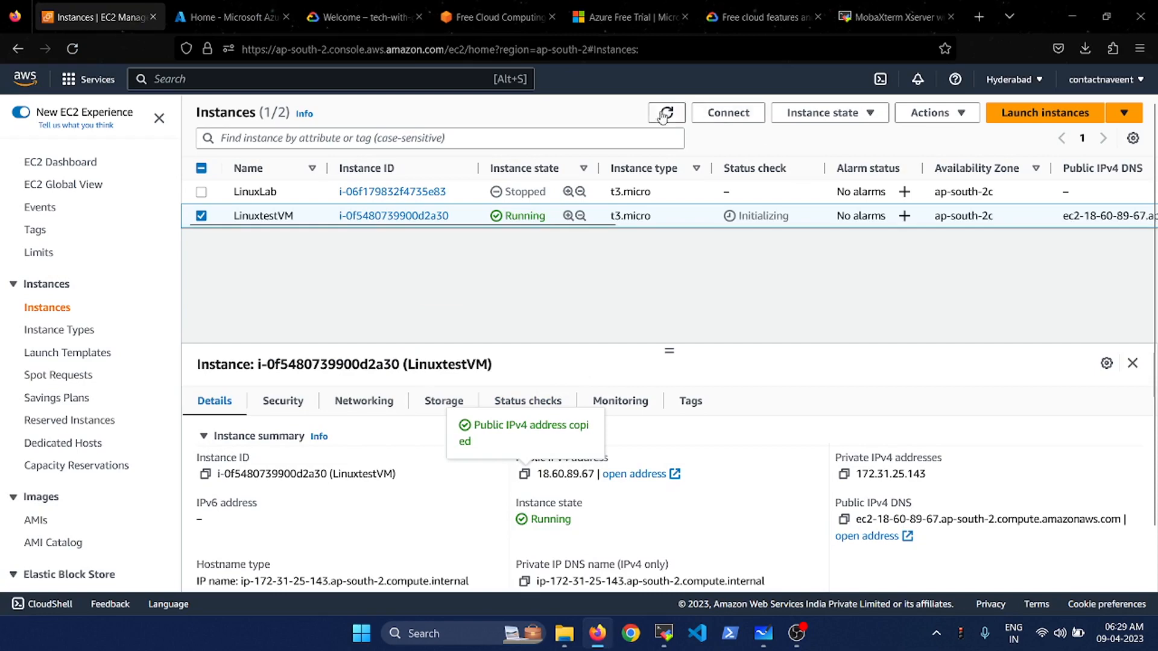
{"action": "left_click", "coordinate": [665, 115]}
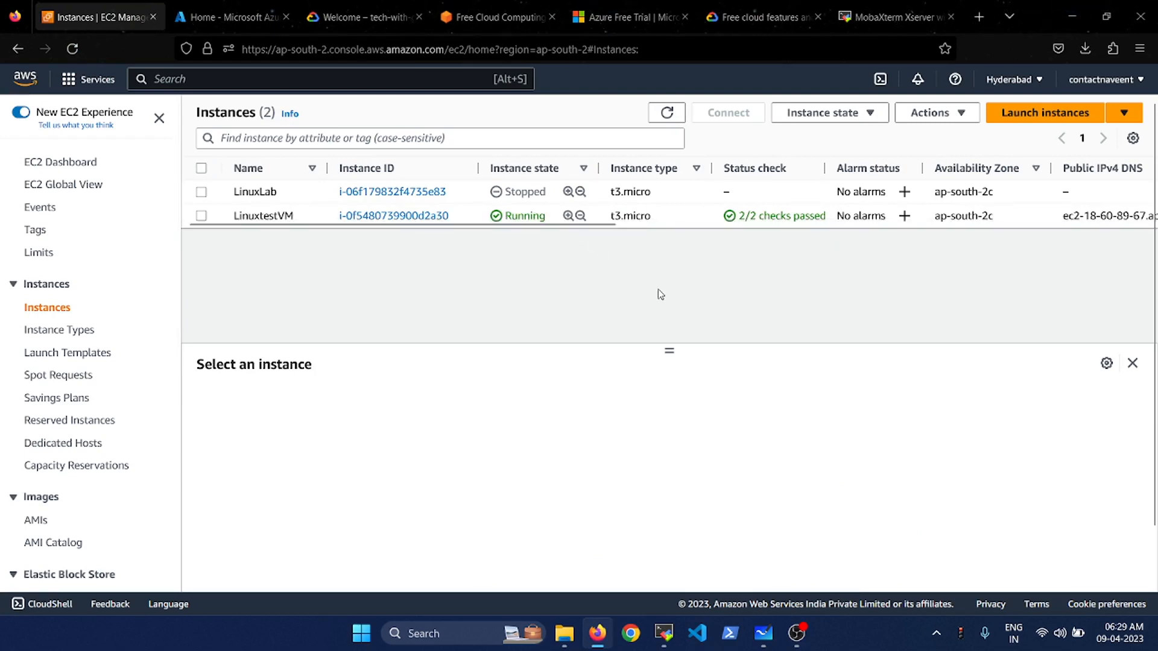
{"action": "key", "text": "alt+Tab"}
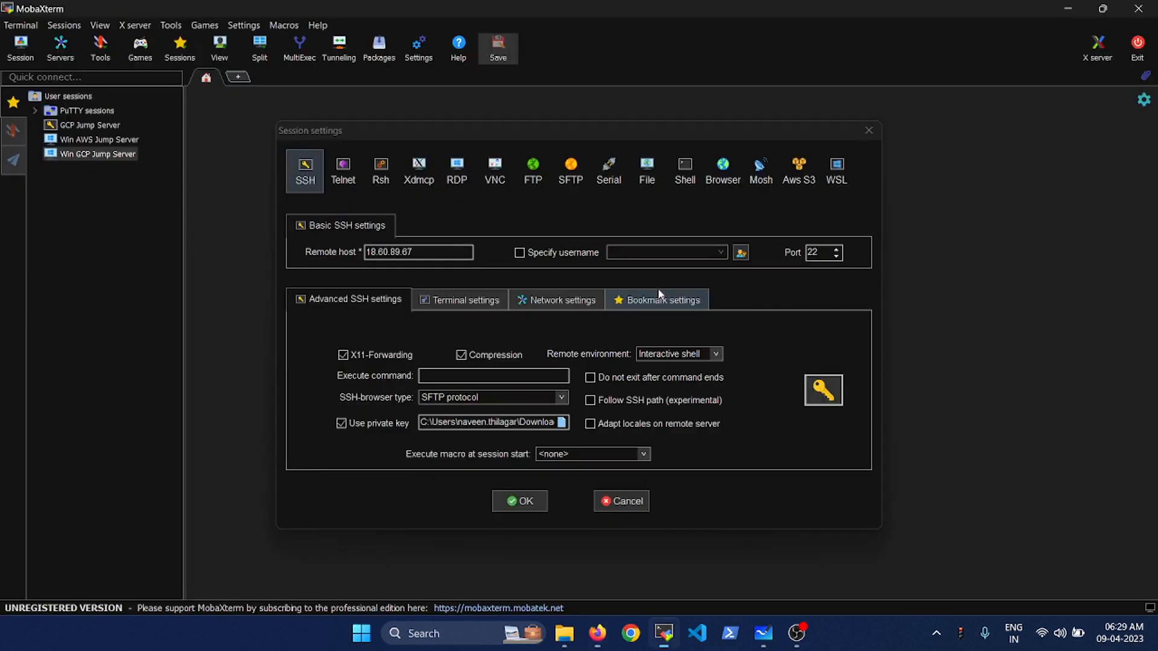
{"action": "left_click", "coordinate": [444, 251]}
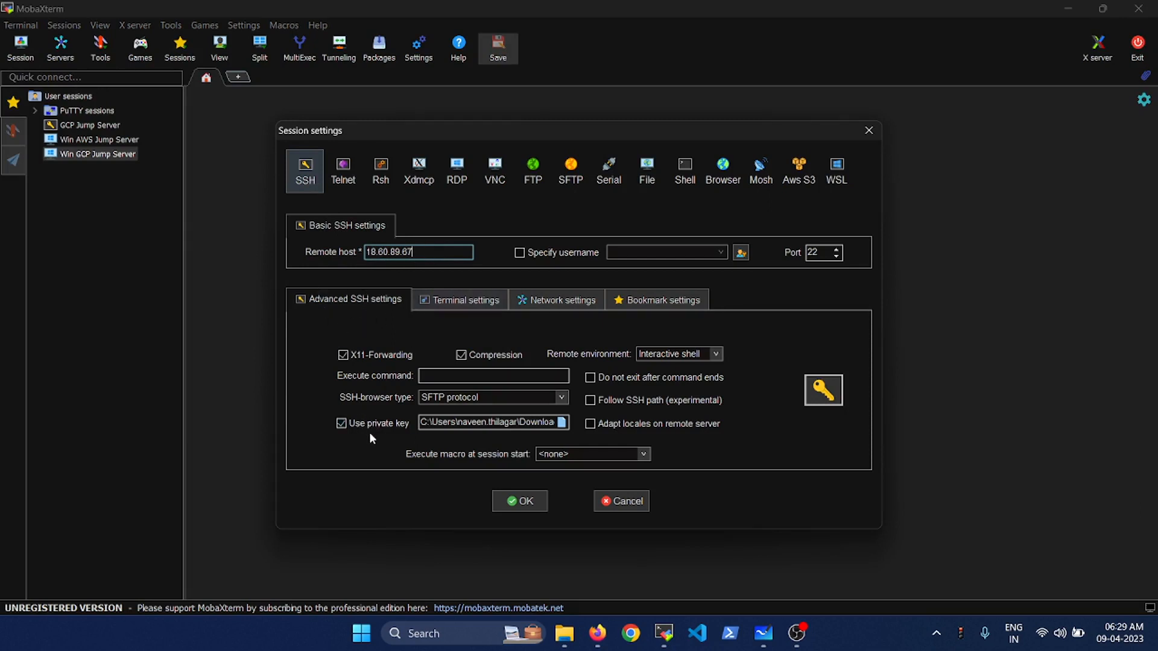
{"action": "left_click", "coordinate": [521, 504]}
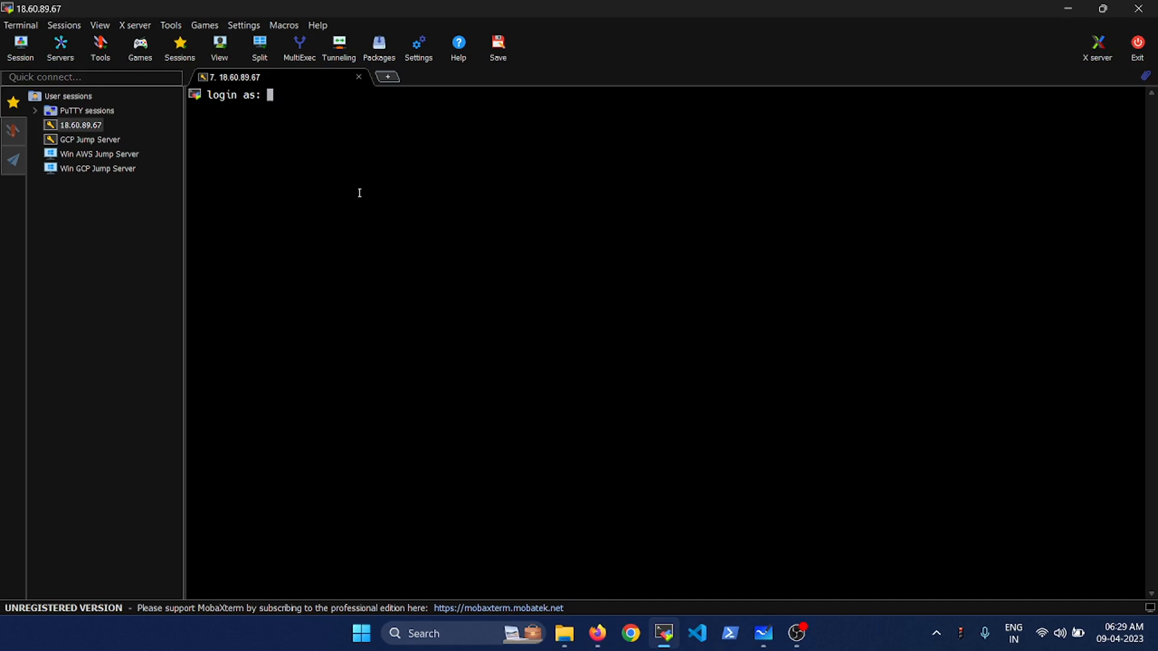
{"action": "key", "text": "alt+Tab"}
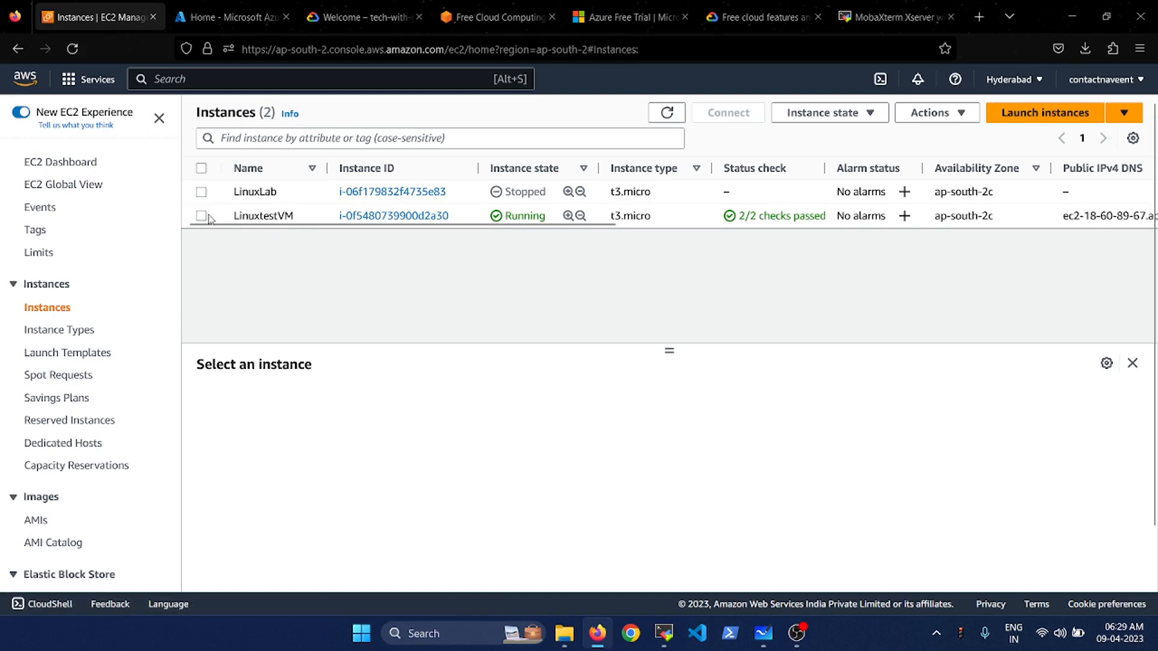
- Open LinuxtestVM's Connect page with its SSH client instructions
{"action": "left_click", "coordinate": [202, 217]}
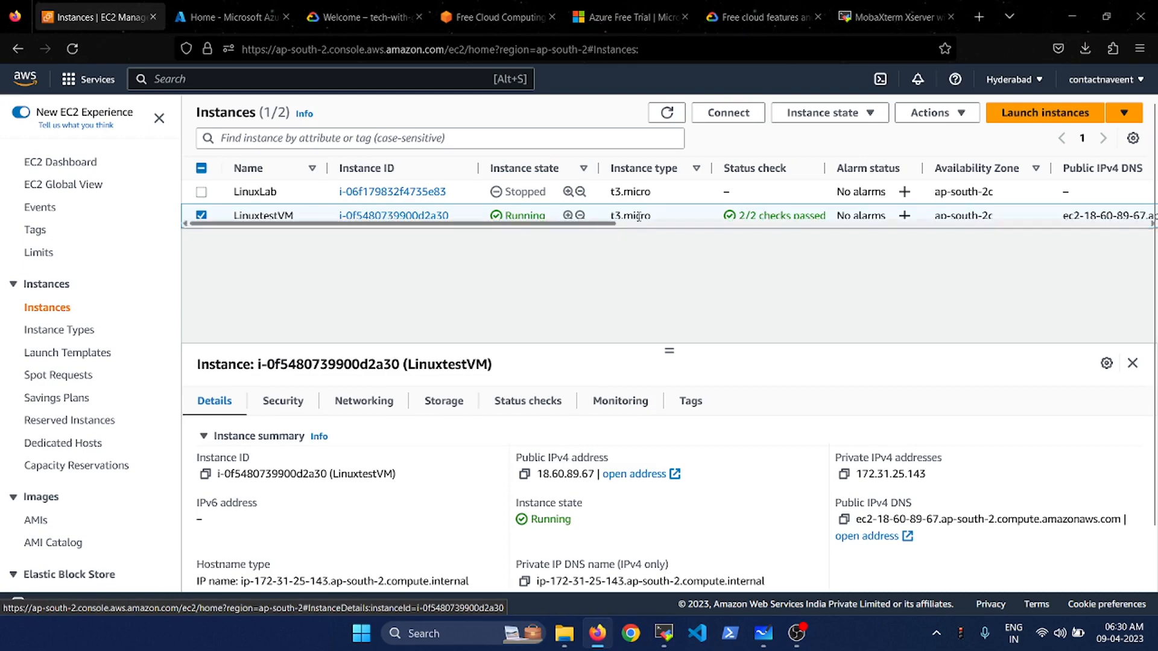
{"action": "left_click", "coordinate": [737, 114]}
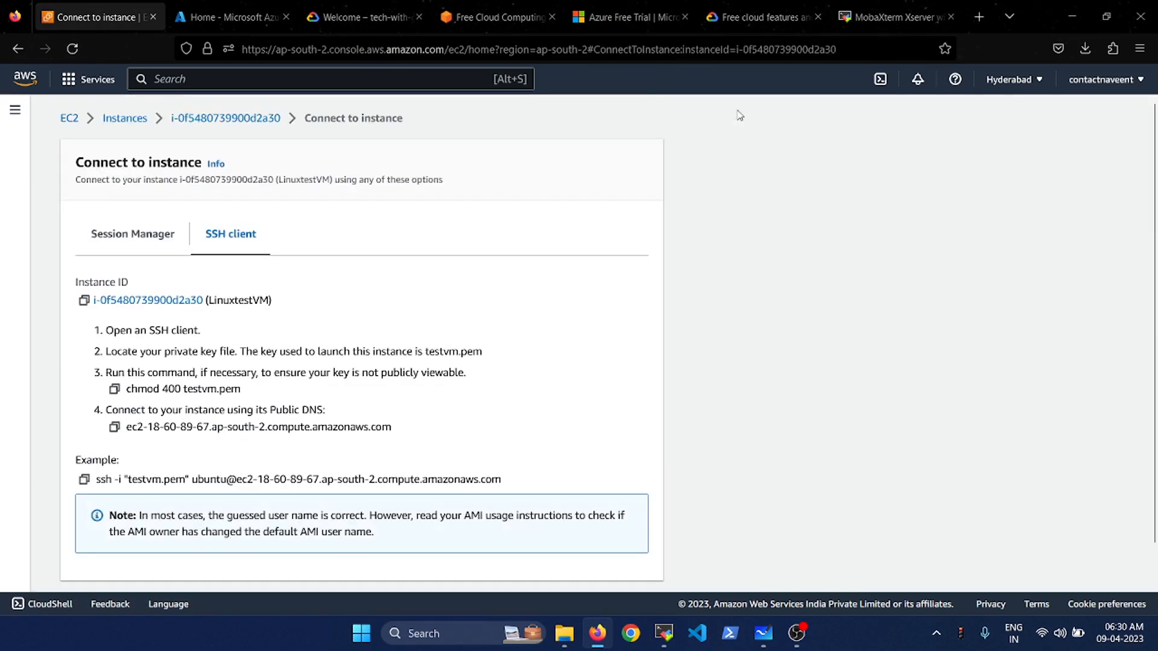
{"action": "scroll", "coordinate": [197, 435], "scroll_direction": "down", "scroll_amount": 2}
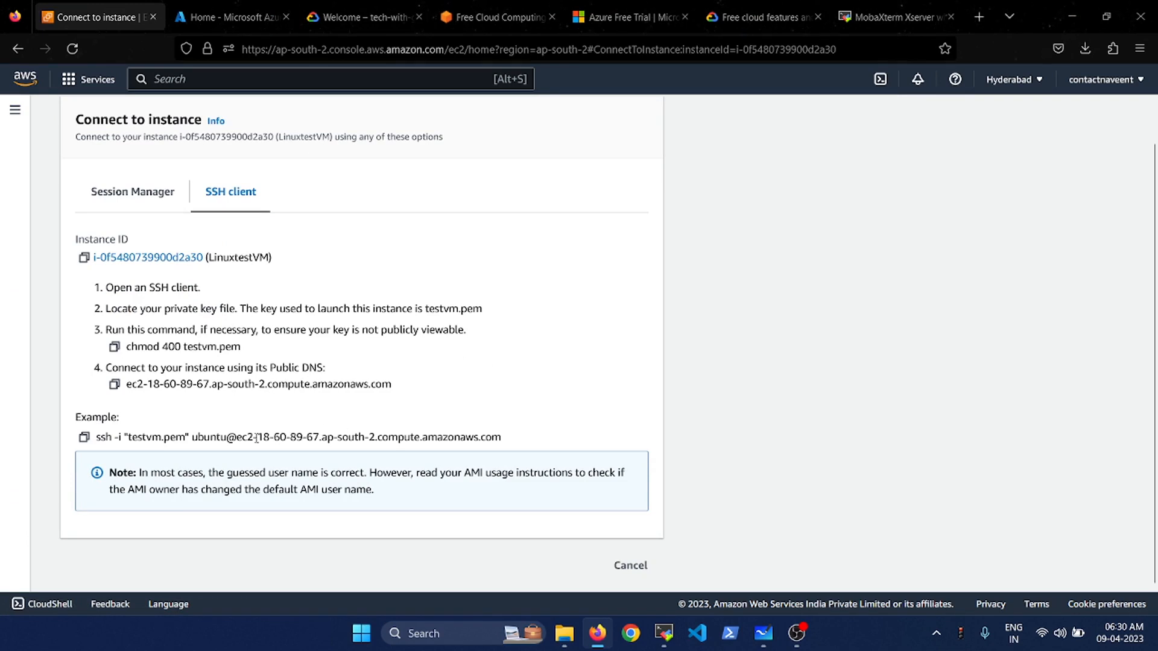
- Highlight the ubuntu user name and testvm.pem key in the example ssh command
{"action": "double_click", "coordinate": [206, 439]}
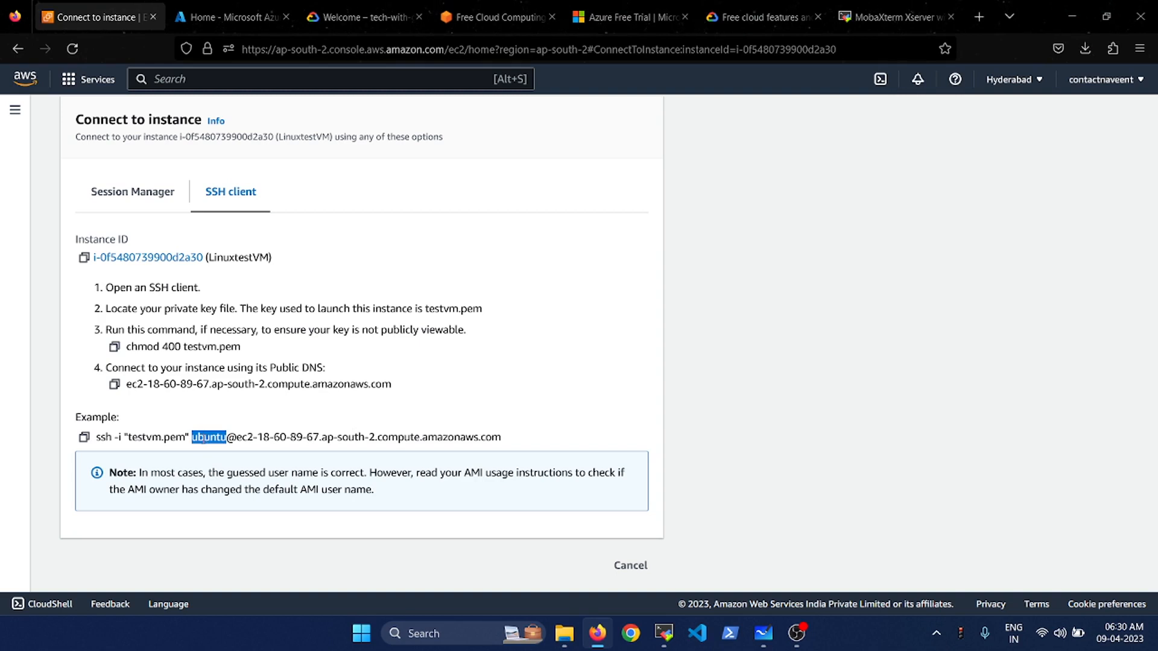
{"action": "left_click", "coordinate": [200, 441]}
{"action": "double_click", "coordinate": [200, 441]}
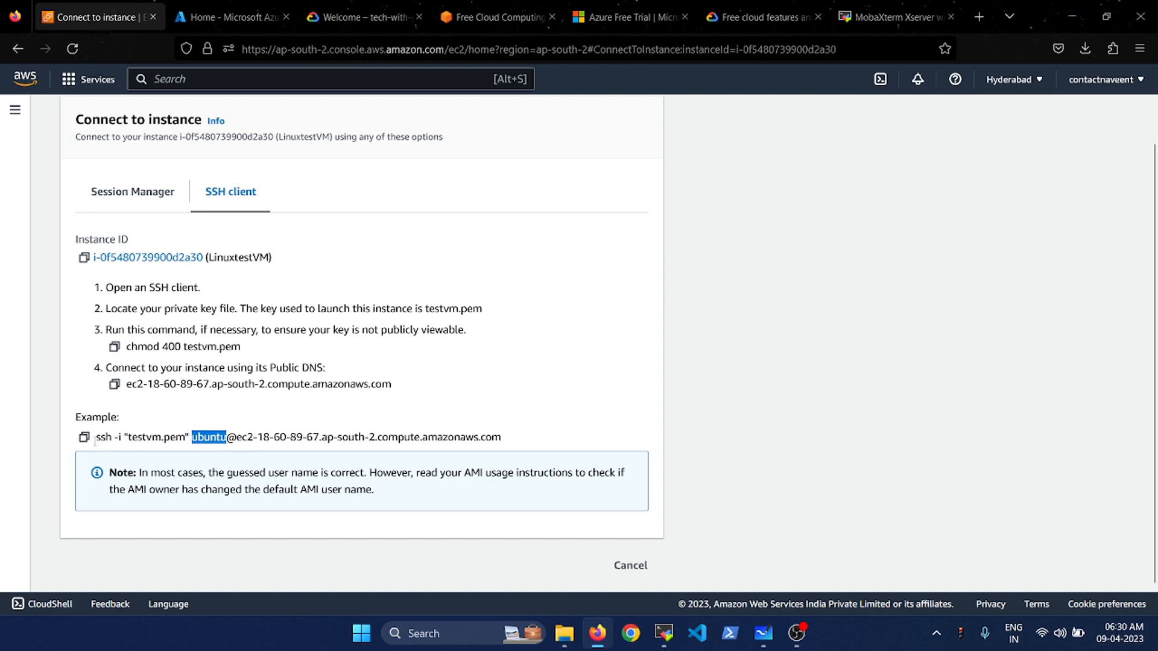
{"action": "left_click_drag", "start_coordinate": [97, 441], "coordinate": [508, 441]}
{"action": "left_click", "coordinate": [508, 441]}
{"action": "left_click", "coordinate": [142, 443]}
{"action": "left_click_drag", "start_coordinate": [129, 438], "coordinate": [517, 444]}
{"action": "left_click", "coordinate": [232, 439]}
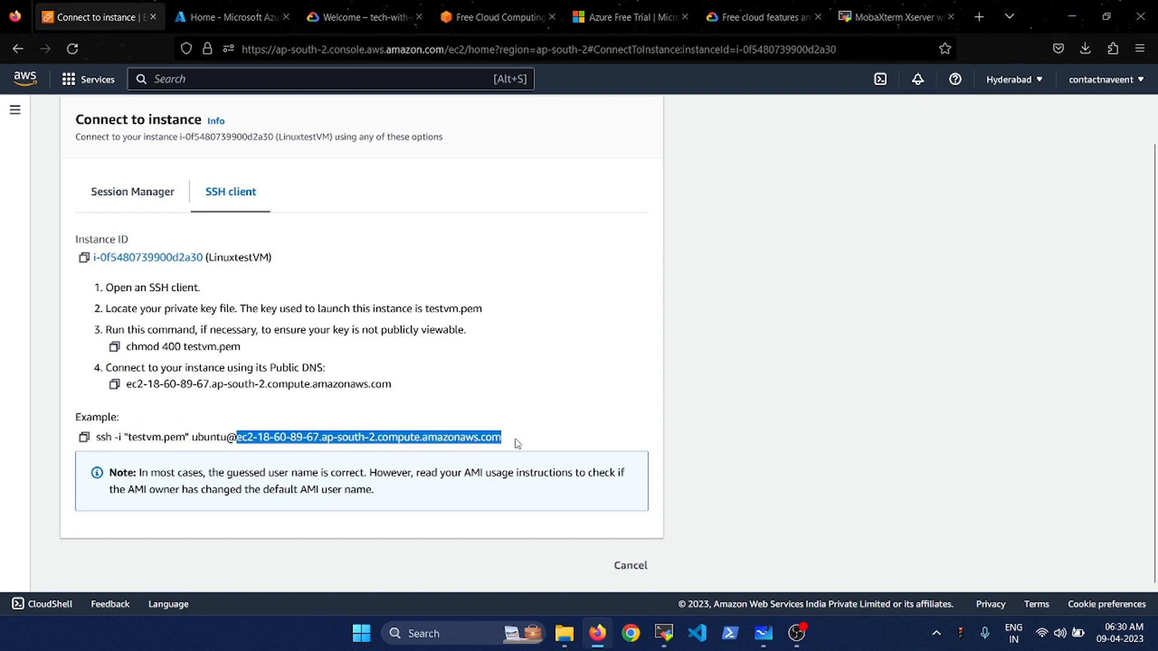
- Copy the ubuntu user name and log in to the MobaXterm session as ubuntu
{"action": "left_click", "coordinate": [209, 441]}
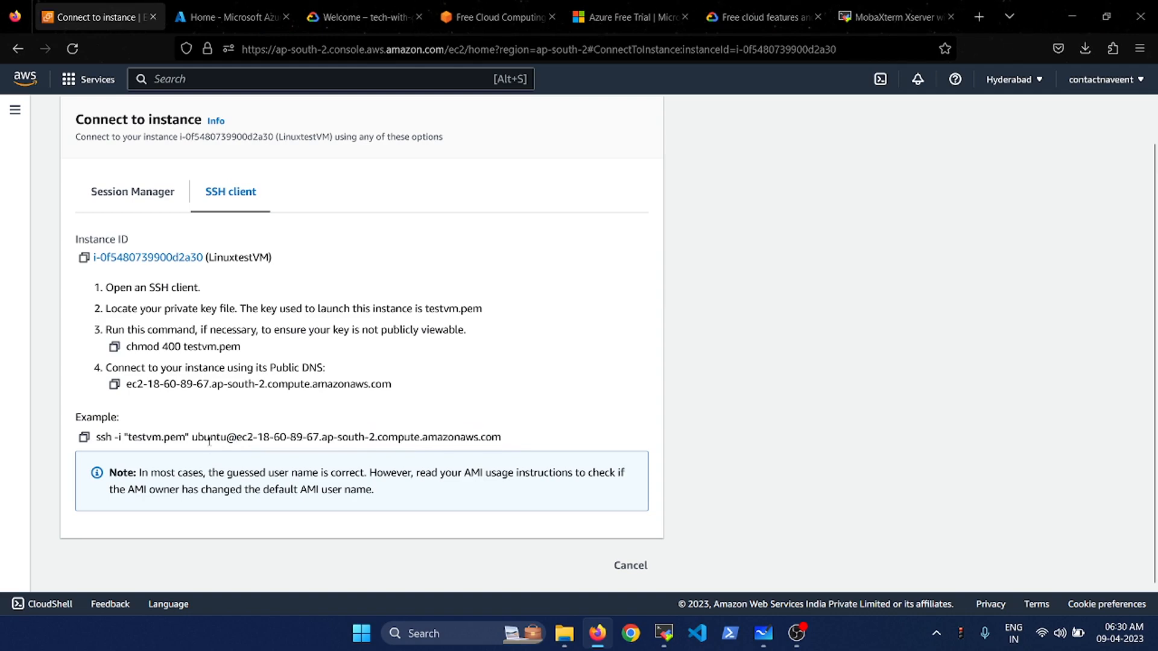
{"action": "double_click", "coordinate": [209, 441]}
{"action": "key", "text": "super+c"}
{"action": "key", "text": "alt+Tab"}
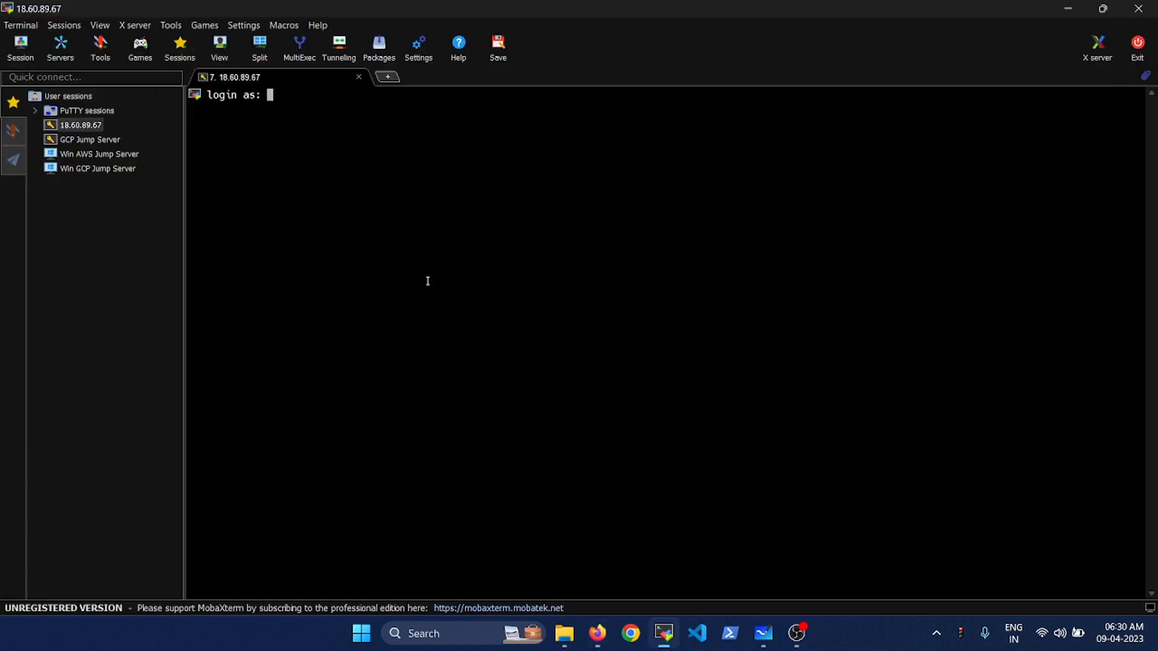
{"action": "right_click", "coordinate": [427, 281]}
{"action": "key", "text": "Return"}
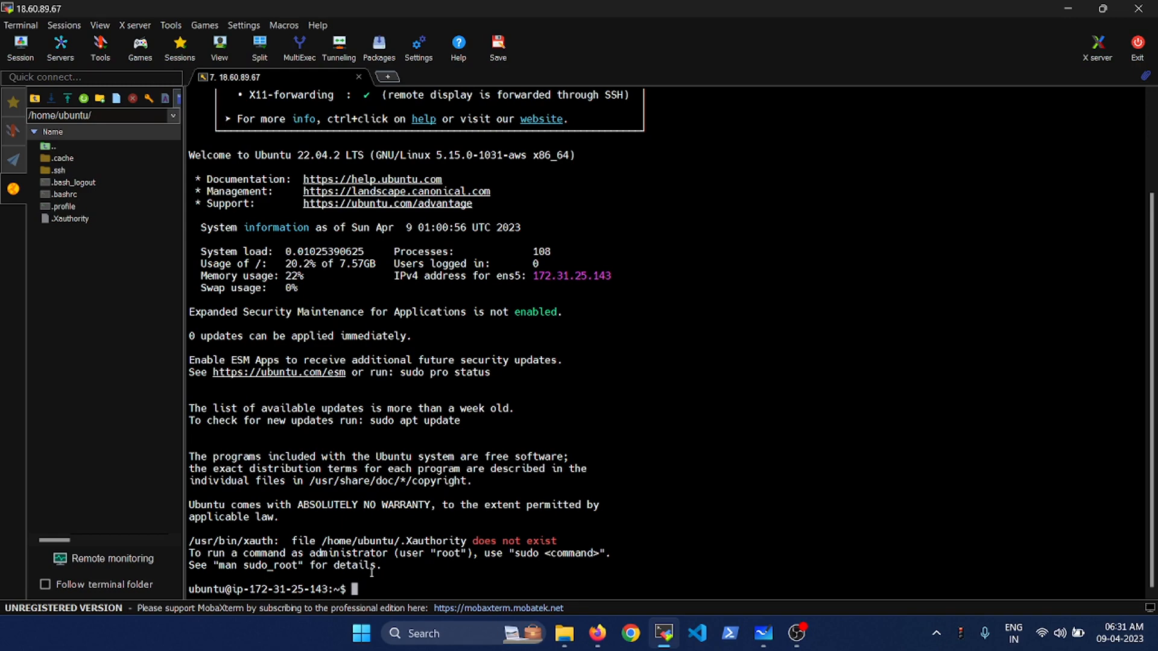
- Run whoami to confirm the user is ubuntu, and check the prompt's host name
{"action": "type", "text": "whoami"}
{"action": "key", "text": "Return"}
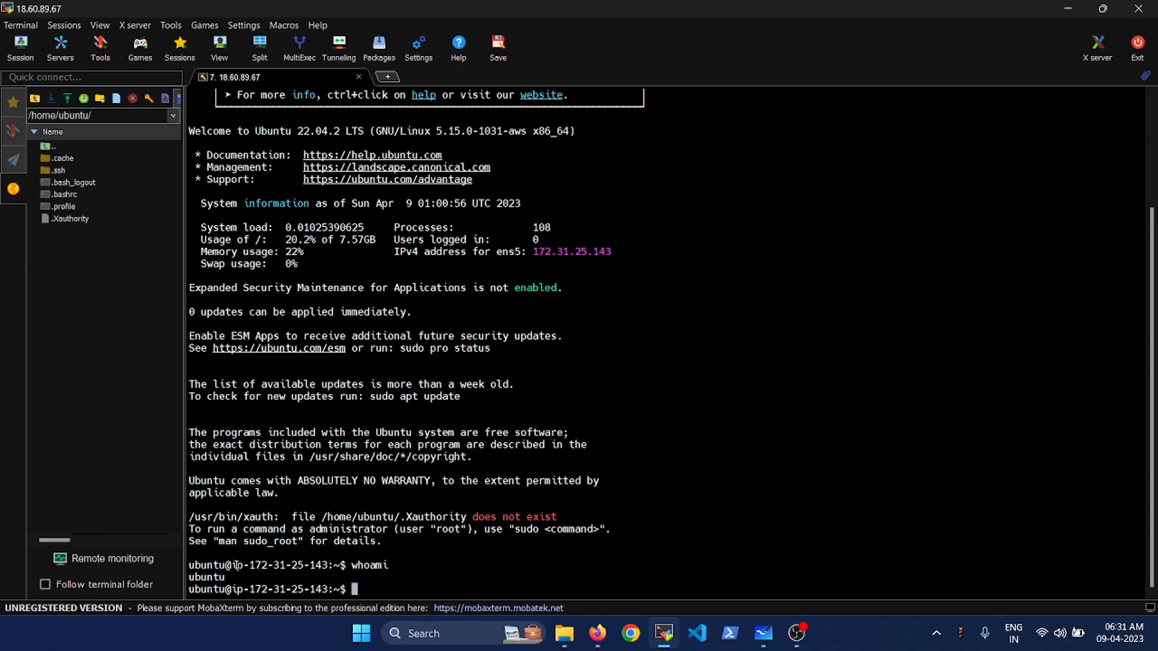
{"action": "left_click_drag", "start_coordinate": [231, 565], "coordinate": [336, 565]}
{"action": "left_click", "coordinate": [335, 565]}
{"action": "key", "text": "alt+Tab"}
{"action": "scroll", "coordinate": [168, 135], "scroll_direction": "up", "scroll_amount": 1}
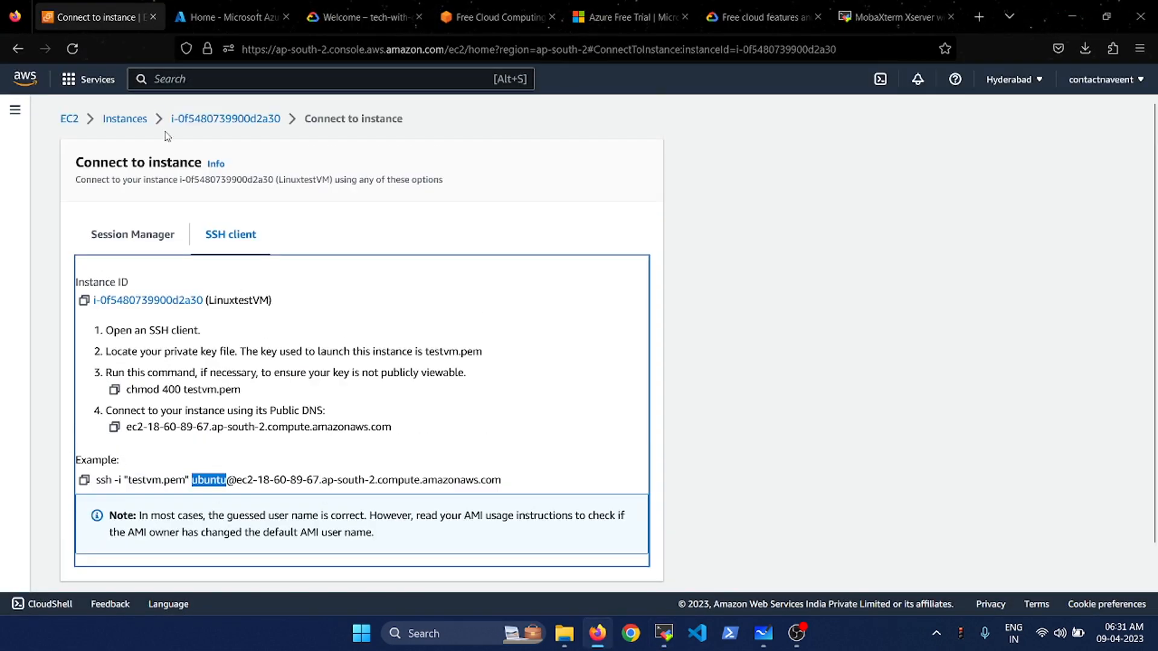
- Match LinuxtestVM's private IP 172.31.25.143 to the terminal prompt's host name, then return to Instances
{"action": "left_click", "coordinate": [229, 118]}
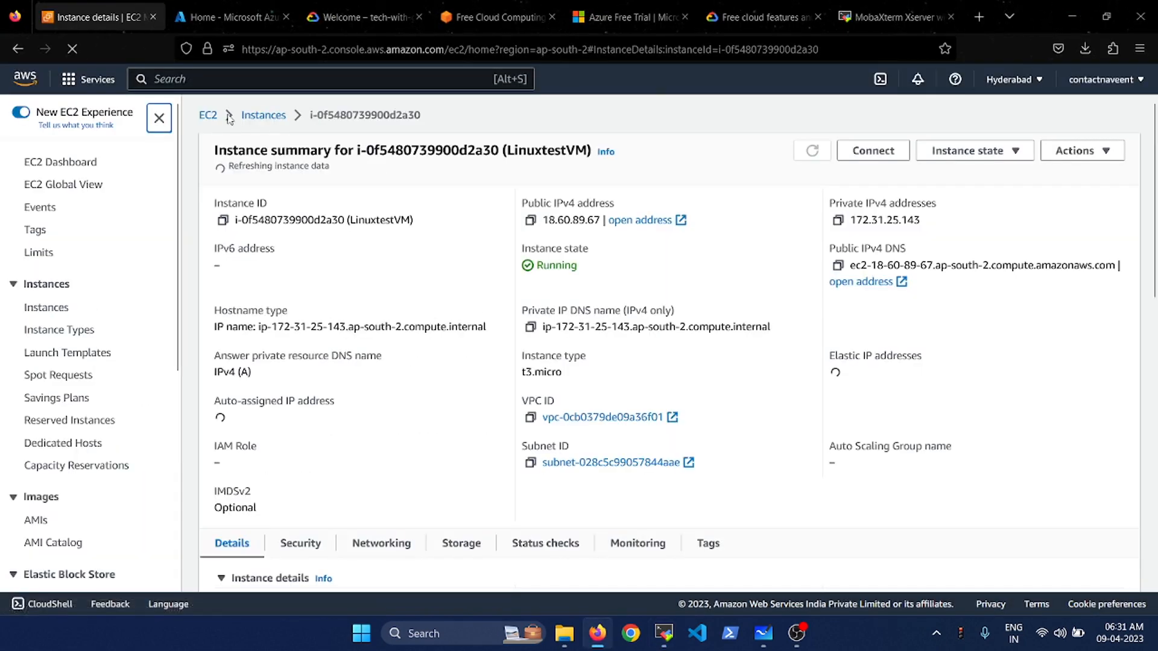
{"action": "scroll", "coordinate": [541, 300], "scroll_direction": "down", "scroll_amount": 1}
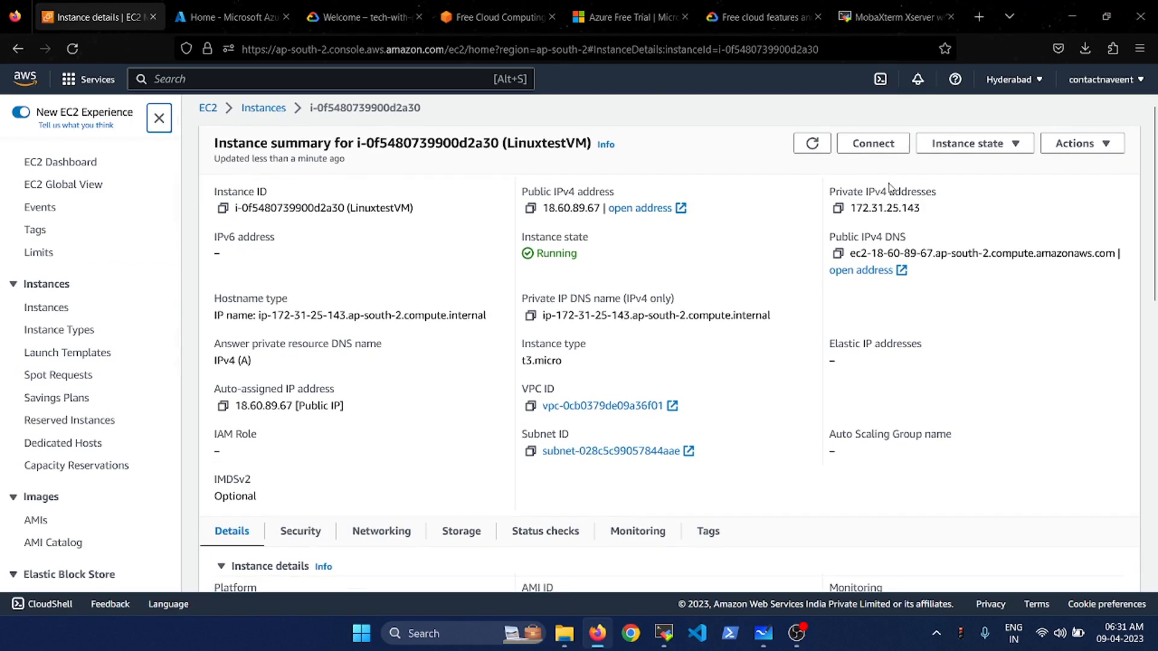
{"action": "key", "text": "alt+Tab"}
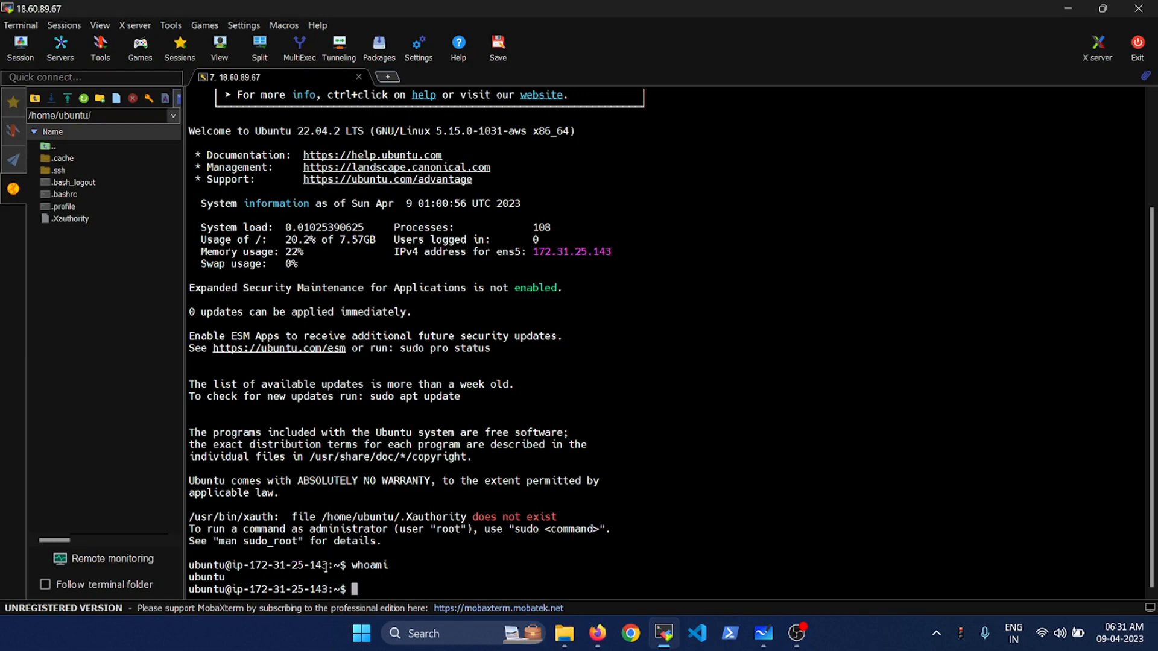
{"action": "left_click_drag", "start_coordinate": [329, 567], "coordinate": [251, 567]}
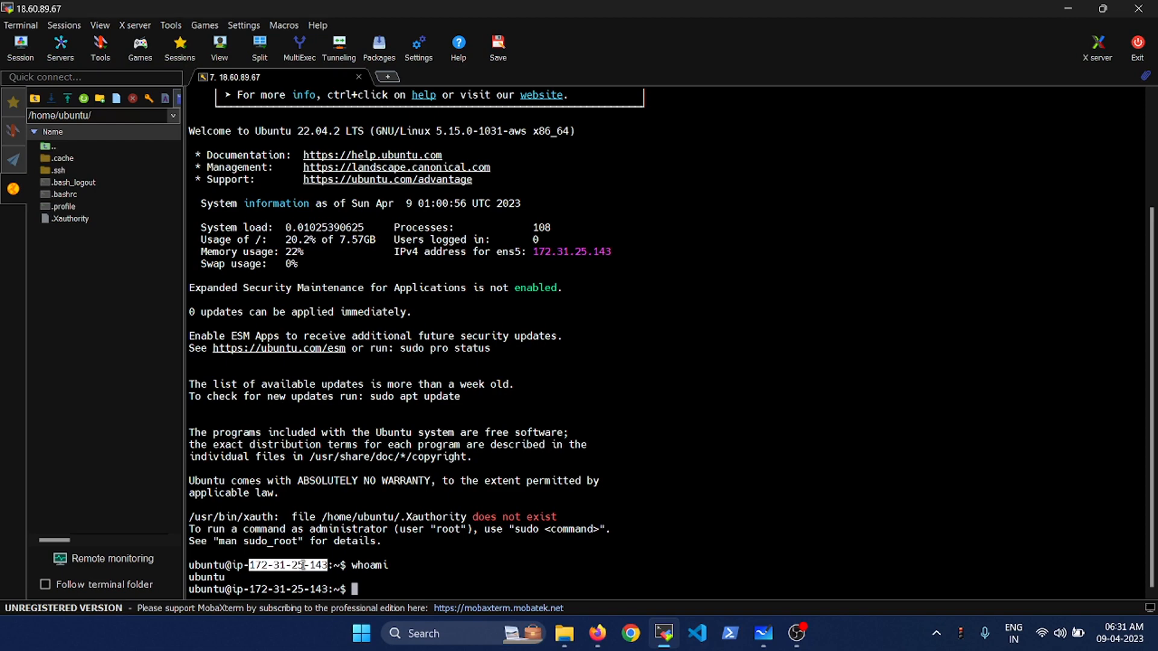
{"action": "key", "text": "alt+Tab"}
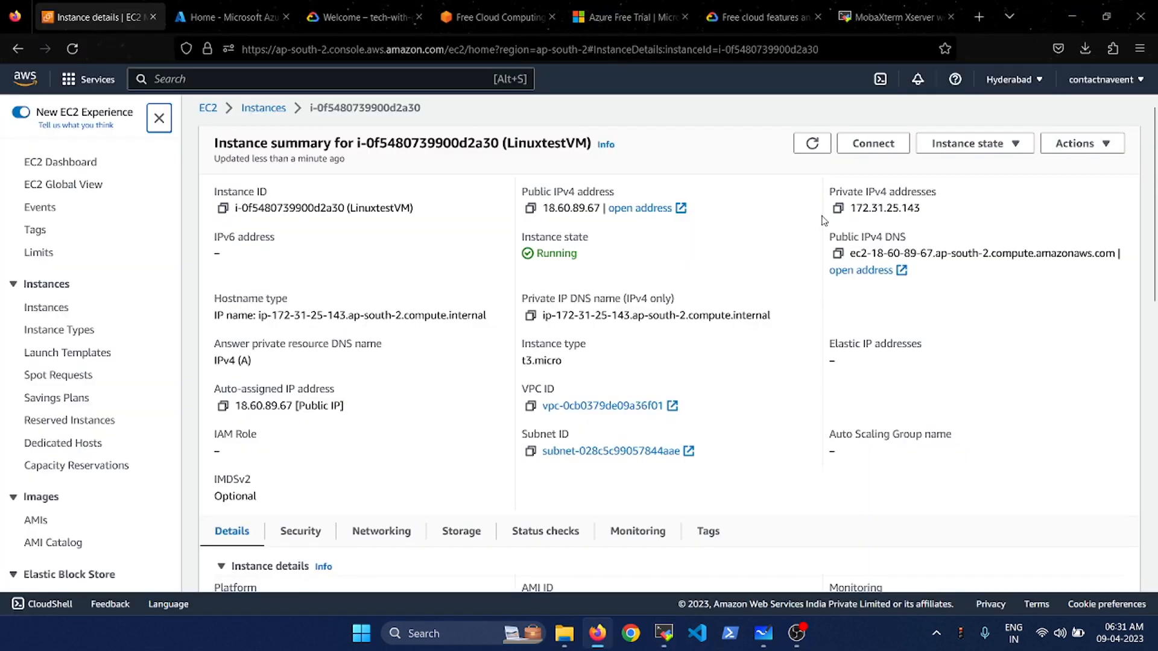
{"action": "scroll", "coordinate": [745, 335], "scroll_direction": "down", "scroll_amount": 2}
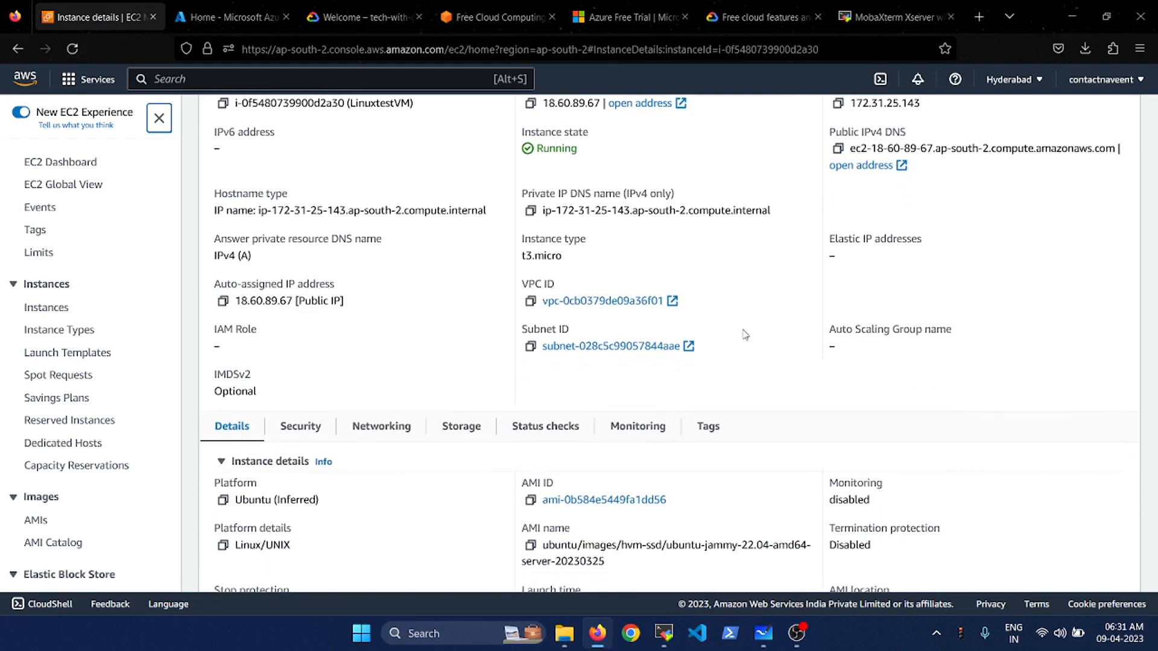
{"action": "scroll", "coordinate": [746, 335], "scroll_direction": "up", "scroll_amount": 2}
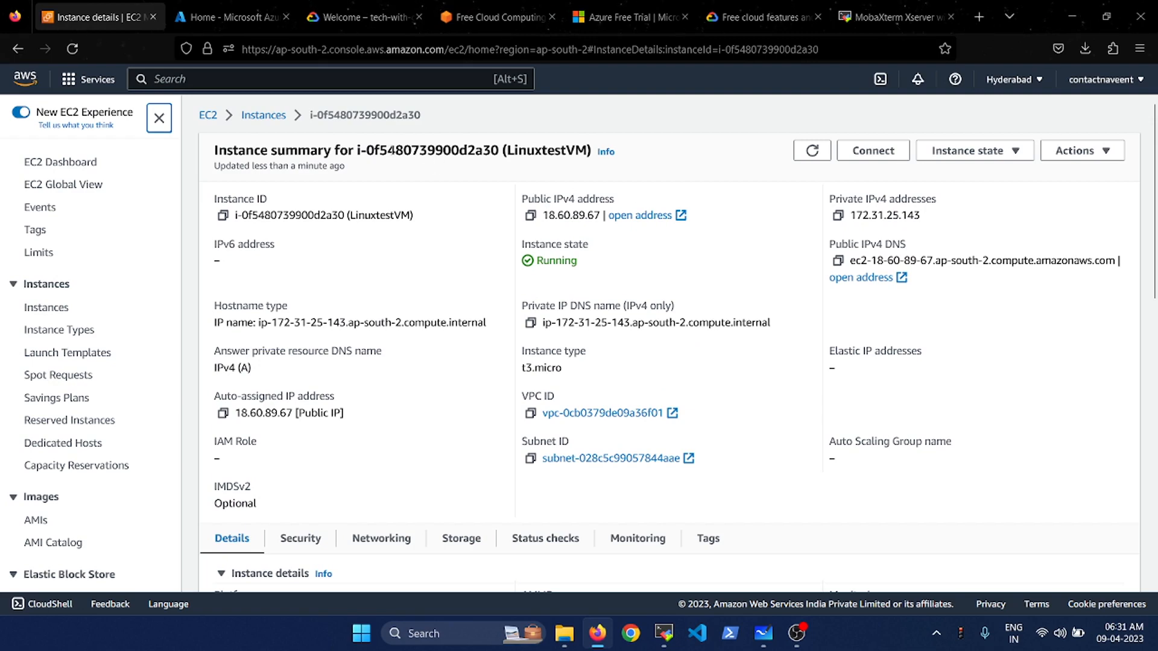
{"action": "left_click", "coordinate": [272, 118]}
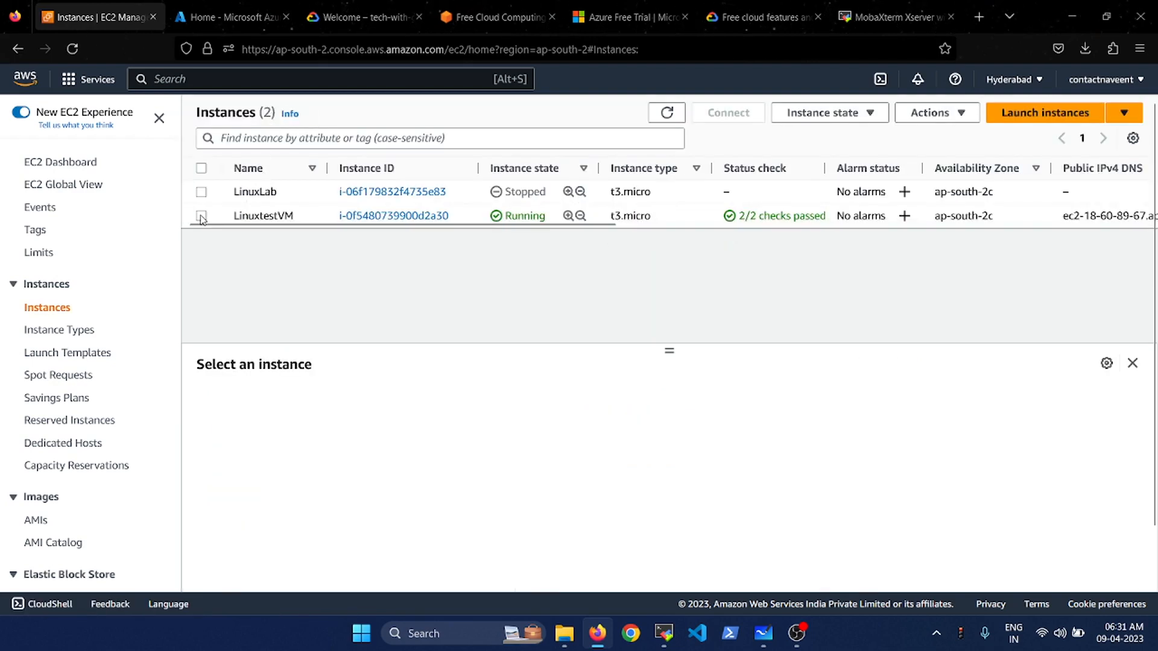
- Terminate LinuxtestVM through Instance state > Terminate instance, then go to the Azure portal
{"action": "left_click", "coordinate": [201, 216]}
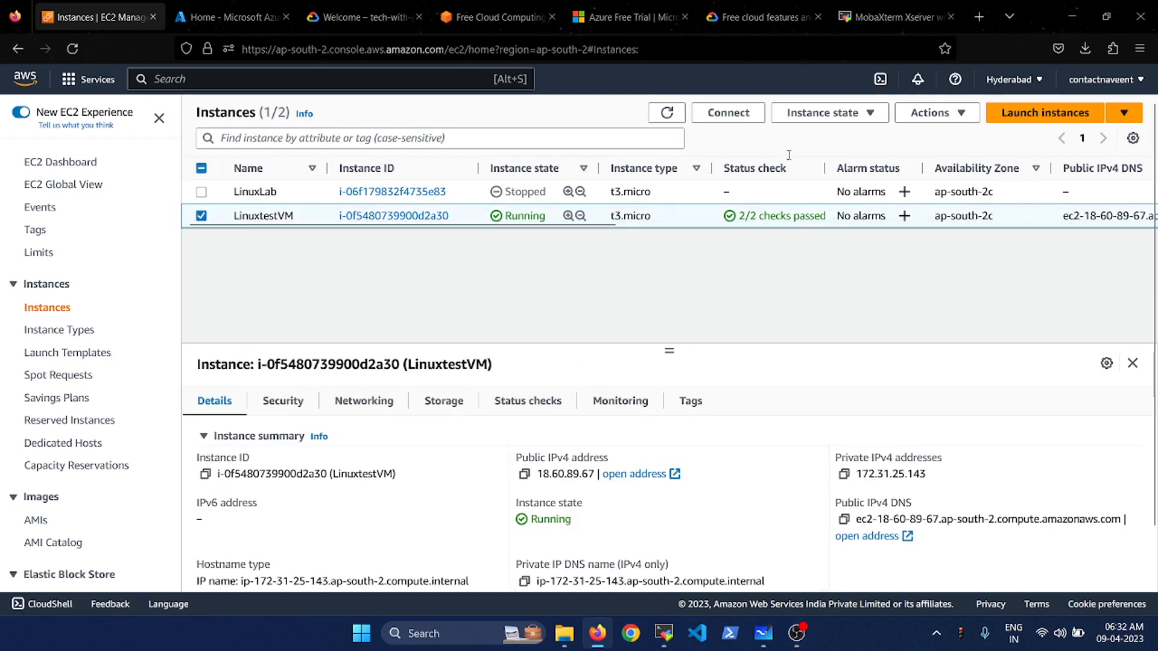
{"action": "left_click", "coordinate": [950, 116]}
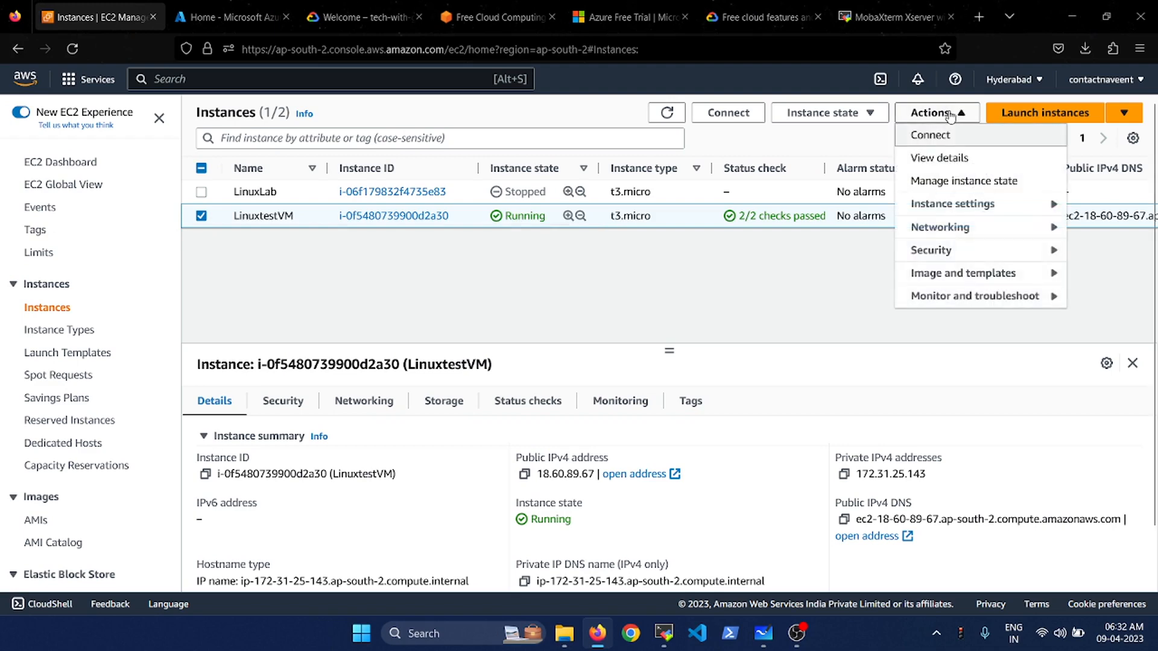
{"action": "left_click", "coordinate": [836, 118]}
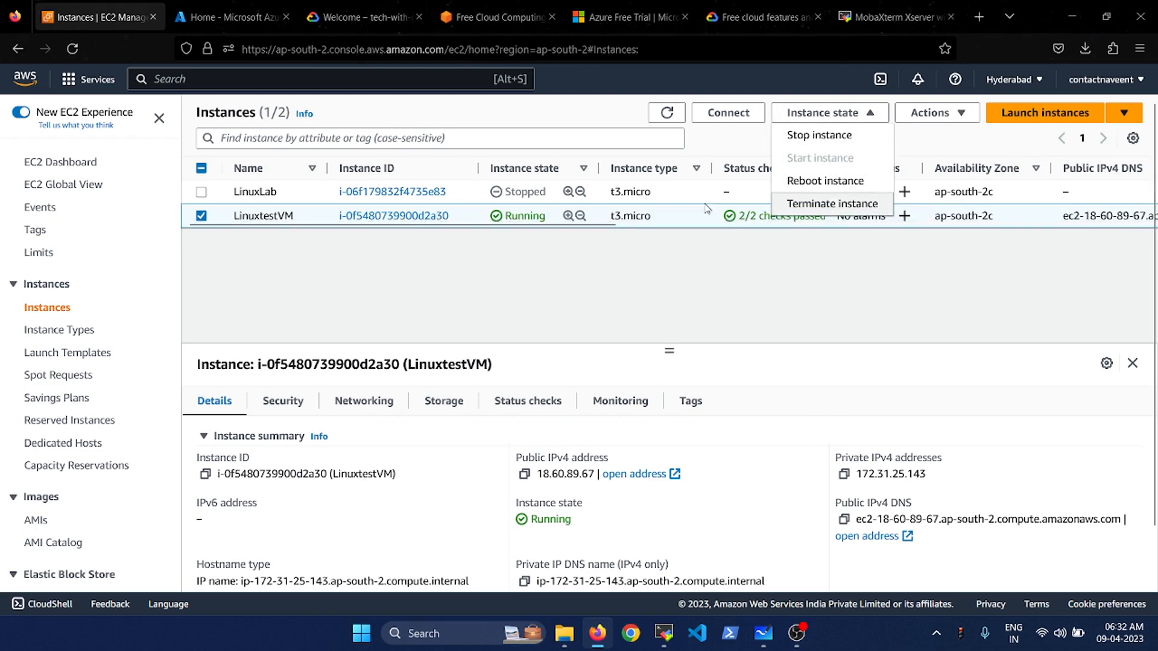
{"action": "left_click", "coordinate": [740, 268]}
{"action": "left_click", "coordinate": [861, 114]}
{"action": "left_click", "coordinate": [831, 205]}
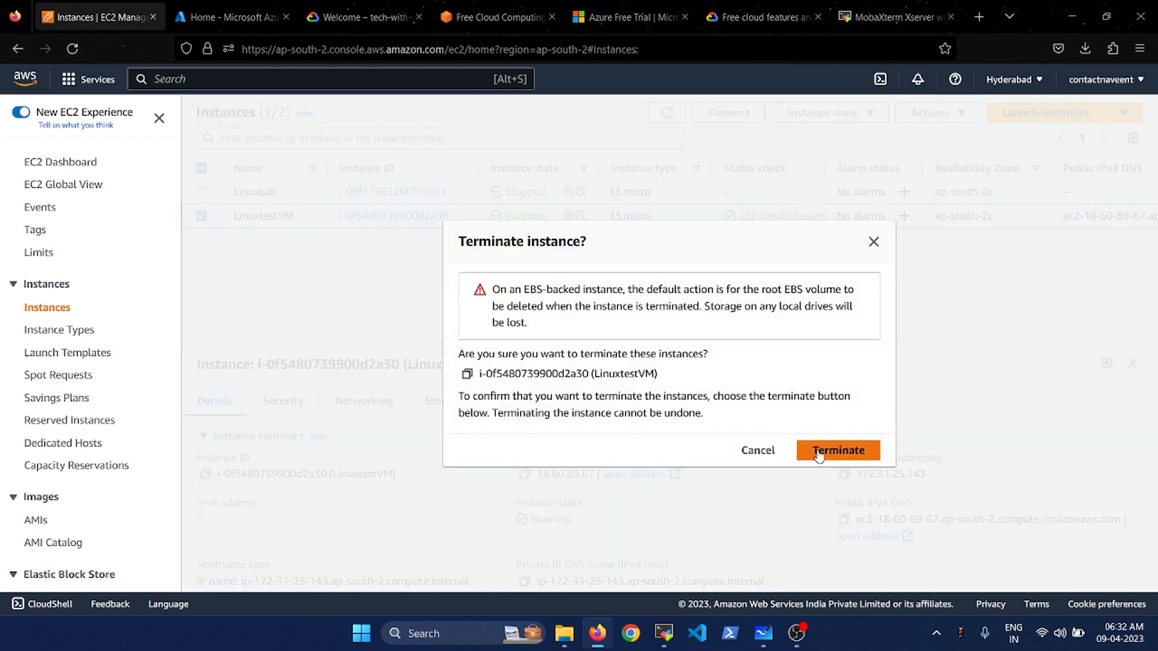
{"action": "left_click", "coordinate": [819, 456]}
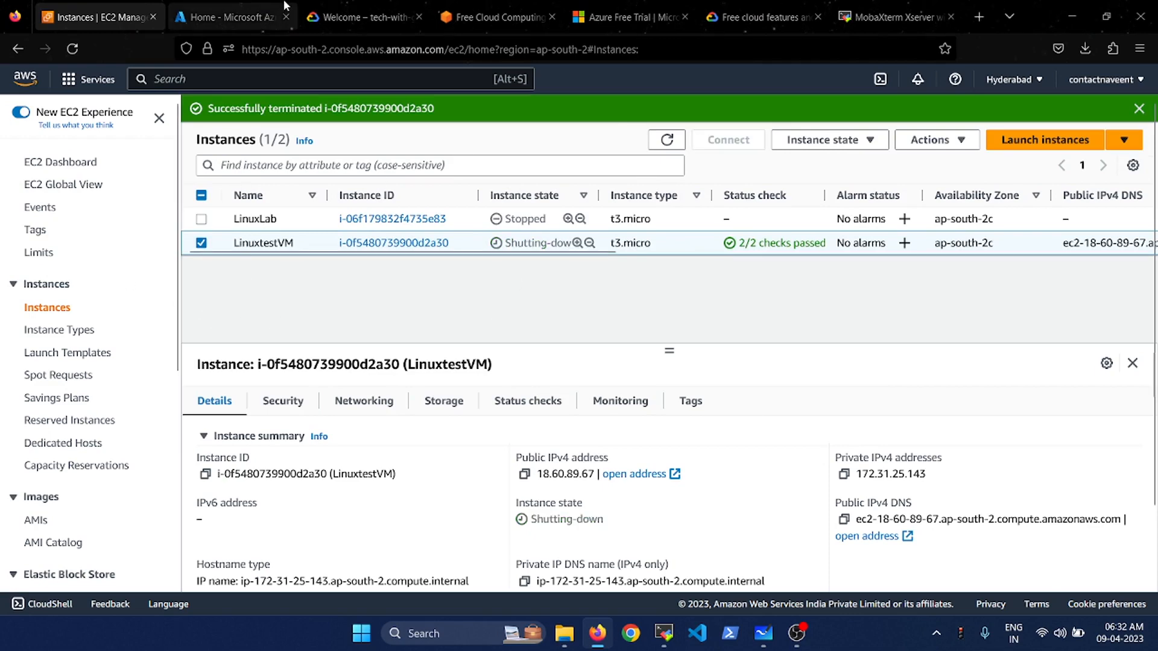
{"action": "left_click", "coordinate": [240, 6]}
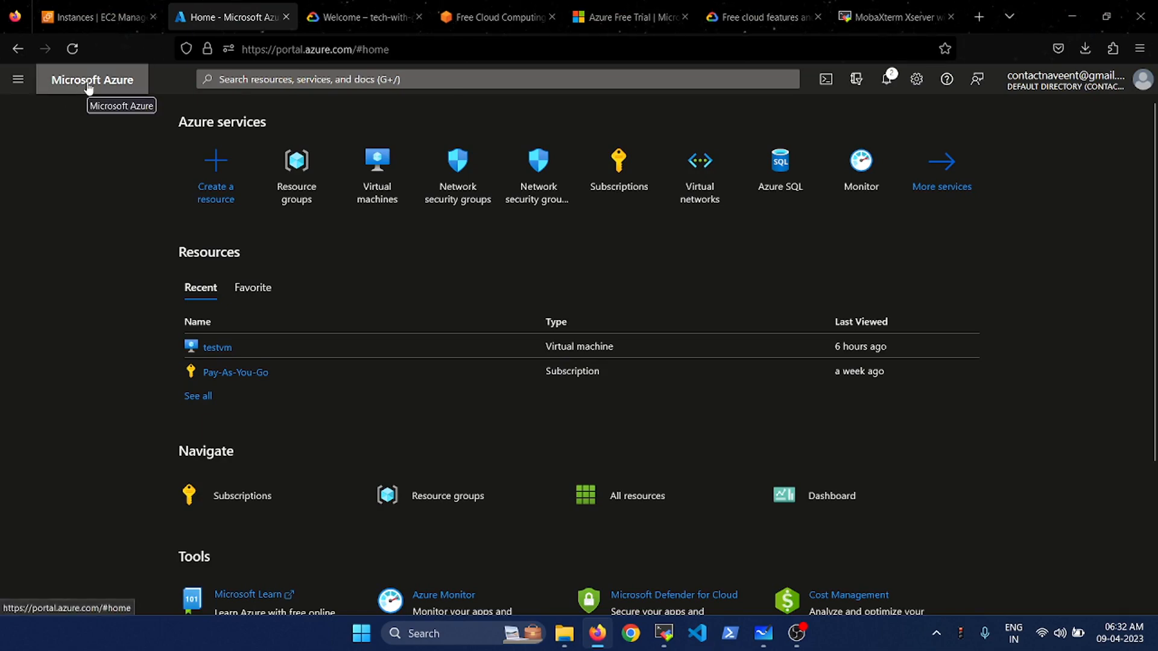
- Go to All services > Virtual machines and choose Create > Azure virtual machine
{"action": "left_click", "coordinate": [98, 7]}
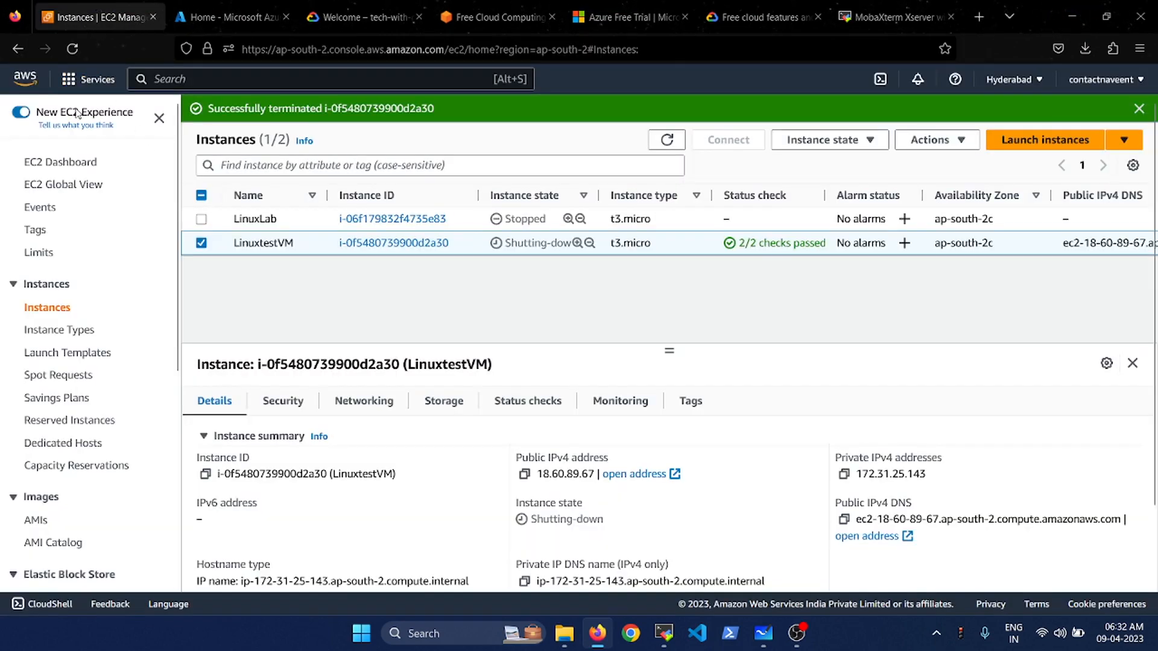
{"action": "left_click", "coordinate": [214, 11]}
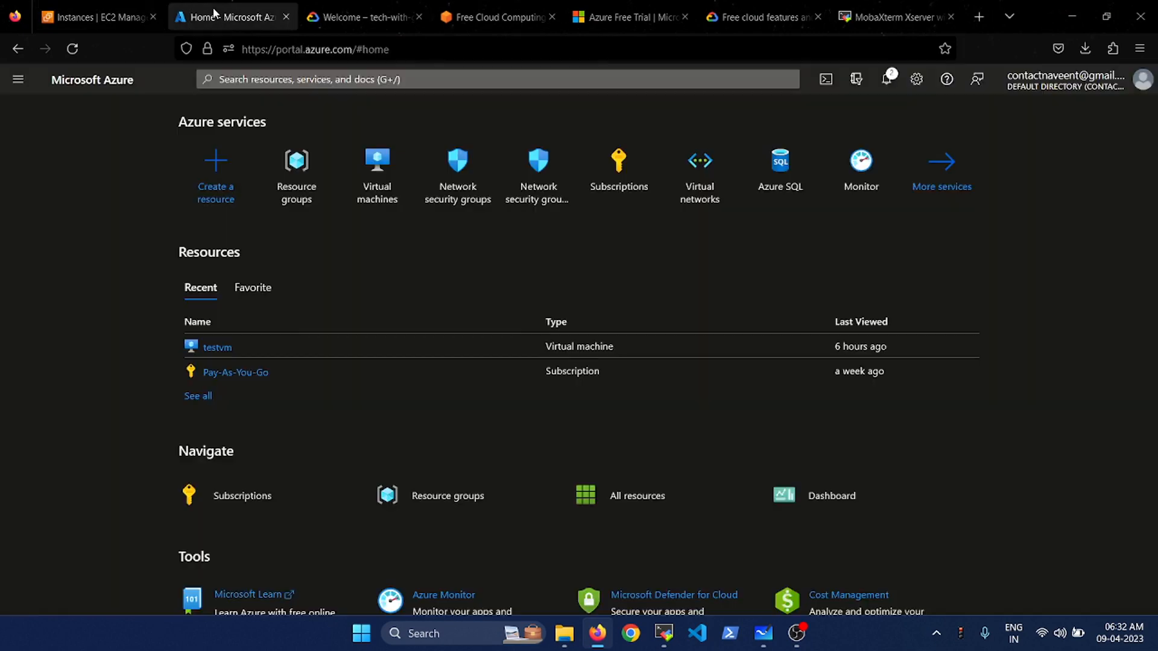
{"action": "left_click", "coordinate": [395, 202]}
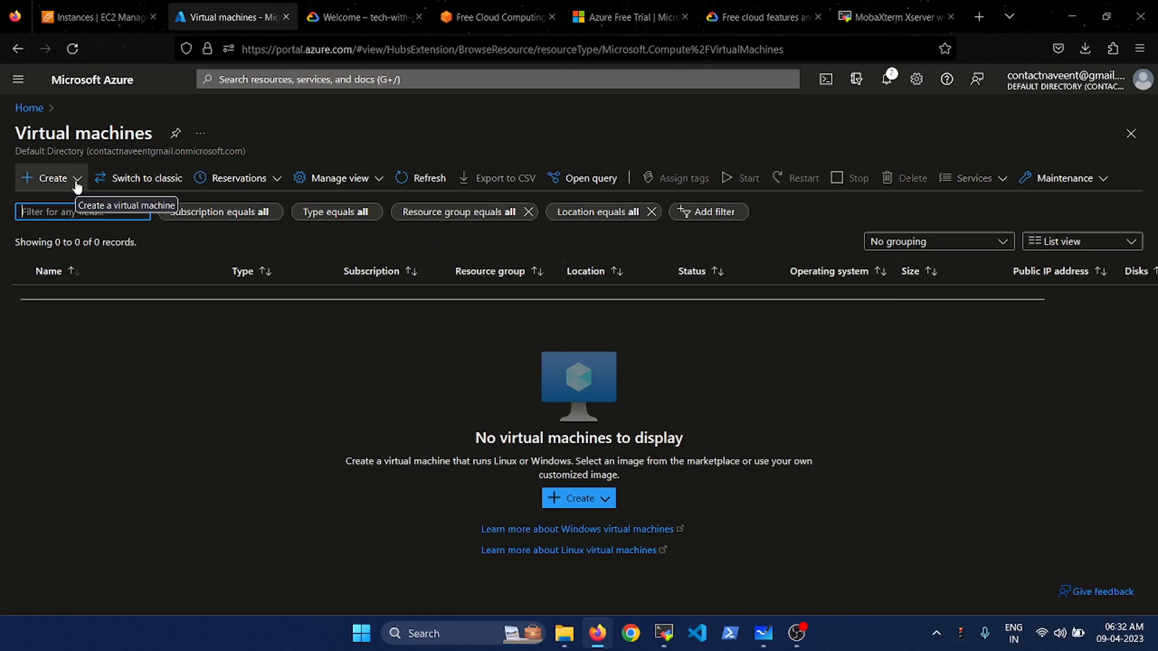
{"action": "left_click", "coordinate": [18, 79]}
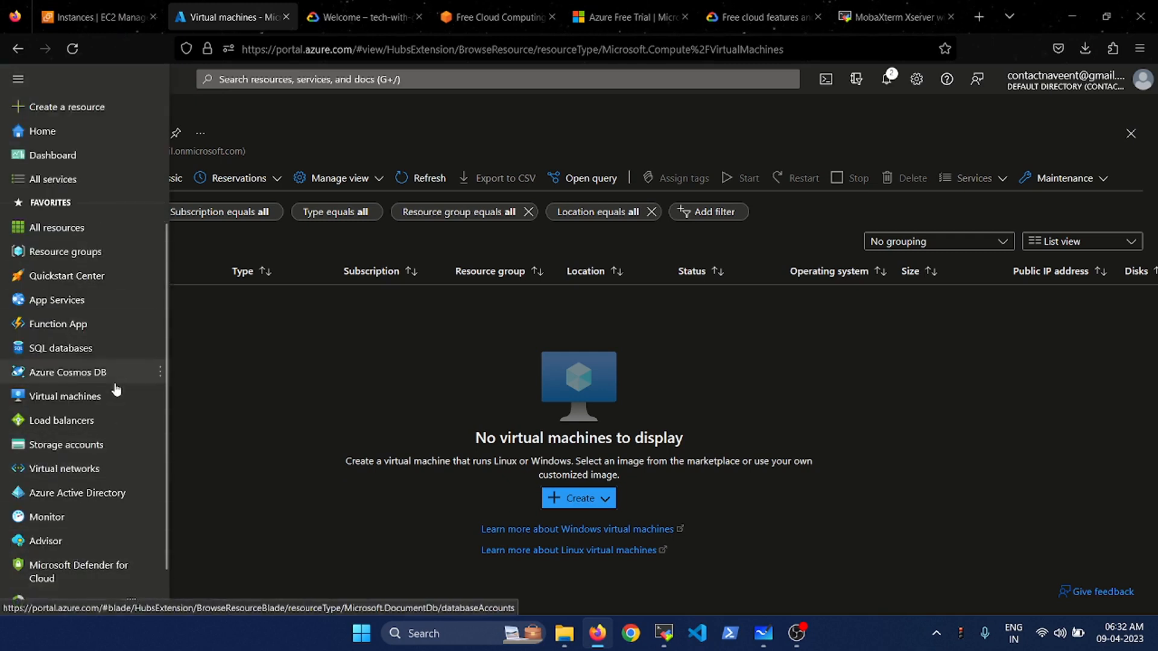
{"action": "scroll", "coordinate": [114, 388], "scroll_direction": "down", "scroll_amount": 1}
{"action": "left_click", "coordinate": [16, 80]}
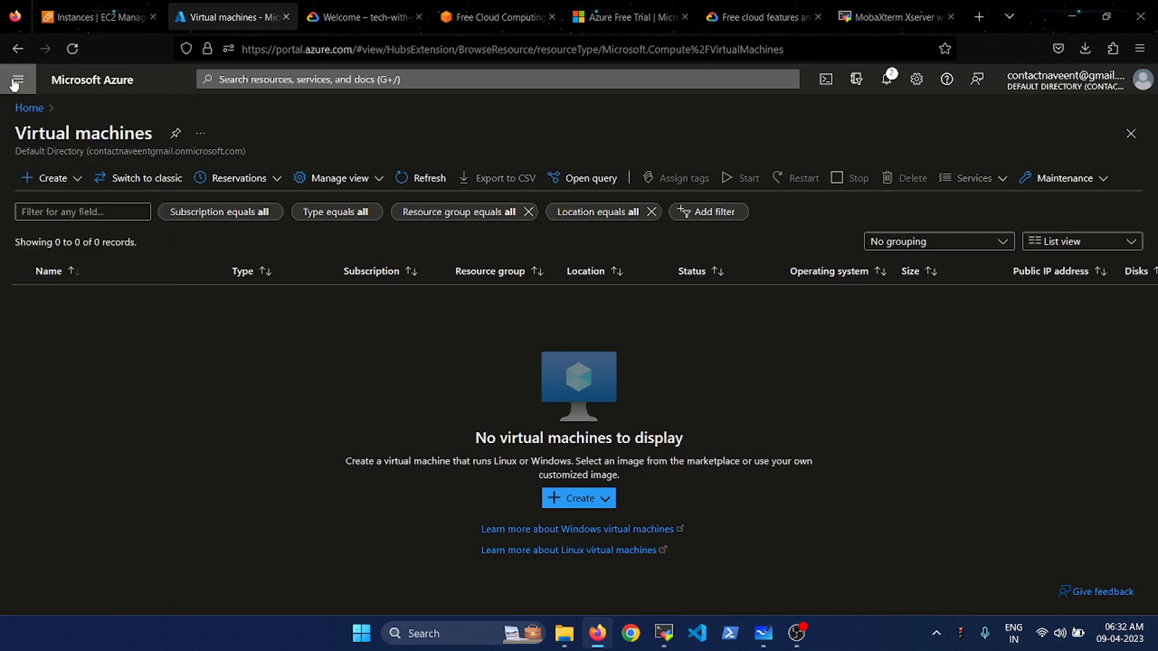
{"action": "left_click", "coordinate": [15, 84]}
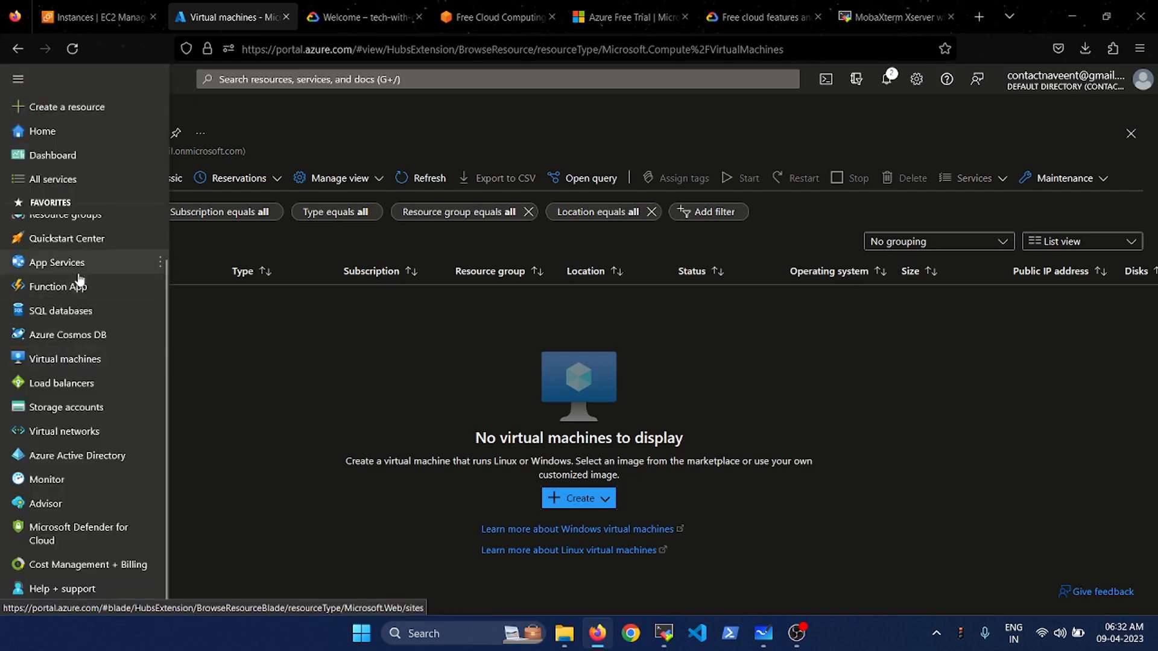
{"action": "left_click", "coordinate": [60, 179]}
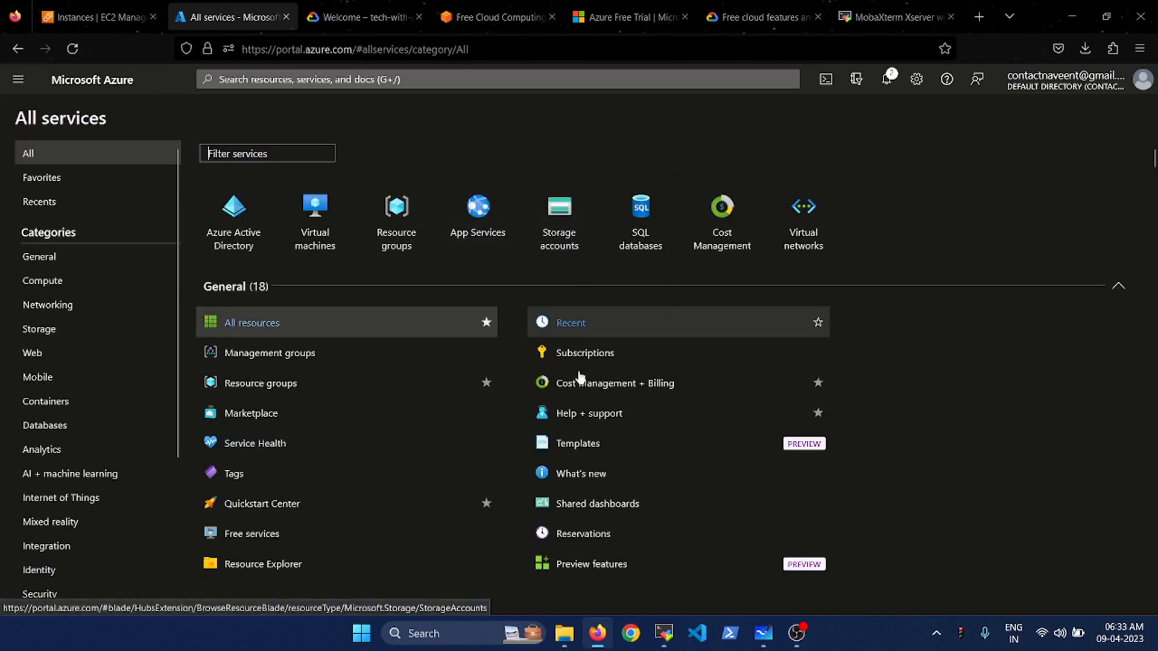
{"action": "left_click", "coordinate": [316, 235]}
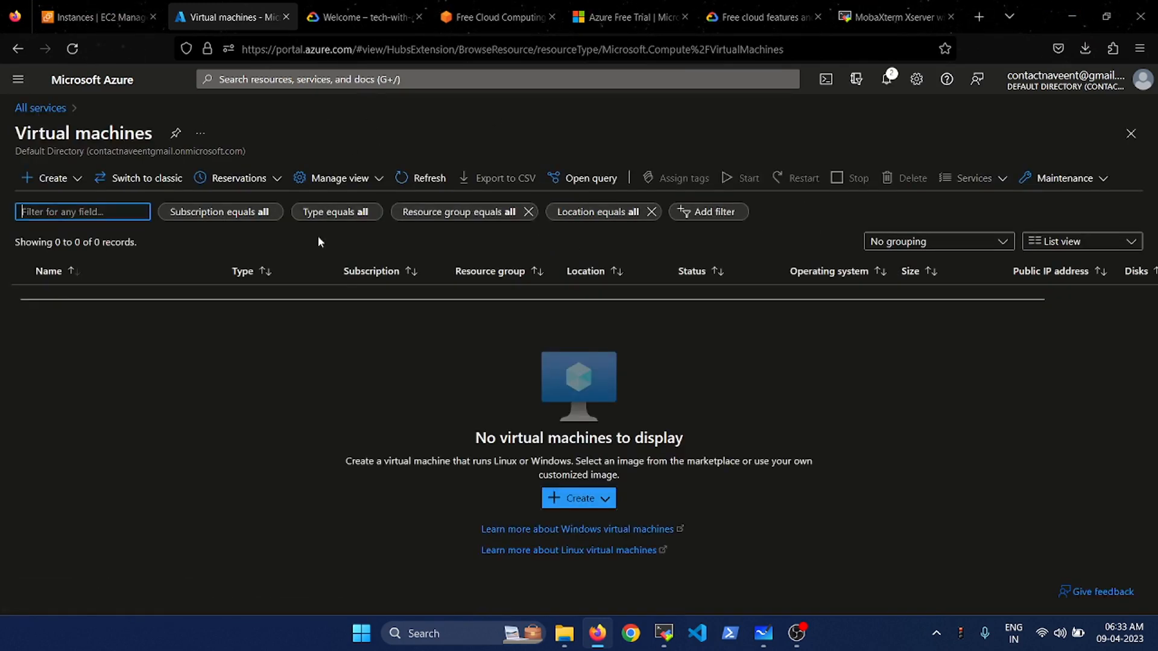
{"action": "left_click", "coordinate": [604, 502]}
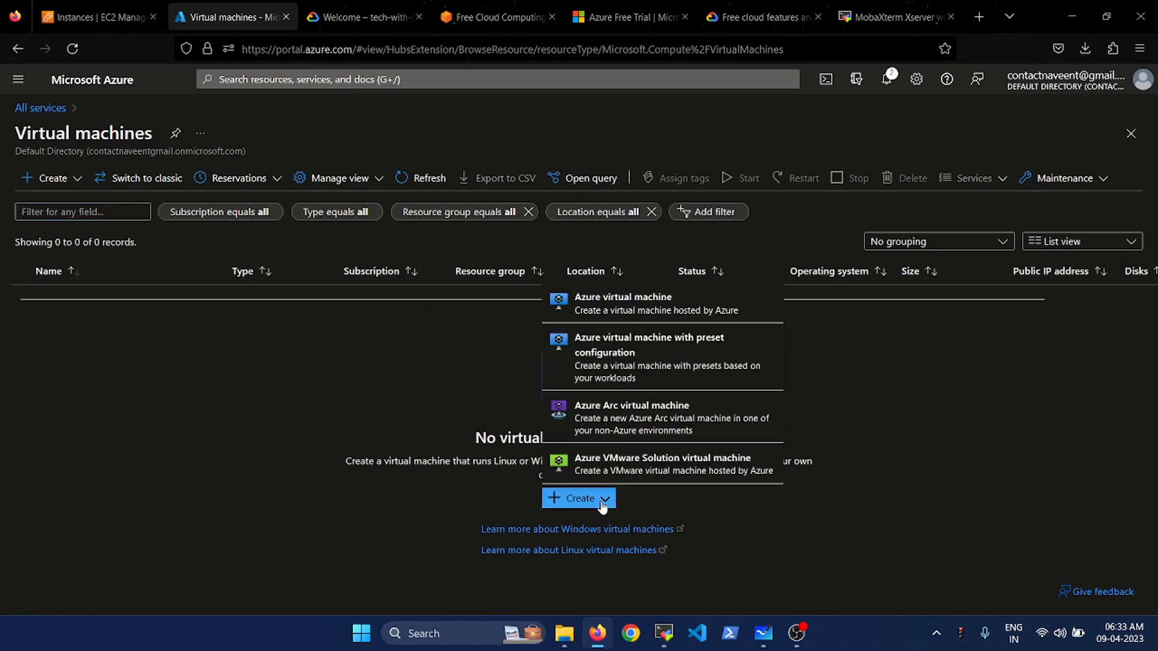
{"action": "left_click", "coordinate": [667, 309]}
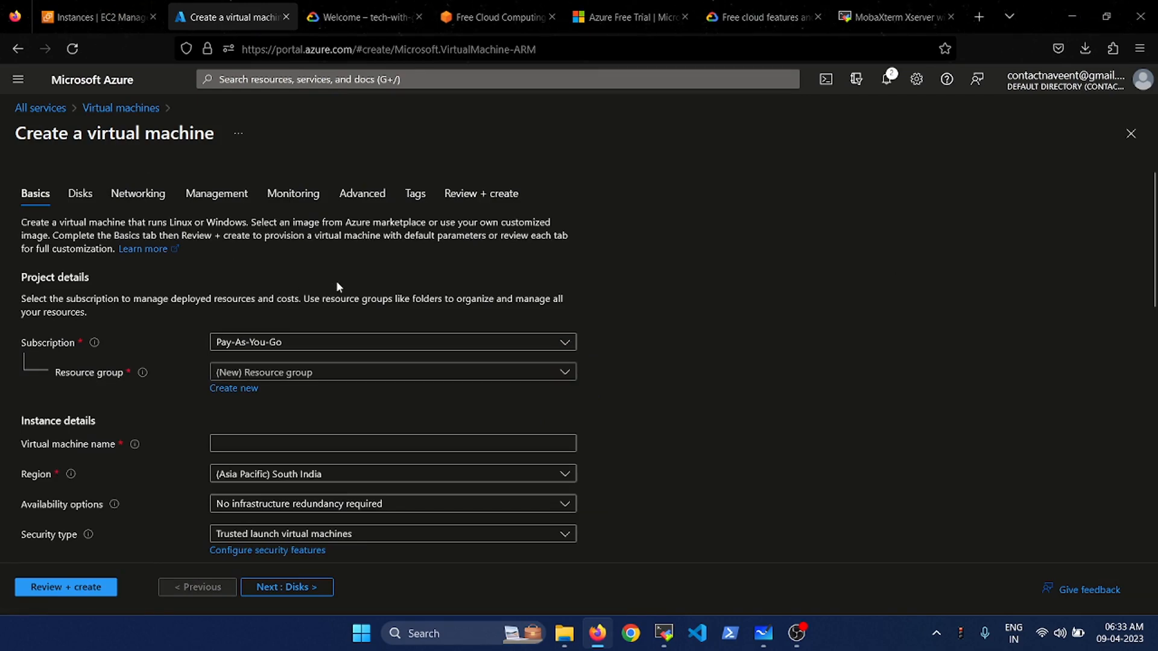
- Create a new resource group named Lab
{"action": "scroll", "coordinate": [338, 286], "scroll_direction": "down", "scroll_amount": 2}
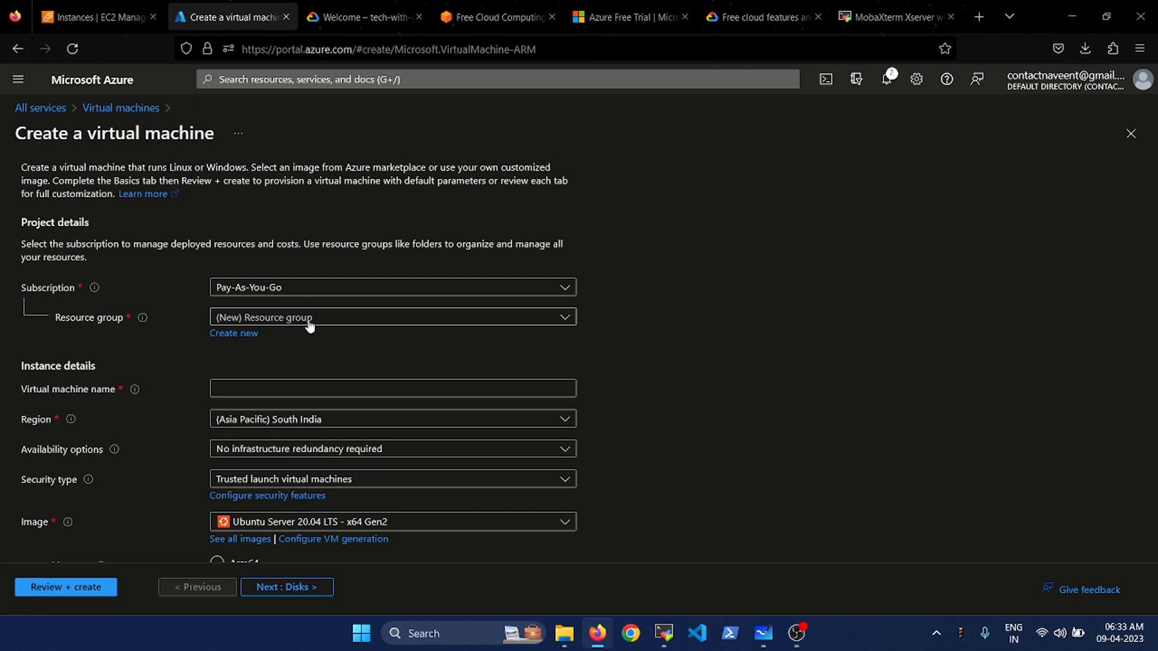
{"action": "left_click", "coordinate": [242, 343]}
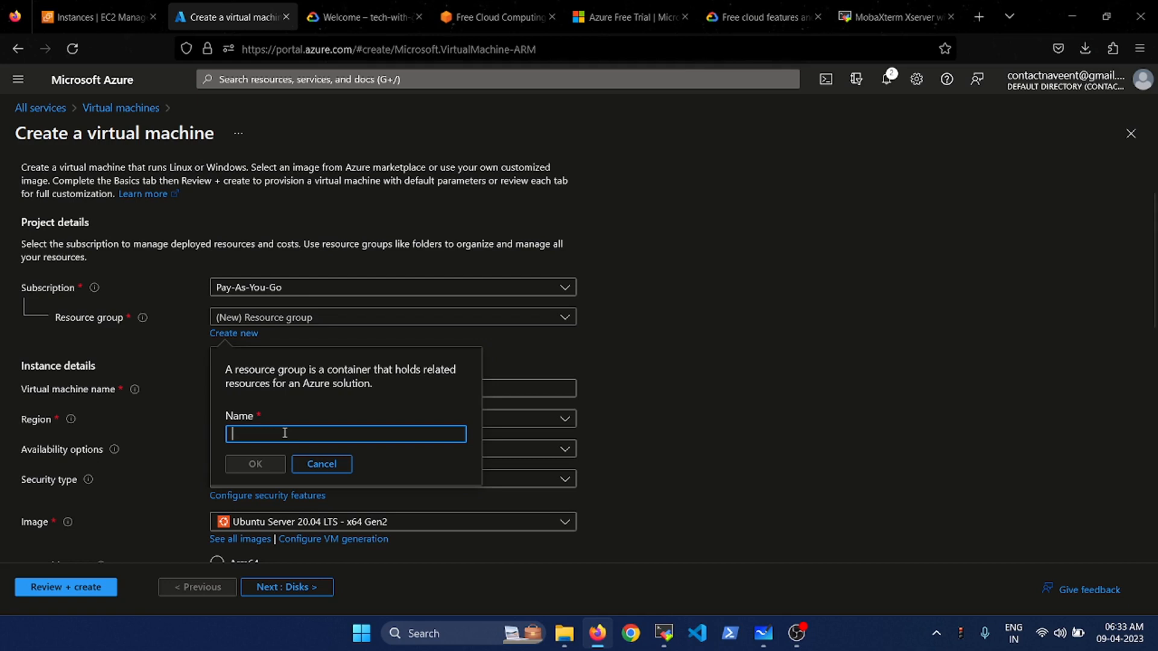
{"action": "type", "text": "Lab"}
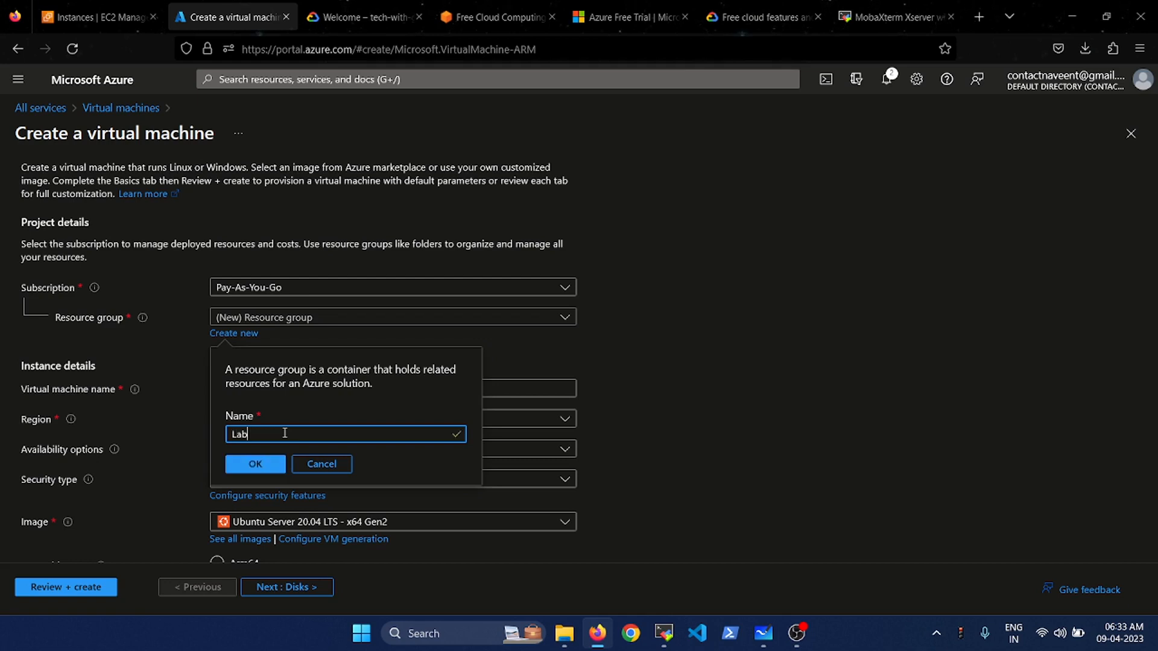
{"action": "left_click", "coordinate": [256, 464]}
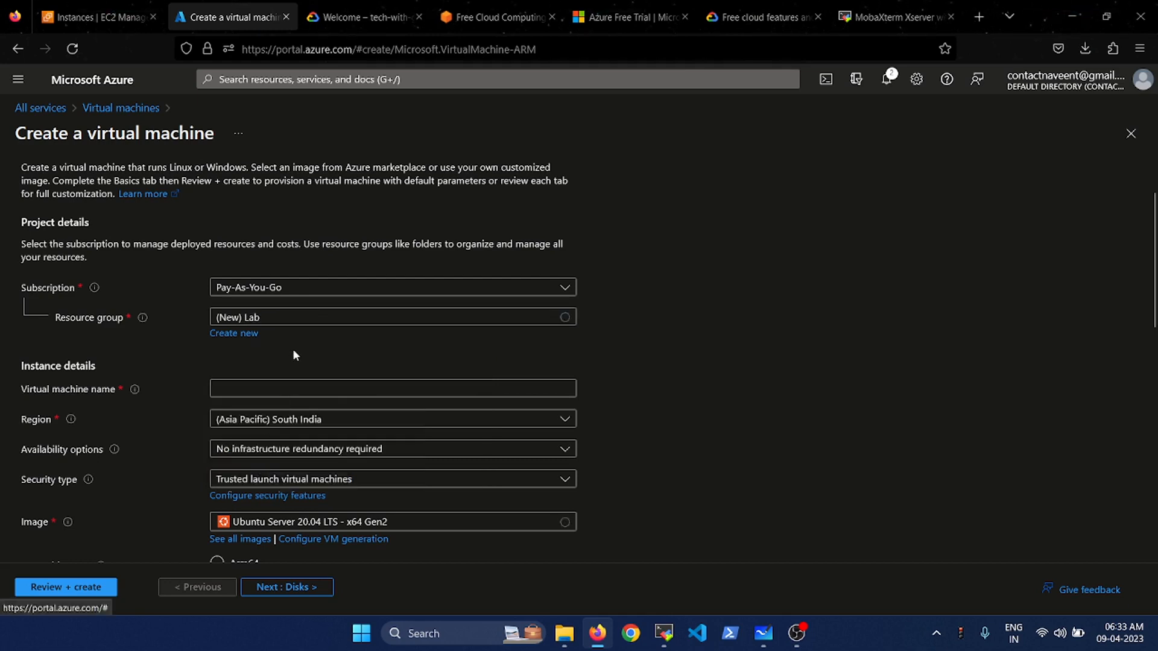
- Name the VM testvm, keep the South India region, and browse all images
{"action": "left_click", "coordinate": [226, 390]}
{"action": "type", "text": "t"}
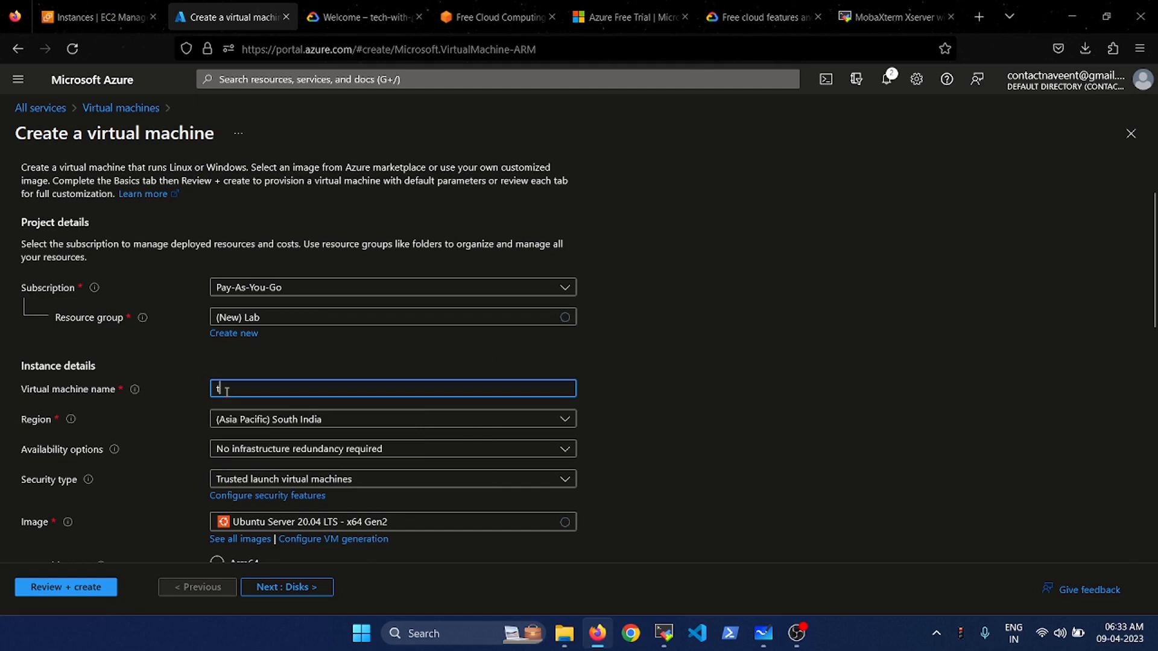
{"action": "type", "text": "estvm"}
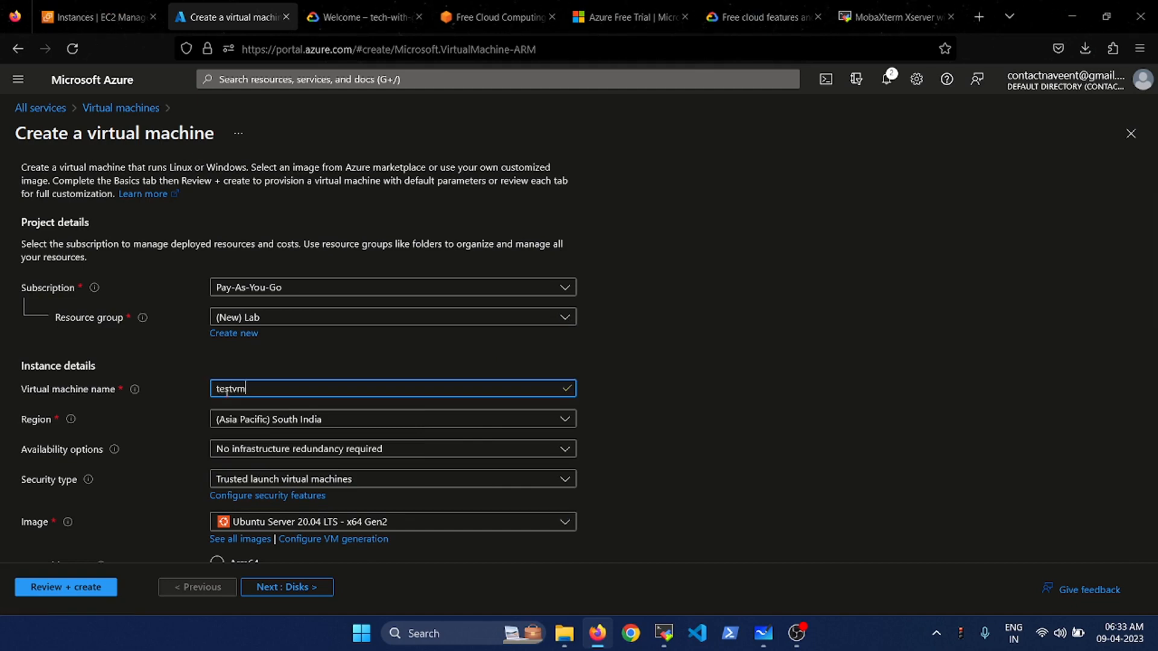
{"action": "scroll", "coordinate": [227, 392], "scroll_direction": "down", "scroll_amount": 2}
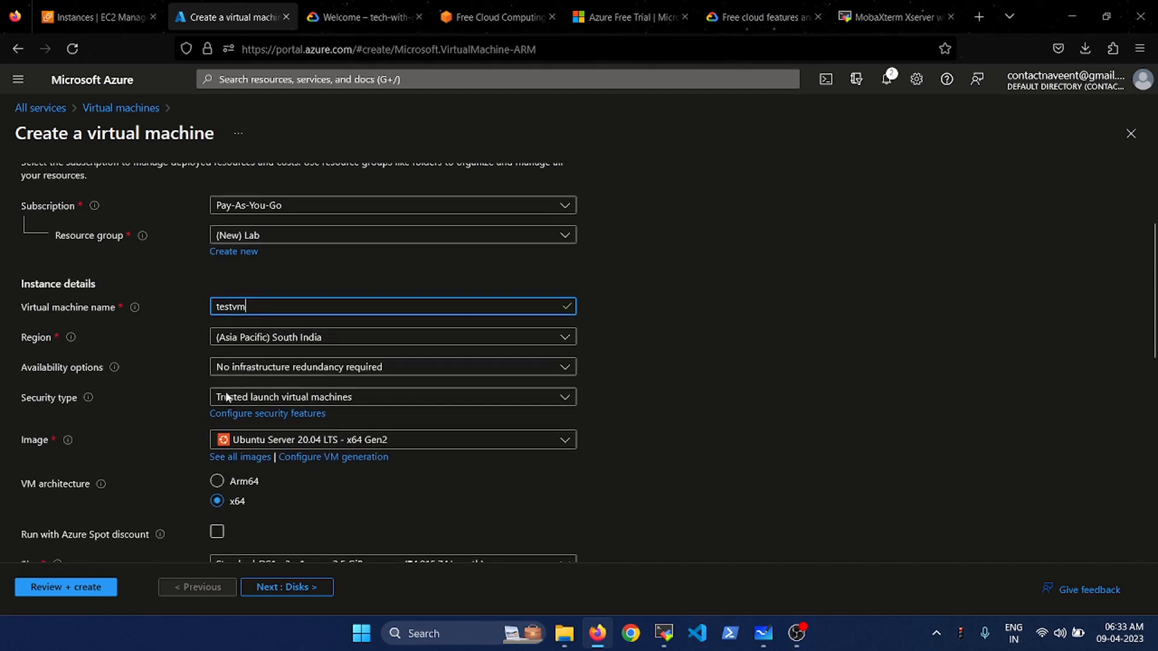
{"action": "left_click", "coordinate": [301, 339]}
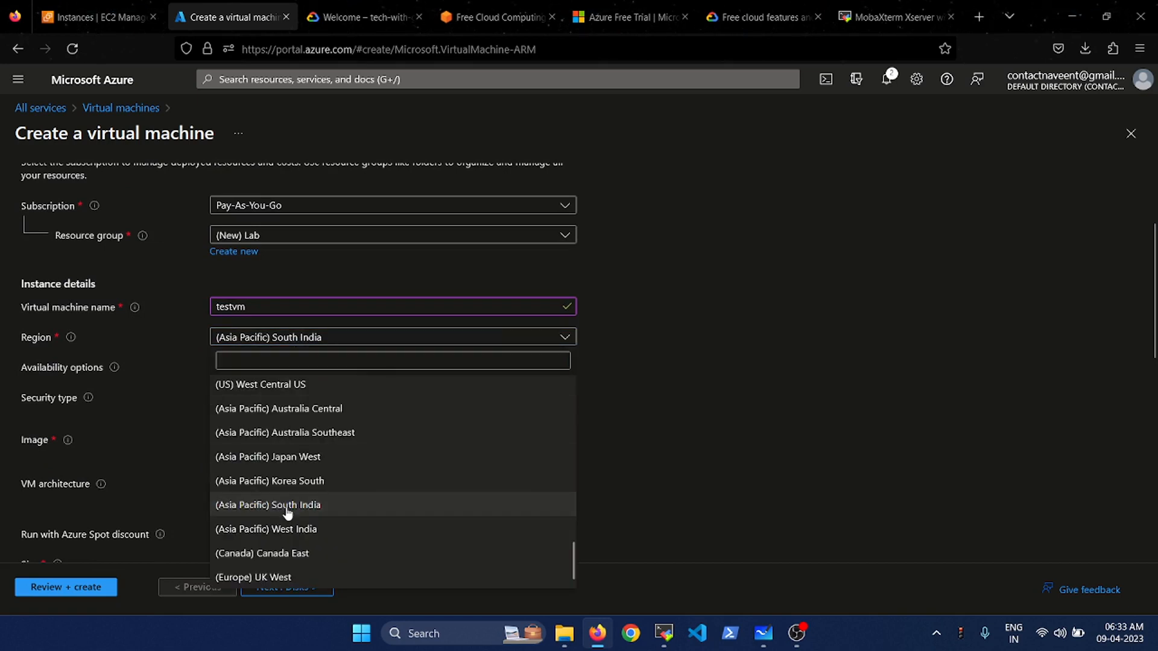
{"action": "left_click", "coordinate": [284, 505]}
{"action": "scroll", "coordinate": [613, 366], "scroll_direction": "down", "scroll_amount": 2}
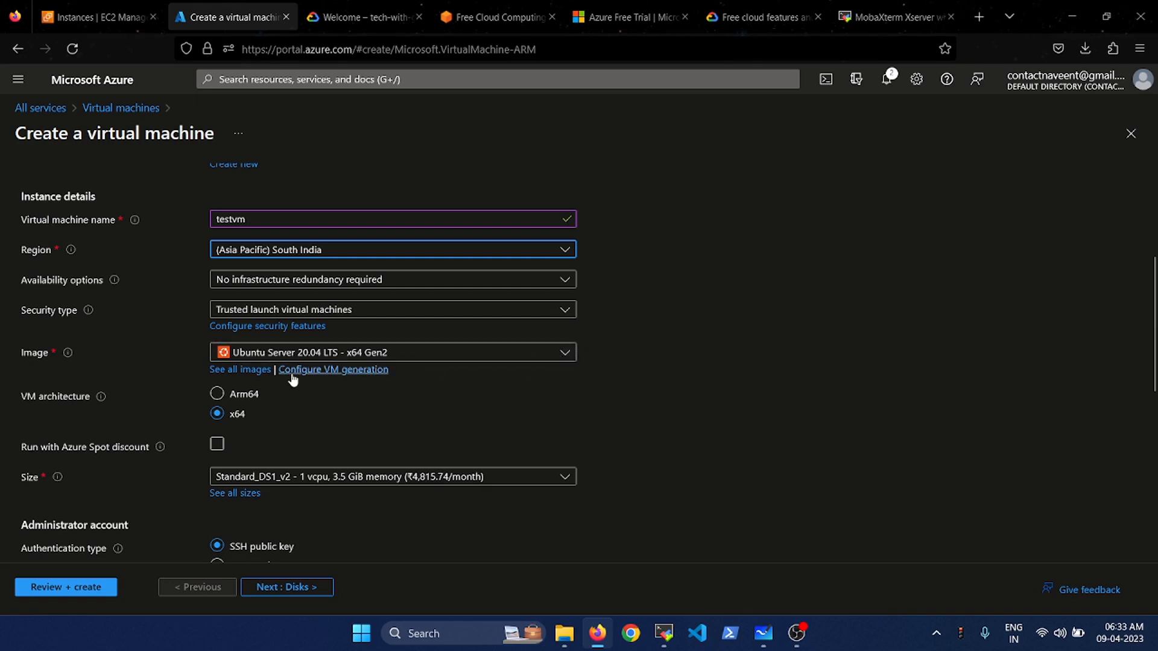
{"action": "left_click", "coordinate": [240, 369]}
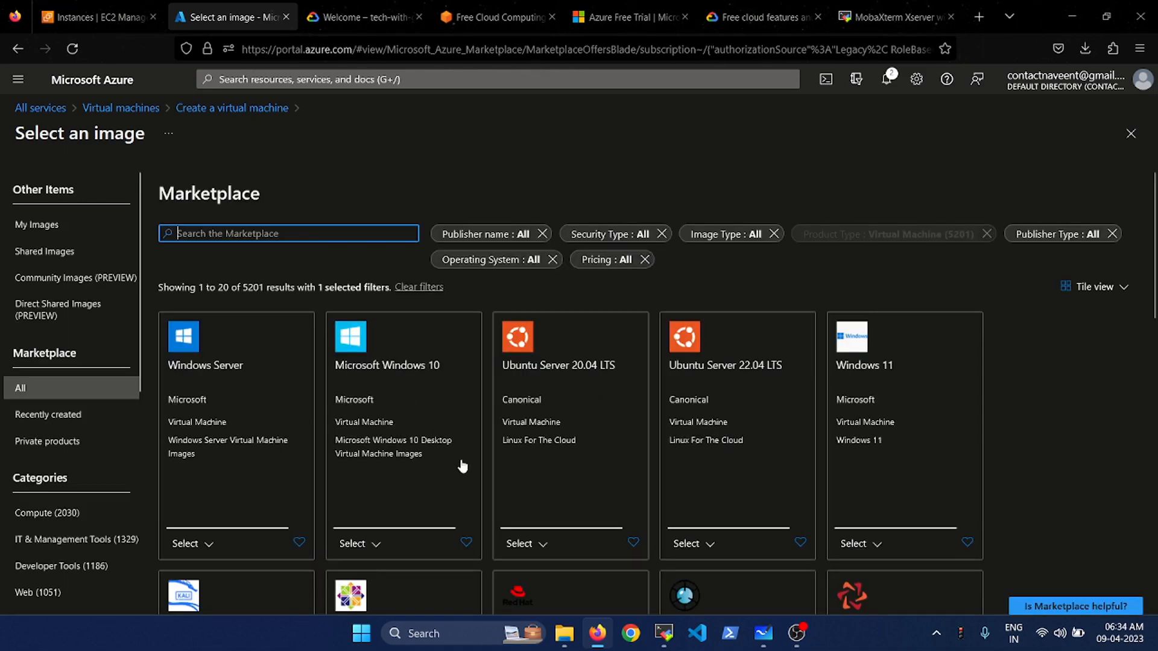
- Leave the image Marketplace keeping Ubuntu Server 20.04 LTS, and choose size Standard_DS1_v2
{"action": "scroll", "coordinate": [1012, 399], "scroll_direction": "down", "scroll_amount": 2}
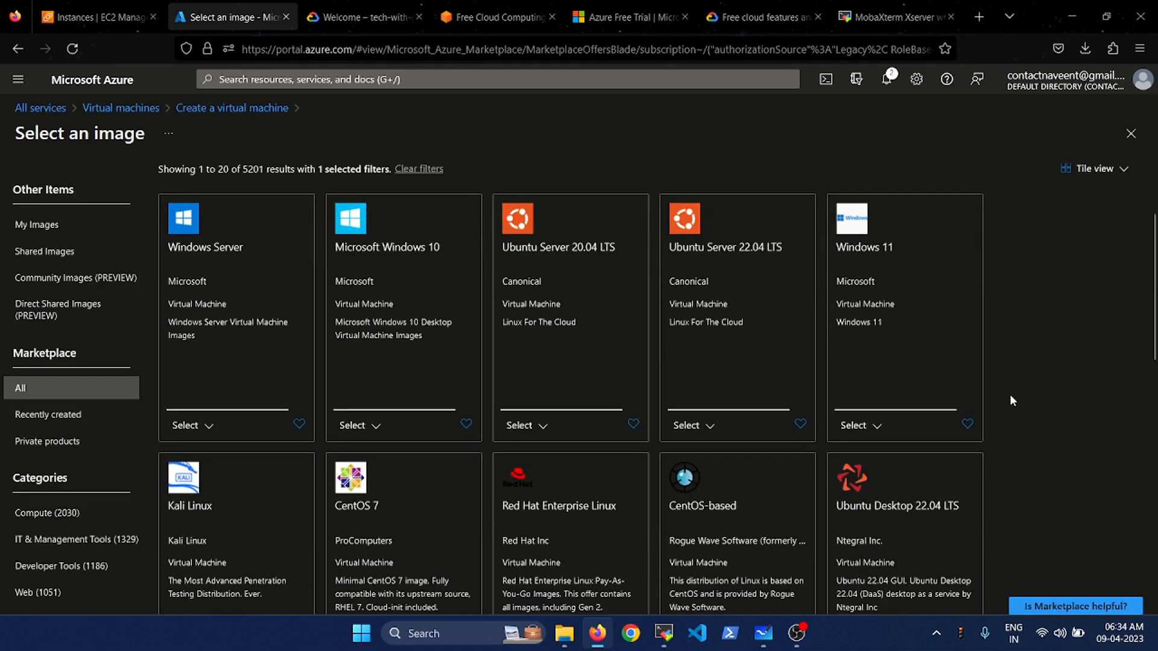
{"action": "scroll", "coordinate": [1012, 399], "scroll_direction": "down", "scroll_amount": 2}
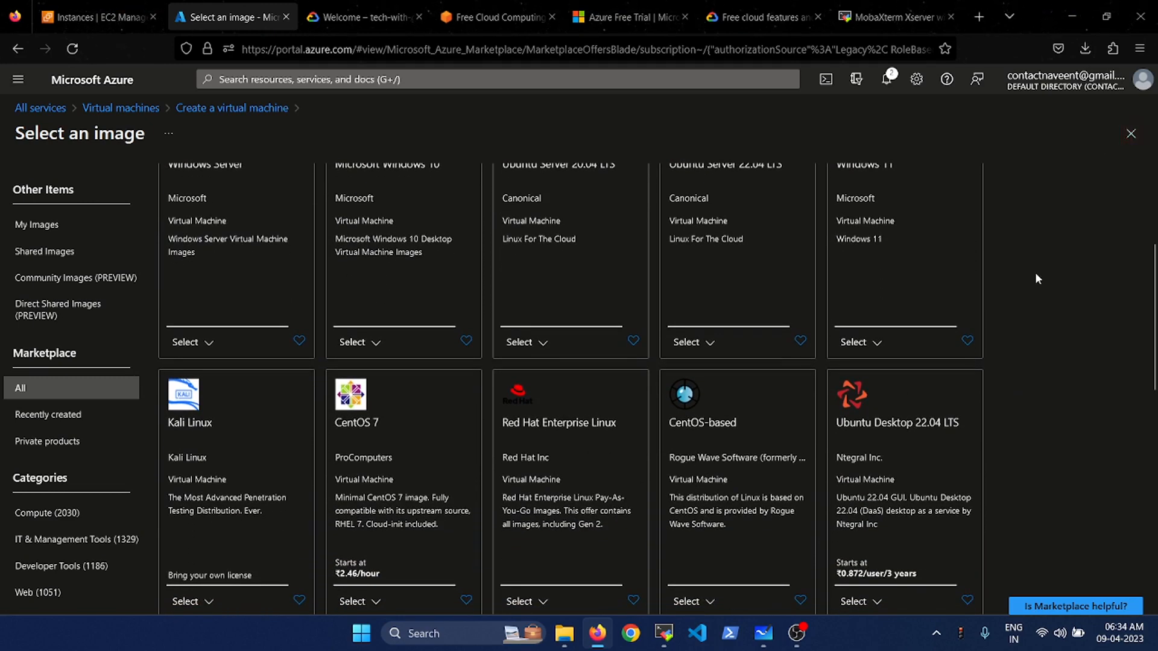
{"action": "scroll", "coordinate": [1035, 273], "scroll_direction": "up", "scroll_amount": 3}
{"action": "left_click", "coordinate": [1130, 134]}
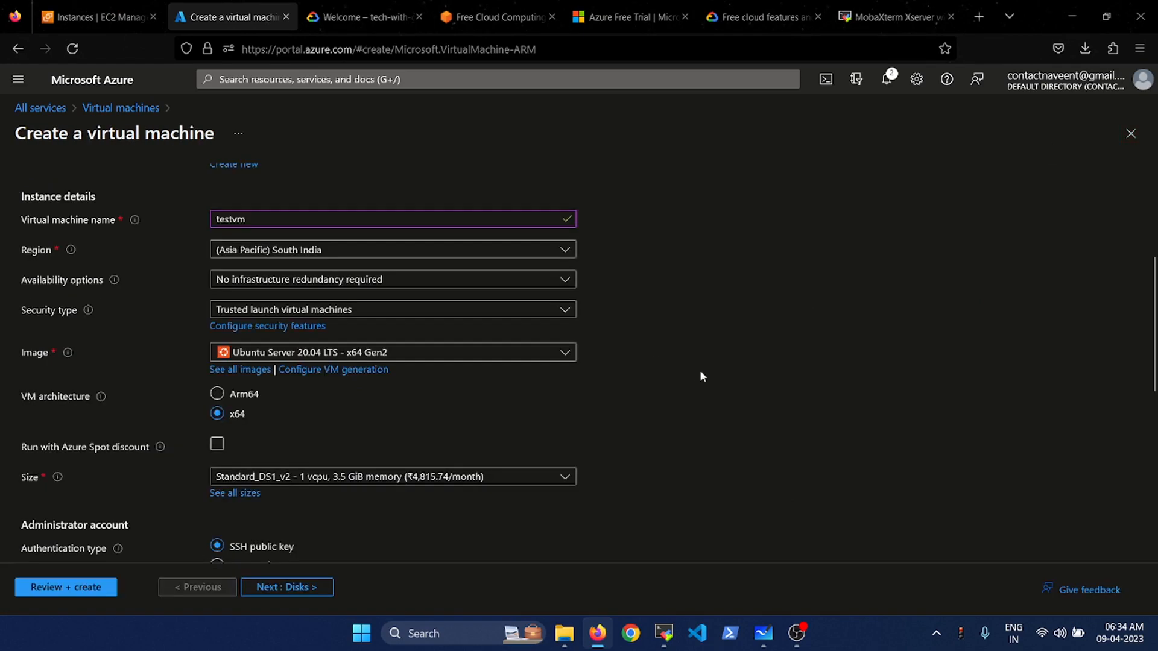
{"action": "scroll", "coordinate": [691, 429], "scroll_direction": "down", "scroll_amount": 2}
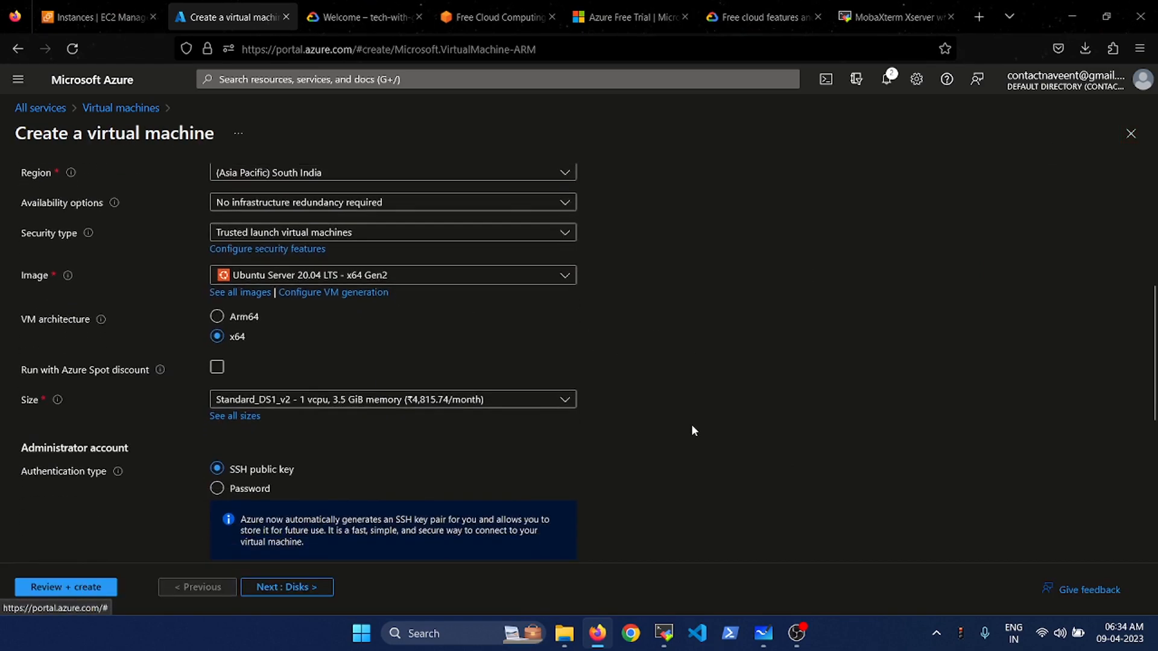
{"action": "left_click", "coordinate": [386, 375]}
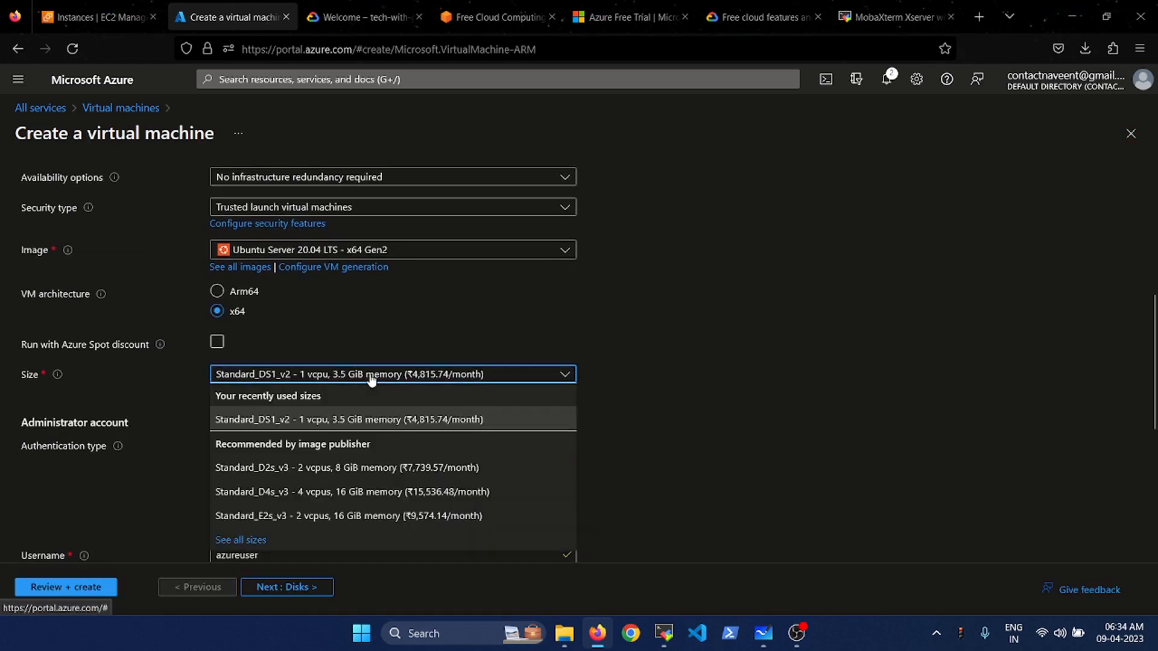
{"action": "left_click", "coordinate": [377, 421]}
{"action": "scroll", "coordinate": [577, 422], "scroll_direction": "down", "scroll_amount": 2}
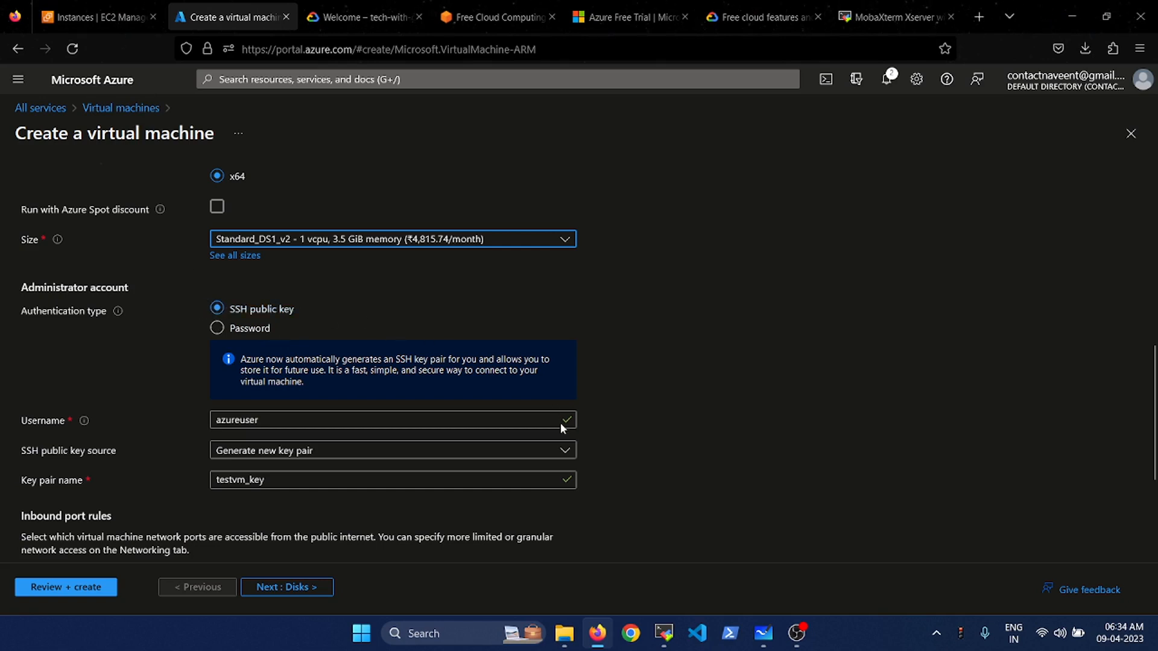
{"action": "scroll", "coordinate": [601, 446], "scroll_direction": "down", "scroll_amount": 1}
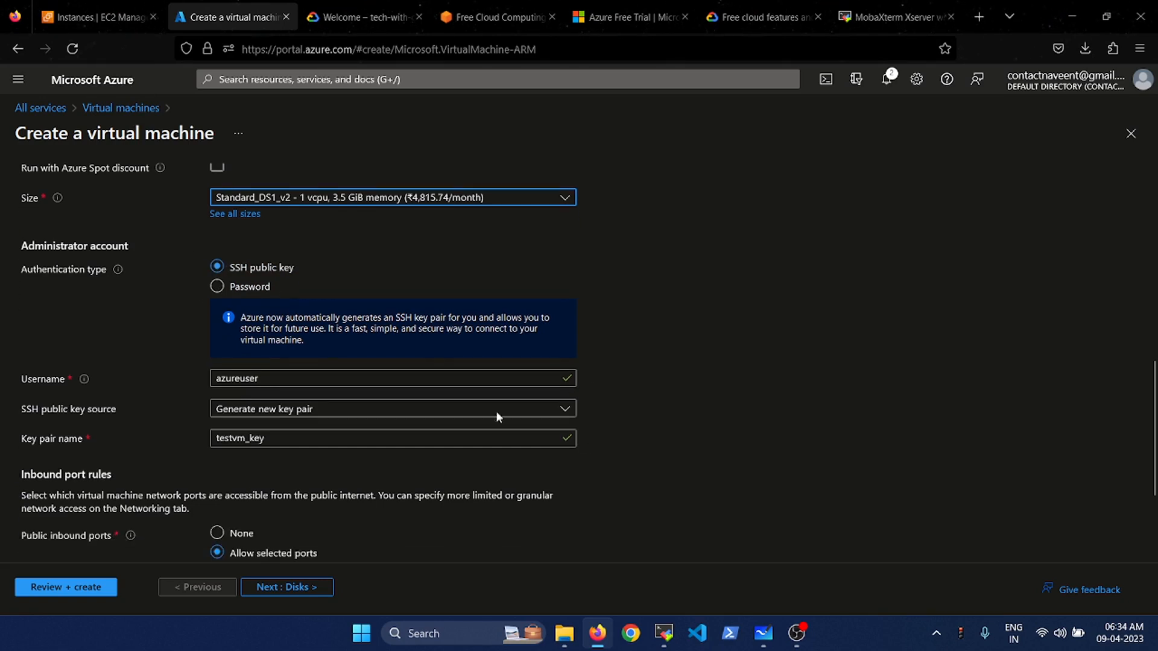
{"action": "left_click", "coordinate": [267, 380]}
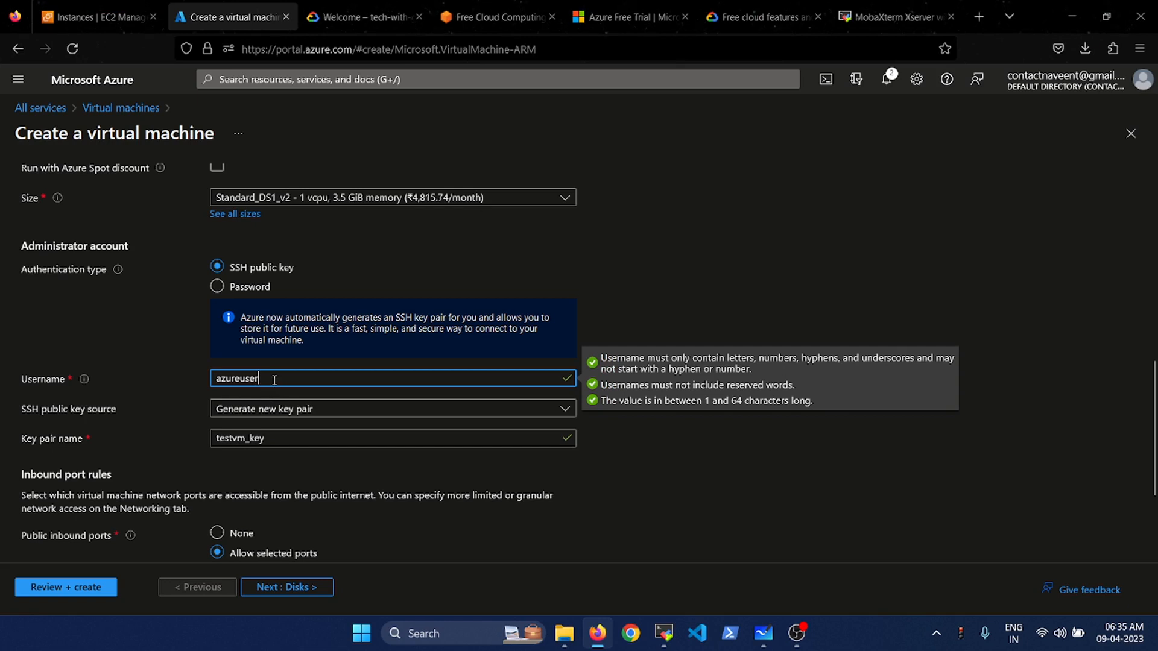
{"action": "left_click_drag", "start_coordinate": [275, 380], "coordinate": [207, 382]}
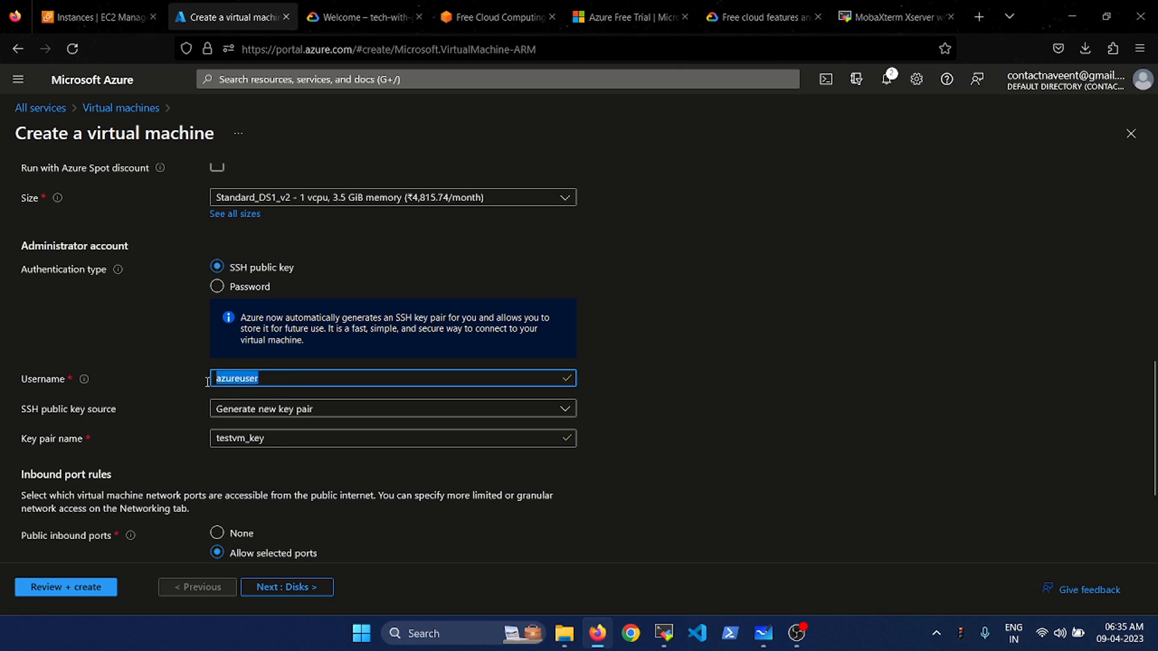
{"action": "left_click", "coordinate": [661, 353]}
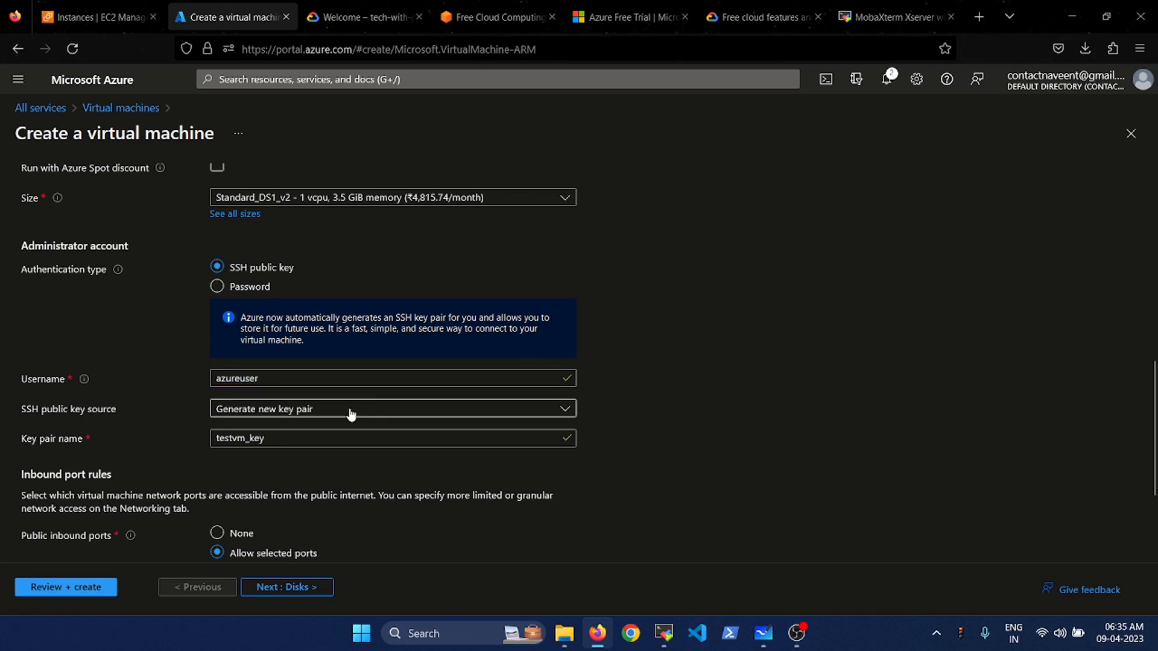
{"action": "left_click", "coordinate": [456, 442]}
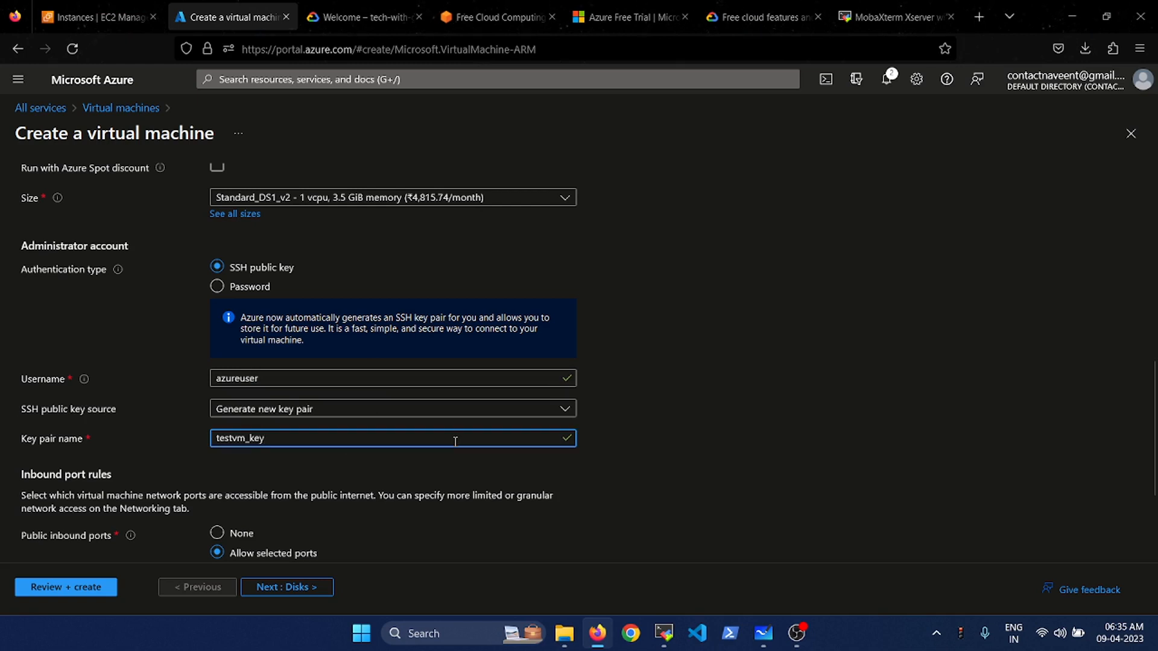
{"action": "left_click", "coordinate": [664, 443]}
{"action": "scroll", "coordinate": [663, 444], "scroll_direction": "down", "scroll_amount": 2}
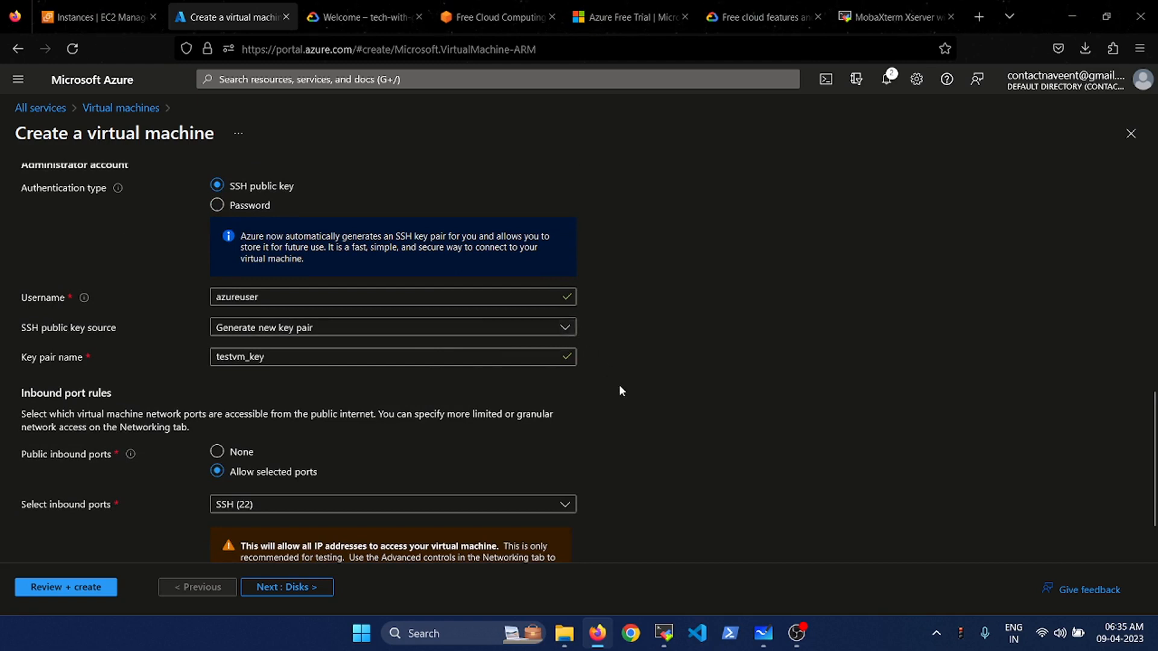
{"action": "scroll", "coordinate": [621, 391], "scroll_direction": "down", "scroll_amount": 1}
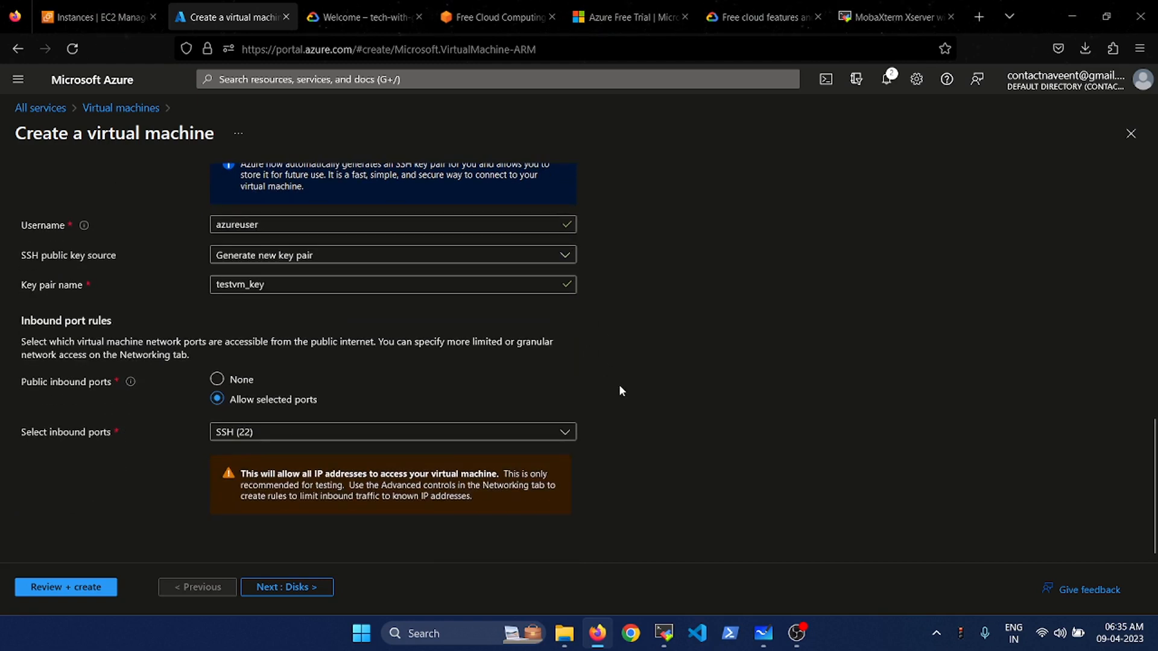
- On the Disks tab, set the OS disk type to Standard HDD (locally-redundant storage)
{"action": "left_click", "coordinate": [290, 588]}
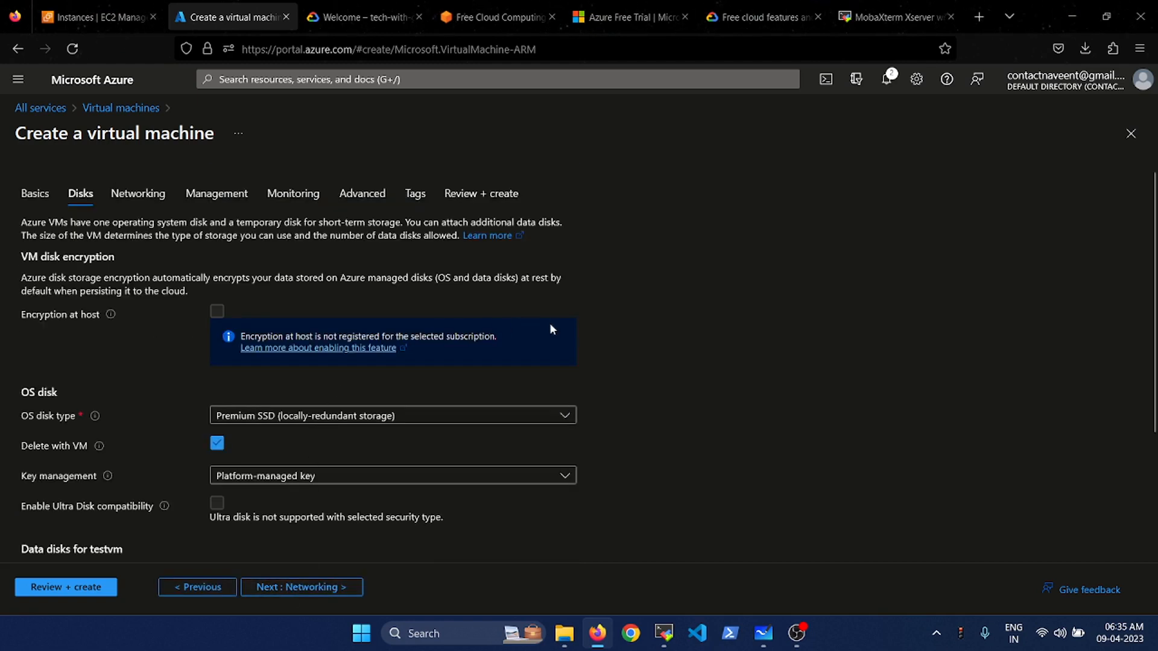
{"action": "scroll", "coordinate": [639, 384], "scroll_direction": "down", "scroll_amount": 1}
{"action": "left_click", "coordinate": [422, 334]}
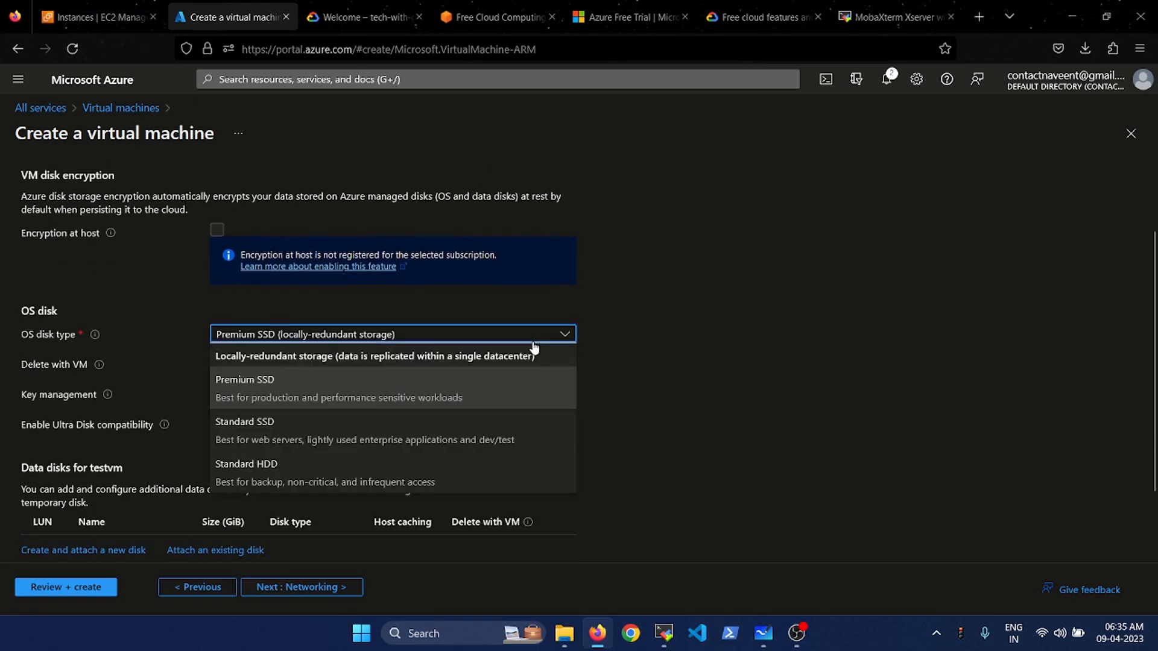
{"action": "left_click", "coordinate": [341, 480]}
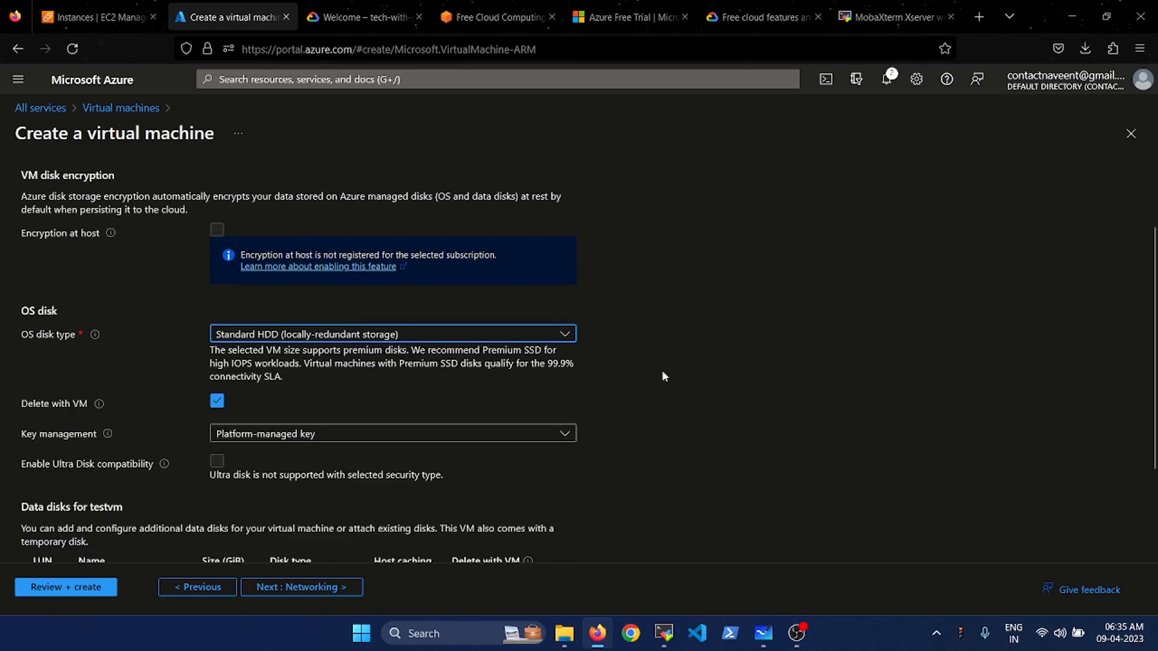
{"action": "scroll", "coordinate": [664, 411], "scroll_direction": "down", "scroll_amount": 2}
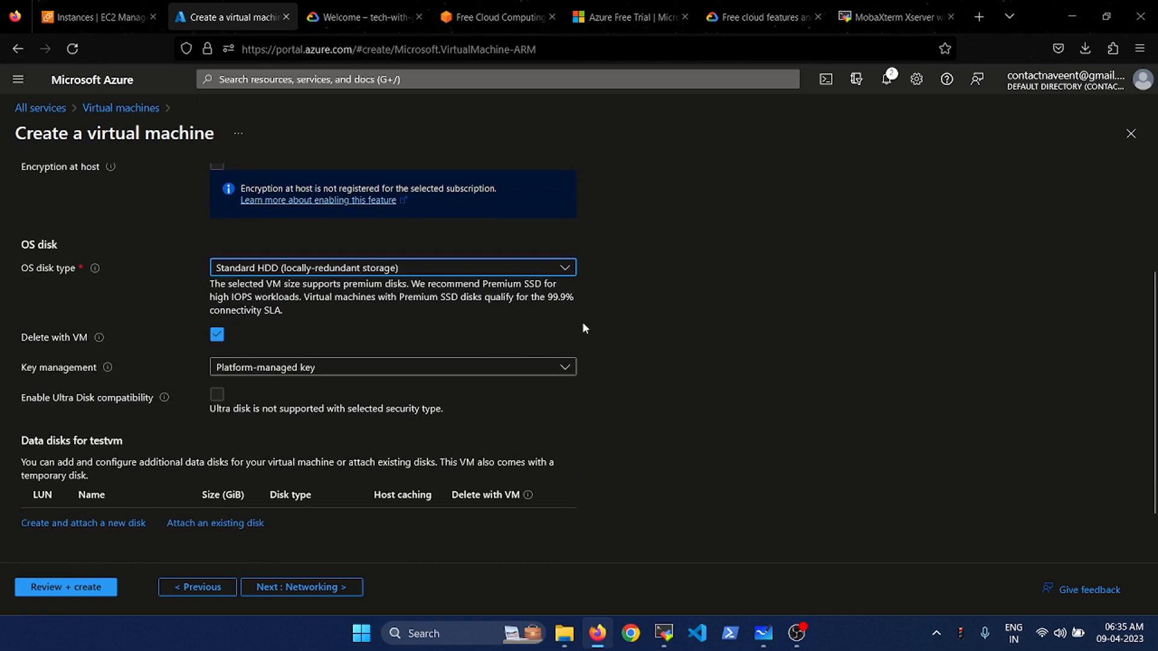
- Go to the Networking step and enable 'Delete public IP and NIC when VM is deleted'
{"action": "left_click", "coordinate": [323, 593]}
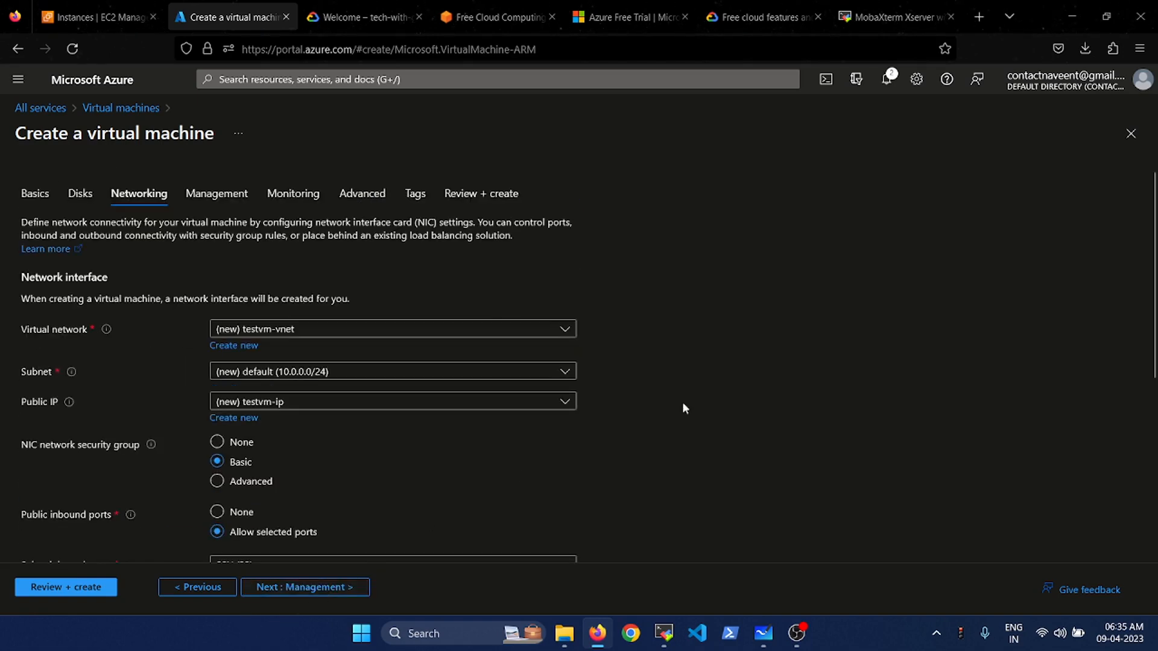
{"action": "scroll", "coordinate": [741, 382], "scroll_direction": "down", "scroll_amount": 2}
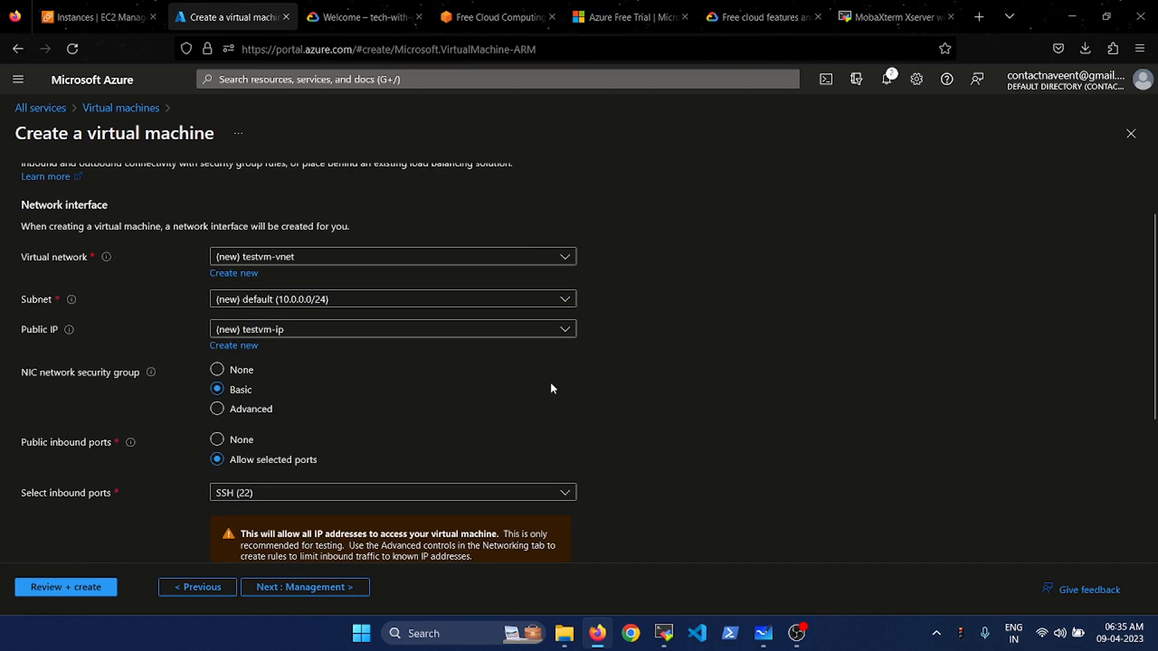
{"action": "scroll", "coordinate": [551, 384], "scroll_direction": "down", "scroll_amount": 1}
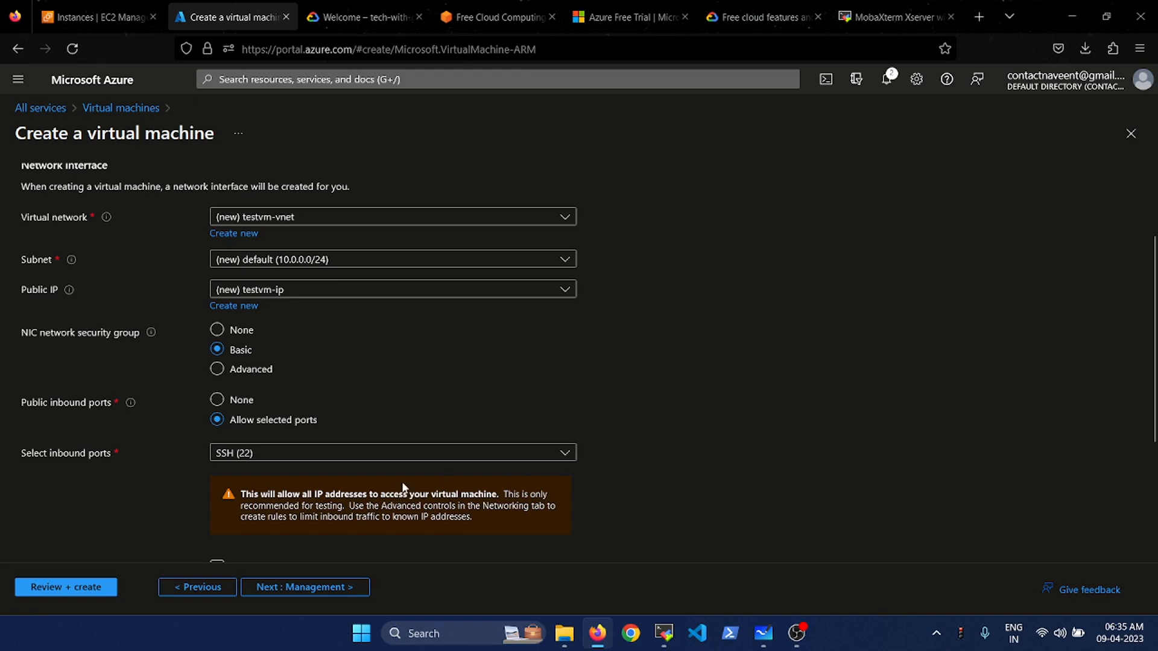
{"action": "scroll", "coordinate": [648, 369], "scroll_direction": "up", "scroll_amount": 3}
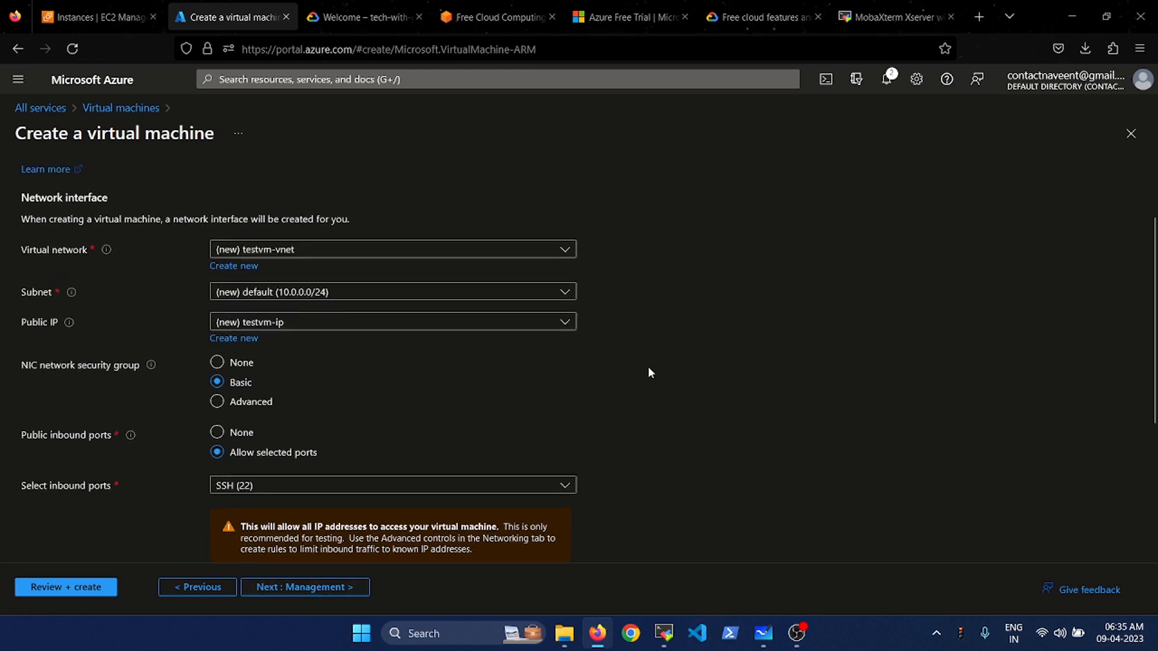
{"action": "scroll", "coordinate": [649, 369], "scroll_direction": "down", "scroll_amount": 4}
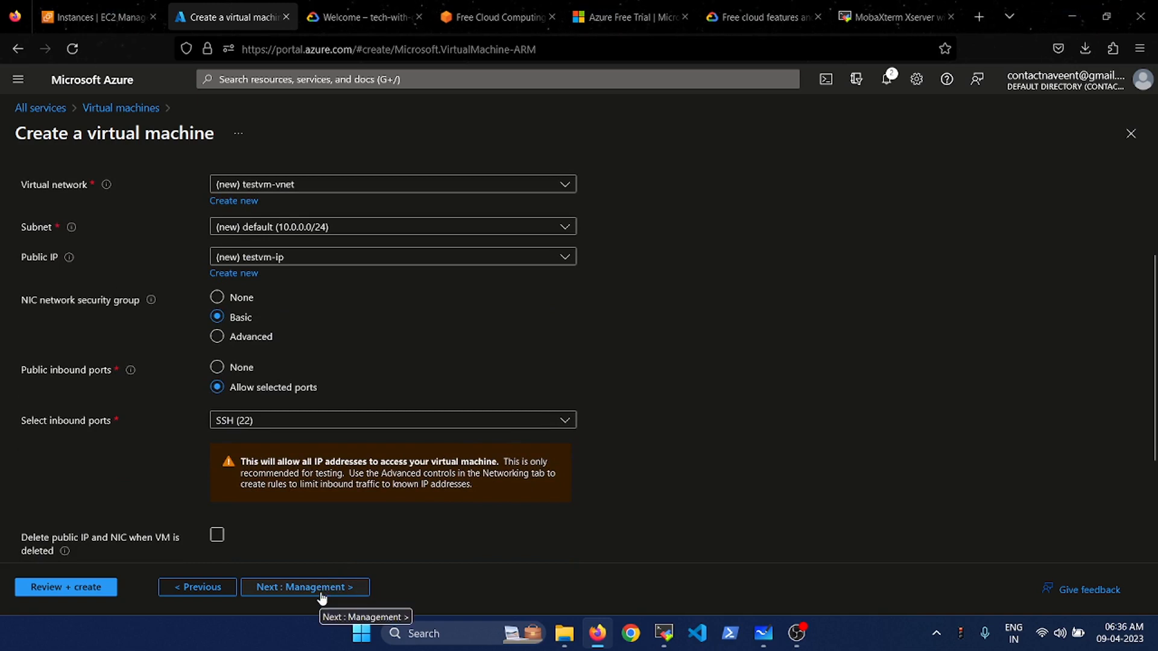
{"action": "scroll", "coordinate": [686, 412], "scroll_direction": "down", "scroll_amount": 2}
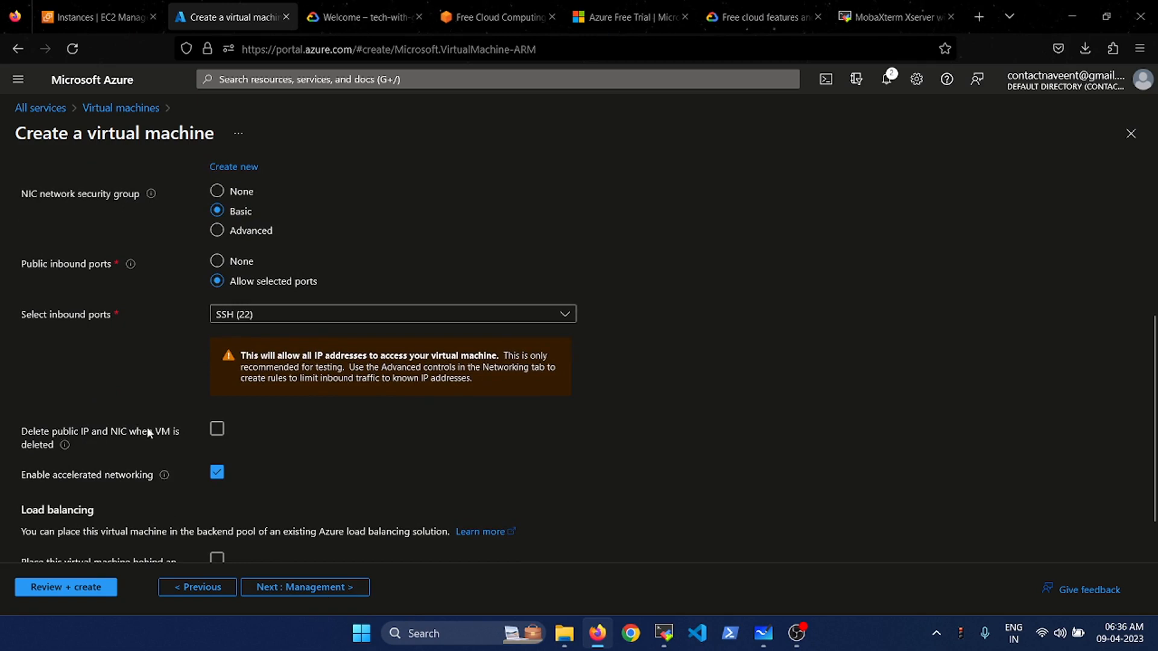
{"action": "left_click", "coordinate": [217, 433]}
{"action": "scroll", "coordinate": [339, 448], "scroll_direction": "down", "scroll_amount": 1}
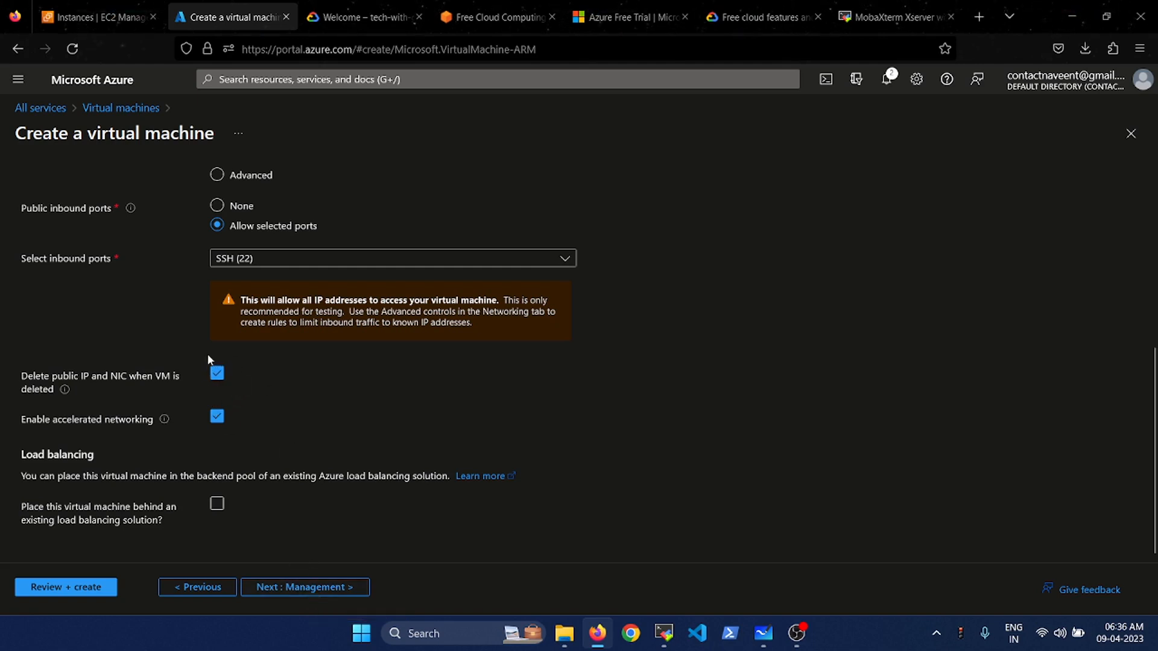
- Keep the Management, Monitoring, Advanced and Tags defaults, pass validation and click Create
{"action": "left_click", "coordinate": [286, 591]}
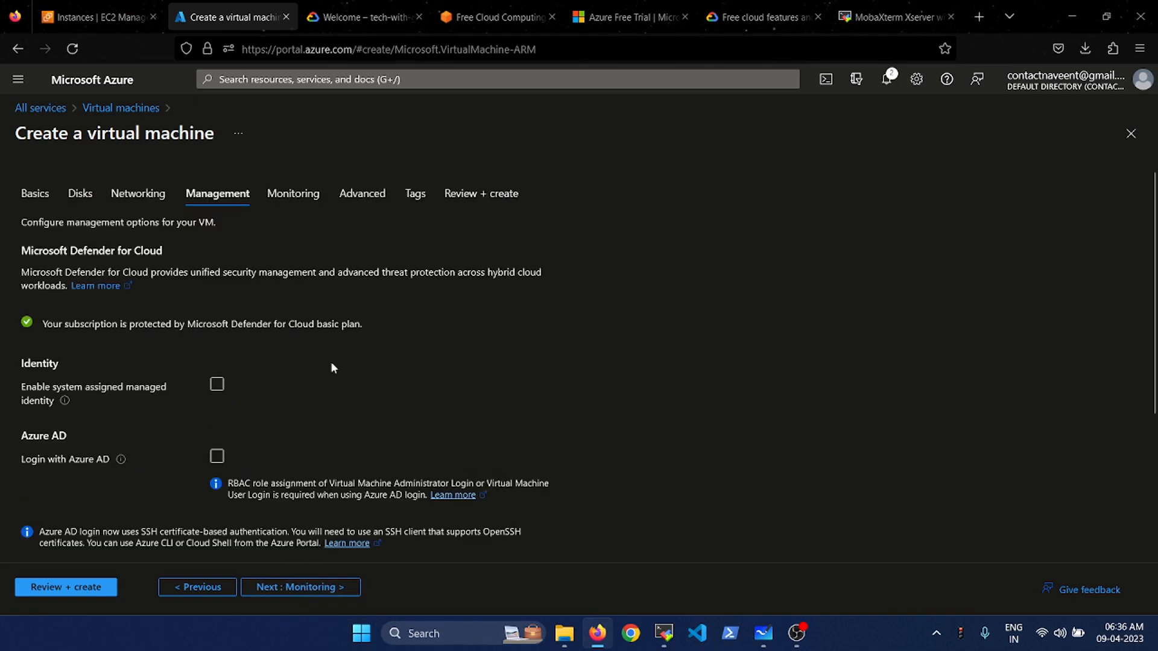
{"action": "scroll", "coordinate": [322, 424], "scroll_direction": "down", "scroll_amount": 3}
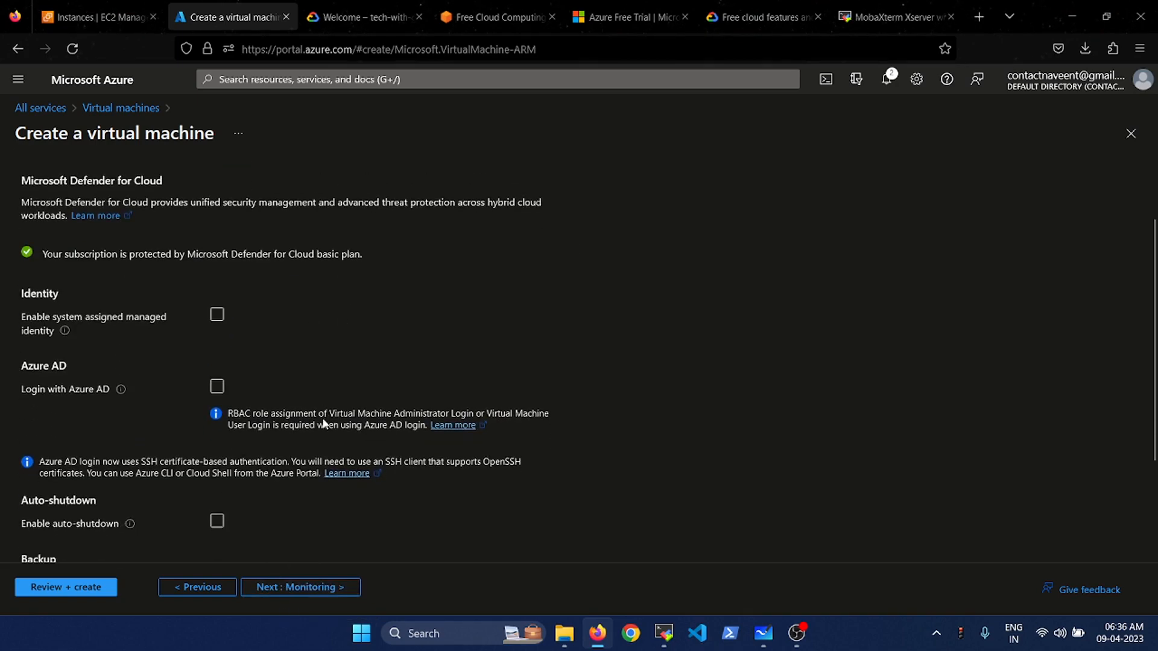
{"action": "left_click", "coordinate": [270, 595]}
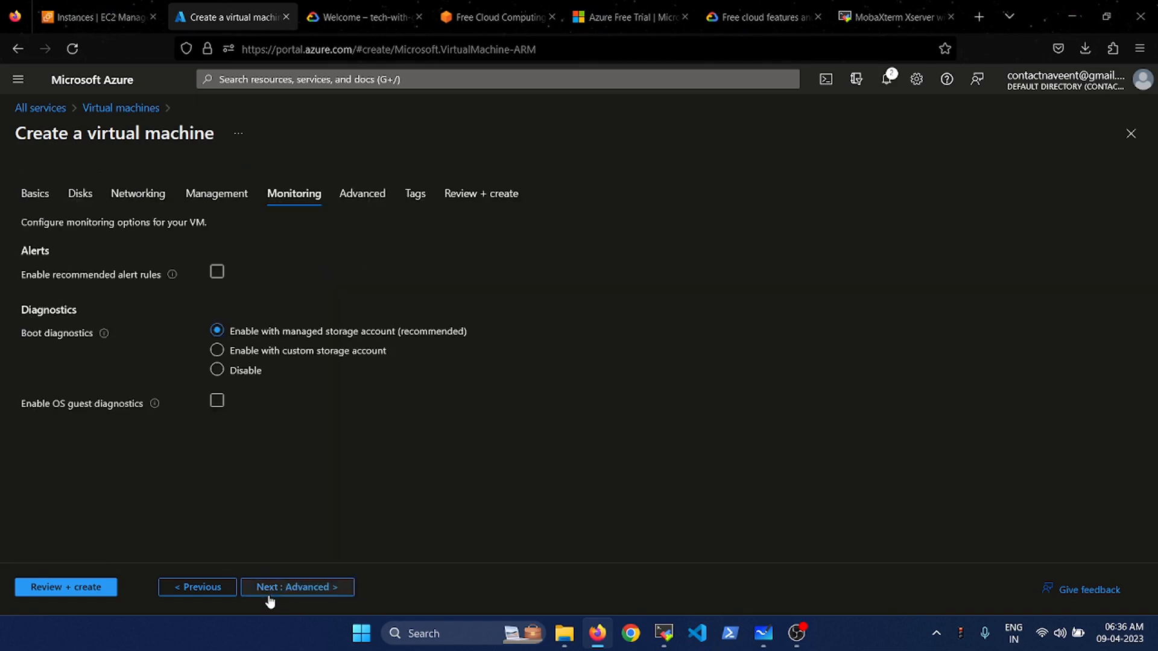
{"action": "left_click", "coordinate": [307, 590]}
{"action": "left_click", "coordinate": [309, 593]}
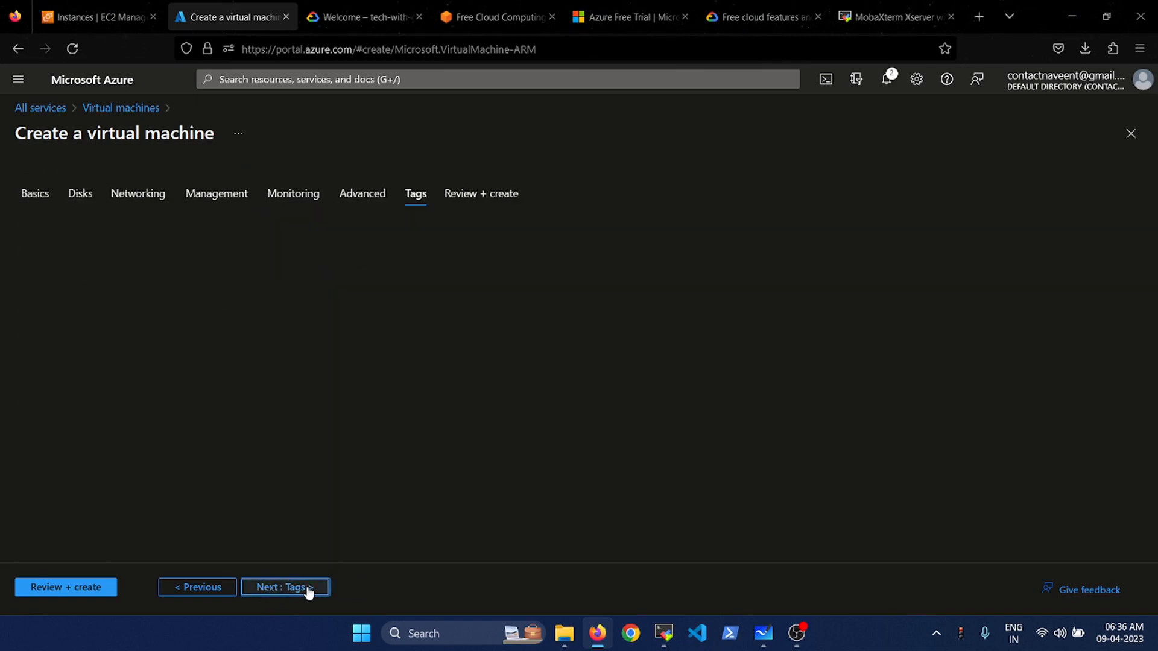
{"action": "left_click", "coordinate": [308, 588]}
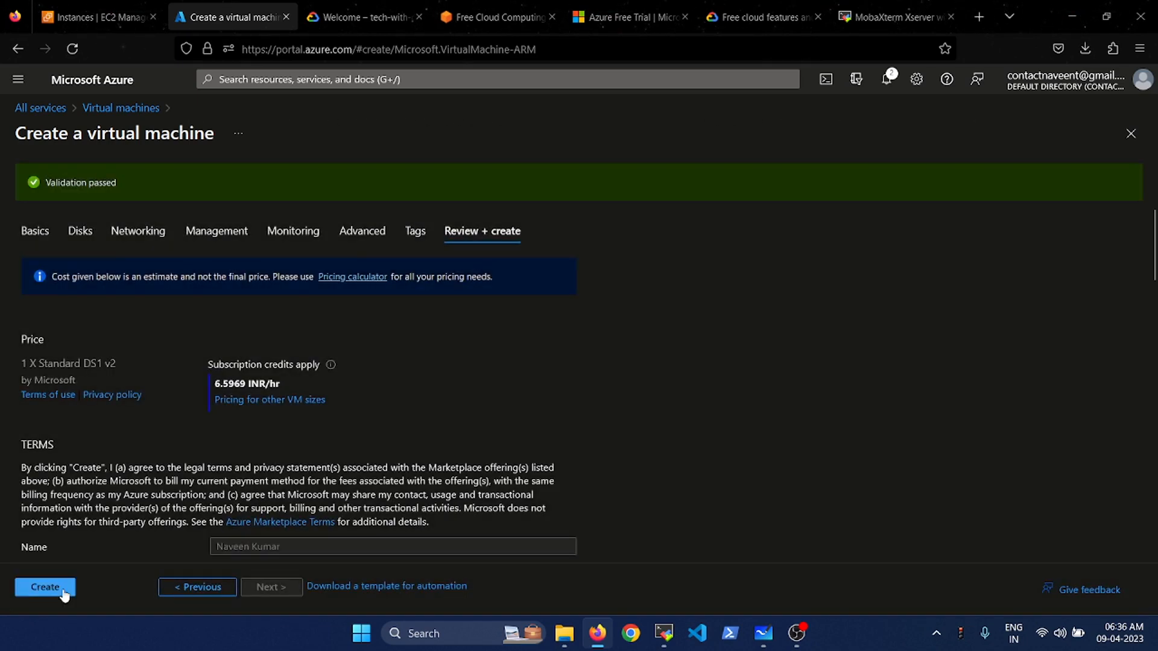
{"action": "left_click", "coordinate": [62, 589]}
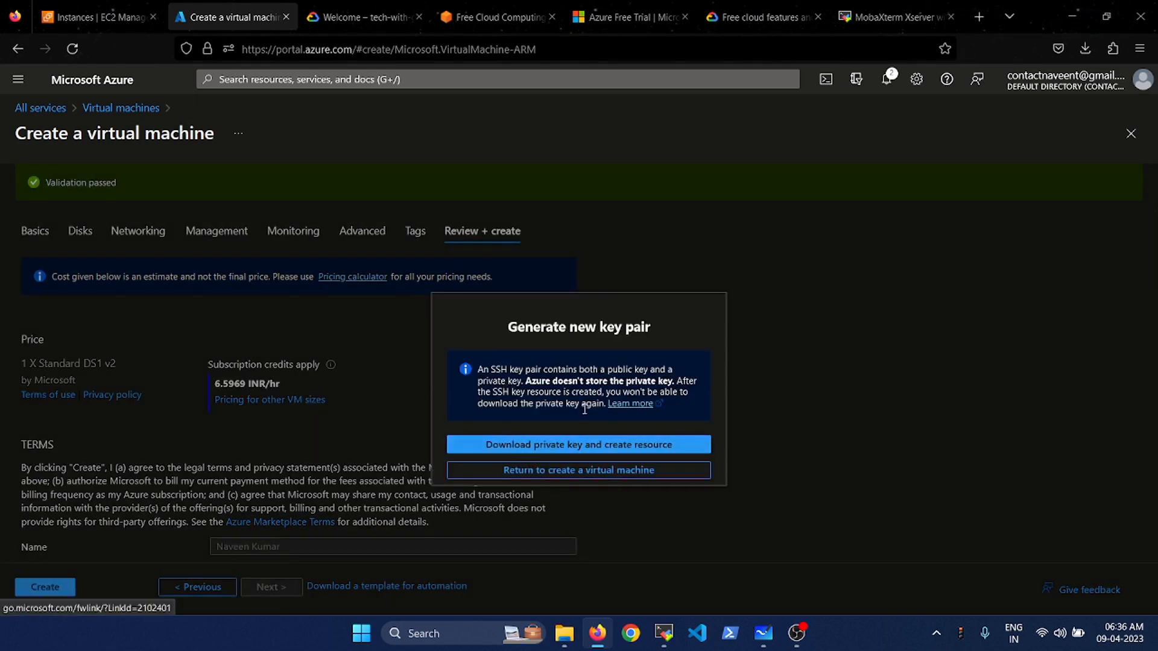
- Download the testvm private key, start creating the VM, and check the notifications
{"action": "left_click", "coordinate": [575, 444]}
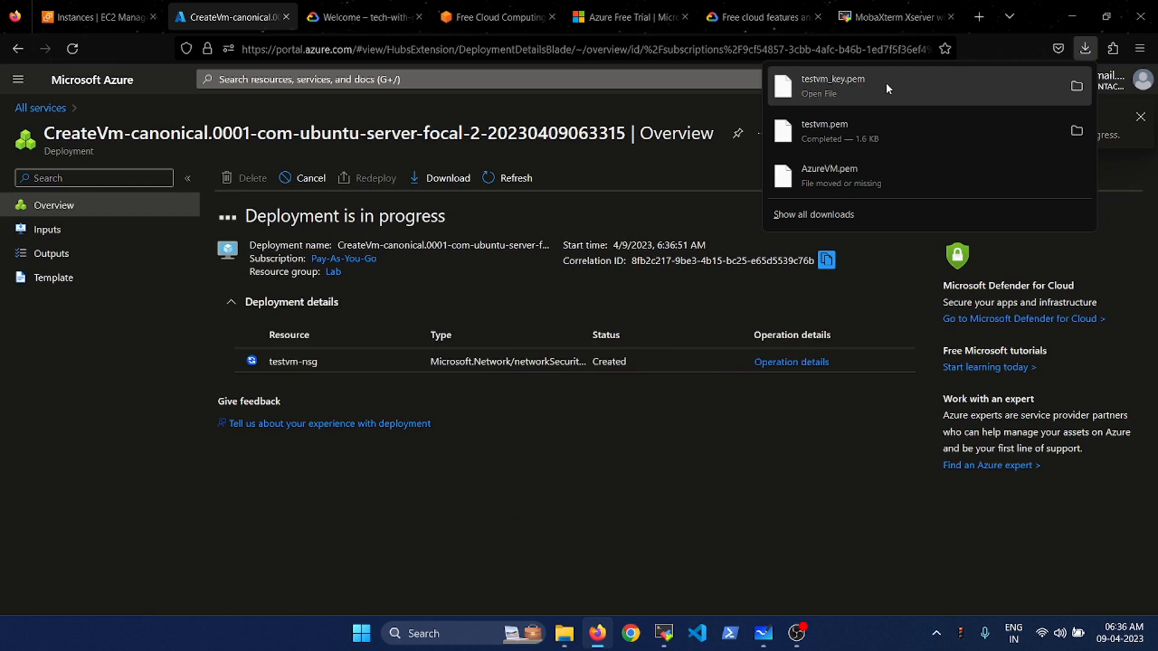
{"action": "left_click", "coordinate": [580, 510]}
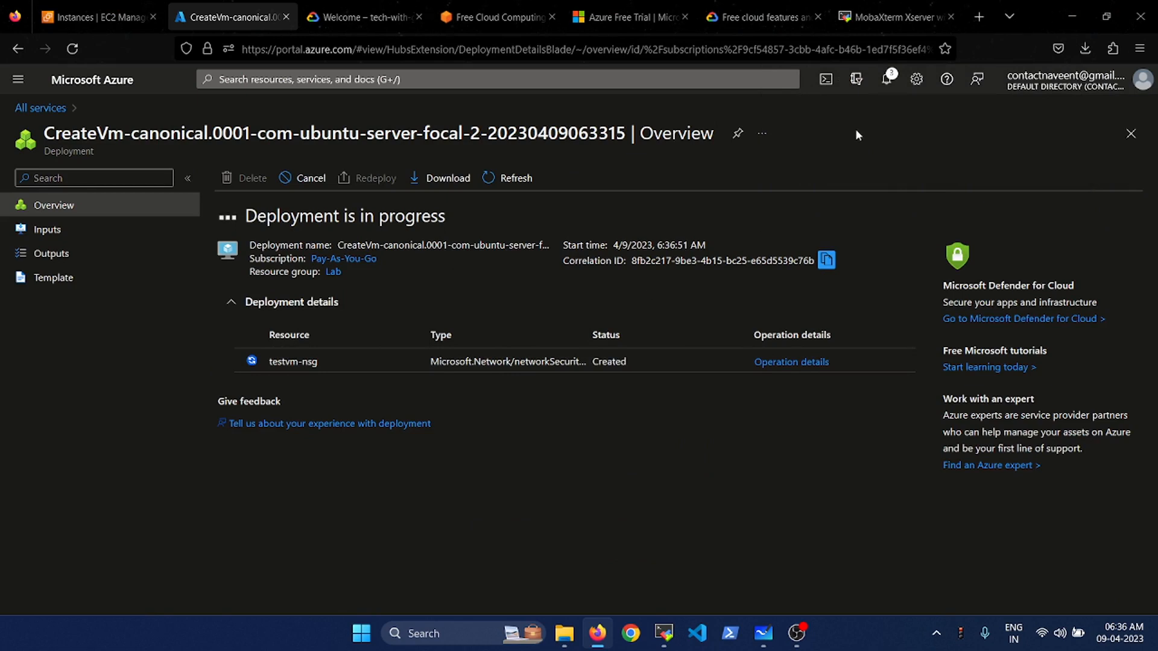
{"action": "left_click", "coordinate": [887, 84]}
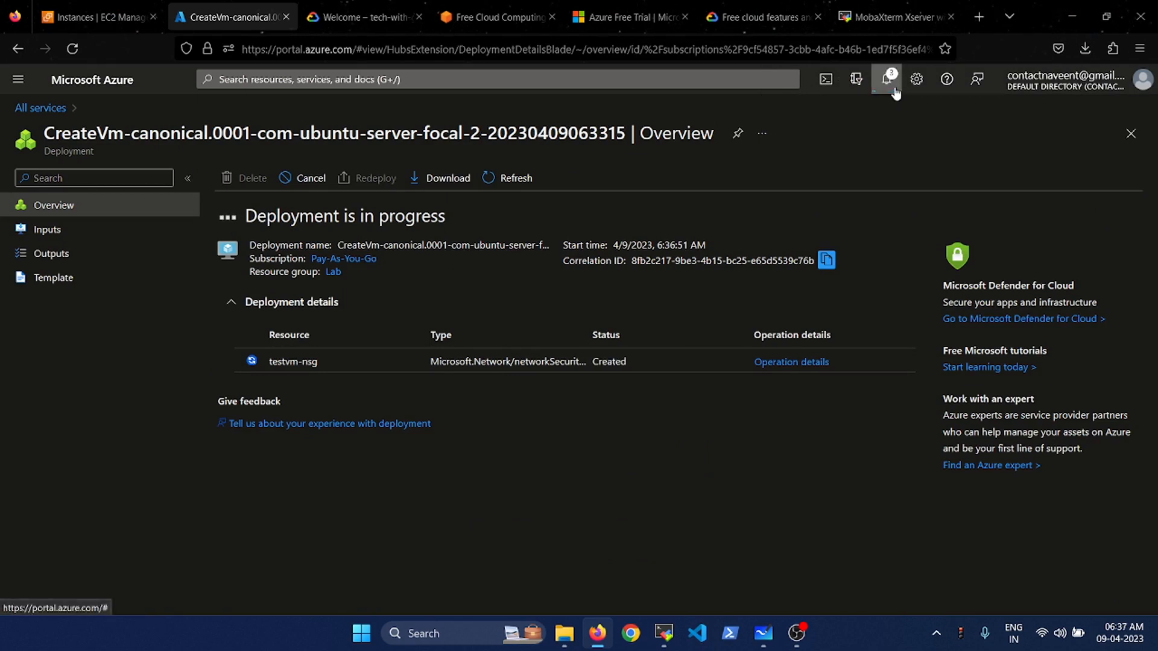
{"action": "left_click", "coordinate": [886, 86]}
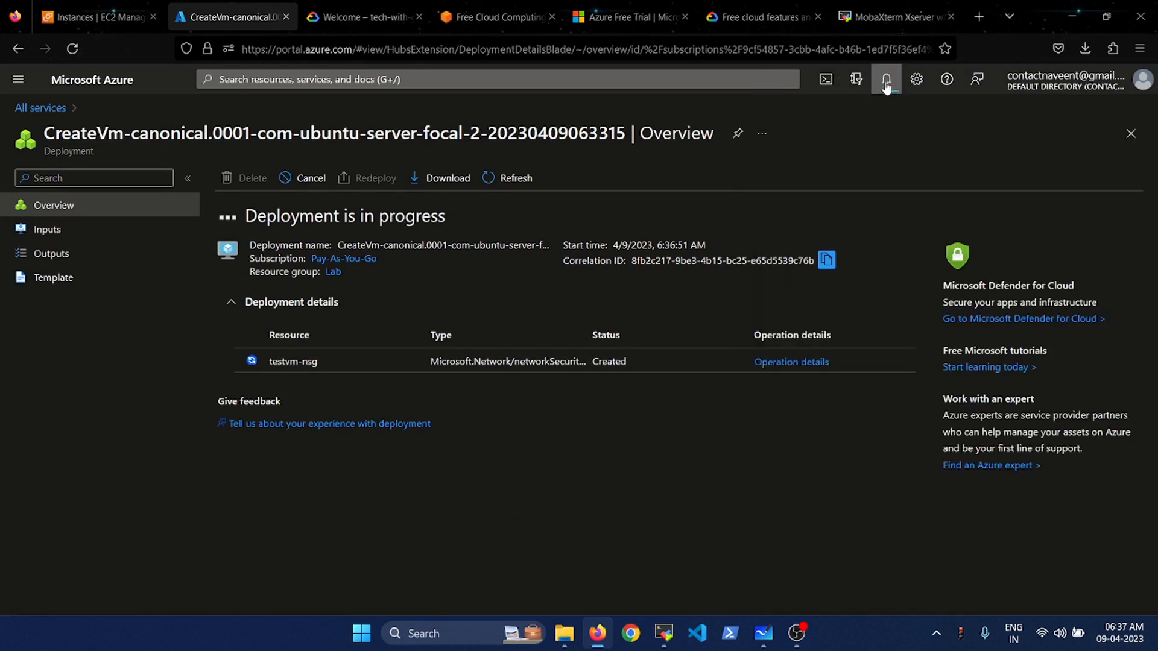
- Follow testvm's deployment in the notifications and refresh the deployment status
{"action": "left_click", "coordinate": [886, 85]}
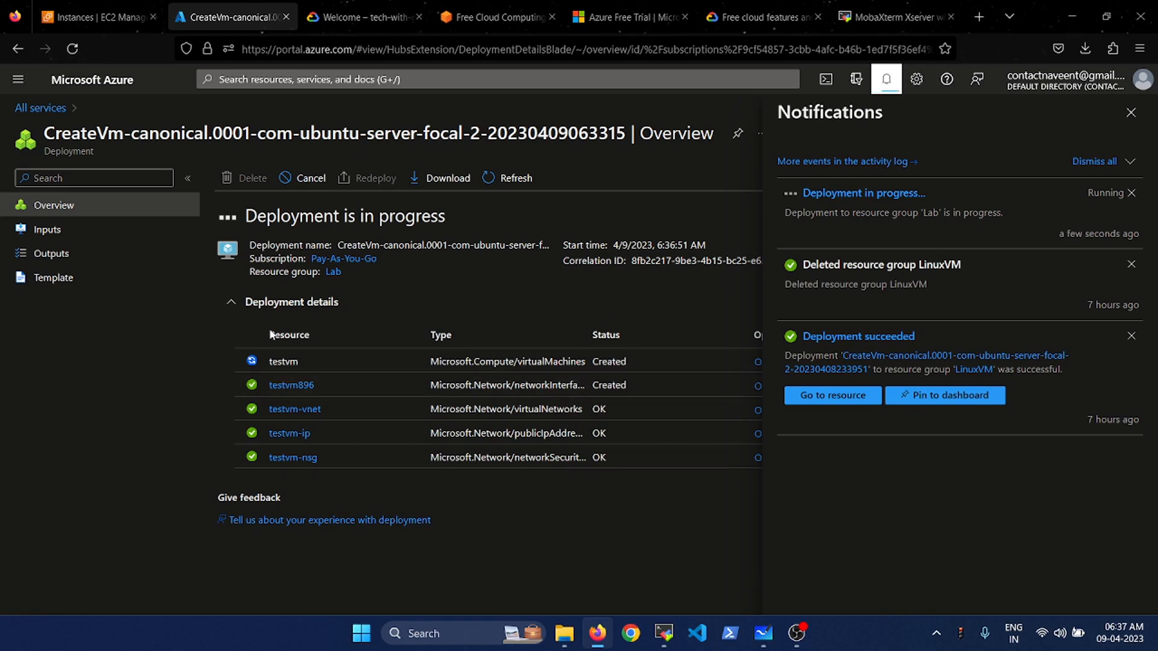
{"action": "left_click", "coordinate": [887, 79]}
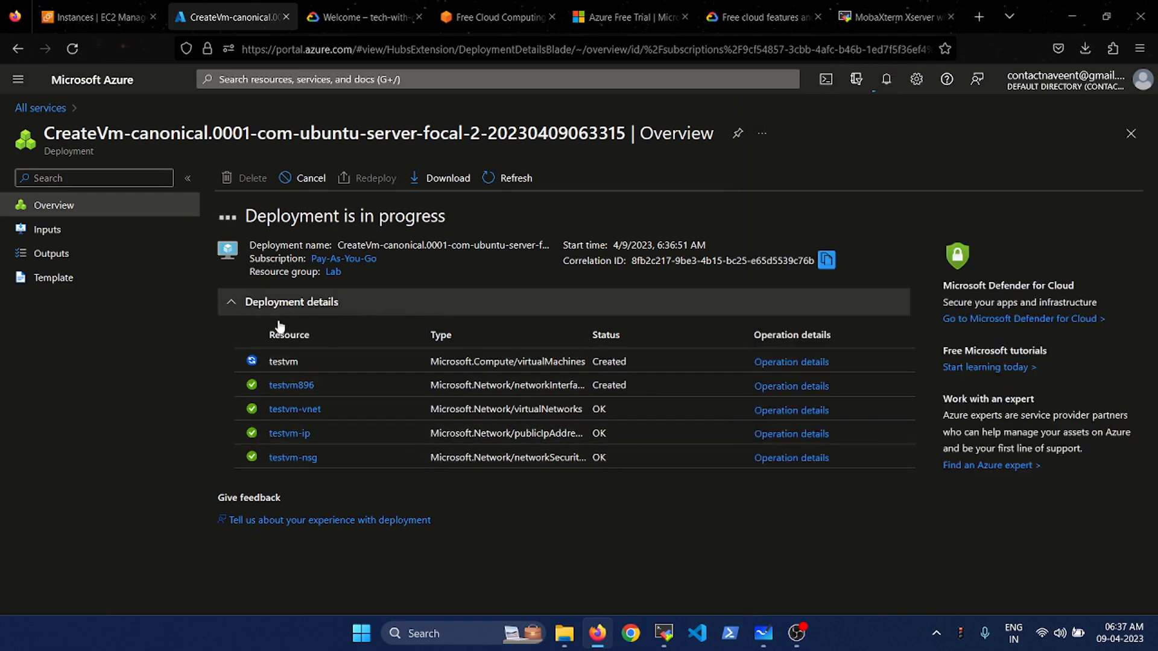
{"action": "left_click", "coordinate": [529, 180]}
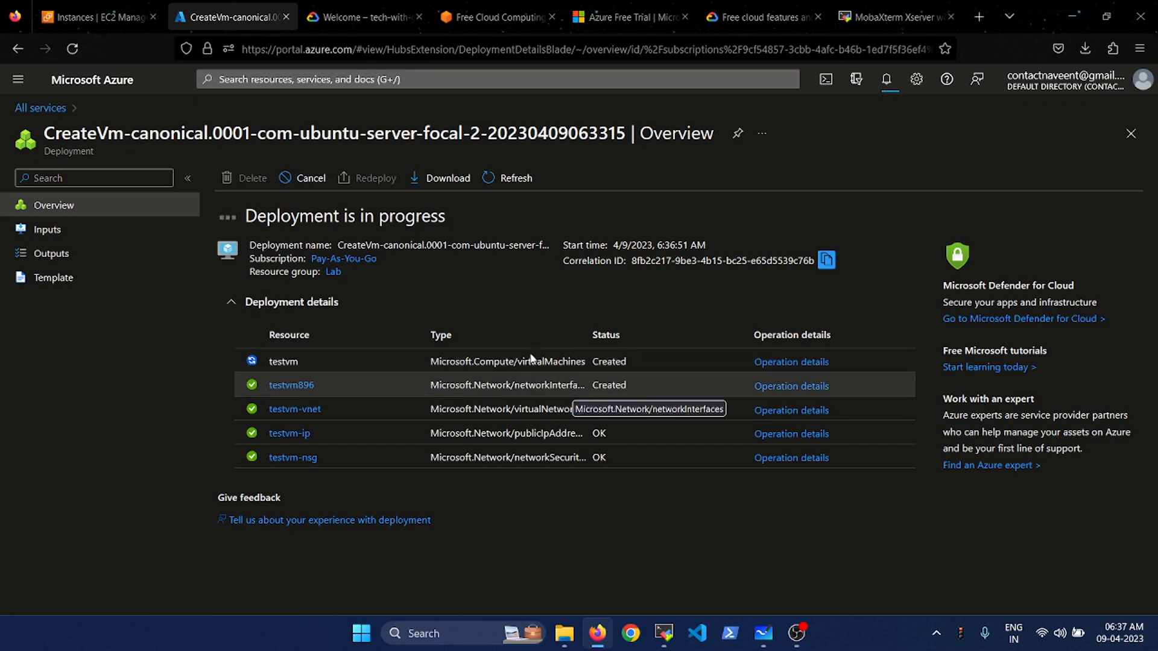
{"action": "left_click", "coordinate": [510, 180]}
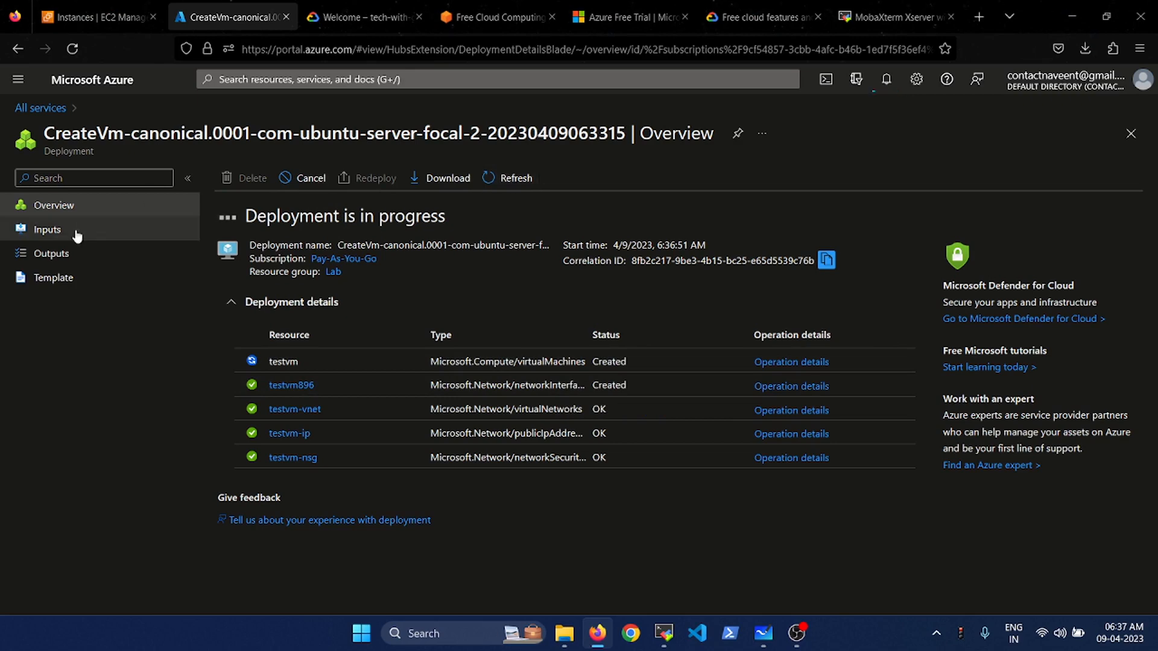
{"action": "left_click", "coordinate": [84, 80]}
- Open testvm from Virtual machines and copy its public IP address 13.71.91.80
{"action": "left_click", "coordinate": [306, 187]}
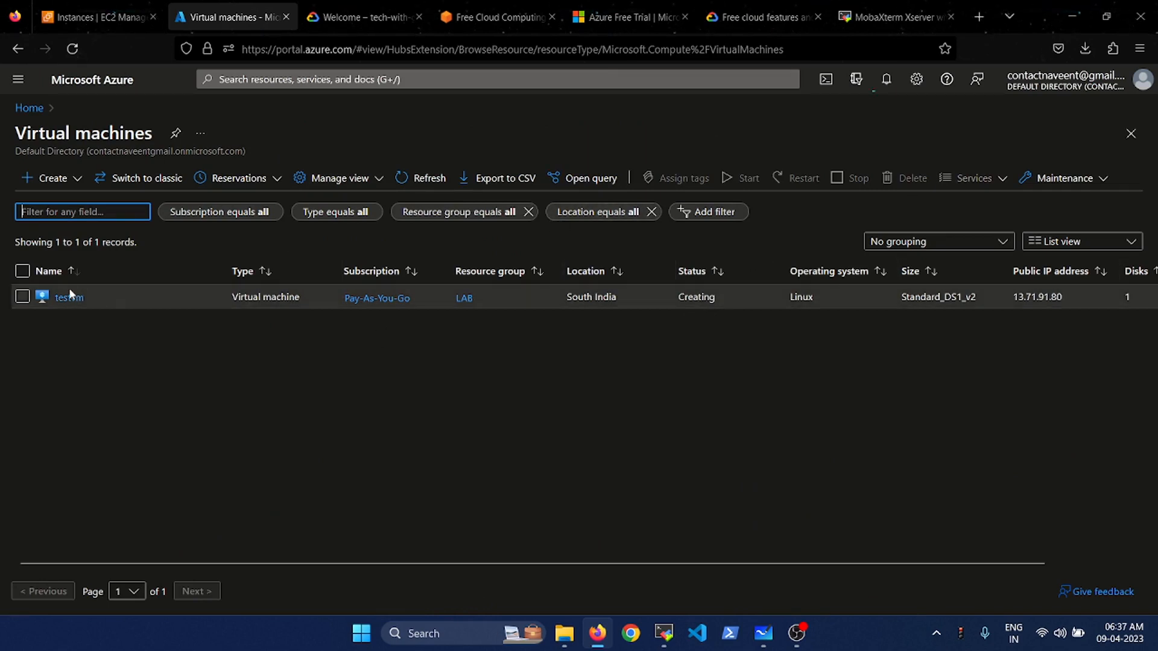
{"action": "left_click", "coordinate": [22, 296]}
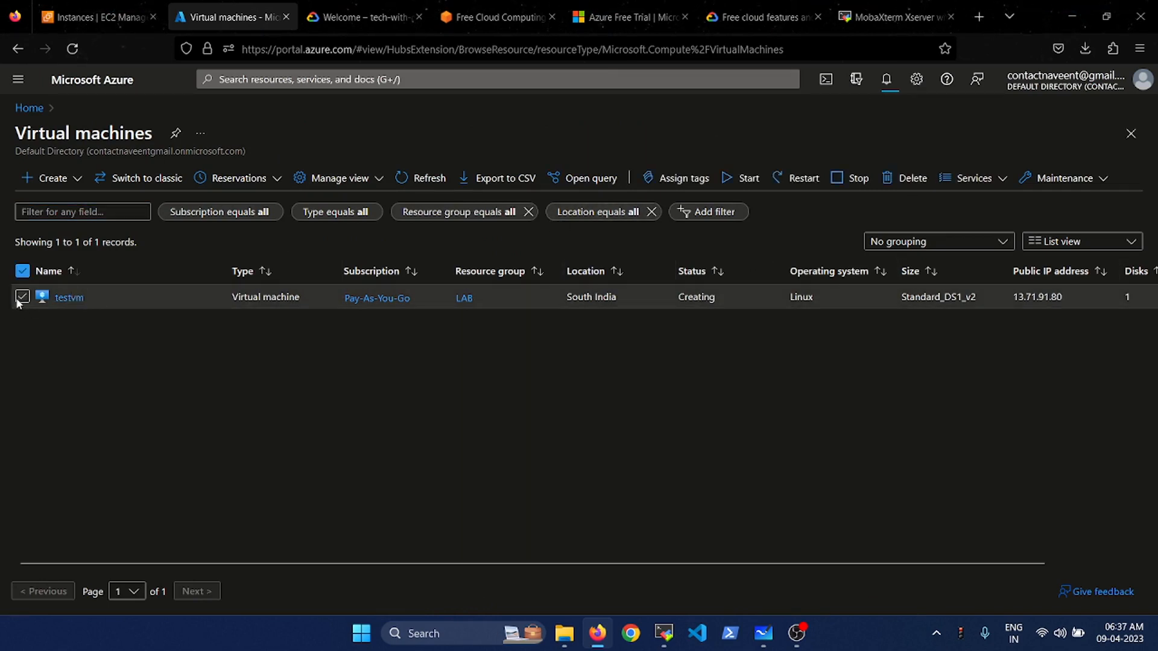
{"action": "left_click", "coordinate": [67, 298]}
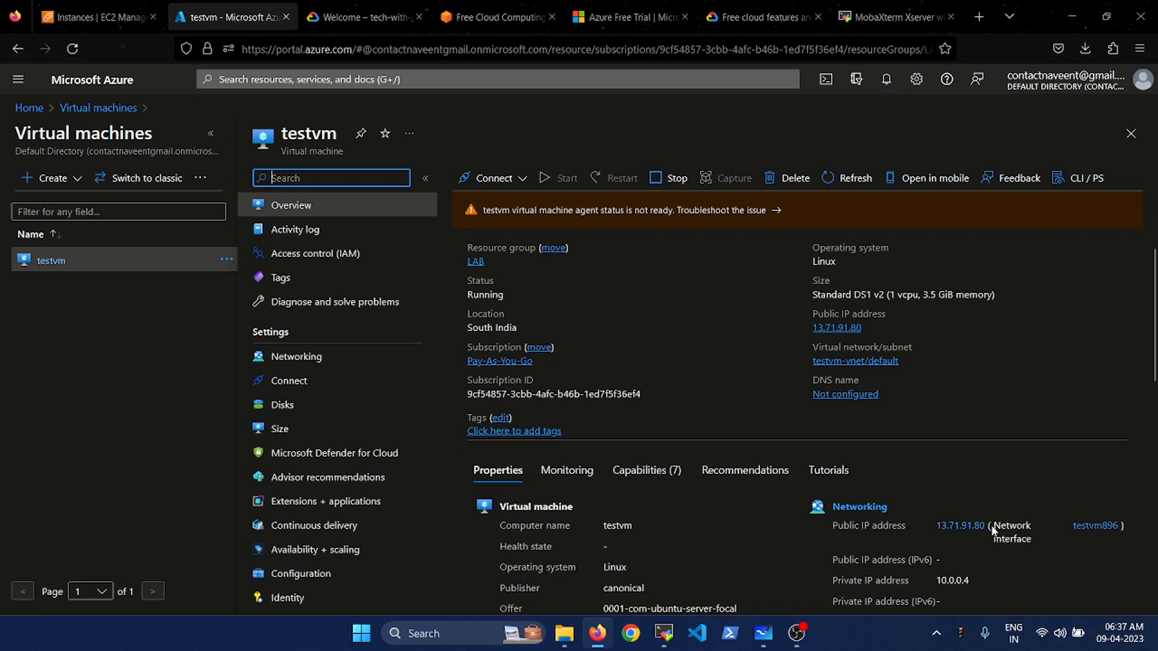
{"action": "left_click_drag", "start_coordinate": [994, 528], "coordinate": [938, 529]}
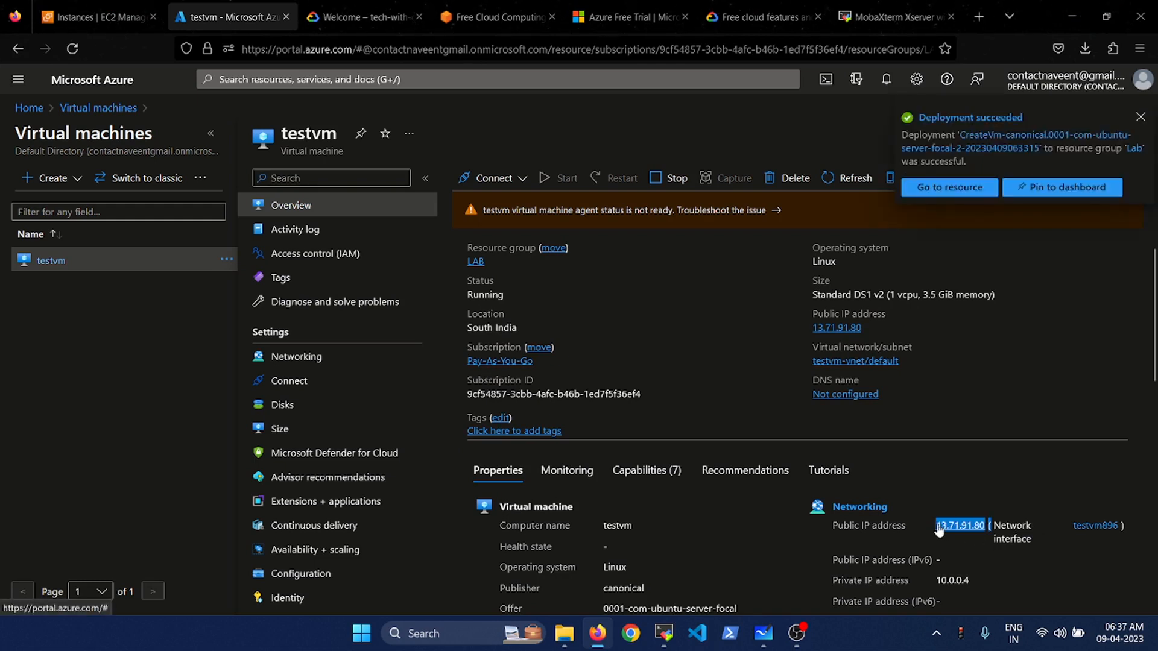
{"action": "left_click", "coordinate": [1044, 386]}
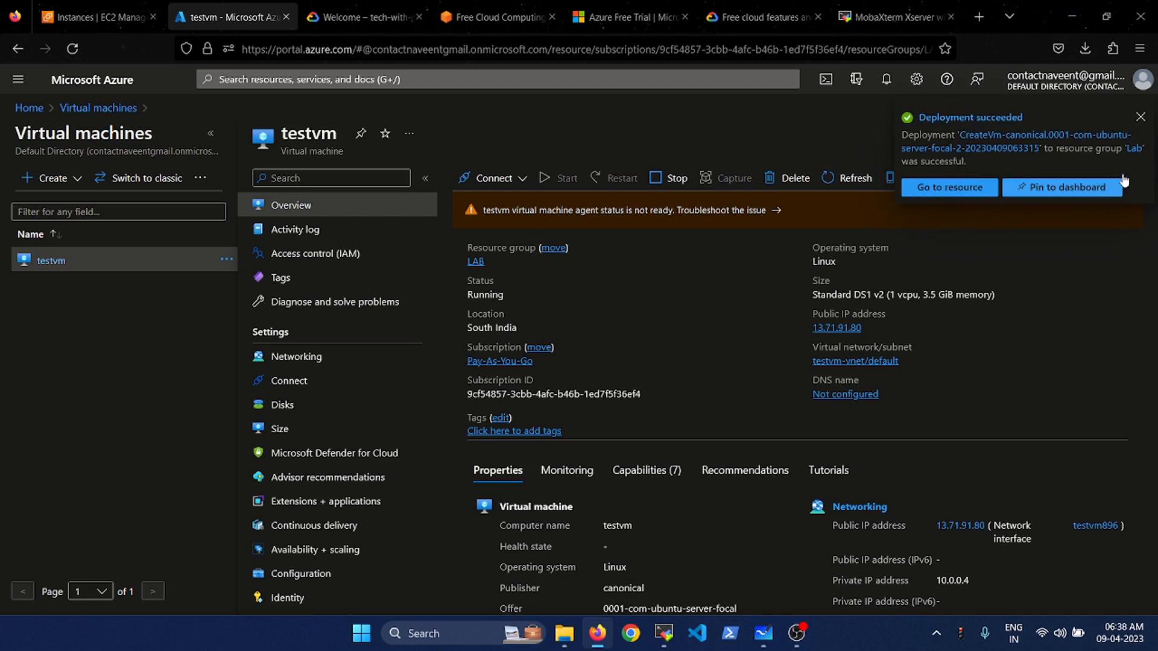
{"action": "left_click", "coordinate": [1141, 118]}
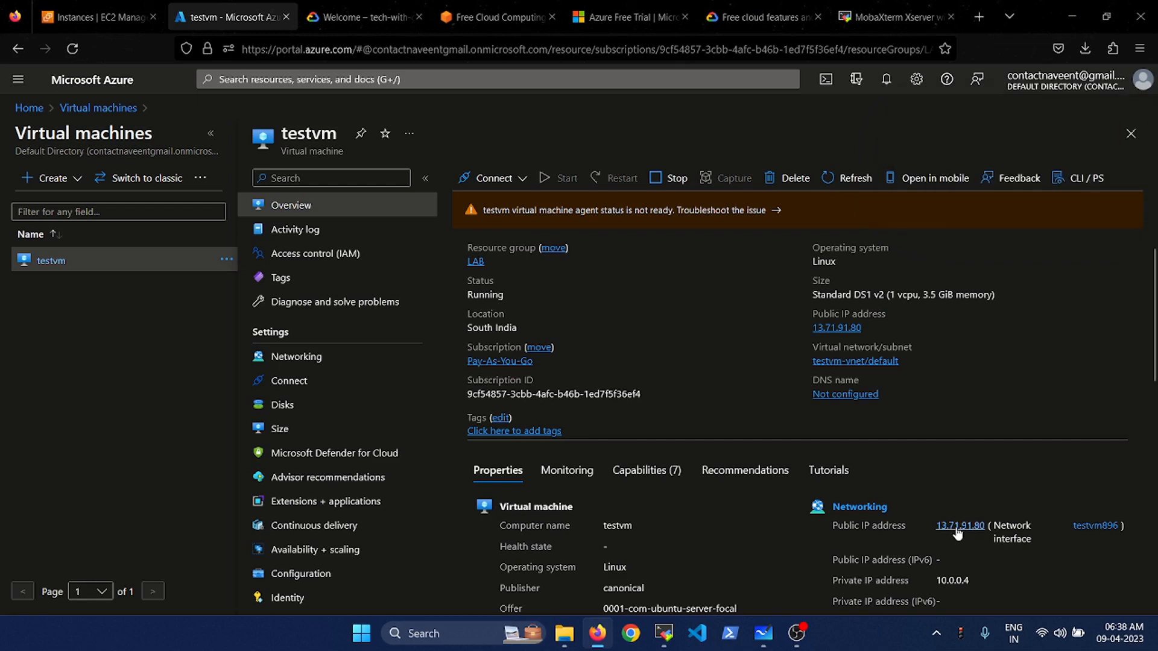
{"action": "left_click_drag", "start_coordinate": [933, 527], "coordinate": [990, 526]}
{"action": "key", "text": "ctrl+c"}
- Paste 13.71.91.80 alone on the first line of a new Notepad document
{"action": "key", "text": "super+r"}
{"action": "type", "text": "notepad"}
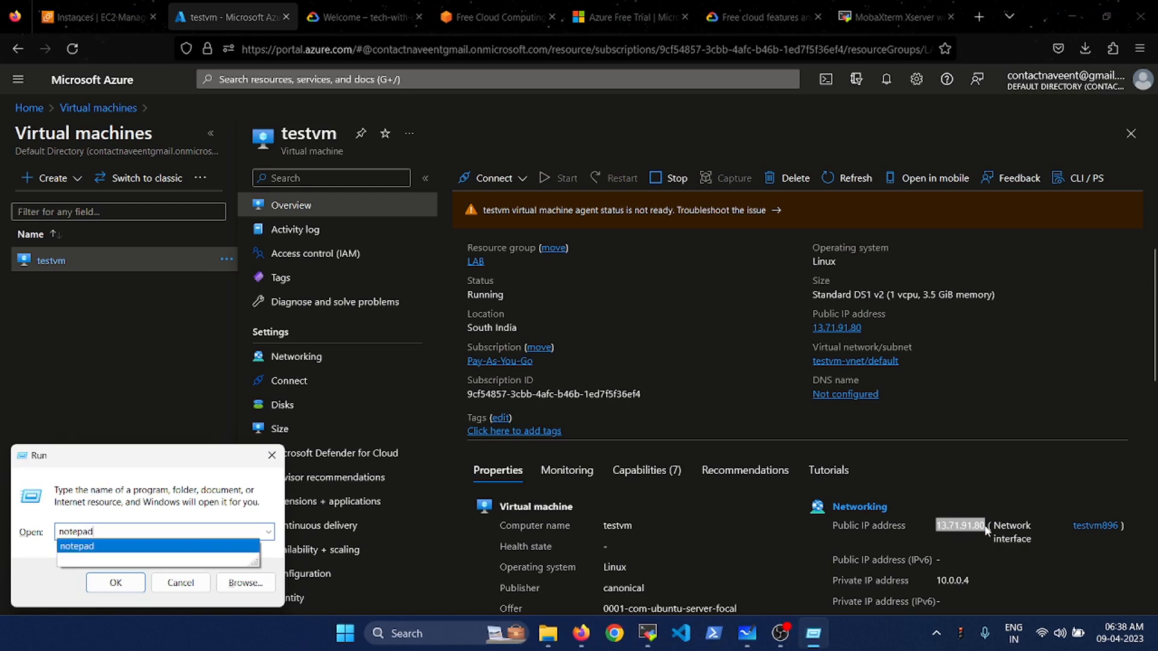
{"action": "key", "text": "Return"}
{"action": "key", "text": "ctrl+v"}
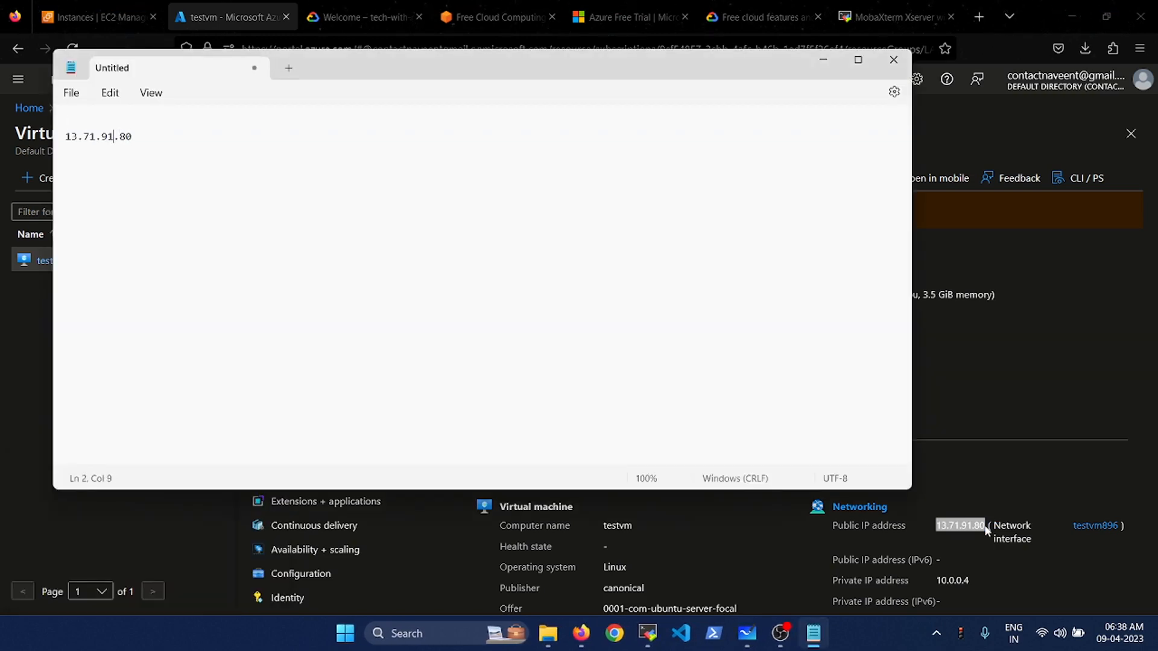
{"action": "key", "text": "BackSpace"}
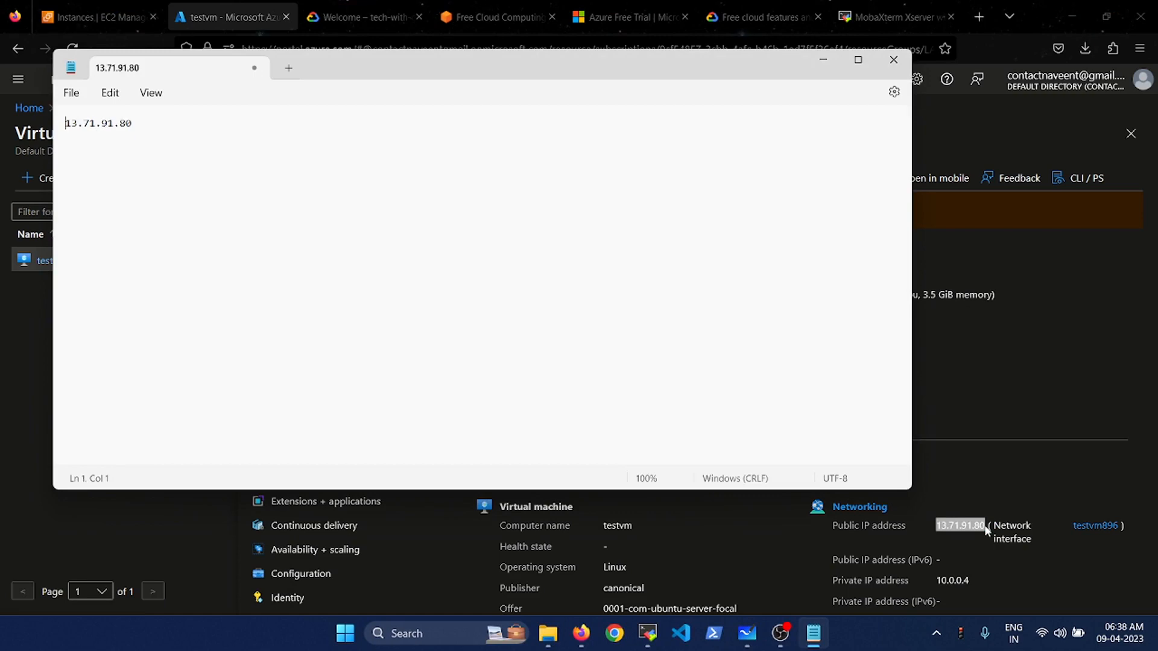
{"action": "key", "text": "ctrl+a"}
{"action": "left_click", "coordinate": [1062, 345]}
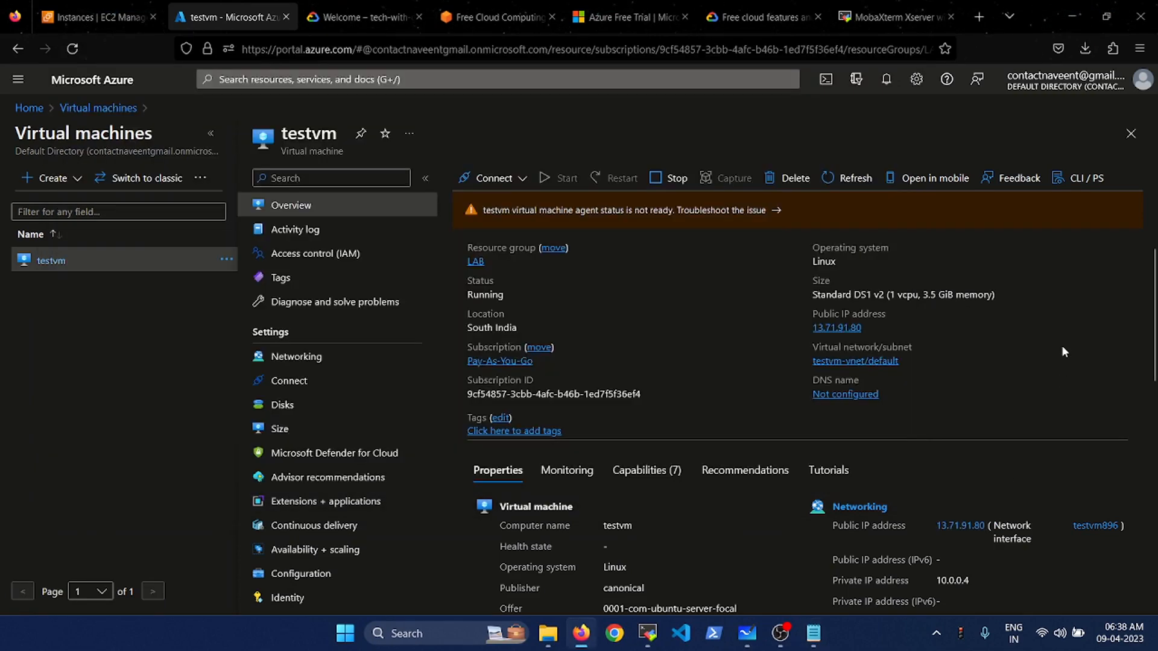
- Open testvm's Connect > SSH page and select azureuser and 13.71.91.80 in the example command
{"action": "scroll", "coordinate": [639, 439], "scroll_direction": "down", "scroll_amount": 2}
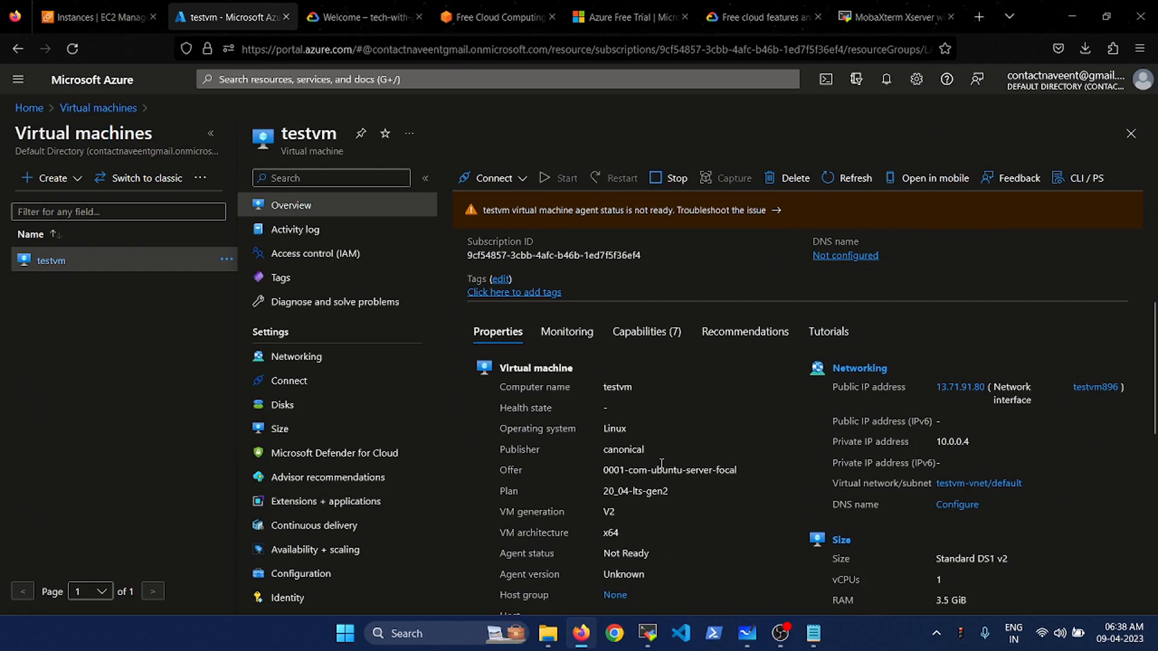
{"action": "scroll", "coordinate": [662, 463], "scroll_direction": "up", "scroll_amount": 2}
{"action": "left_click", "coordinate": [514, 177]}
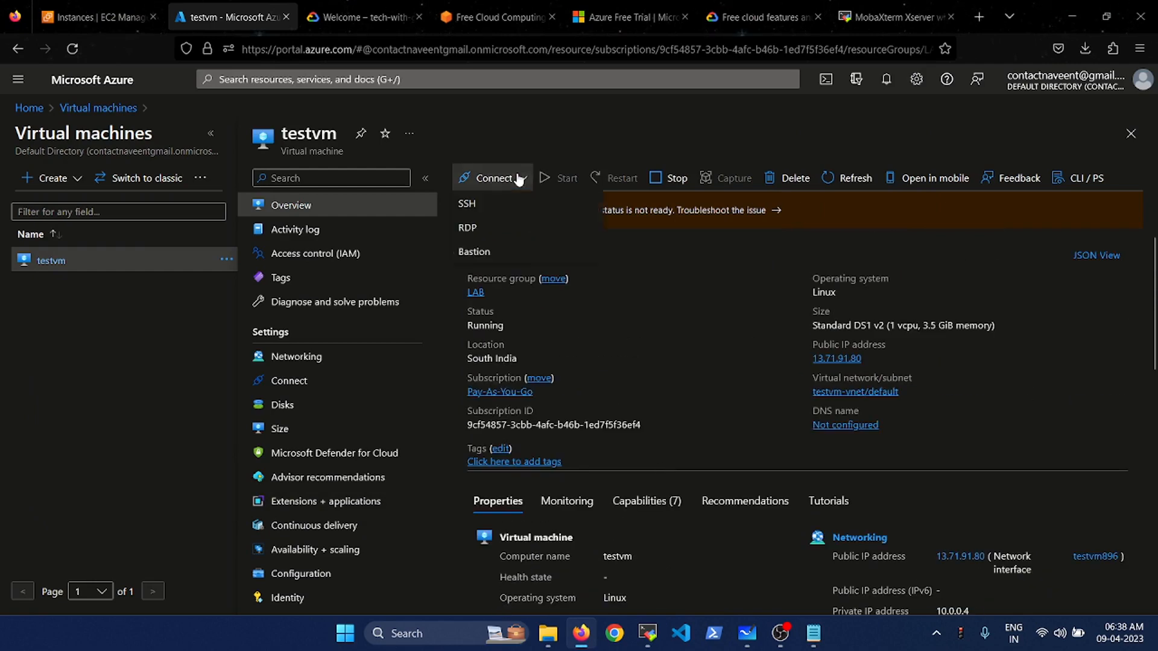
{"action": "left_click", "coordinate": [489, 202]}
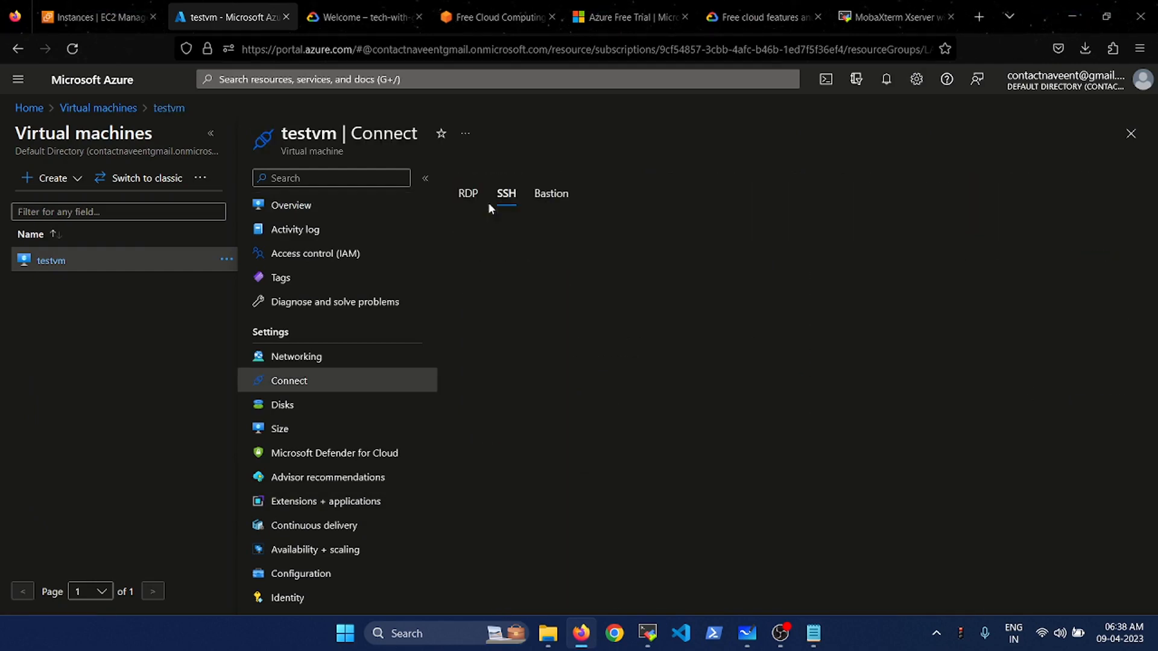
{"action": "scroll", "coordinate": [581, 473], "scroll_direction": "down", "scroll_amount": 1}
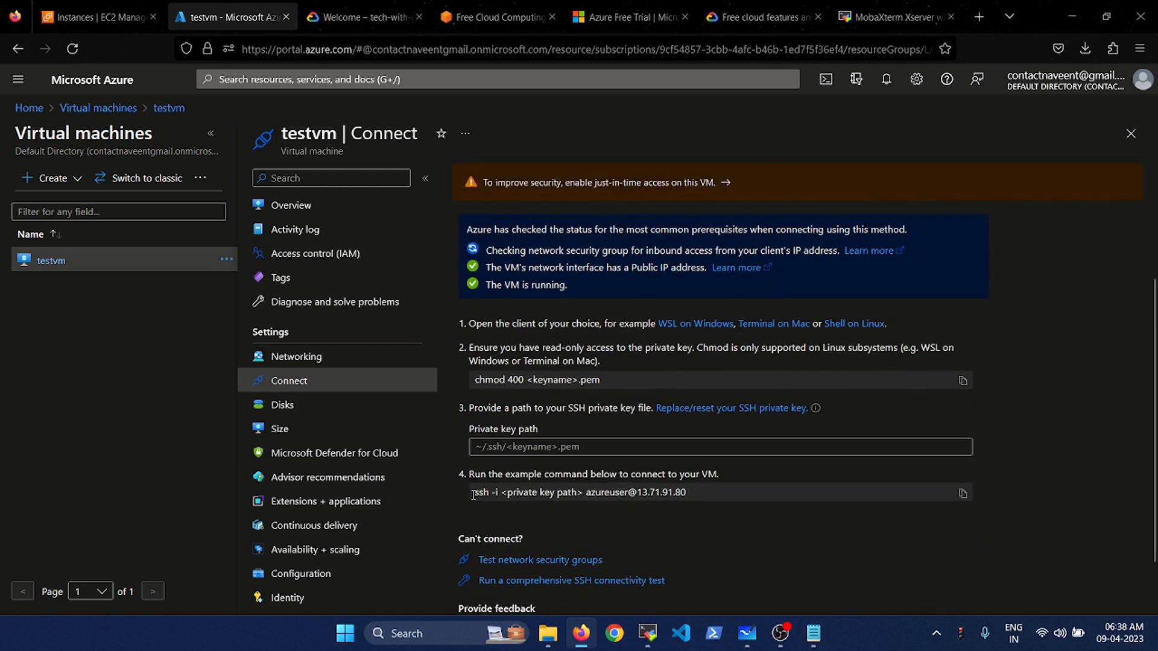
{"action": "left_click_drag", "start_coordinate": [474, 493], "coordinate": [690, 492]}
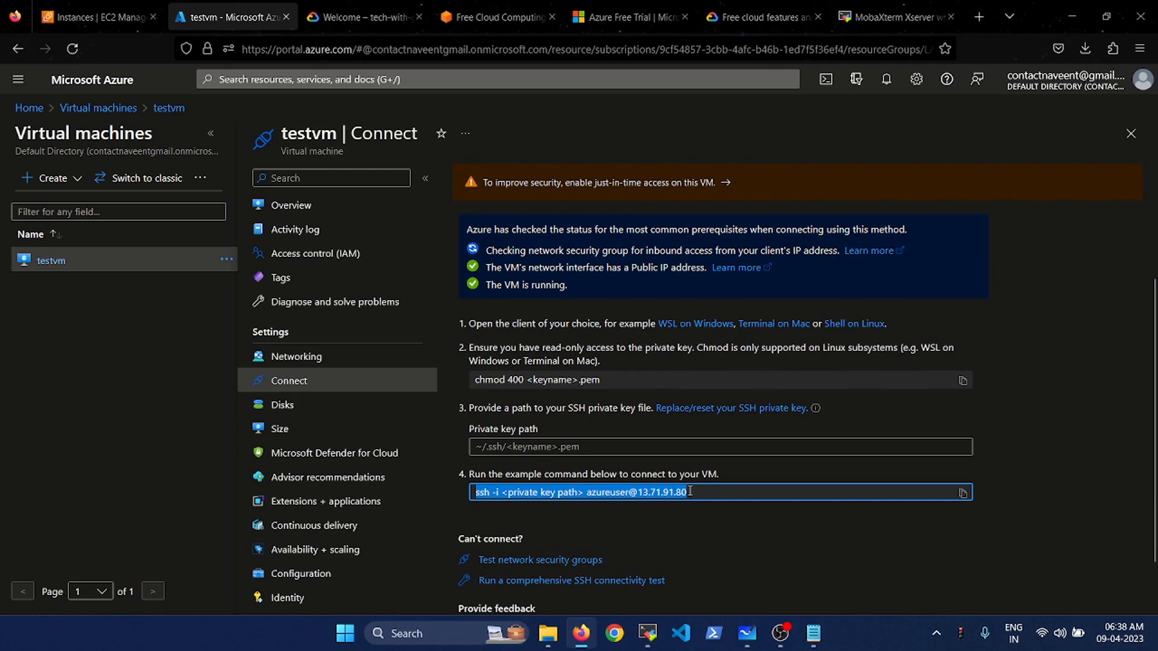
{"action": "left_click", "coordinate": [690, 491]}
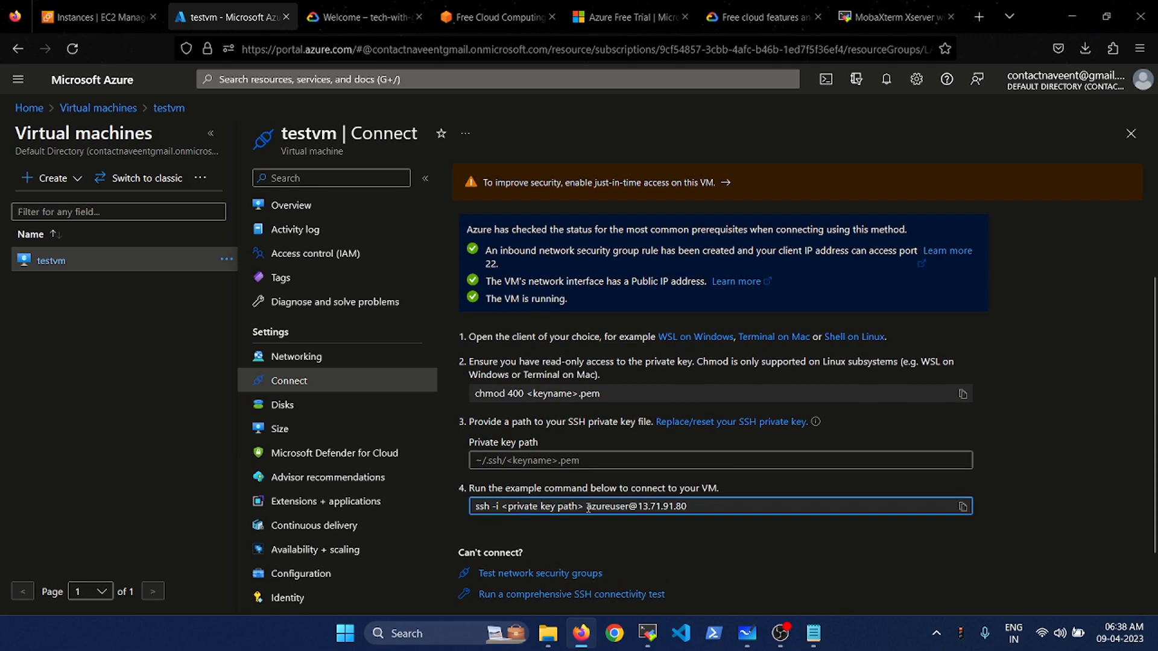
{"action": "left_click_drag", "start_coordinate": [588, 507], "coordinate": [629, 507]}
{"action": "left_click", "coordinate": [691, 507]}
{"action": "left_click_drag", "start_coordinate": [691, 508], "coordinate": [639, 507]}
{"action": "key", "text": "ctrl+c"}
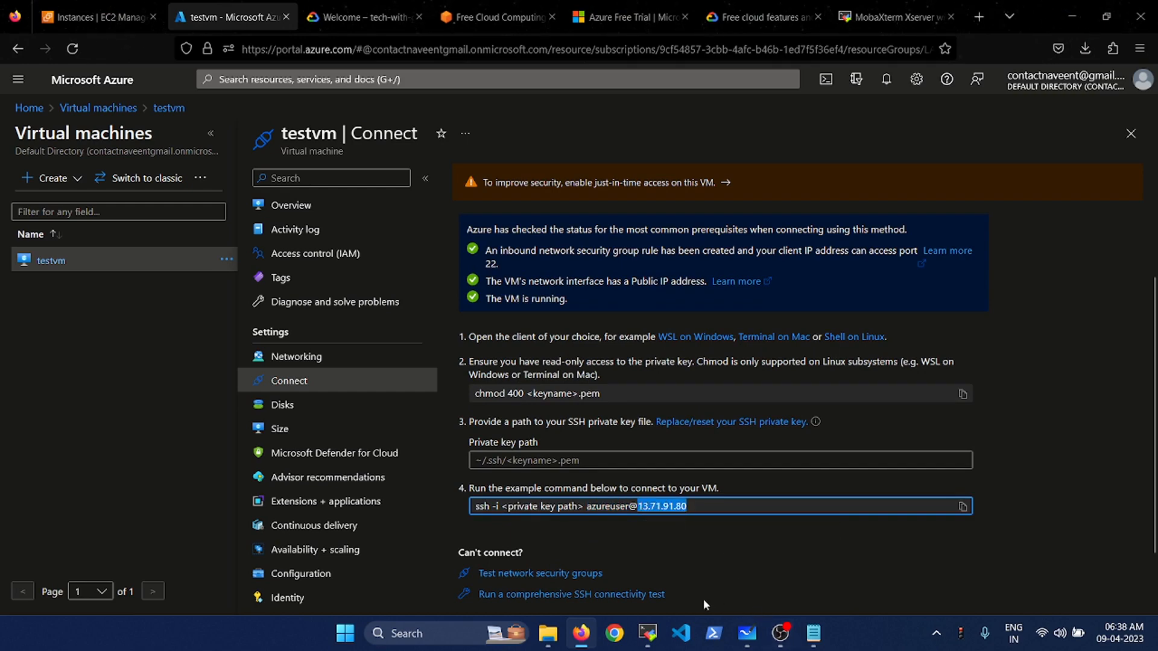
- Bring MobaXterm to the front and close the stopped 18.60.89.67 session tab
{"action": "mouse_move", "coordinate": [647, 633]}
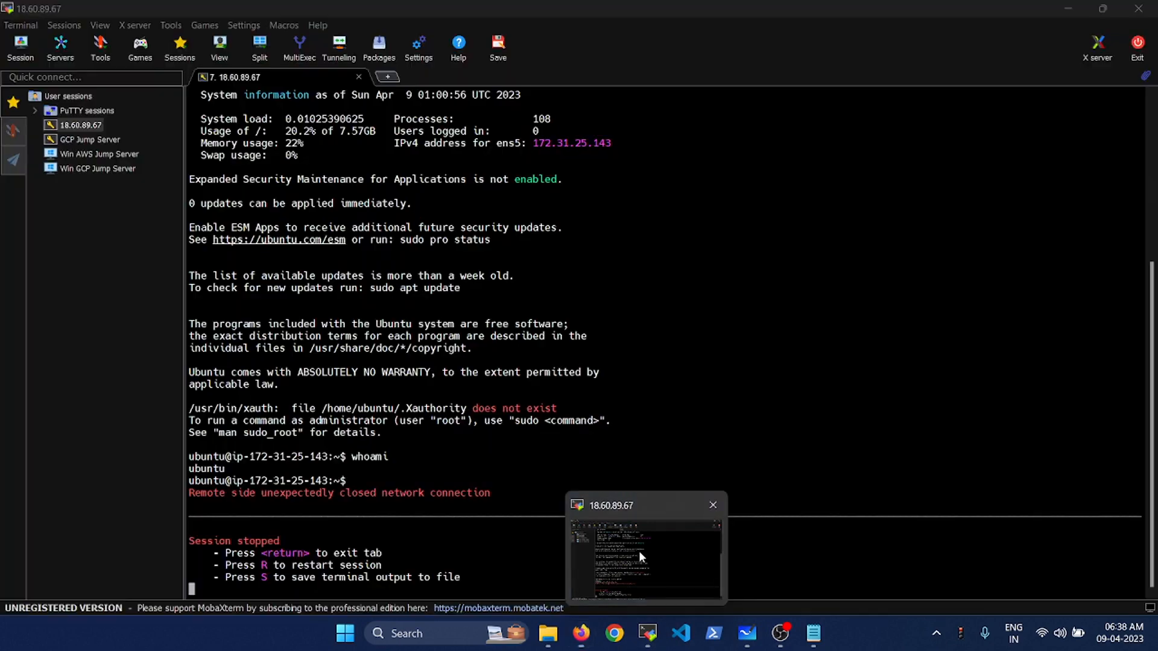
{"action": "left_click", "coordinate": [639, 551]}
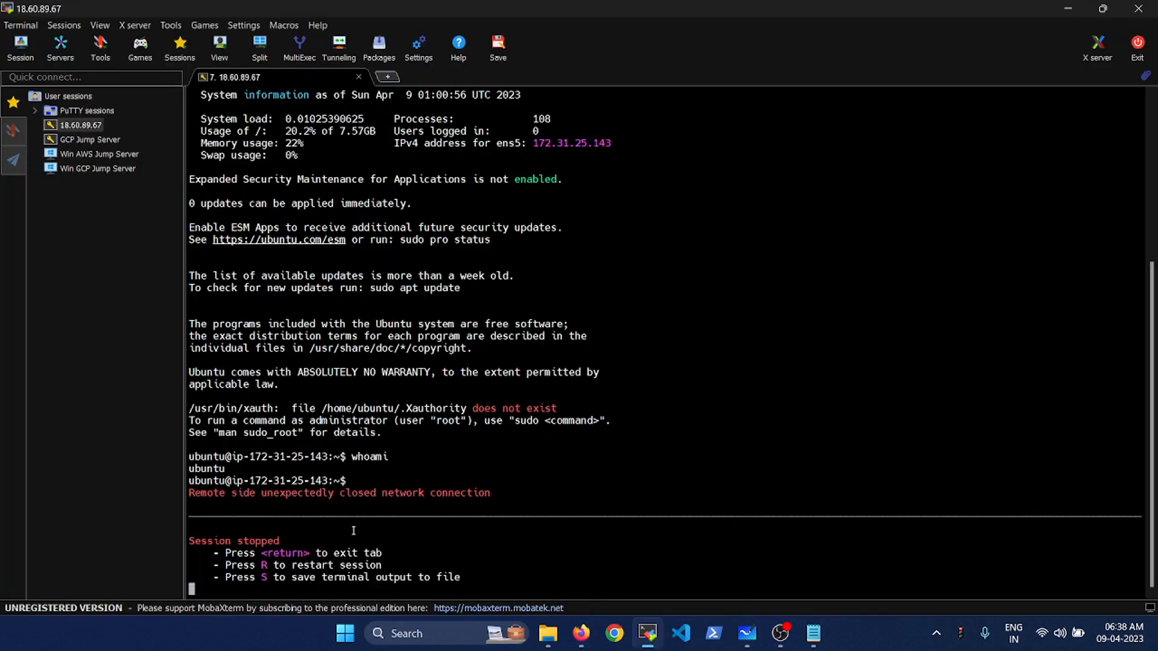
{"action": "left_click", "coordinate": [359, 77]}
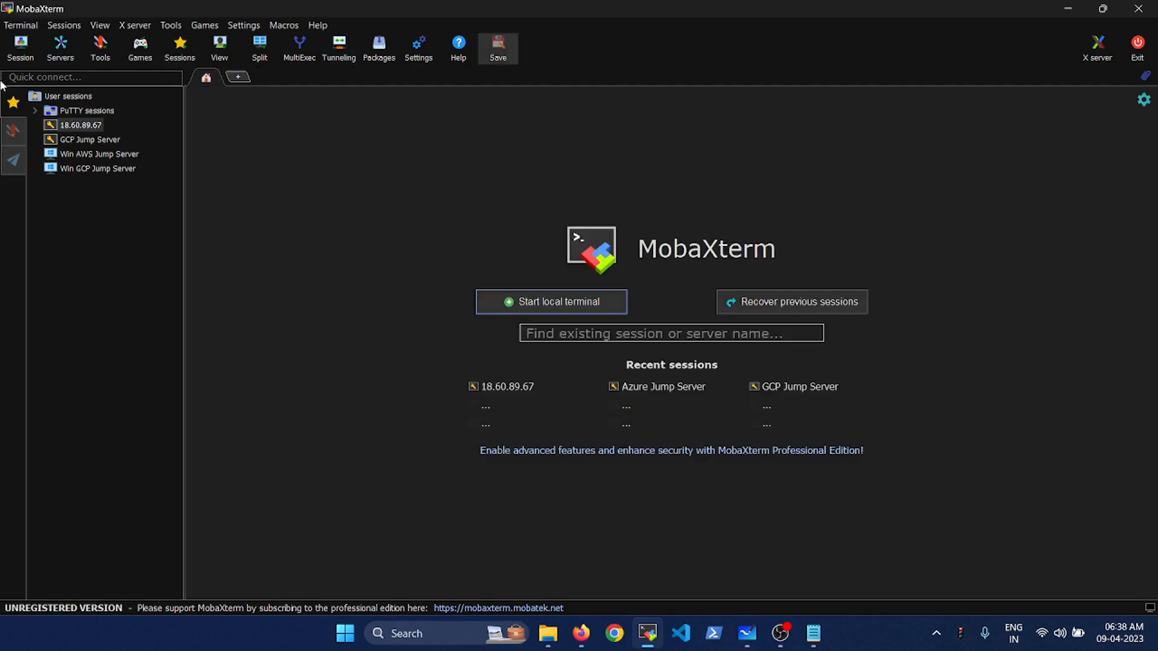
- Set up a new SSH session to 13.71.91.80 using the testvm_key.pem private key
{"action": "left_click", "coordinate": [21, 47]}
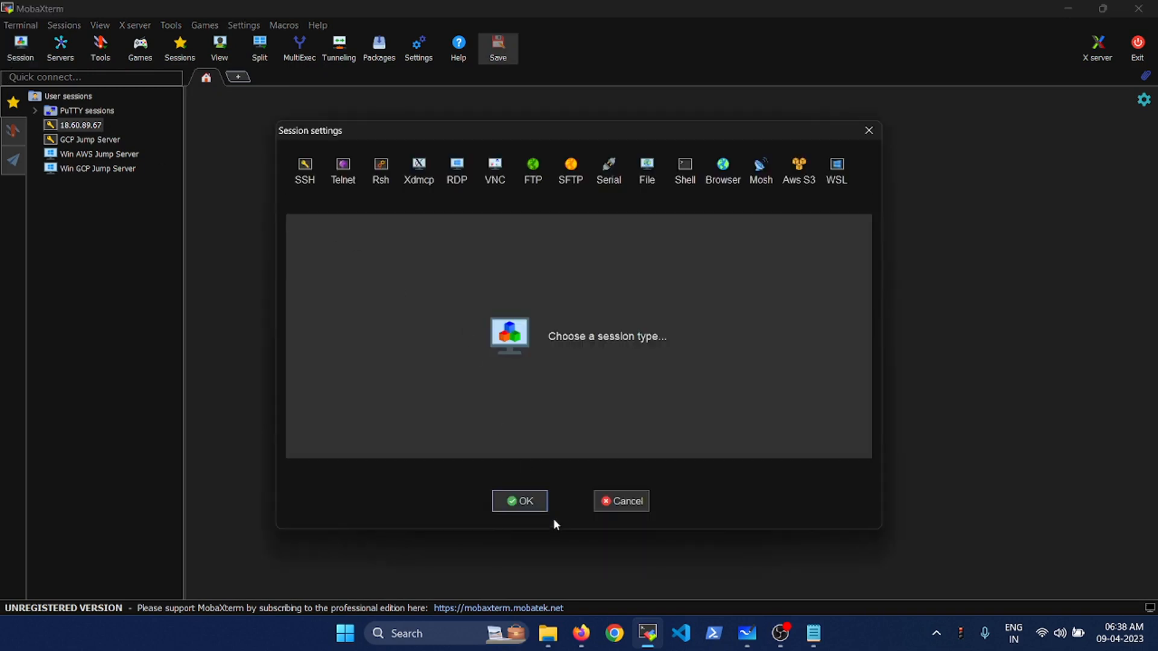
{"action": "left_click", "coordinate": [305, 169]}
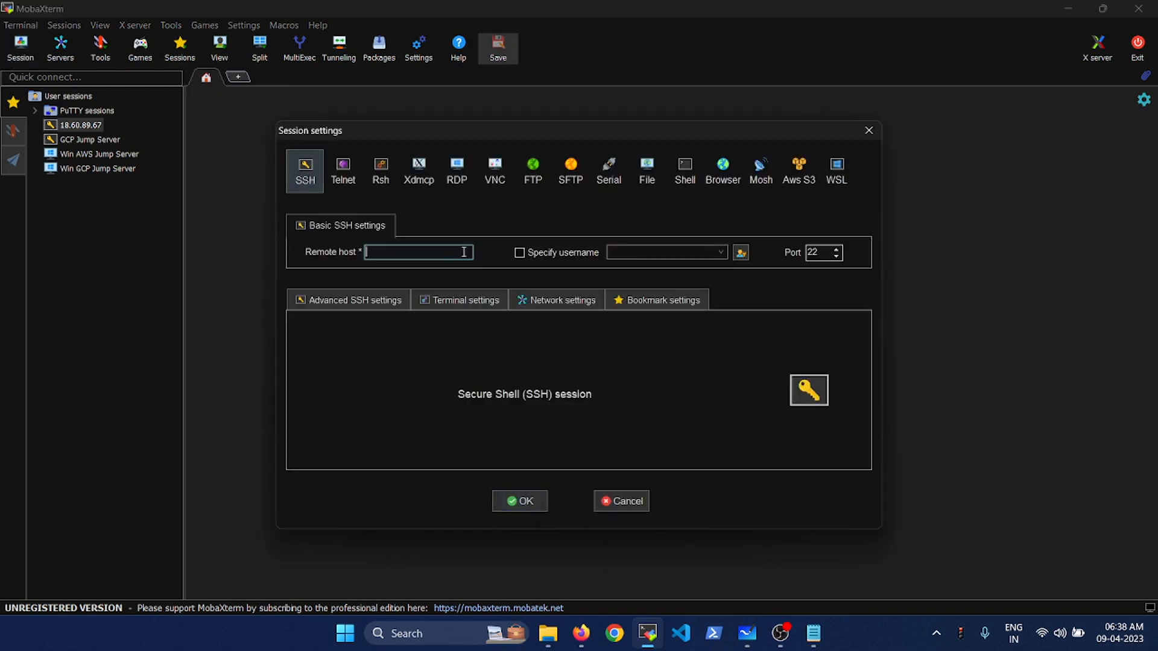
{"action": "key", "text": "ctrl+v"}
{"action": "left_click", "coordinate": [369, 295]}
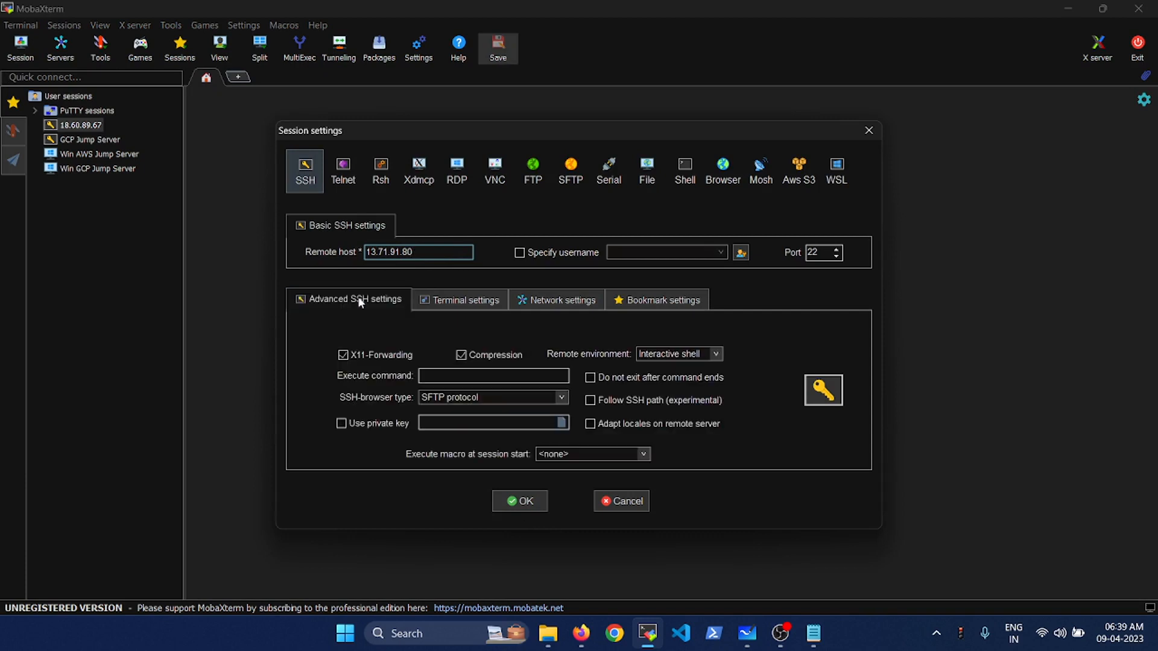
{"action": "left_click", "coordinate": [380, 425]}
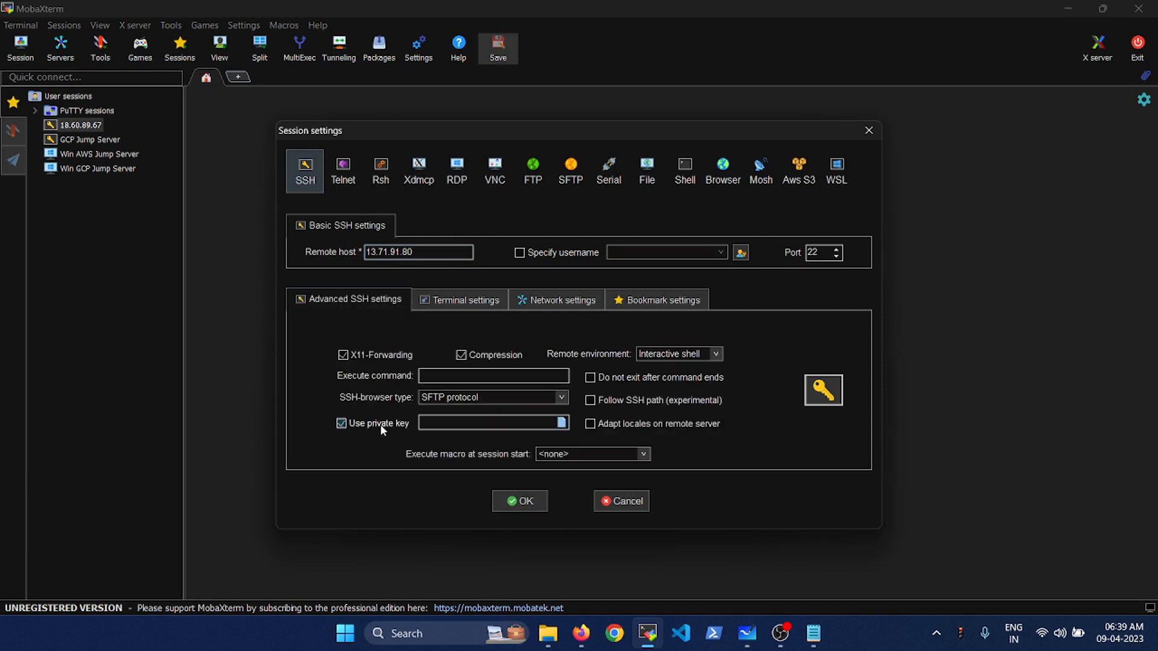
{"action": "left_click", "coordinate": [561, 423]}
{"action": "left_click", "coordinate": [492, 296]}
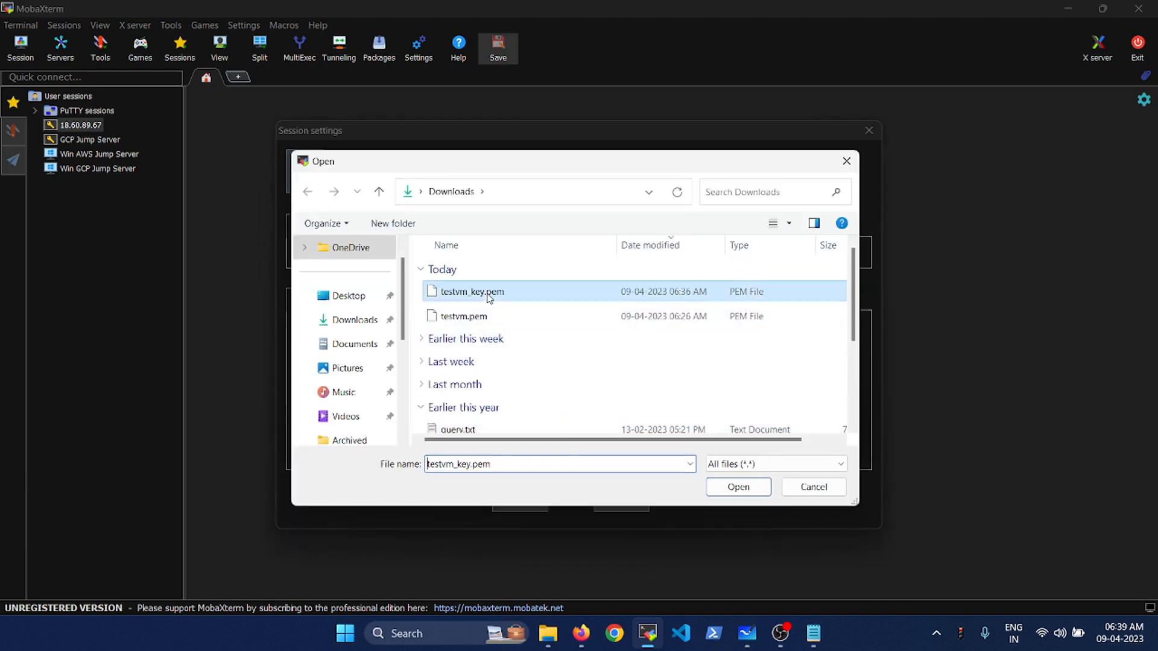
{"action": "left_click", "coordinate": [719, 486]}
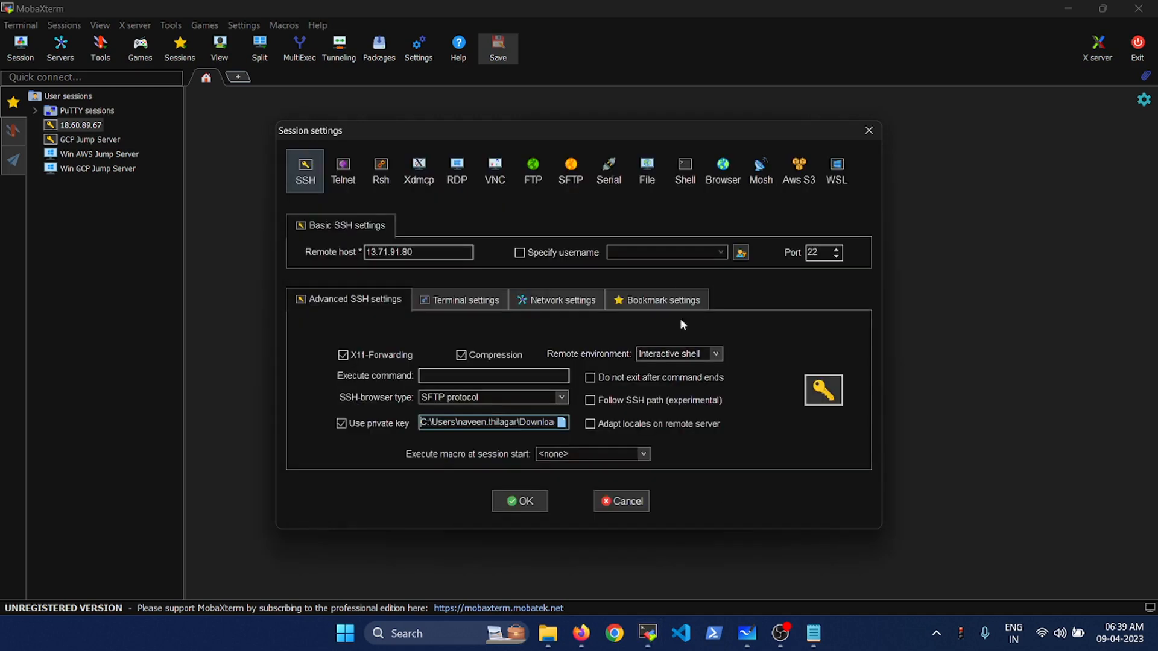
- Set the login username to azureuser, copied from the portal, and connect
{"action": "left_click", "coordinate": [570, 253]}
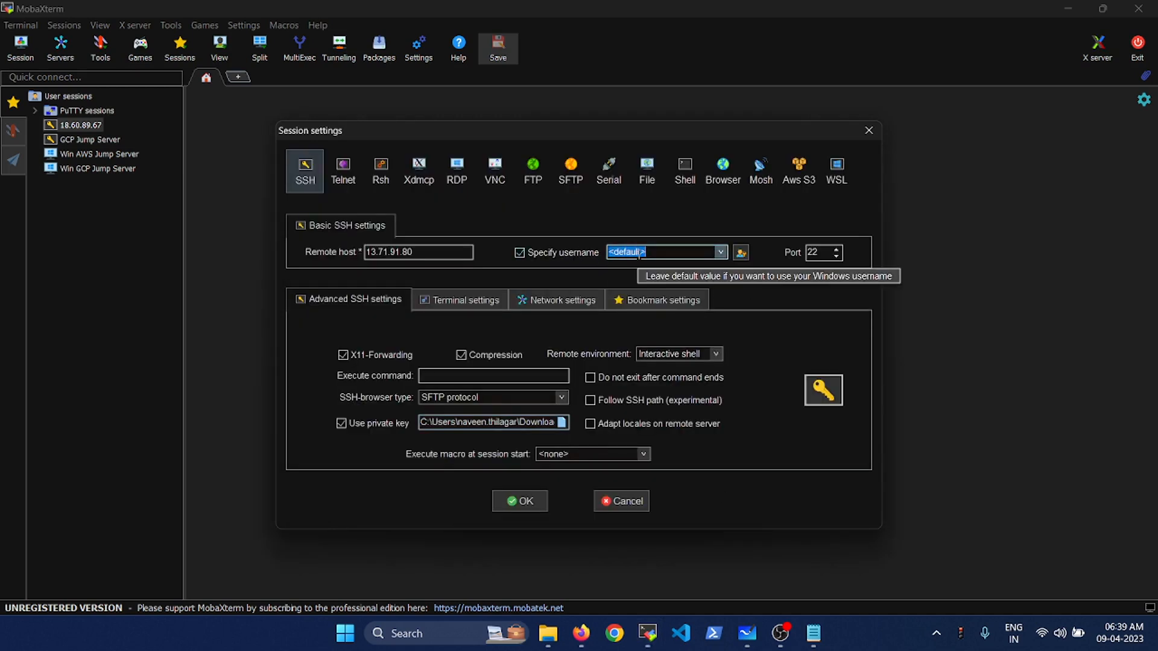
{"action": "key", "text": "alt+Tab"}
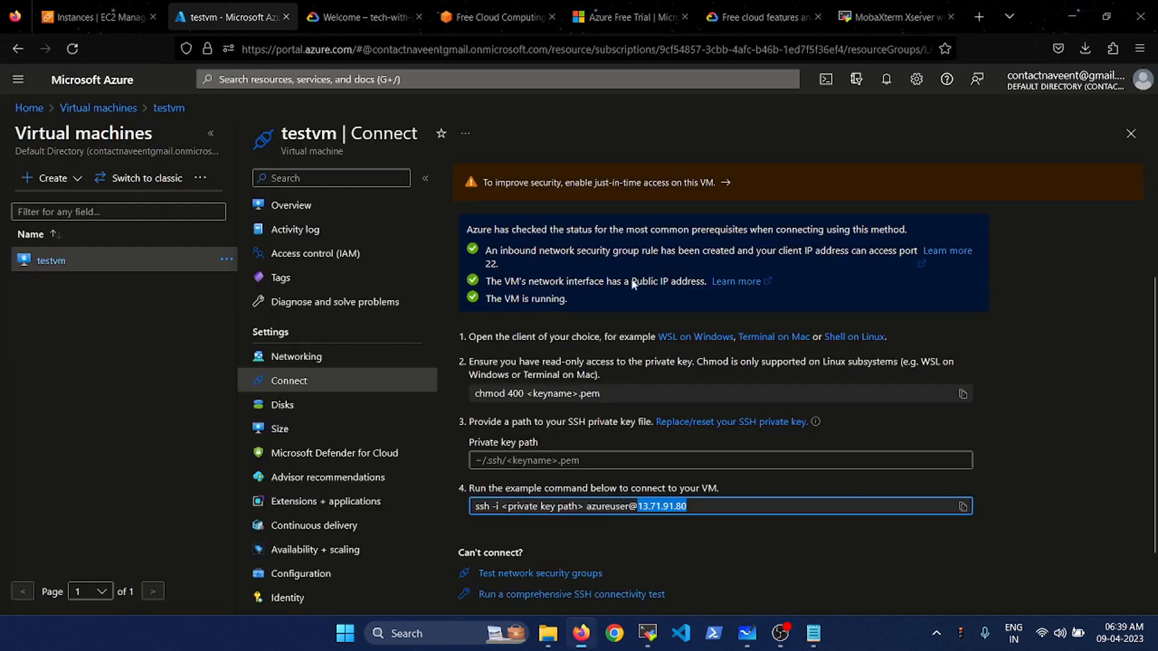
{"action": "double_click", "coordinate": [602, 505]}
{"action": "key", "text": "ctrl+c"}
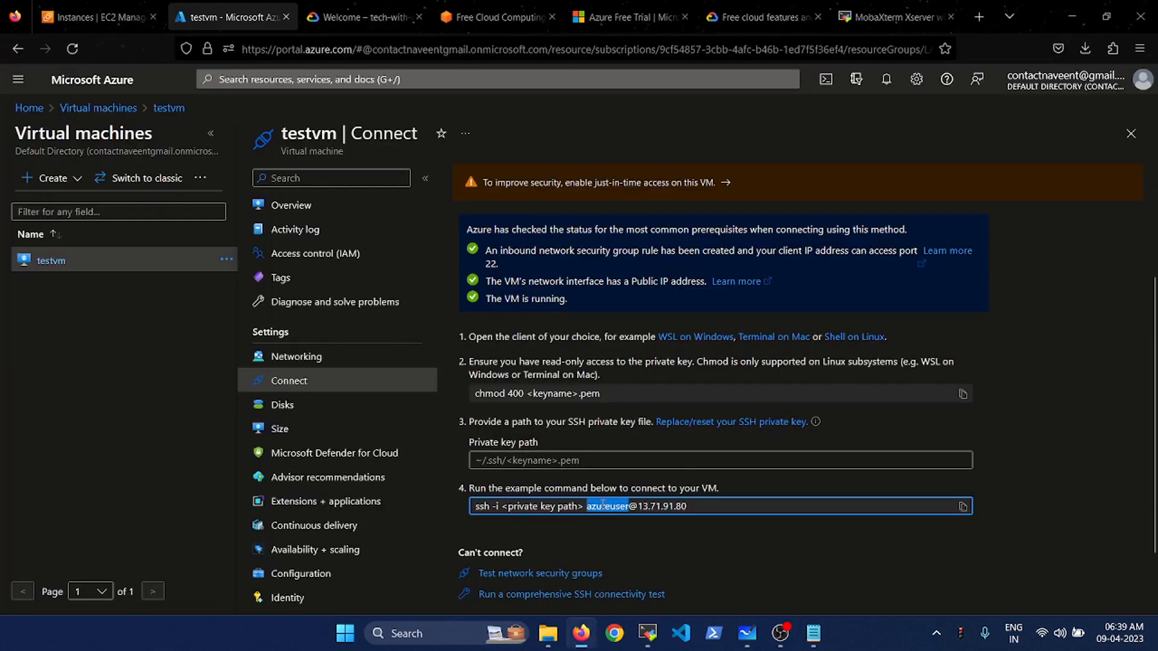
{"action": "key", "text": "alt+Tab"}
{"action": "left_click", "coordinate": [668, 252]}
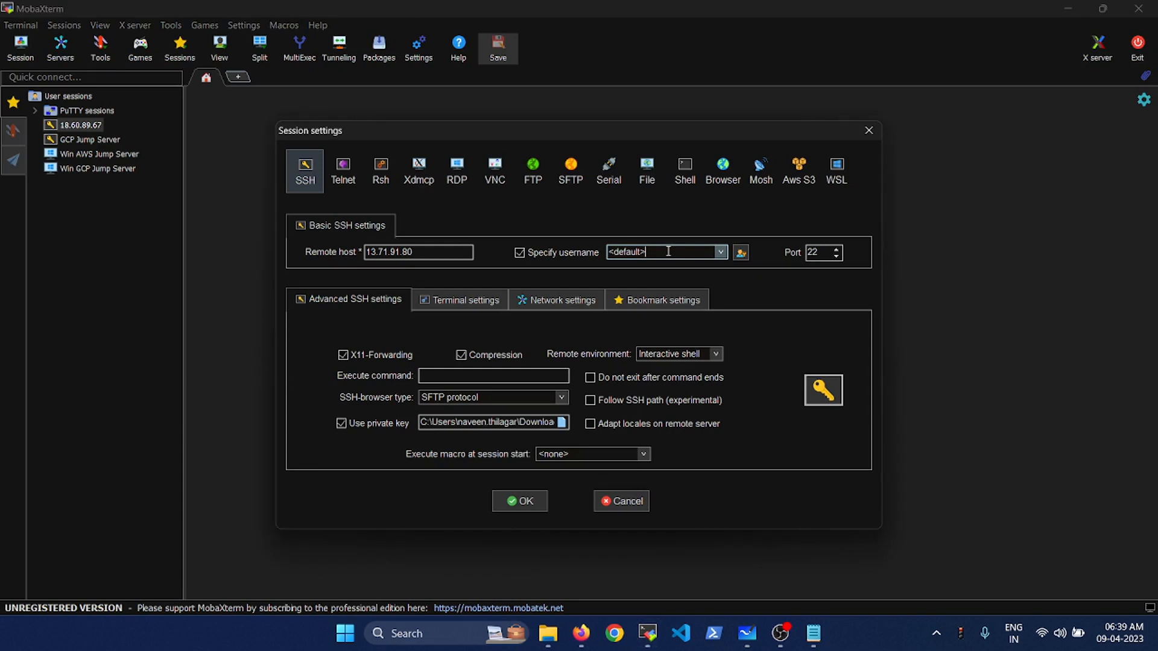
{"action": "key", "text": "ctrl+a"}
{"action": "key", "text": "ctrl+v"}
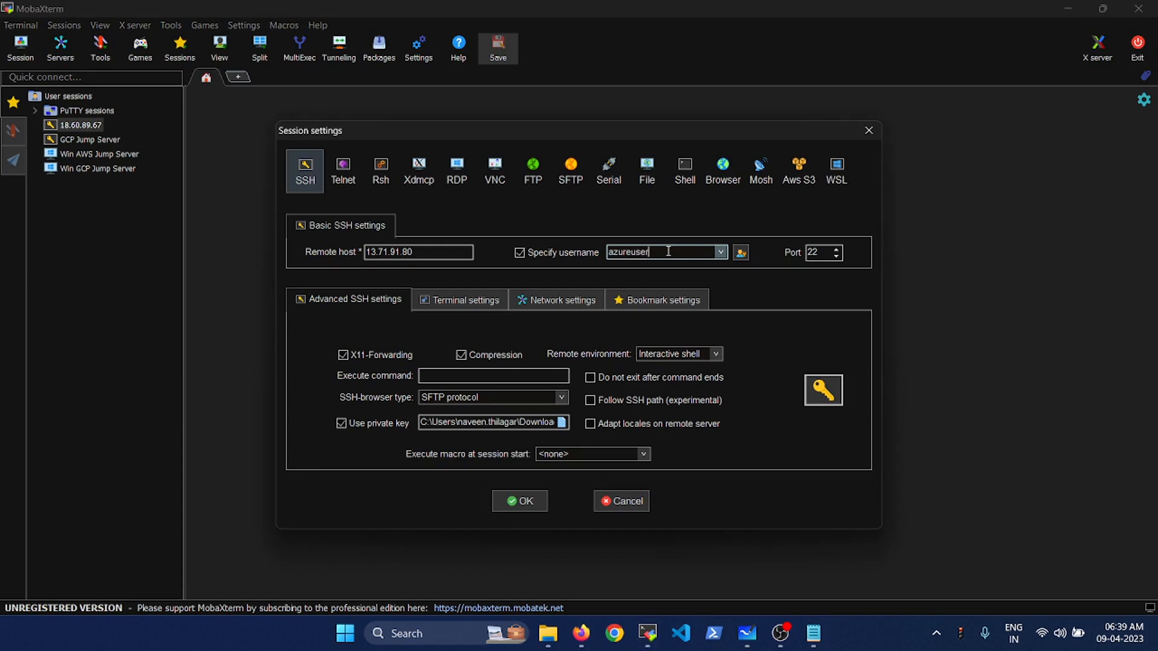
{"action": "left_click", "coordinate": [521, 501]}
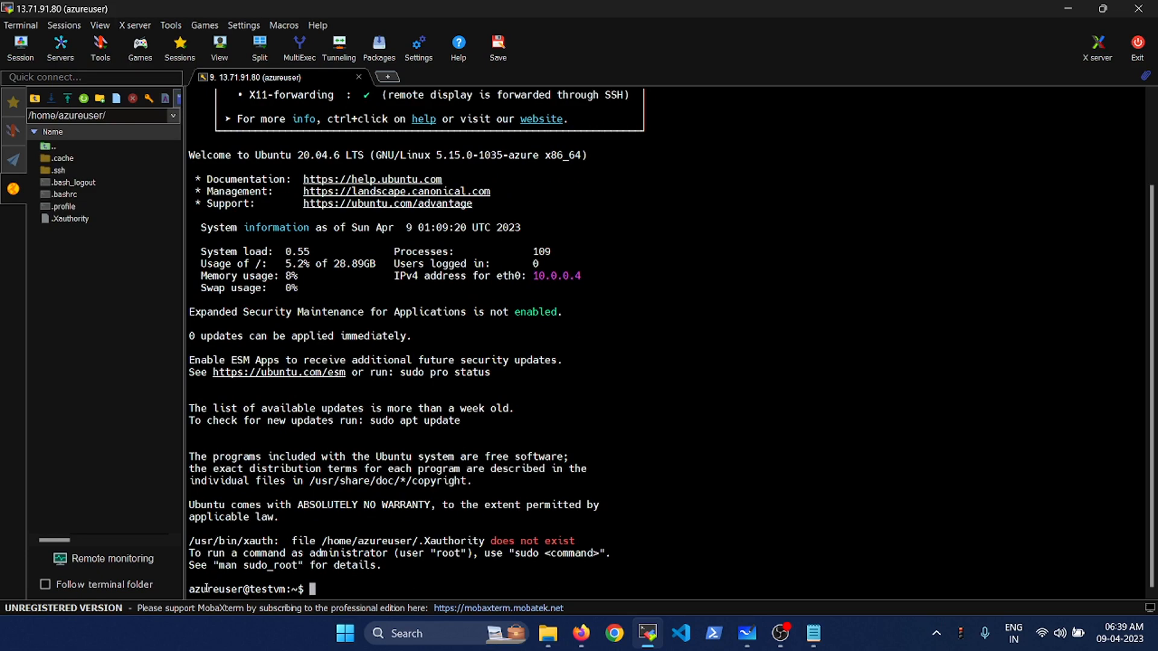
- Check the azureuser@testvm prompt and become root with sudo su
{"action": "double_click", "coordinate": [207, 589]}
{"action": "double_click", "coordinate": [270, 589]}
{"action": "left_click", "coordinate": [214, 591]}
{"action": "double_click", "coordinate": [222, 589]}
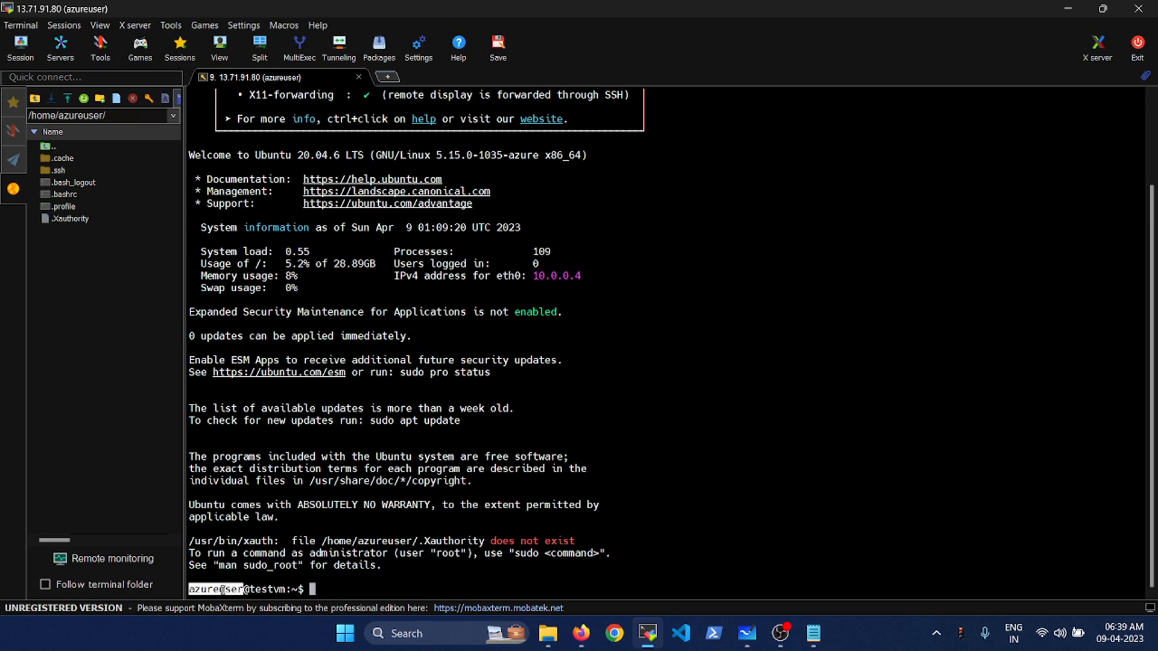
{"action": "double_click", "coordinate": [270, 589]}
{"action": "left_click", "coordinate": [350, 596]}
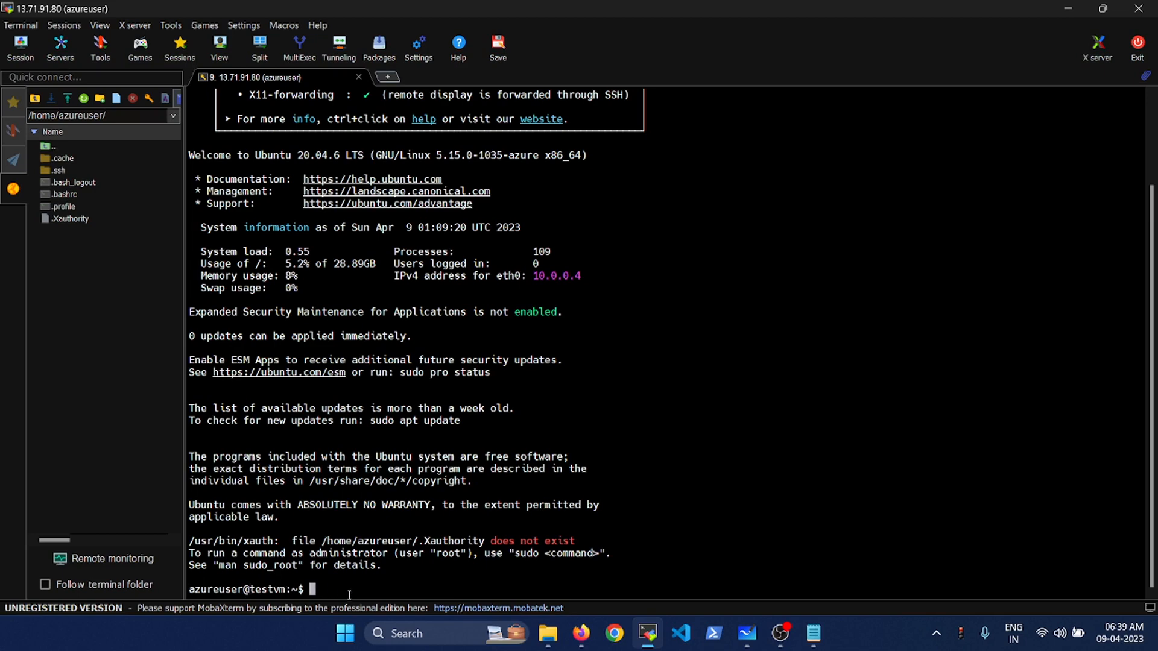
{"action": "type", "text": "sudo su"}
{"action": "key", "text": "Return"}
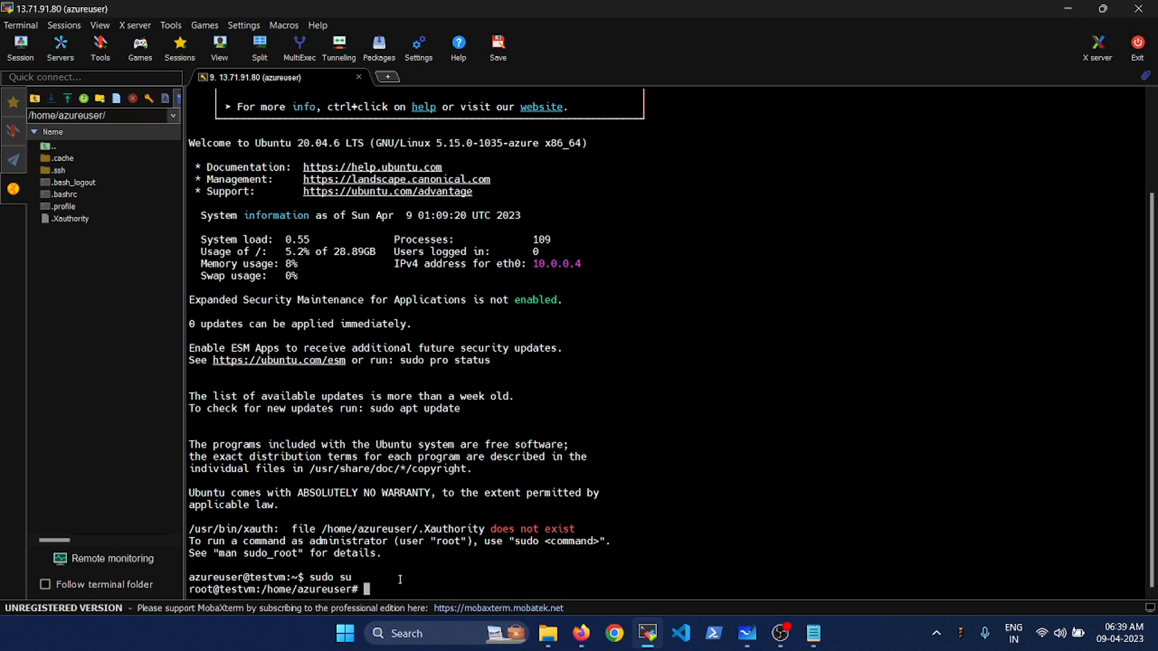
- Go to root's home with cd, then exit root and log out of testvm
{"action": "type", "text": "cd"}
{"action": "key", "text": "Return"}
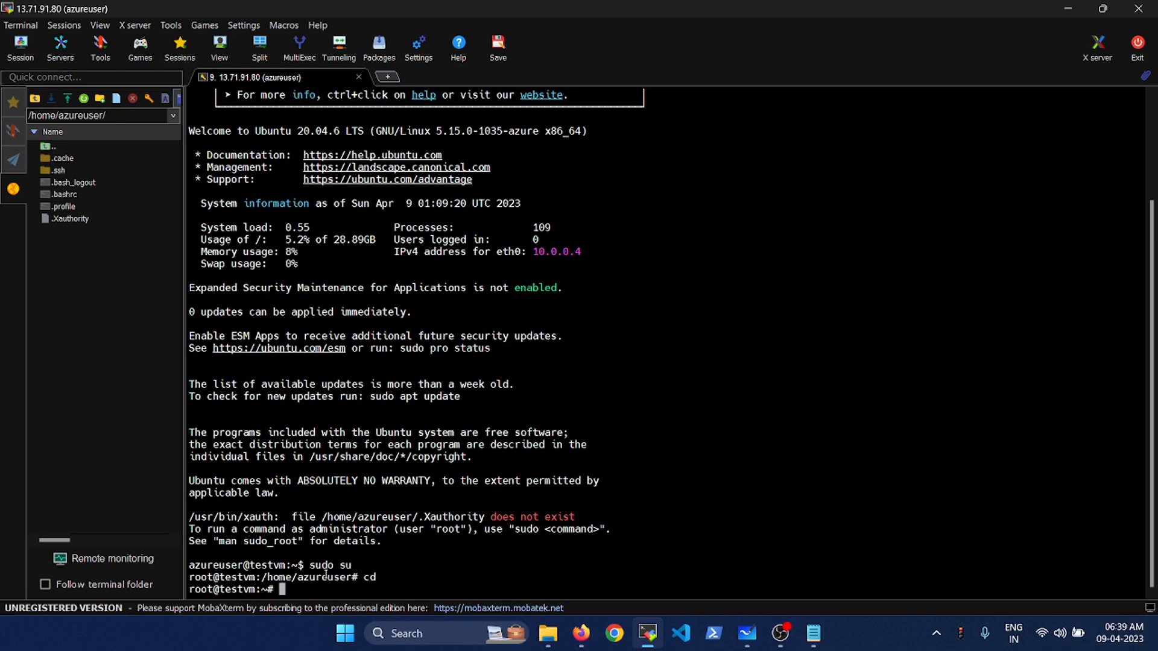
{"action": "double_click", "coordinate": [199, 590]}
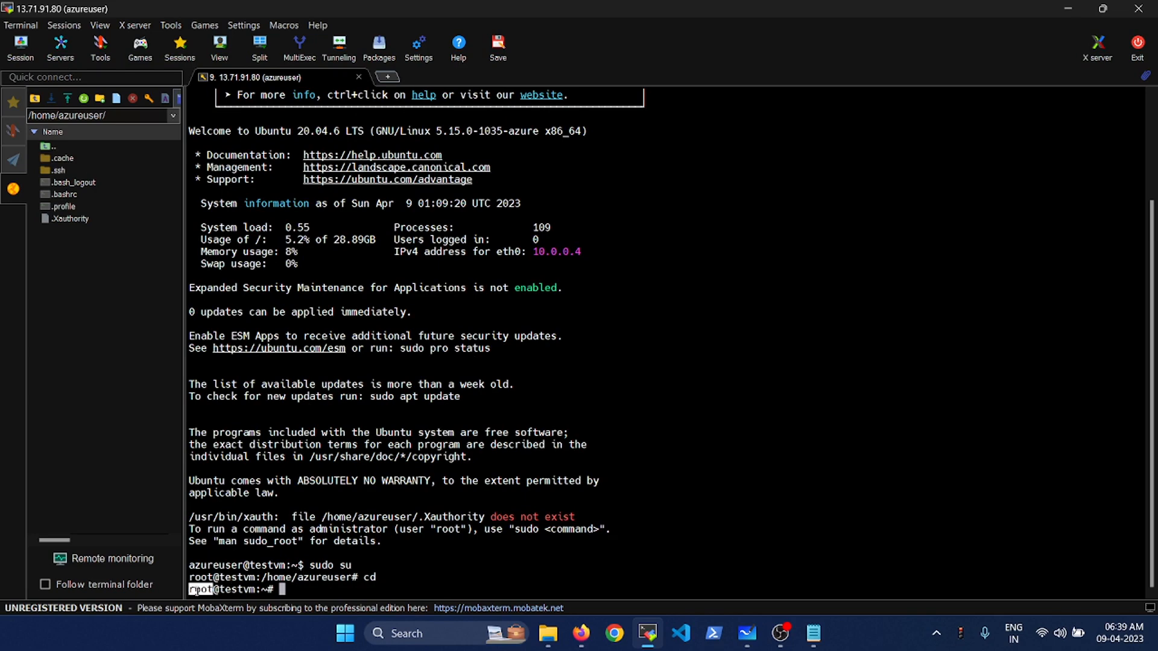
{"action": "double_click", "coordinate": [242, 590]}
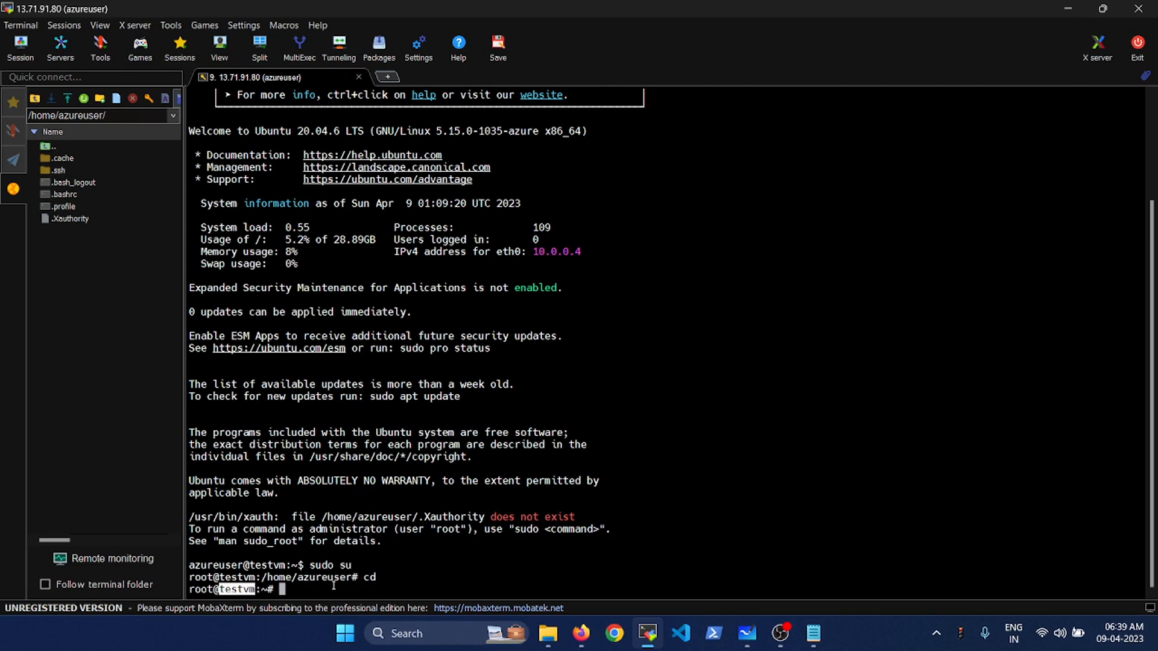
{"action": "left_click", "coordinate": [333, 587]}
{"action": "type", "text": "exit"}
{"action": "key", "text": "Return"}
{"action": "type", "text": "e"}
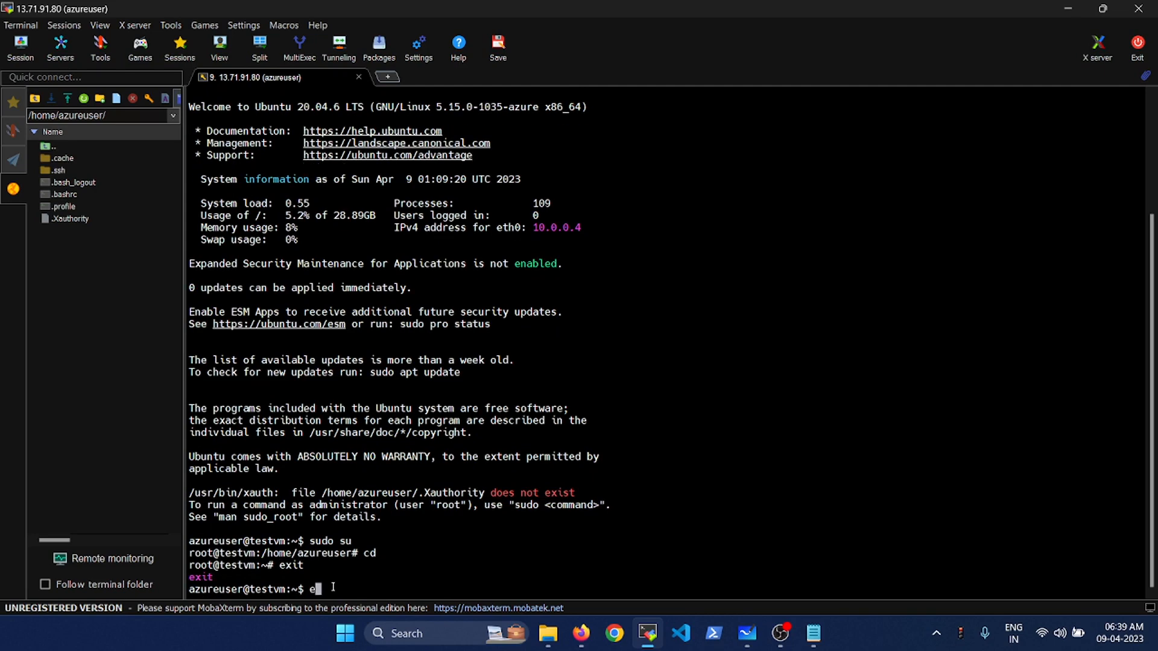
{"action": "type", "text": "xit"}
{"action": "key", "text": "Return"}
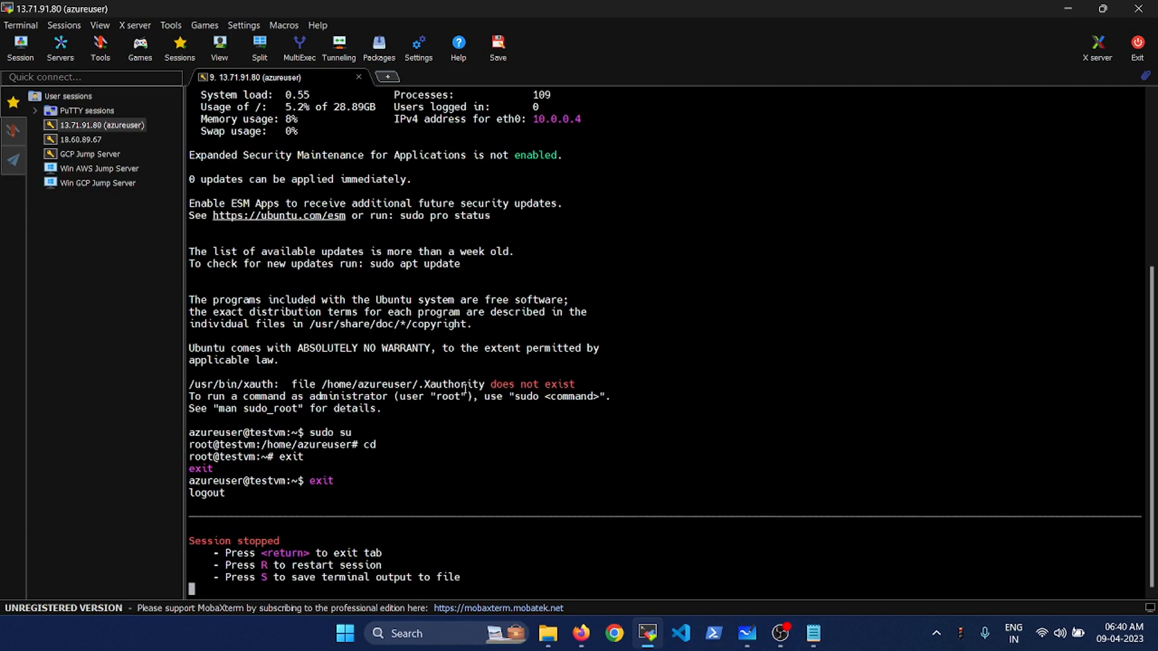
{"action": "key", "text": "alt+Tab"}
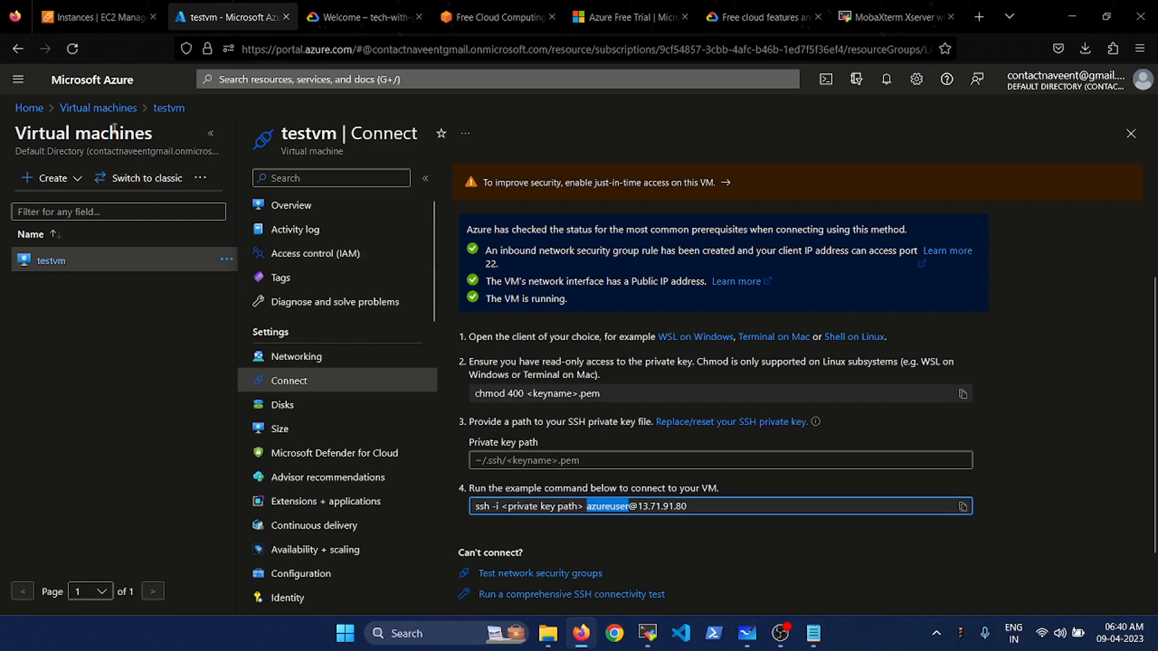
- Delete testvm along with its OS disk, NIC and public IP, acknowledging the warning
{"action": "left_click", "coordinate": [30, 109]}
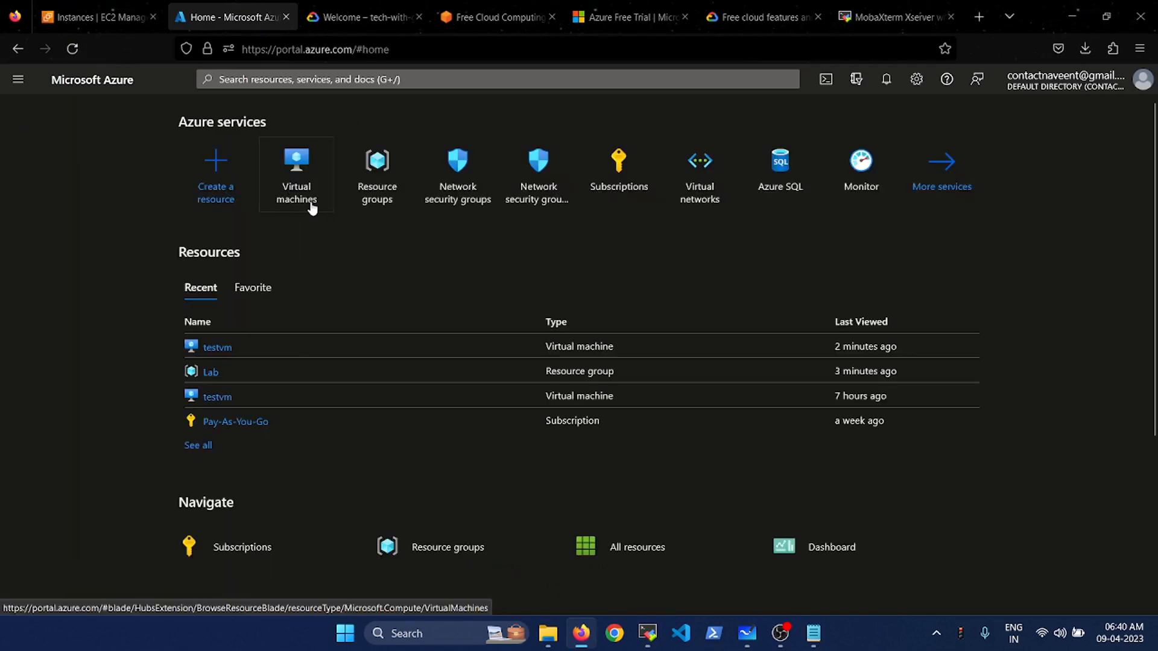
{"action": "left_click", "coordinate": [311, 207]}
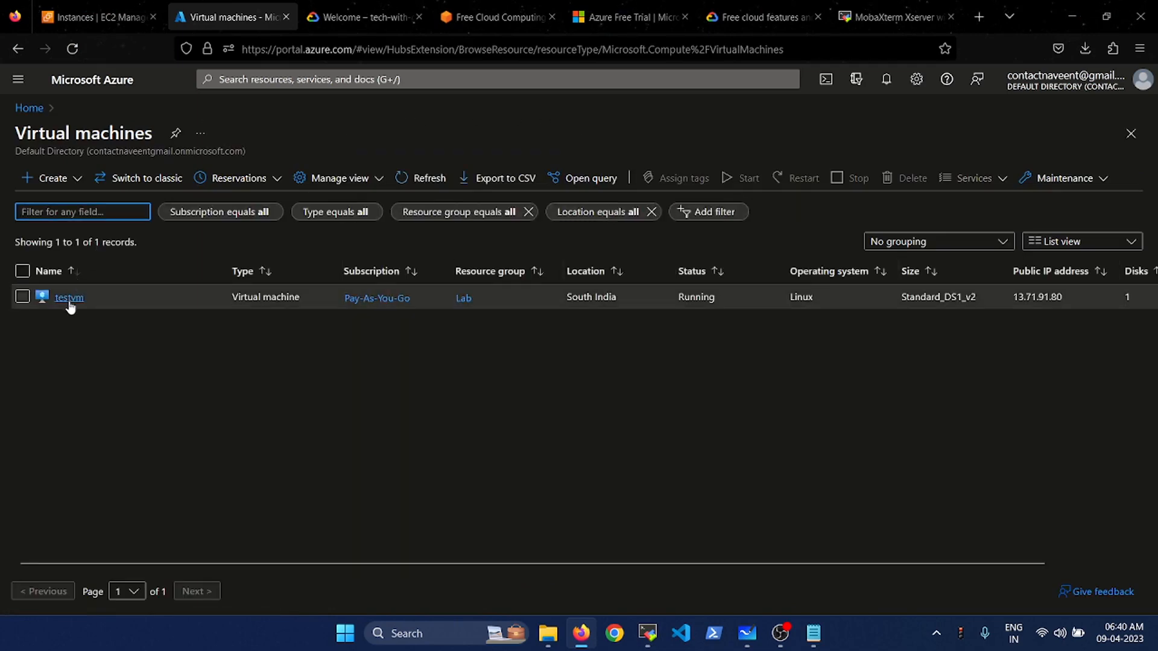
{"action": "left_click", "coordinate": [69, 302]}
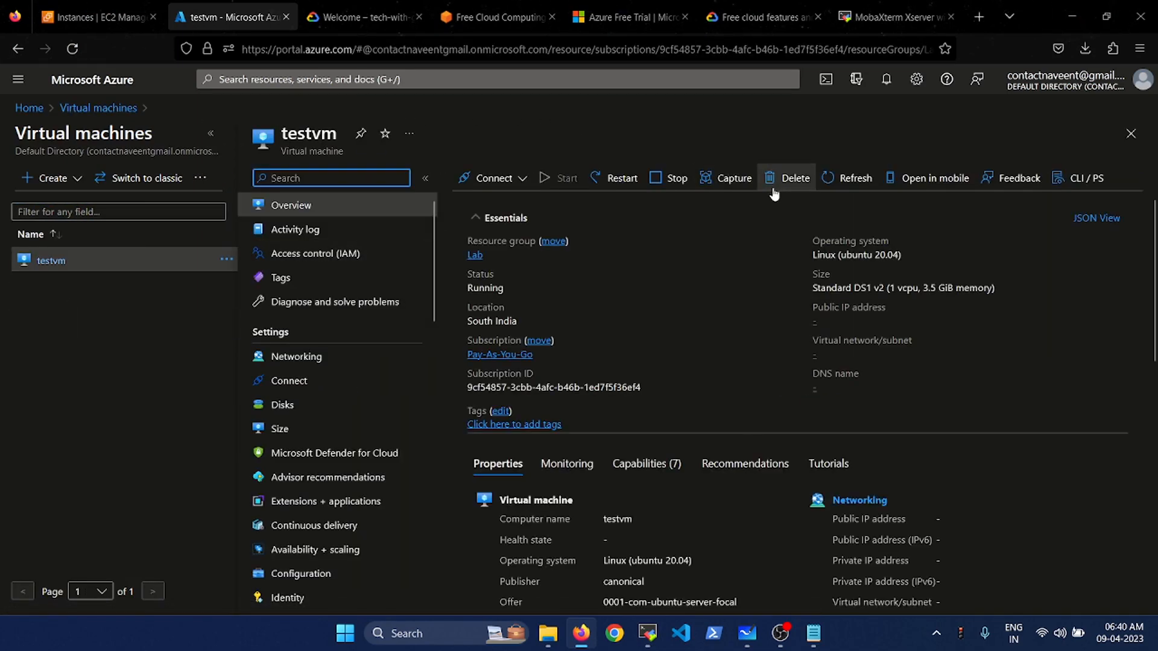
{"action": "left_click", "coordinate": [809, 185]}
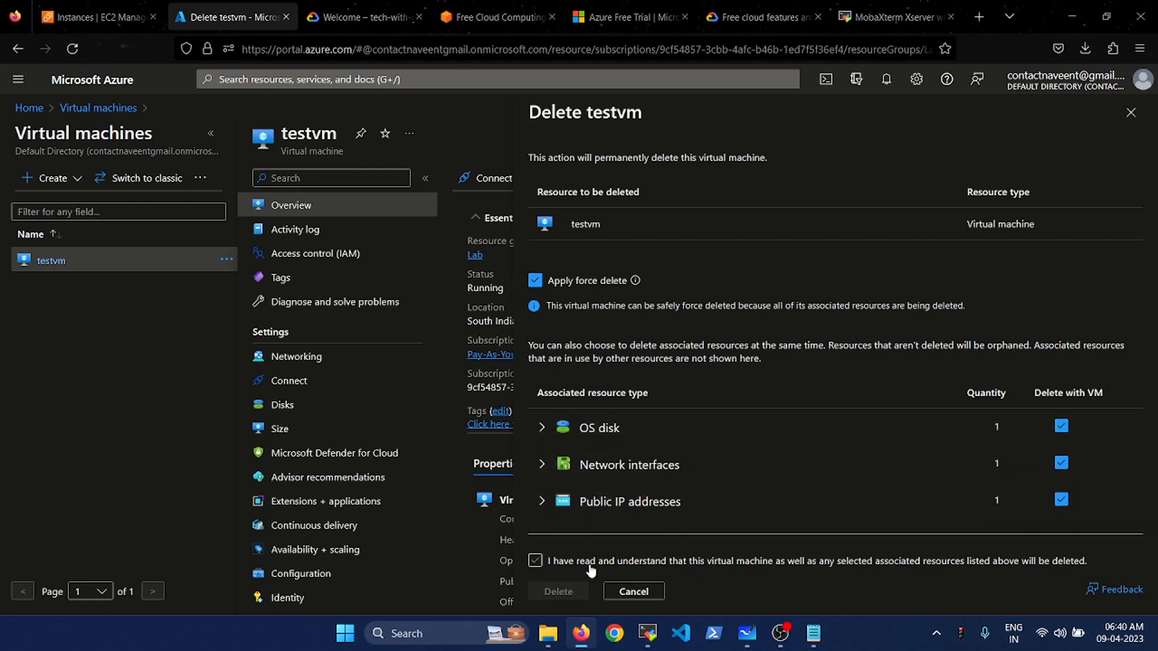
{"action": "left_click", "coordinate": [536, 561]}
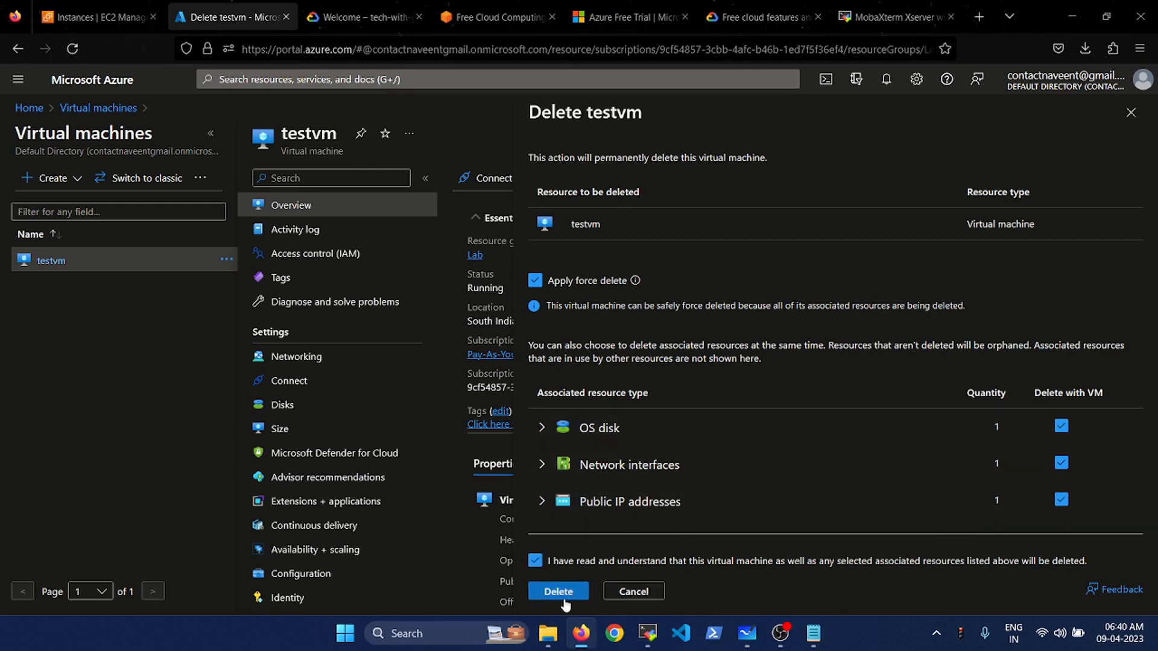
{"action": "left_click", "coordinate": [634, 591]}
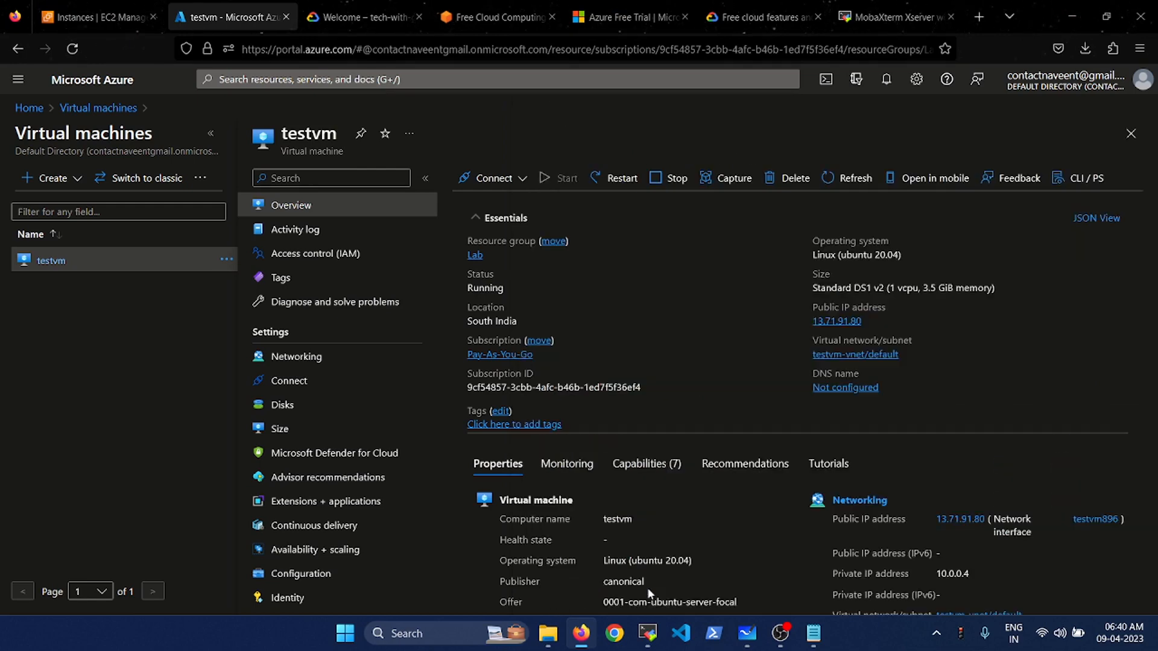
- Open the Lab resource group from Resource groups in the Azure portal
{"action": "left_click", "coordinate": [30, 108]}
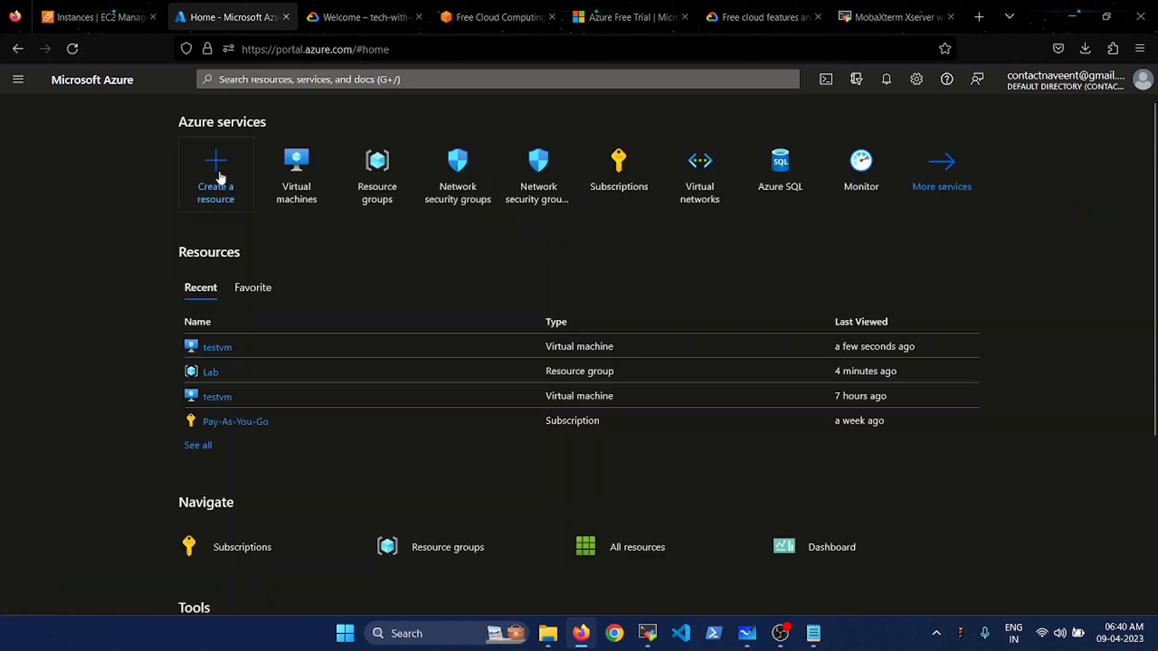
{"action": "left_click", "coordinate": [398, 203]}
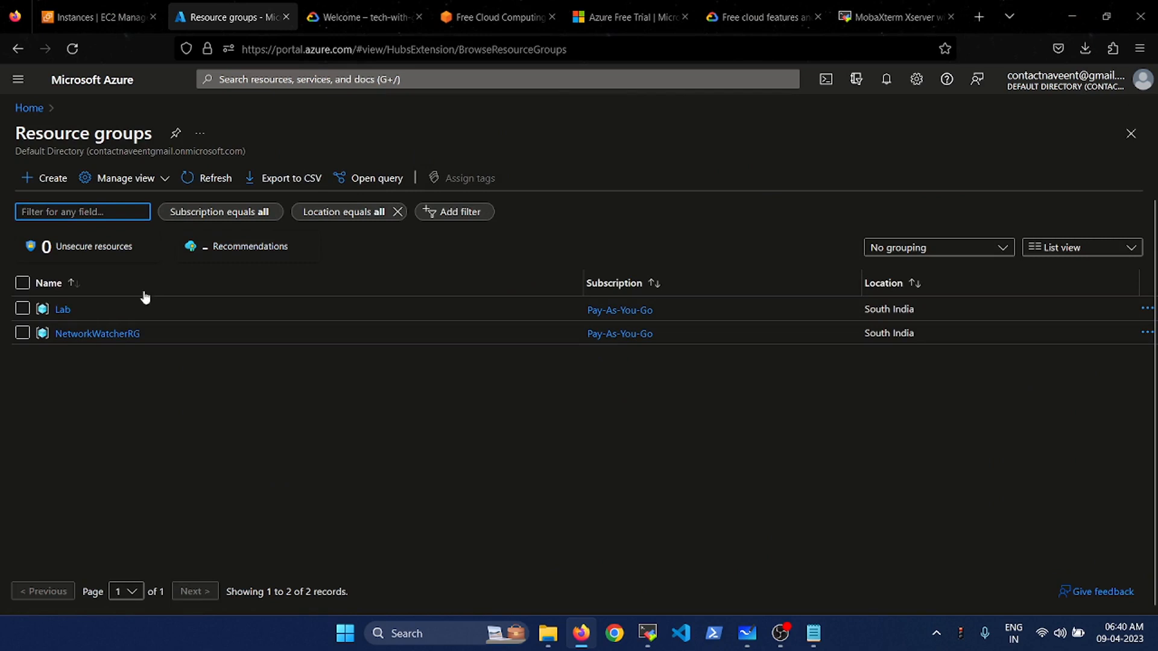
{"action": "left_click", "coordinate": [62, 310]}
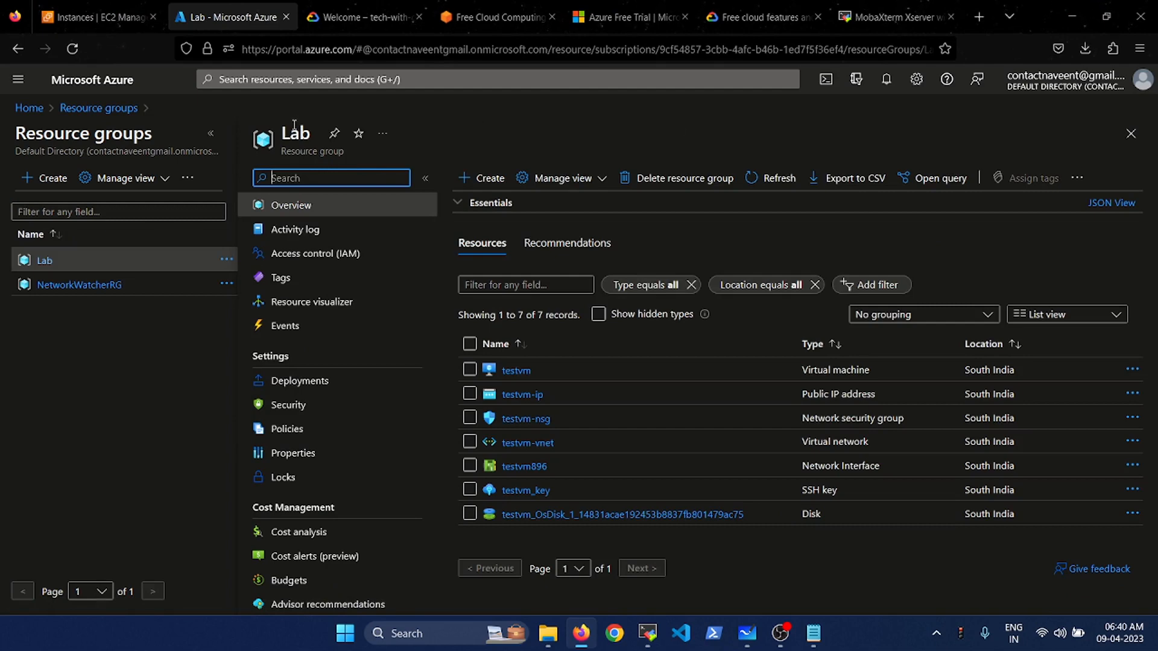
{"action": "left_click", "coordinate": [35, 110]}
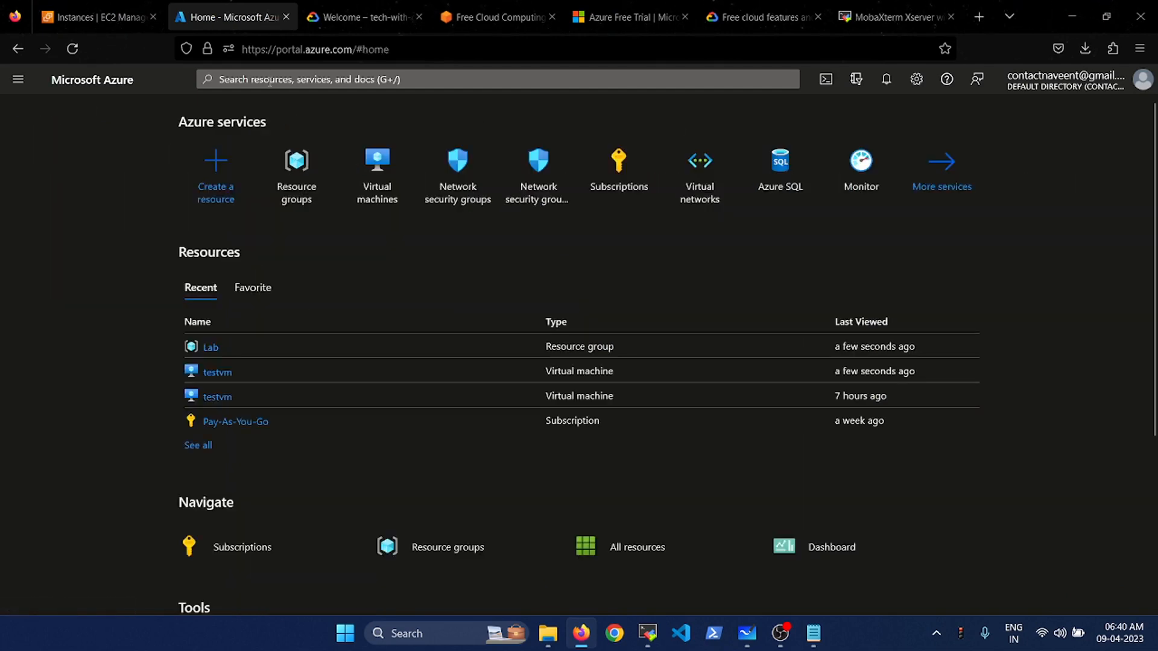
{"action": "left_click", "coordinate": [270, 80]}
{"action": "type", "text": "res"}
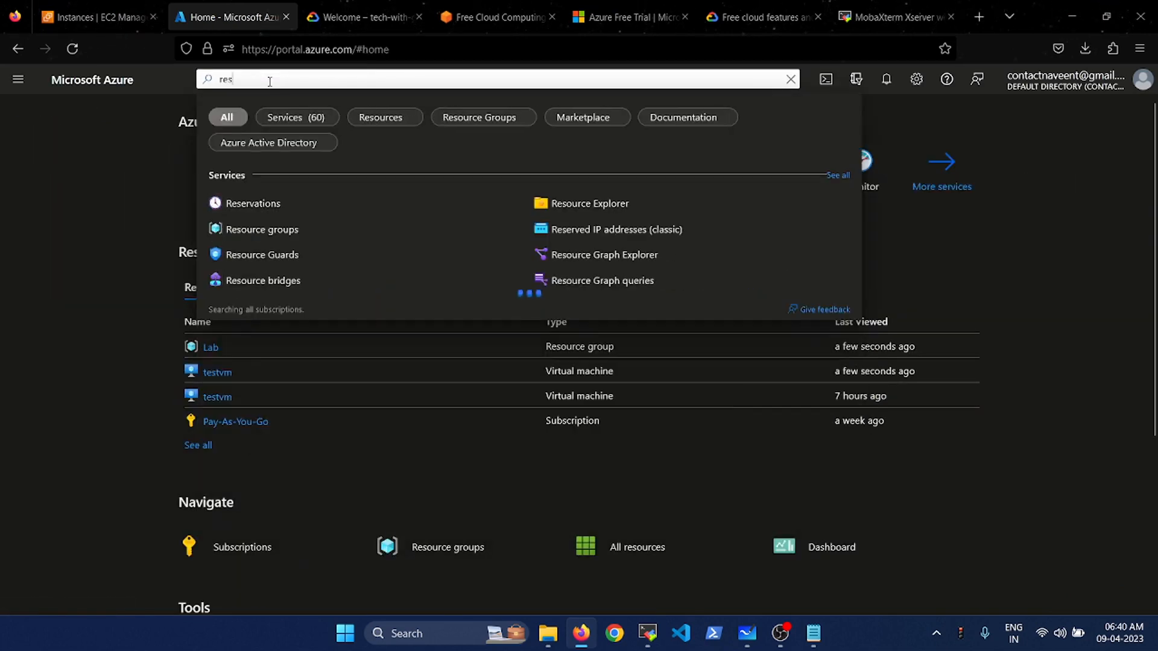
{"action": "left_click", "coordinate": [260, 230]}
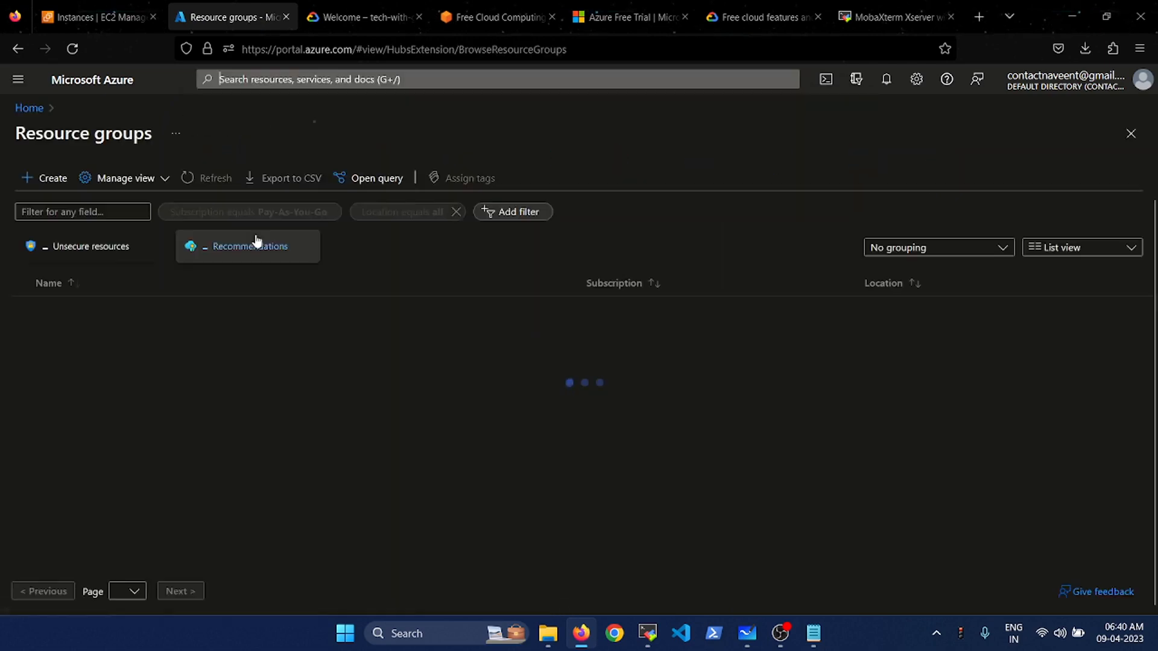
{"action": "left_click", "coordinate": [63, 315]}
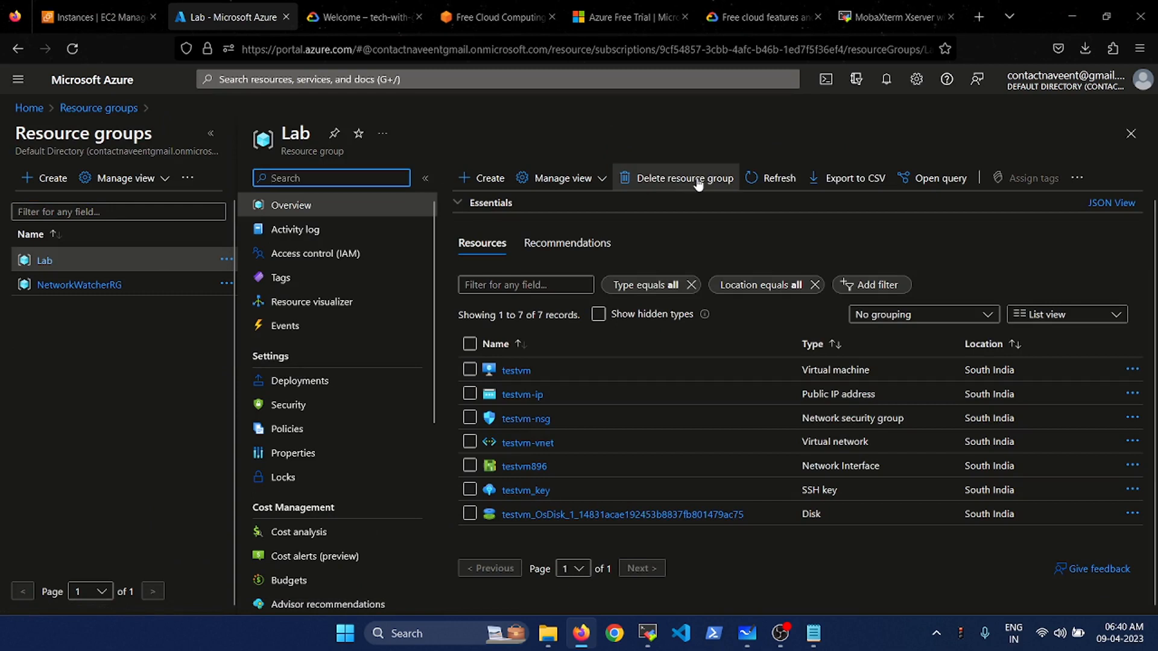
- Delete the Lab resource group with Apply force delete on, confirming with the name 'Lab'
{"action": "left_click", "coordinate": [697, 179]}
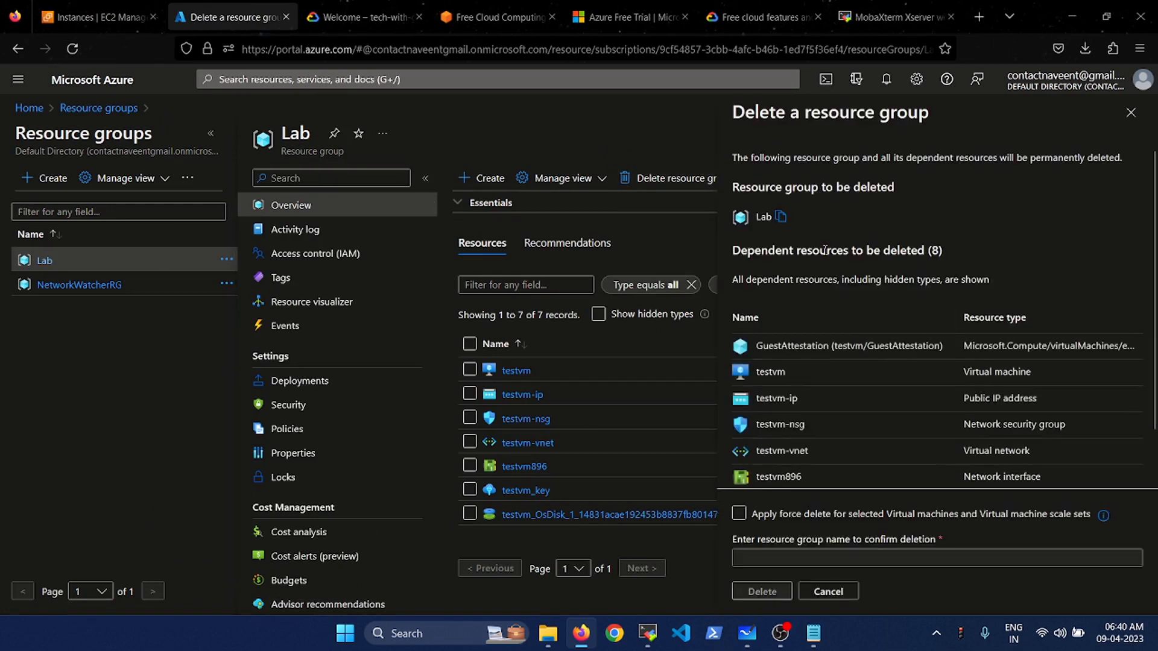
{"action": "left_click", "coordinate": [781, 218]}
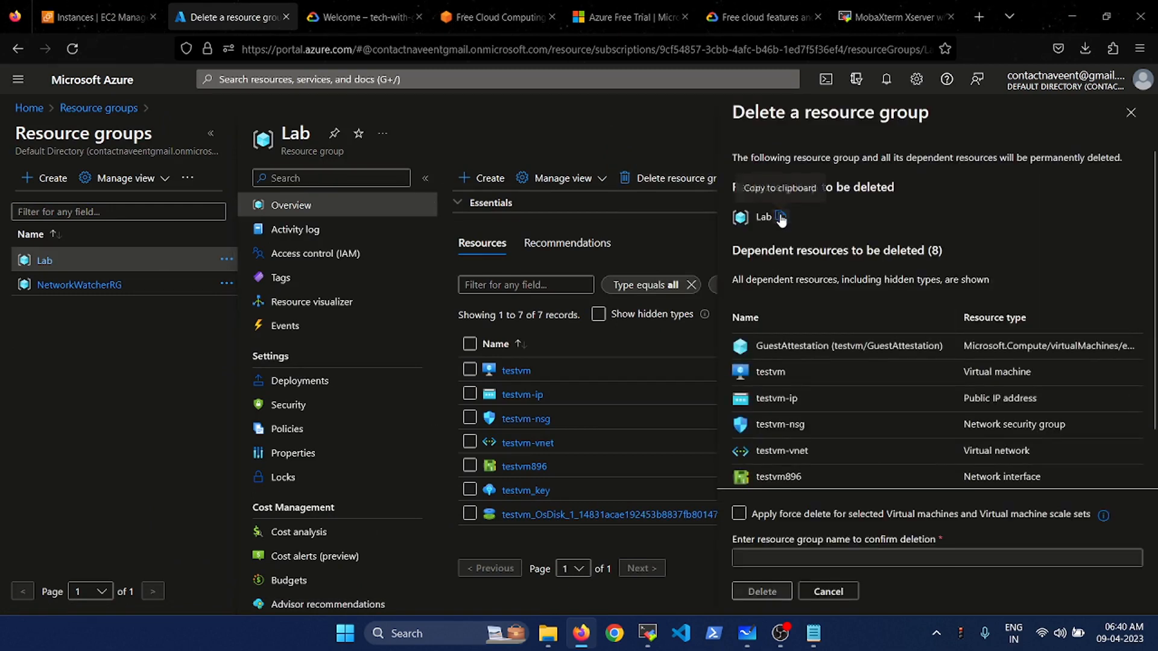
{"action": "left_click", "coordinate": [739, 518]}
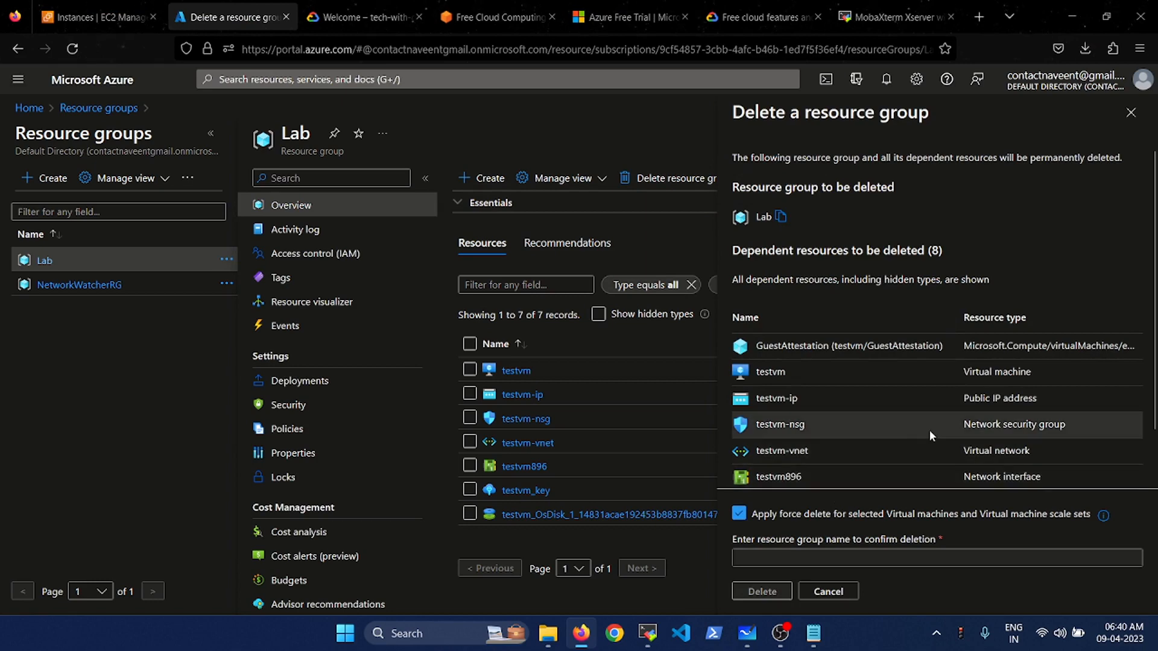
{"action": "scroll", "coordinate": [929, 429], "scroll_direction": "down", "scroll_amount": 2}
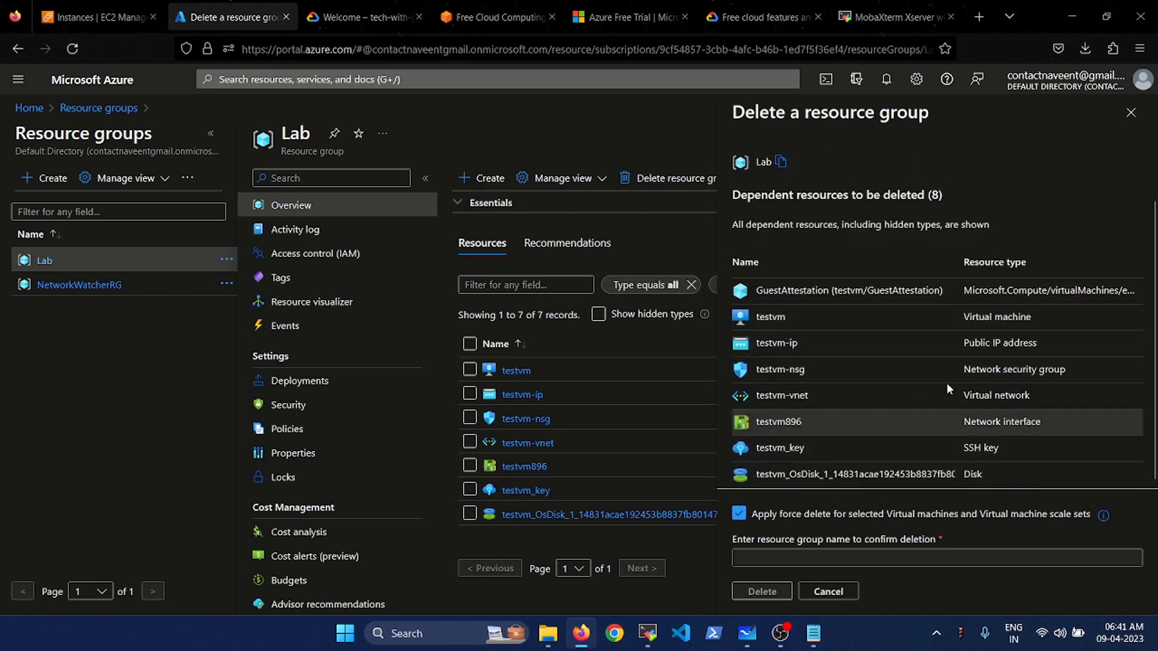
{"action": "scroll", "coordinate": [950, 363], "scroll_direction": "up", "scroll_amount": 2}
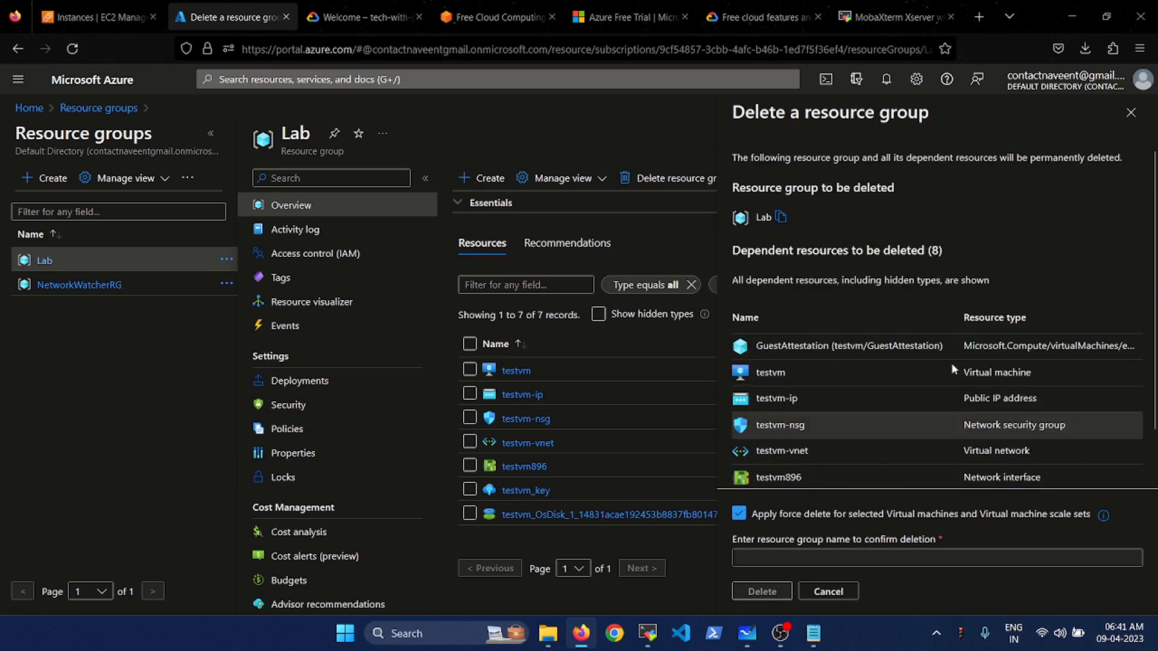
{"action": "left_click", "coordinate": [790, 550]}
{"action": "type", "text": "Lab"}
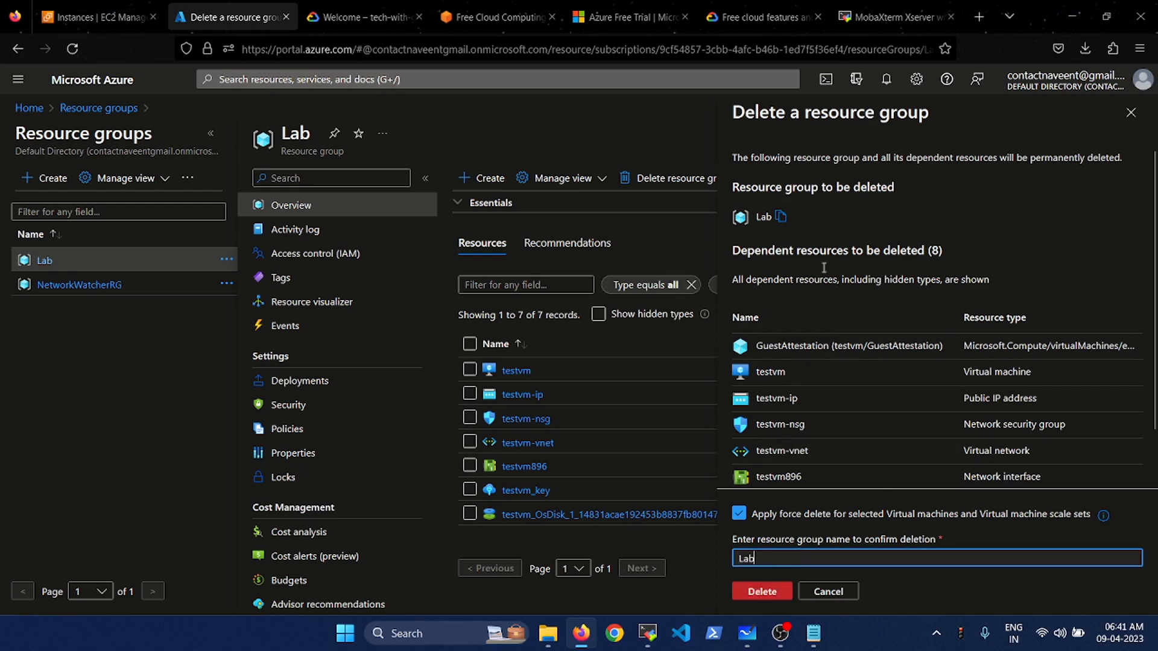
{"action": "left_click", "coordinate": [757, 592]}
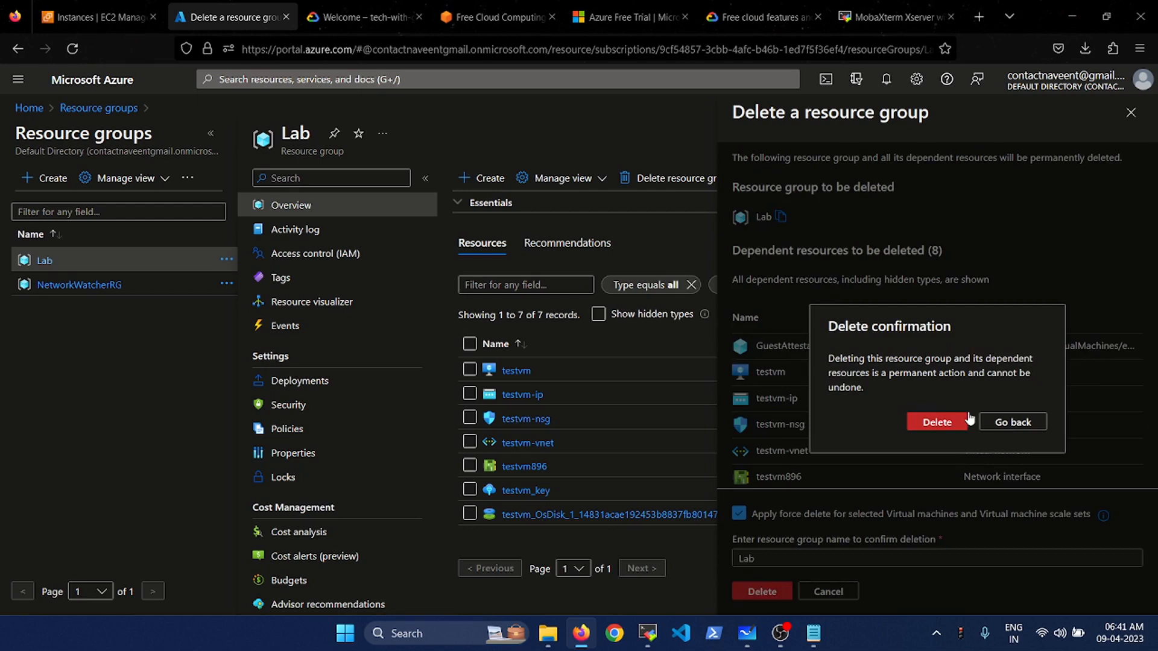
{"action": "left_click", "coordinate": [937, 423]}
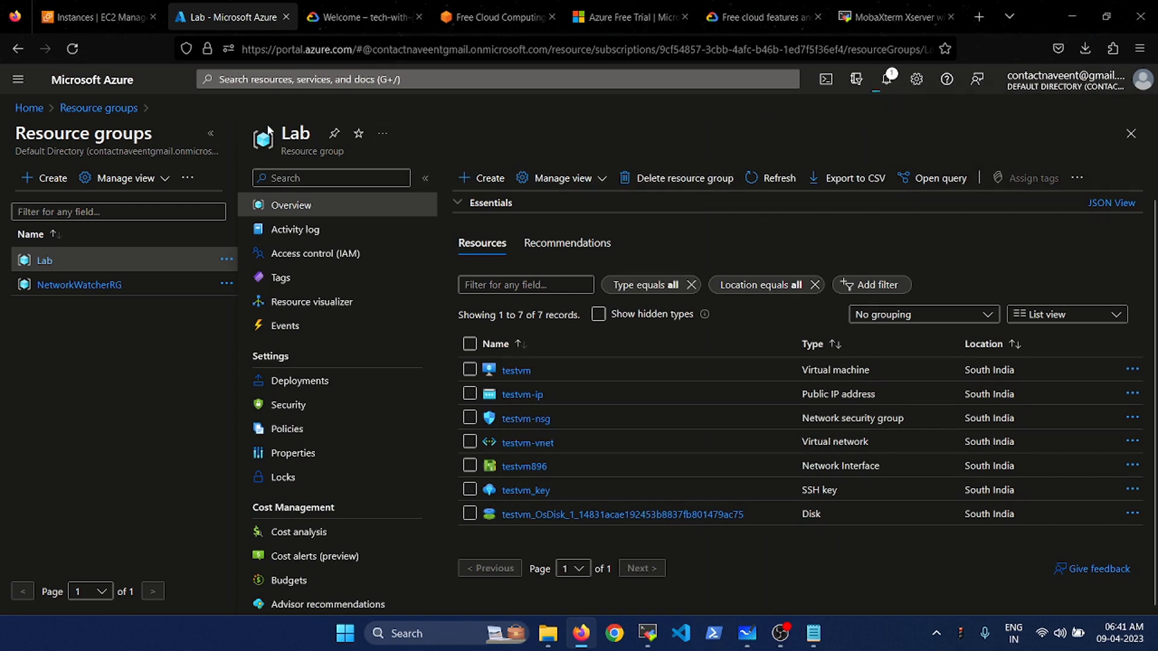
- In Google Cloud Console, open the Select a project dialog listing tech-with-geeks-Project and My First Project
{"action": "left_click", "coordinate": [378, 5]}
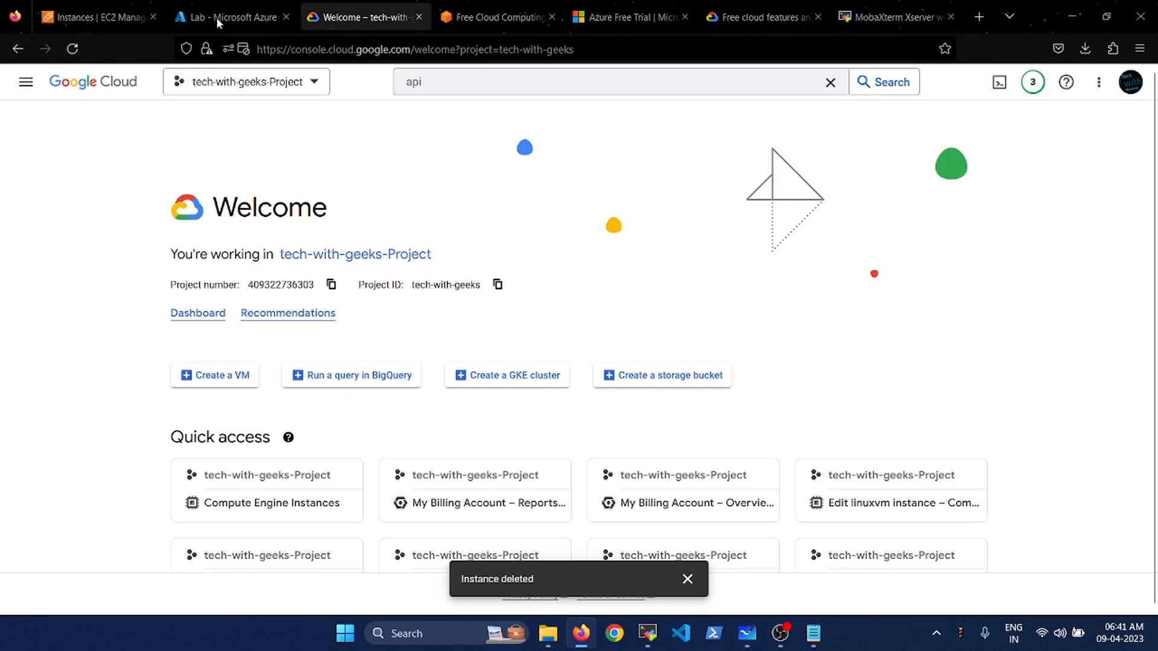
{"action": "left_click", "coordinate": [236, 1]}
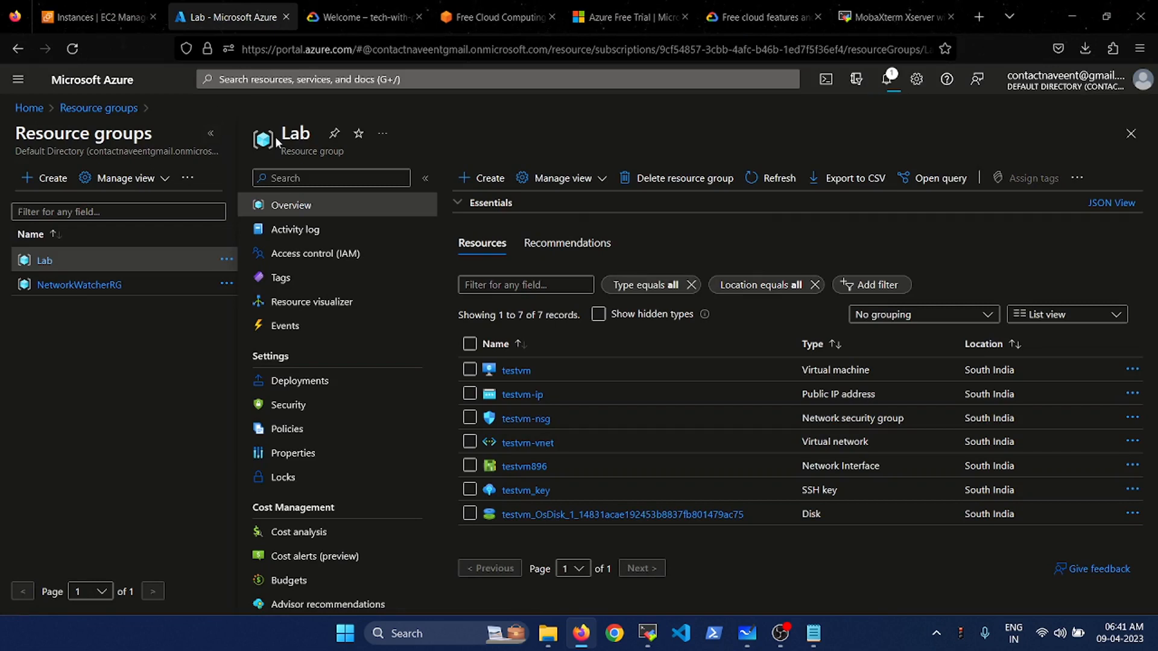
{"action": "left_click", "coordinate": [357, 7]}
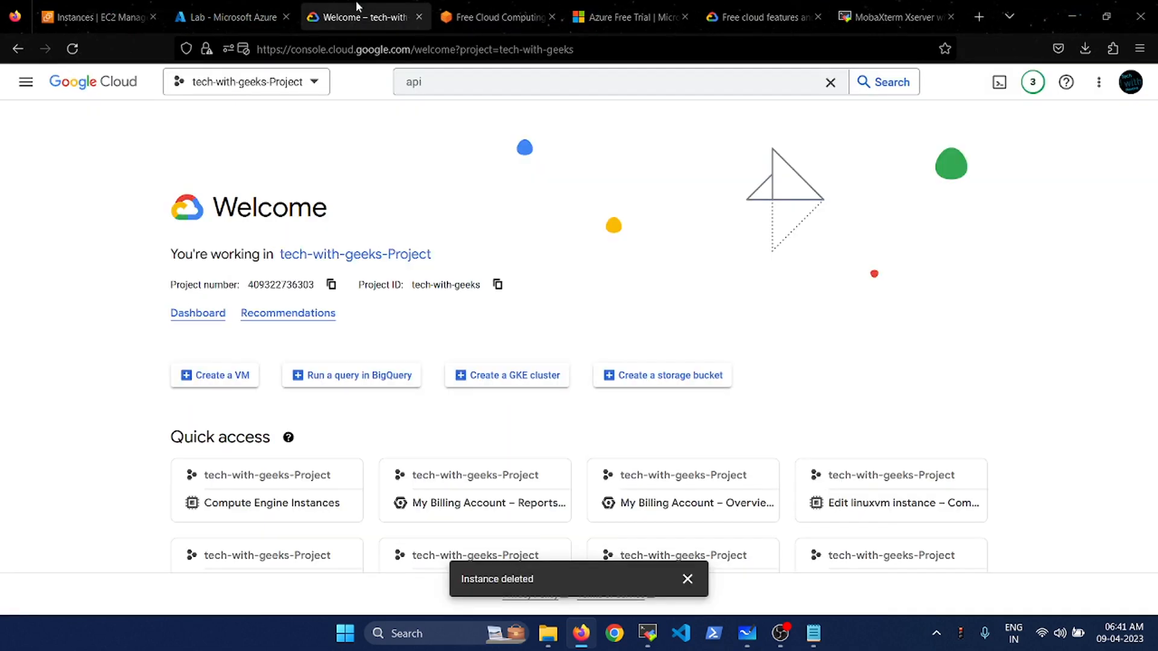
{"action": "left_click", "coordinate": [300, 92]}
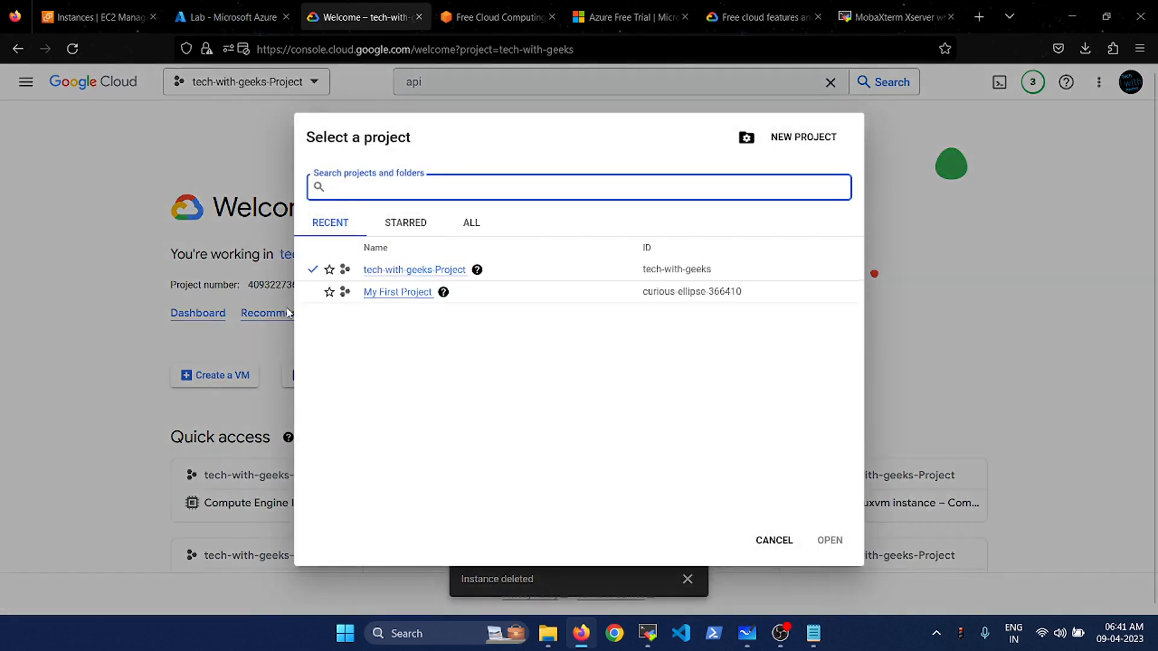
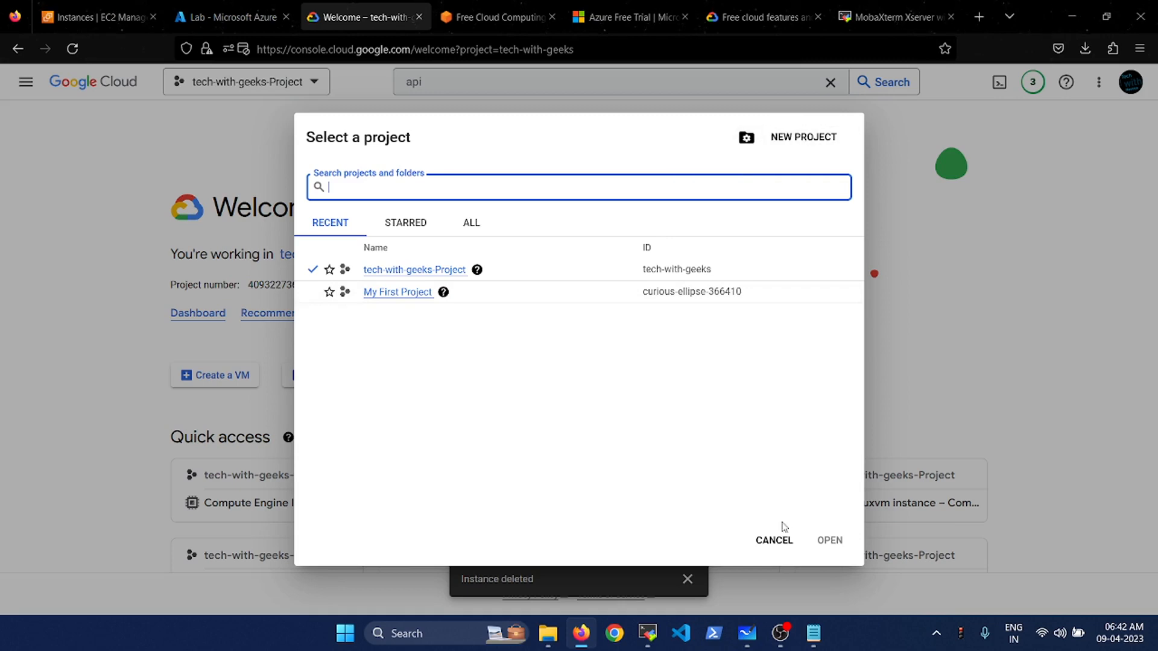
- Close the project picker and open the VM instances list, now empty for tech-with-geeks-Project
{"action": "left_click", "coordinate": [773, 540]}
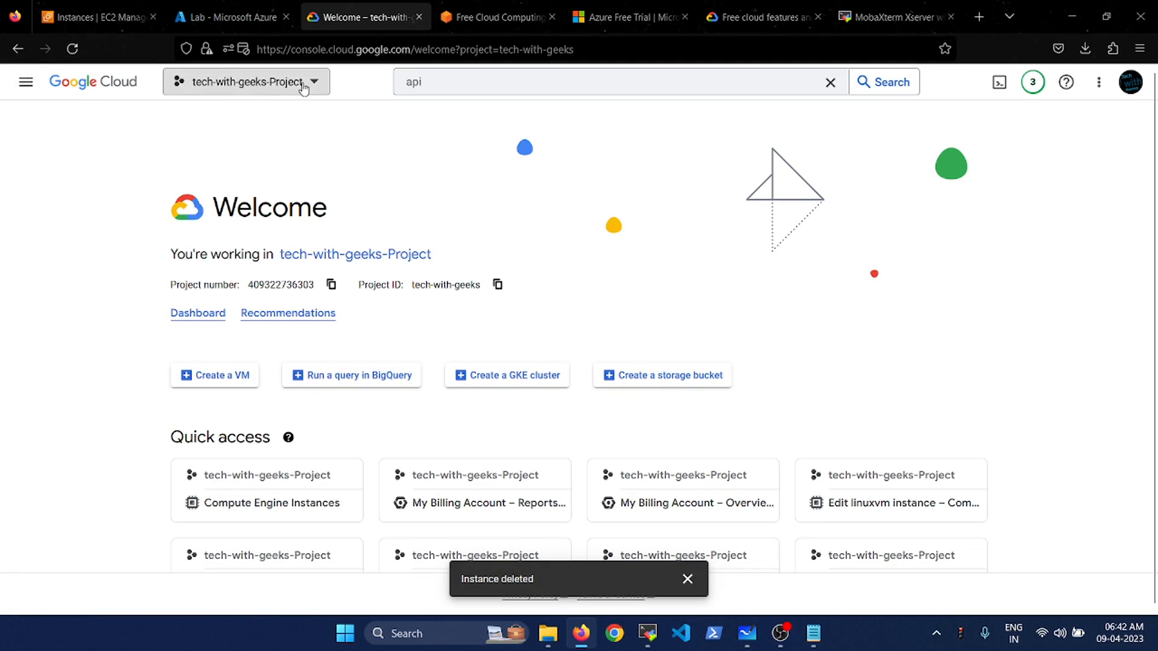
{"action": "left_click", "coordinate": [24, 84]}
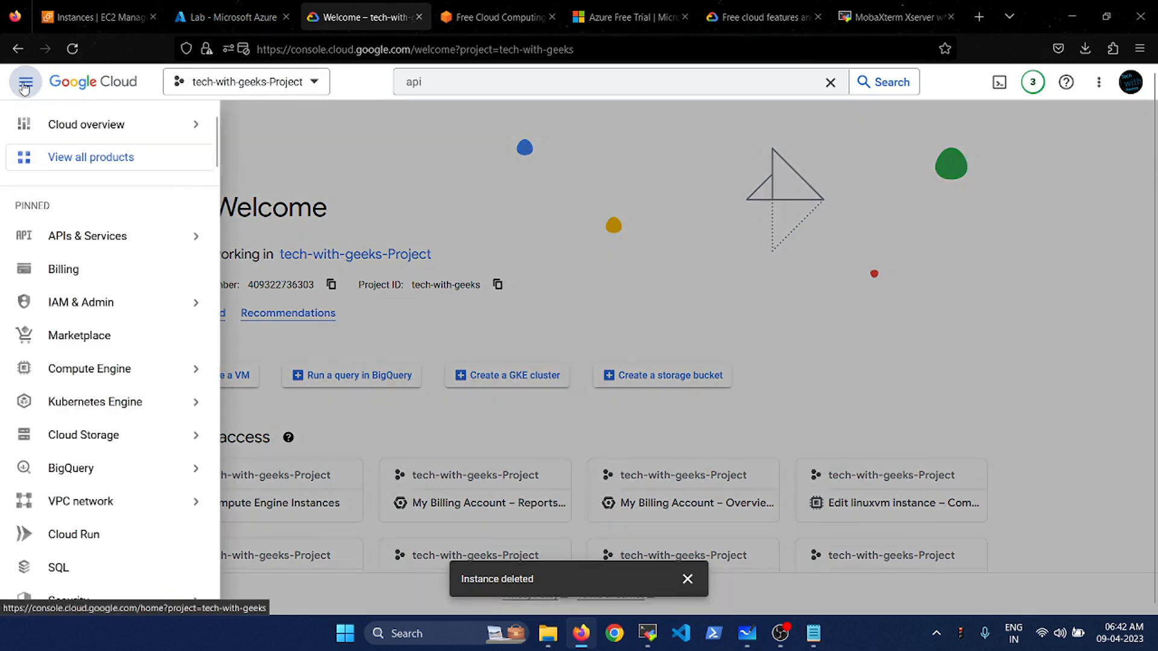
{"action": "mouse_move", "coordinate": [101, 373]}
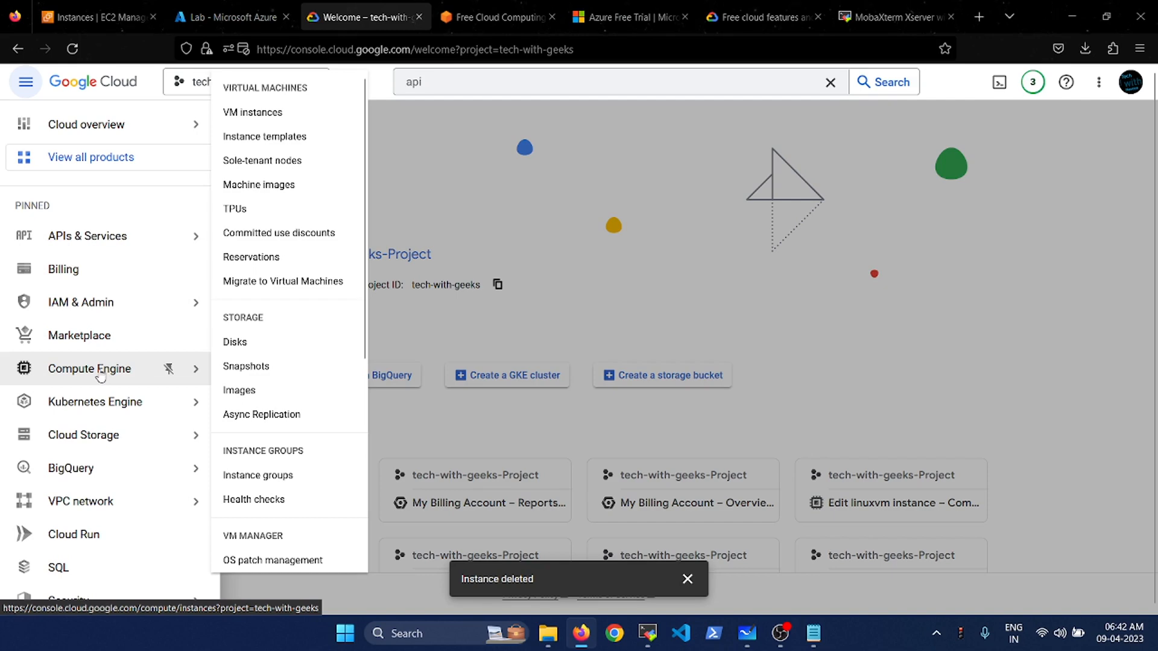
{"action": "left_click", "coordinate": [269, 114]}
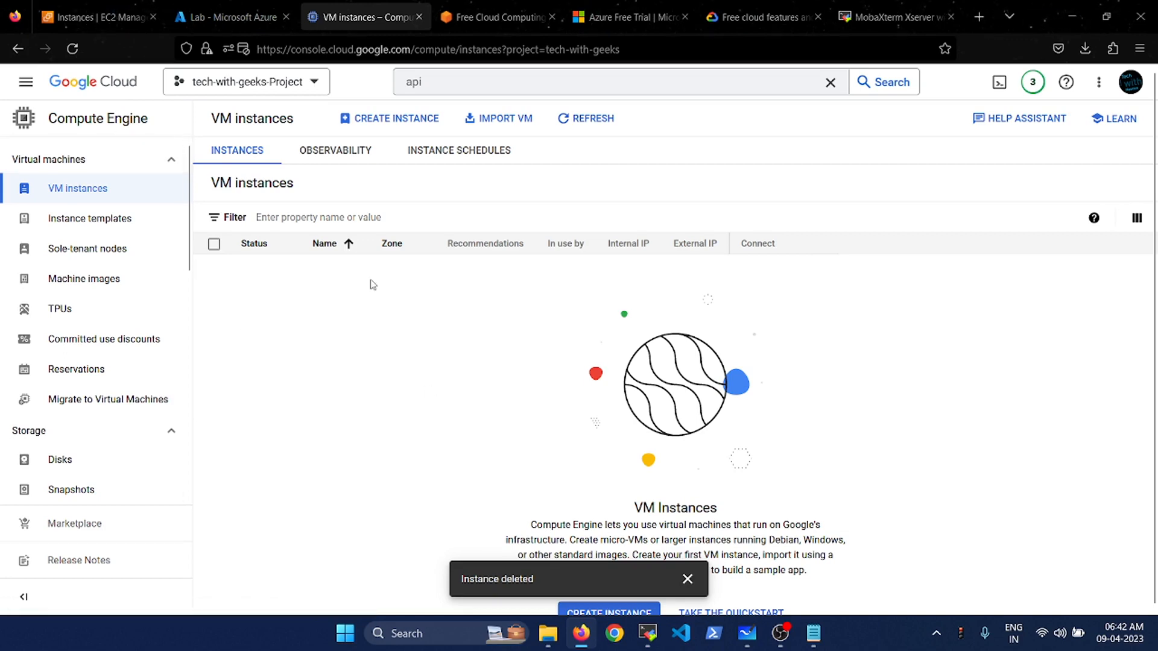
- Open Enabled APIs & services and view the Compute Engine API details
{"action": "left_click", "coordinate": [83, 88]}
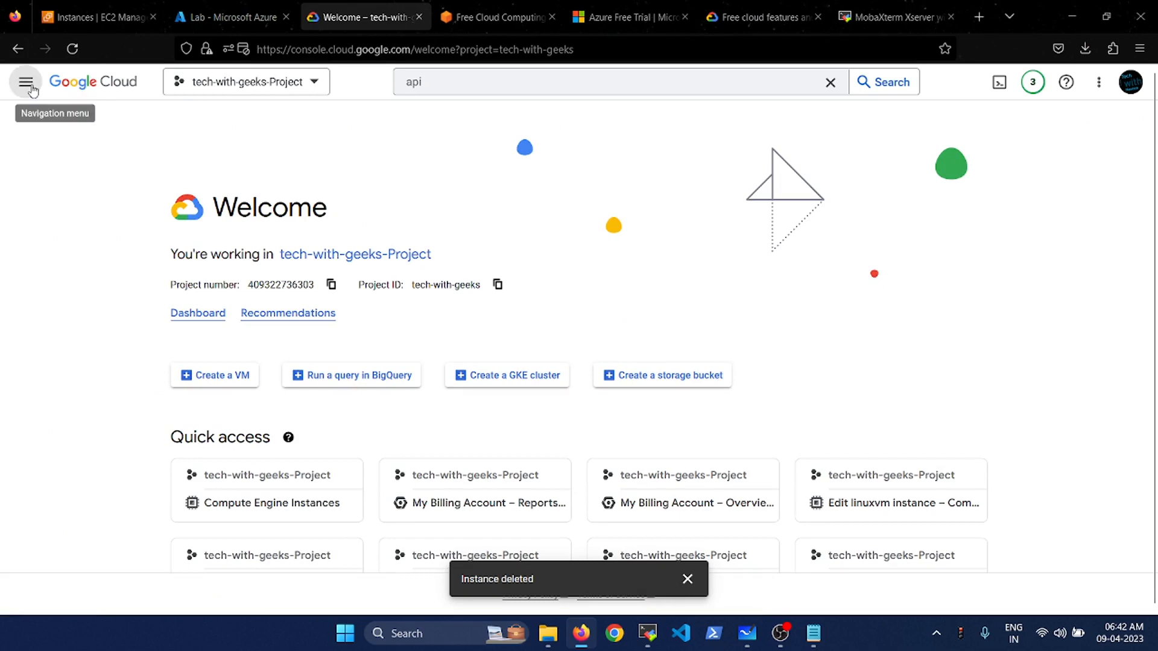
{"action": "left_click", "coordinate": [26, 82]}
{"action": "mouse_move", "coordinate": [119, 318]}
{"action": "mouse_move", "coordinate": [199, 238]}
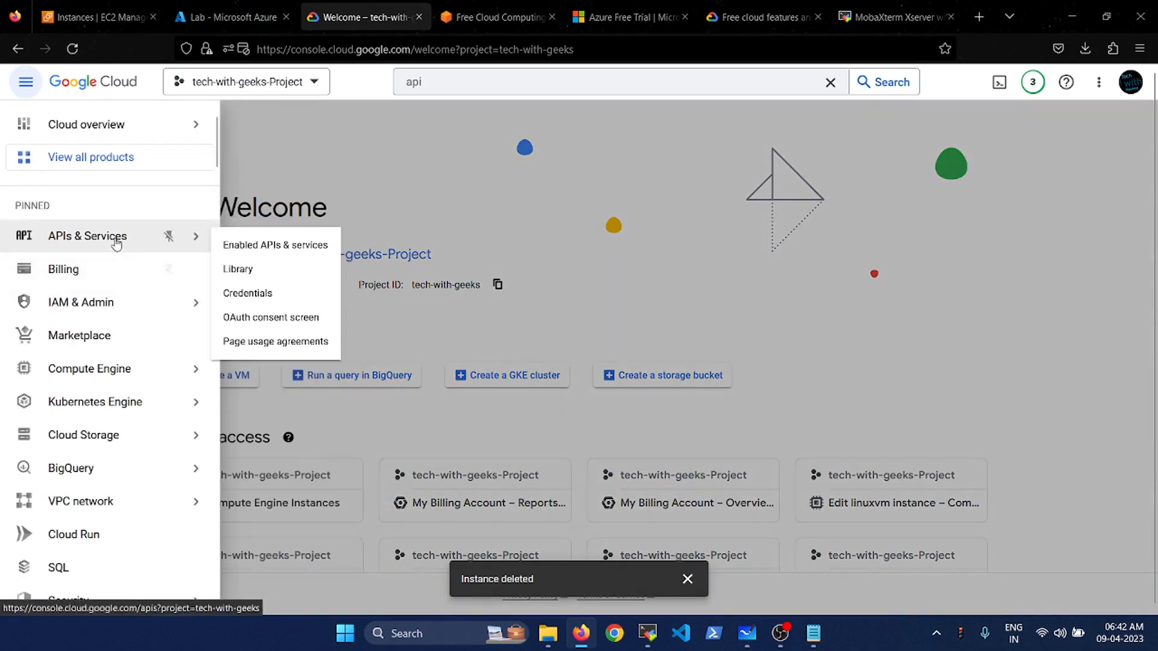
{"action": "left_click", "coordinate": [296, 252]}
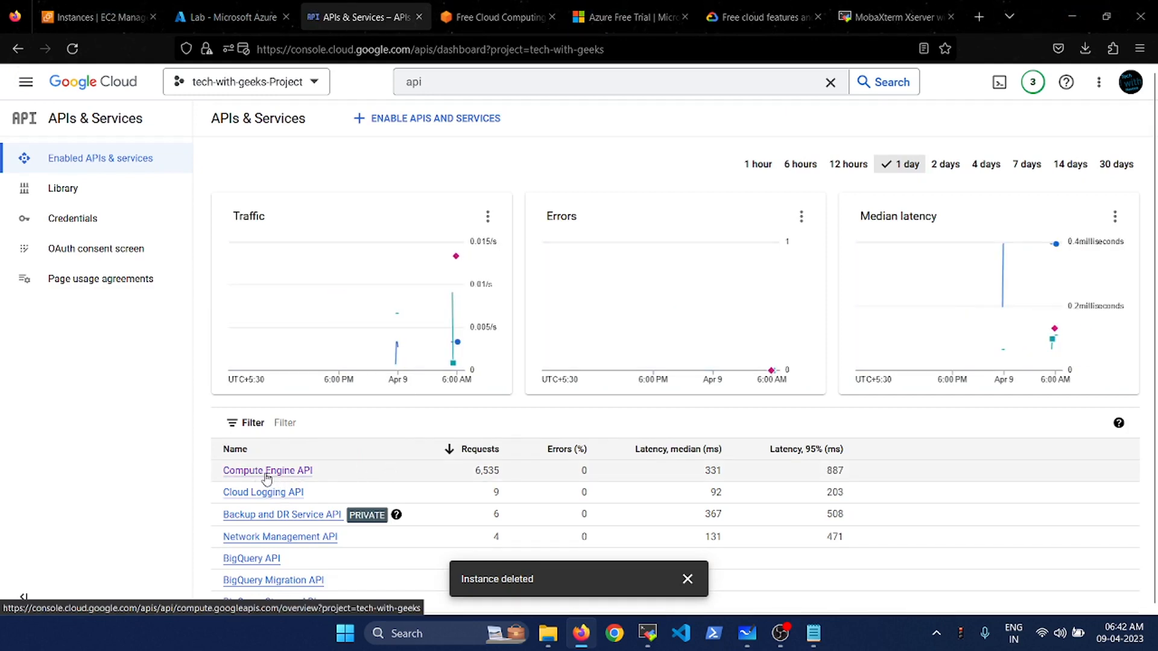
{"action": "left_click", "coordinate": [266, 476]}
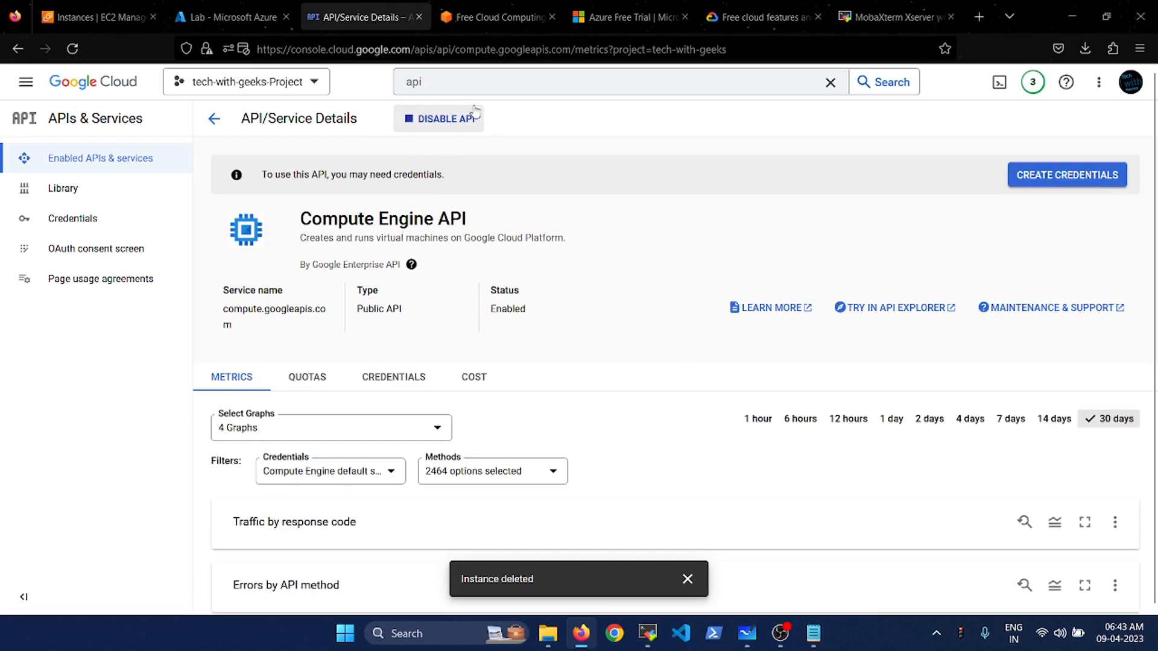
- Return to the APIs & Services dashboard and scroll through the 32 enabled APIs
{"action": "left_click", "coordinate": [25, 81]}
{"action": "mouse_move", "coordinate": [124, 235]}
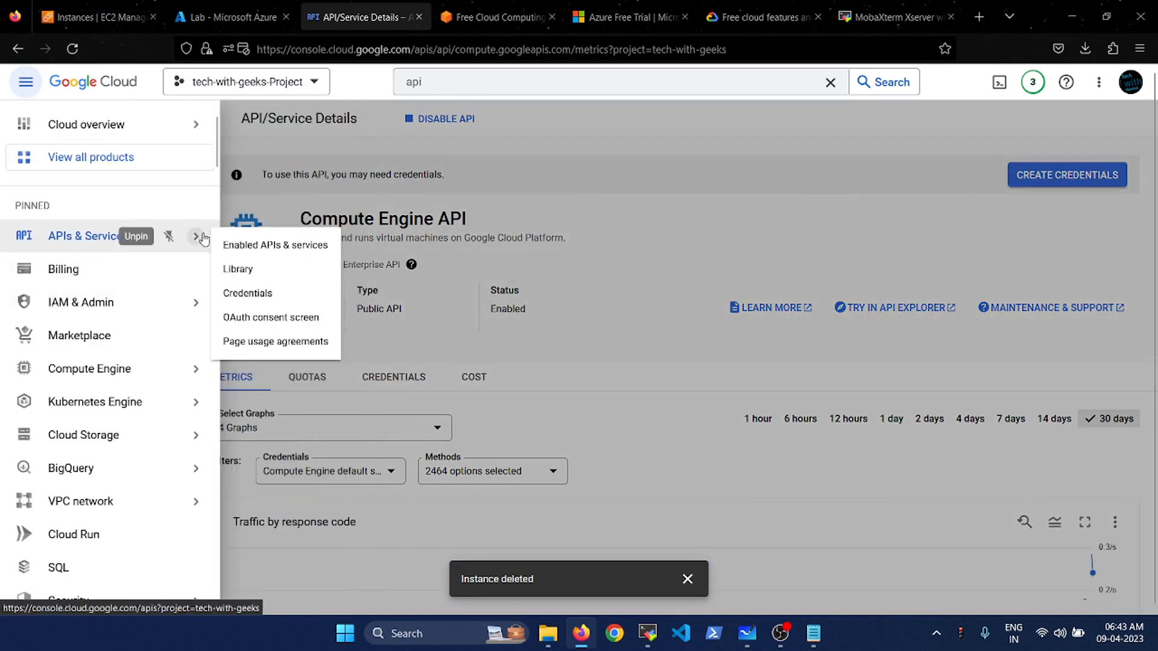
{"action": "left_click", "coordinate": [276, 252]}
{"action": "scroll", "coordinate": [477, 417], "scroll_direction": "down", "scroll_amount": 4}
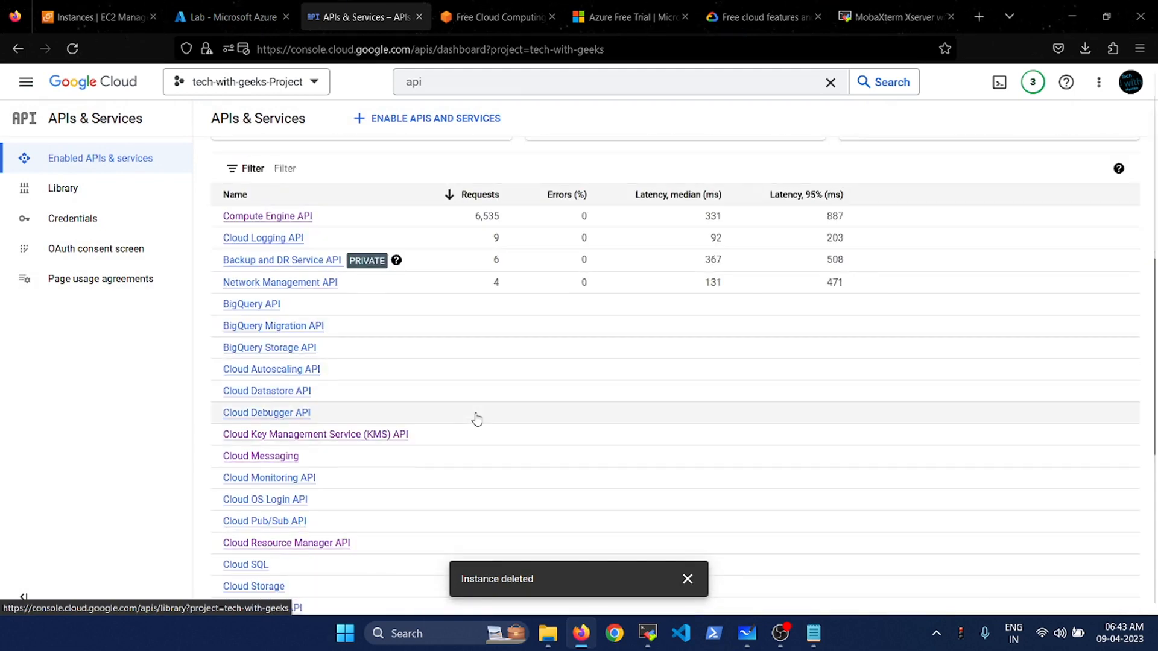
{"action": "scroll", "coordinate": [477, 419], "scroll_direction": "up", "scroll_amount": 3}
{"action": "scroll", "coordinate": [476, 419], "scroll_direction": "up", "scroll_amount": 1}
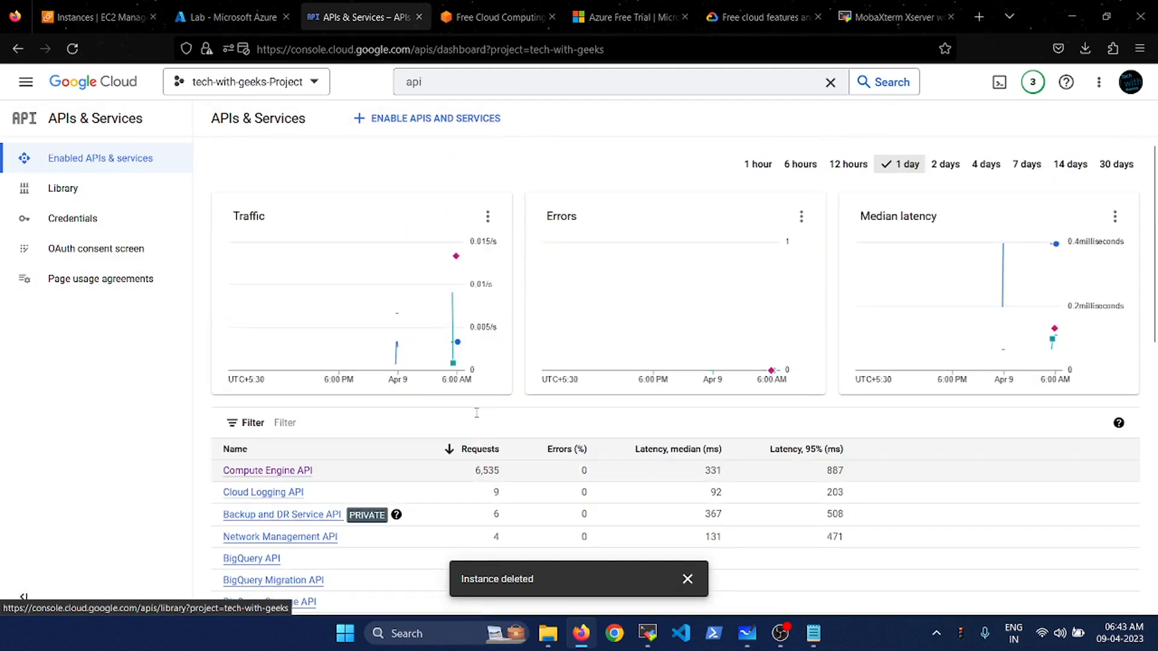
{"action": "scroll", "coordinate": [477, 419], "scroll_direction": "down", "scroll_amount": 9}
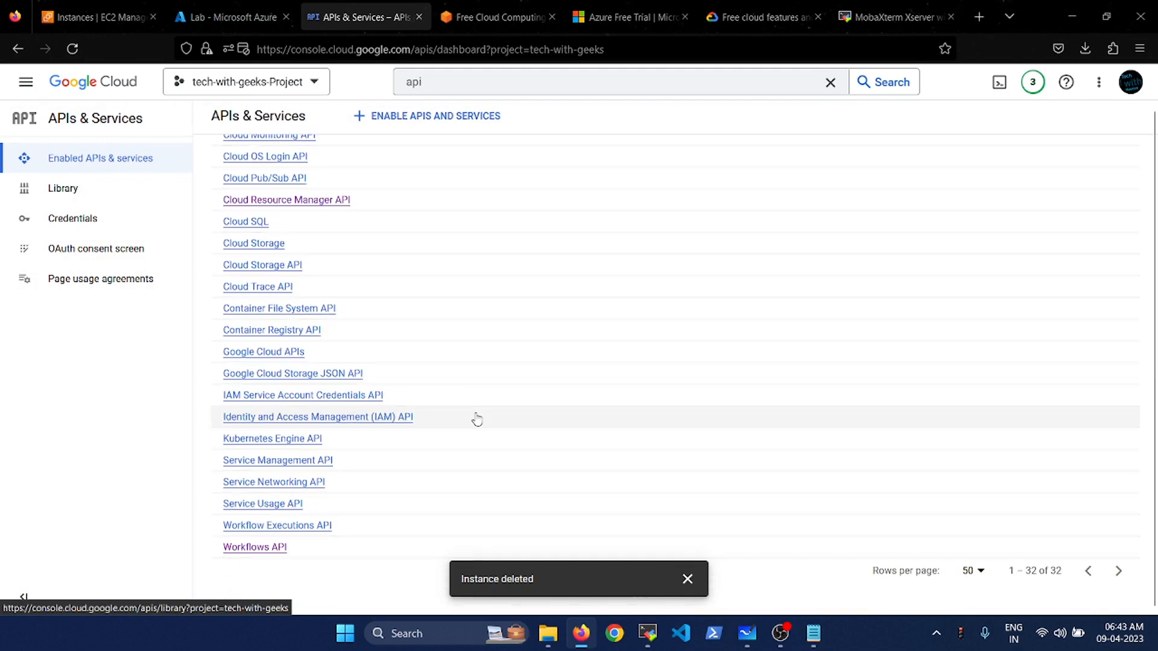
{"action": "scroll", "coordinate": [477, 419], "scroll_direction": "up", "scroll_amount": 10}
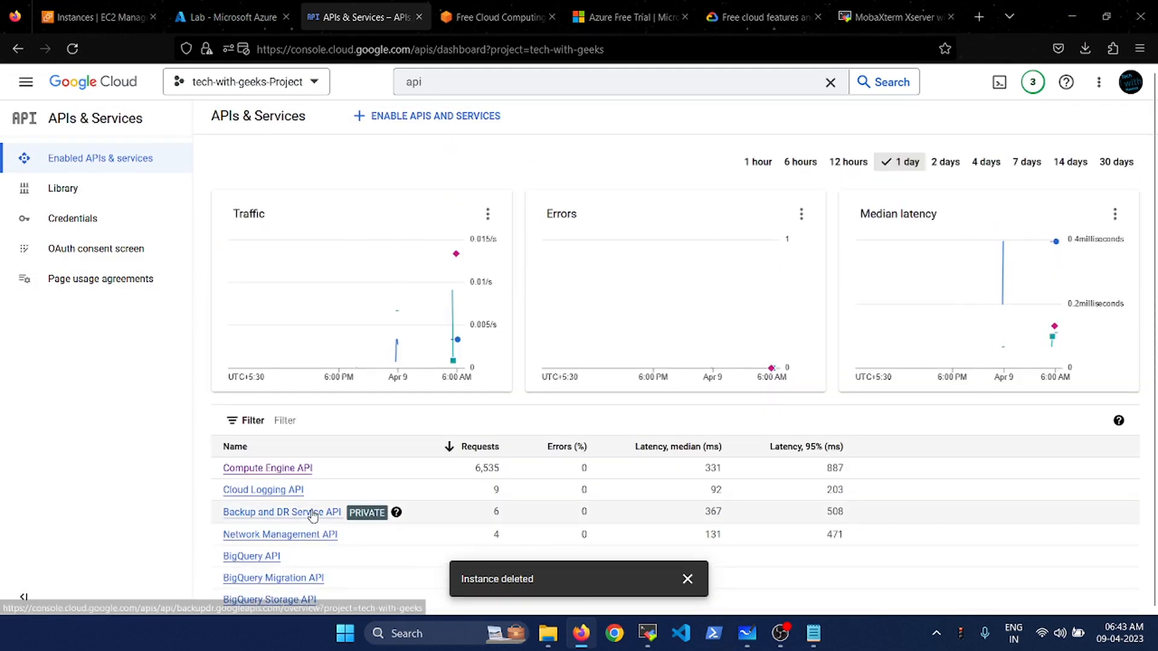
{"action": "scroll", "coordinate": [338, 386], "scroll_direction": "down", "scroll_amount": 10}
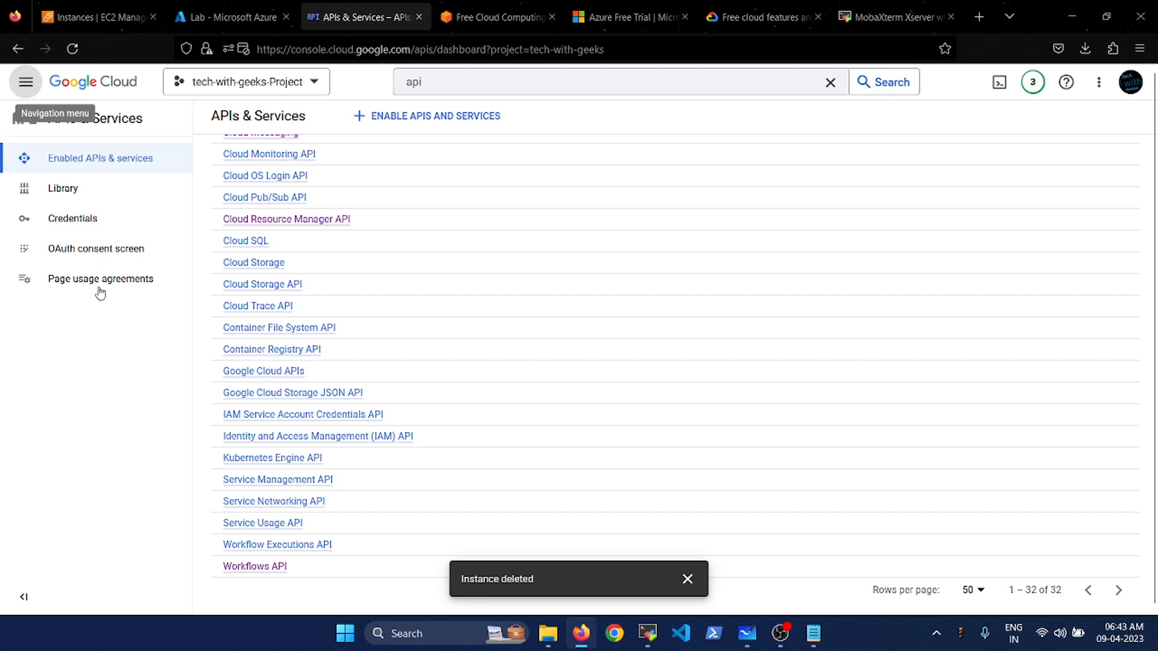
{"action": "left_click", "coordinate": [26, 82]}
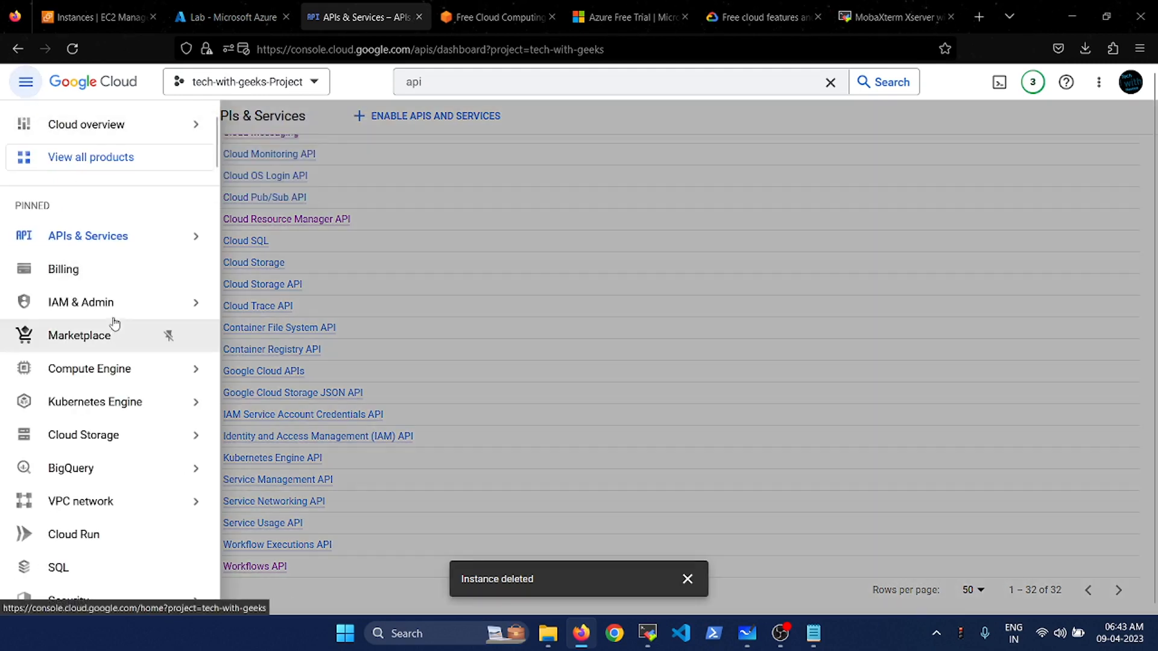
- Start a new instance from Compute Engine VM instances, opening the default instance-1 form
{"action": "mouse_move", "coordinate": [115, 375]}
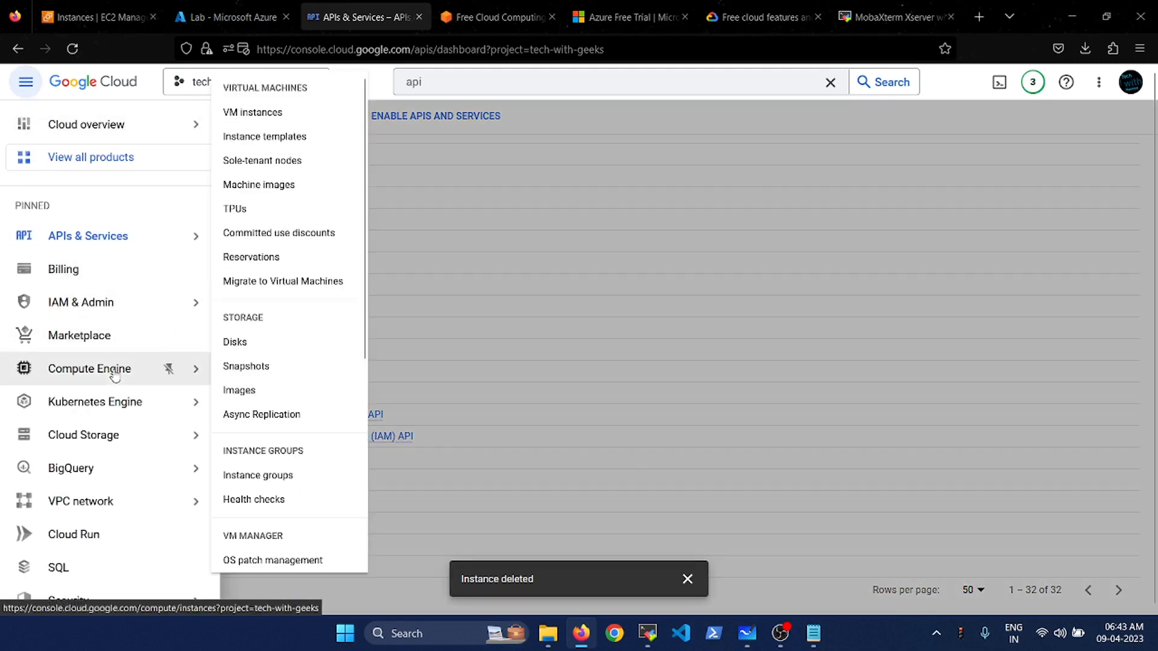
{"action": "left_click", "coordinate": [252, 114]}
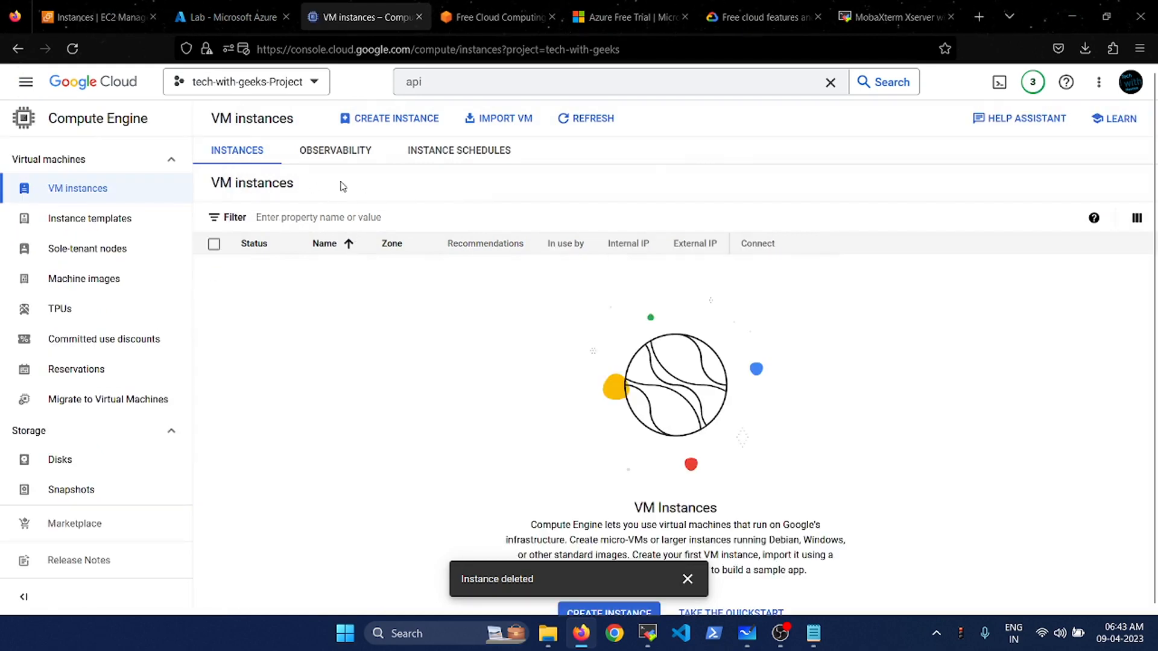
{"action": "left_click", "coordinate": [392, 120]}
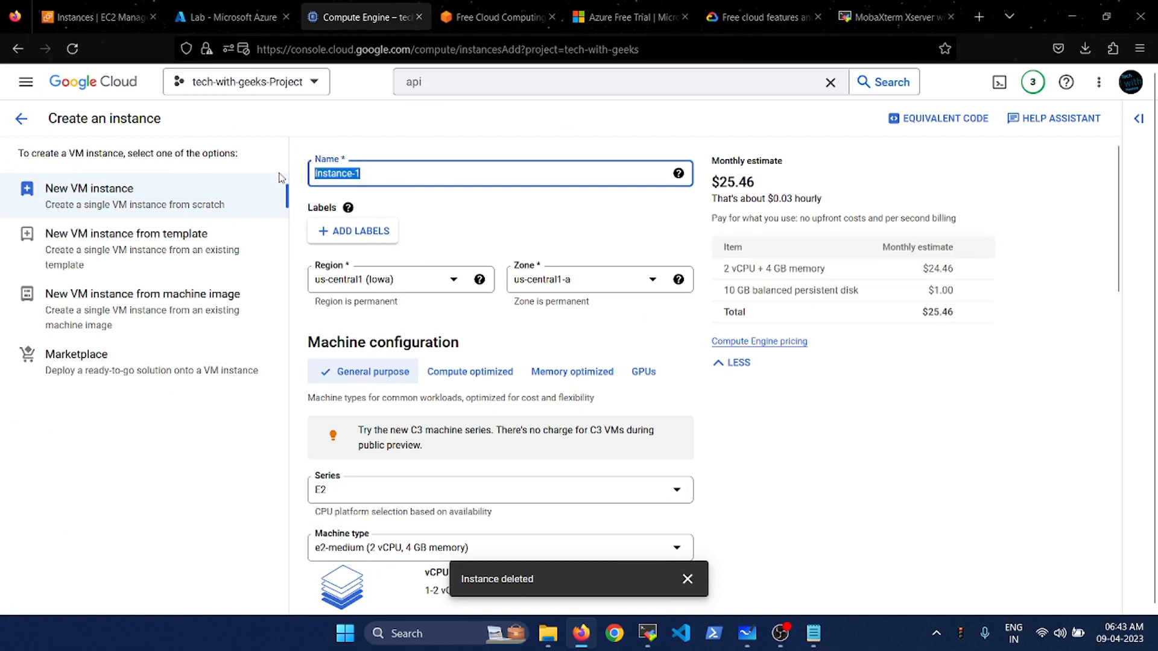
- Enter the instance name and set the region to asia-south2 (Delhi)
{"action": "type", "text": "CPTestVM"}
{"action": "left_click", "coordinate": [382, 285]}
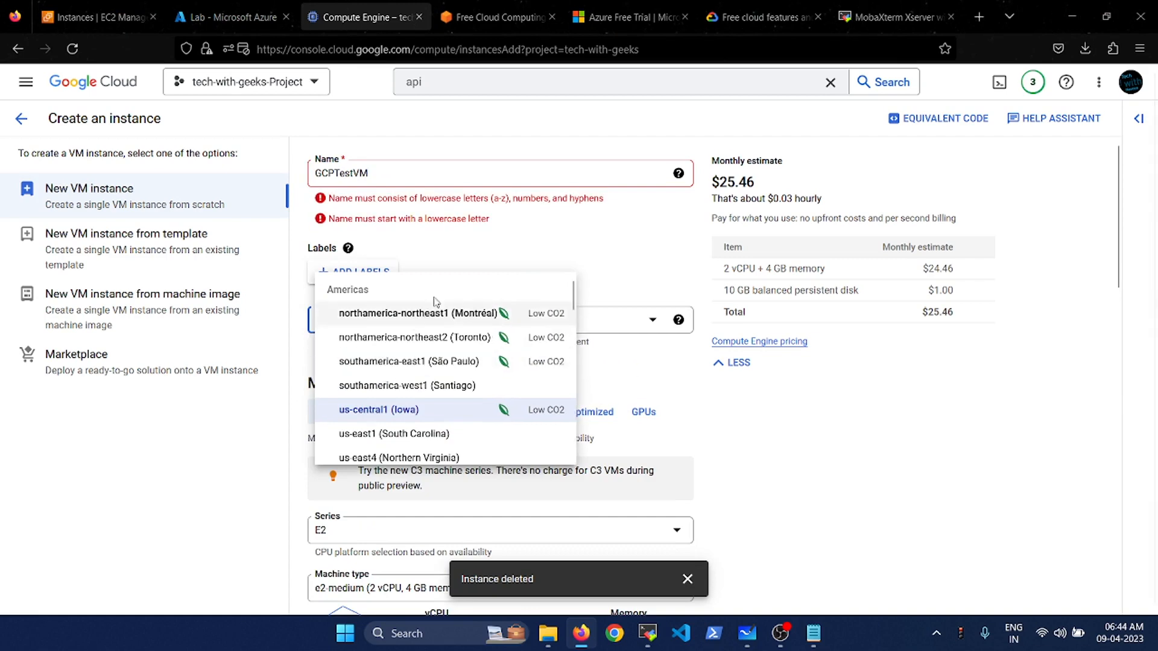
{"action": "scroll", "coordinate": [455, 403], "scroll_direction": "down", "scroll_amount": 5}
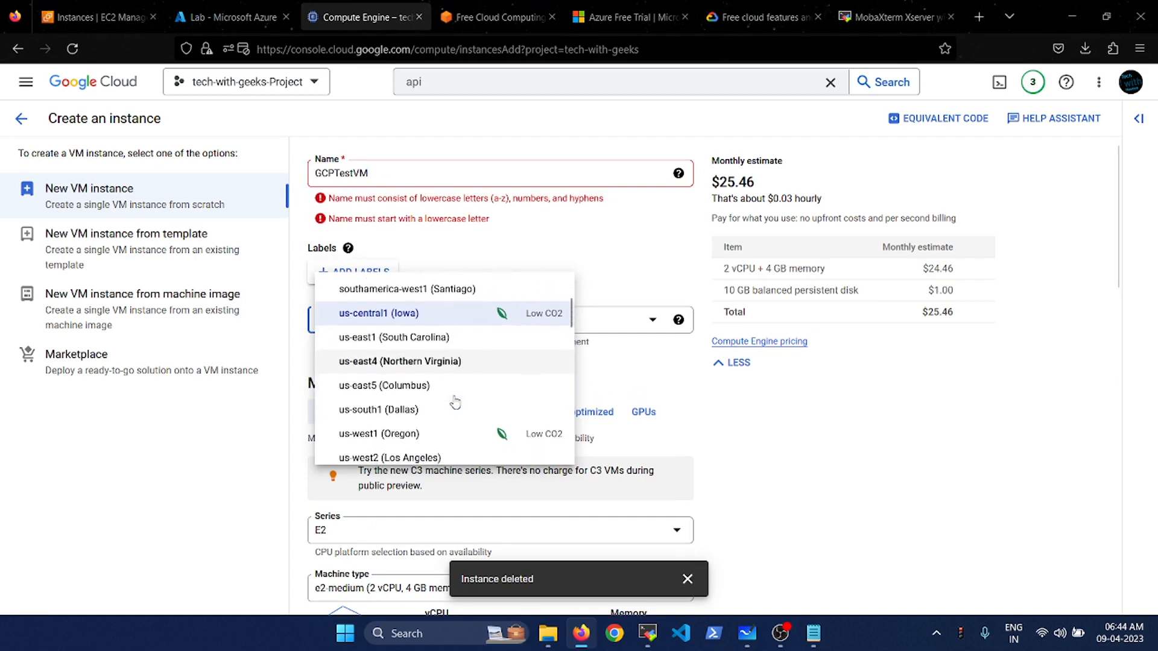
{"action": "scroll", "coordinate": [455, 403], "scroll_direction": "down", "scroll_amount": 10}
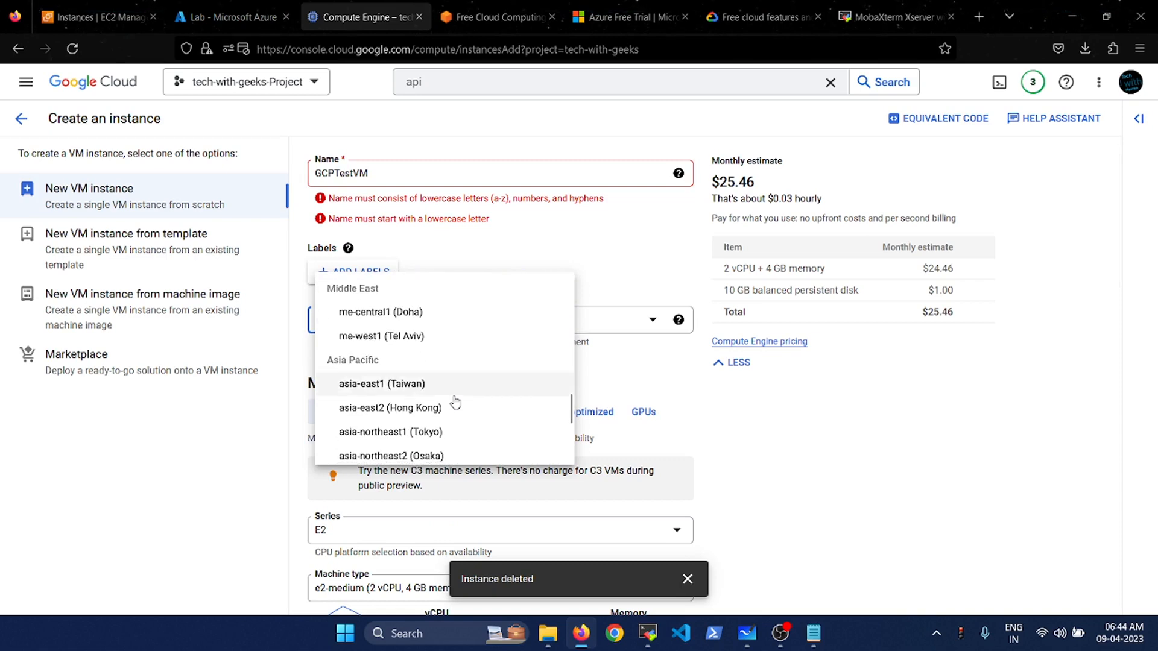
{"action": "scroll", "coordinate": [455, 403], "scroll_direction": "down", "scroll_amount": 3}
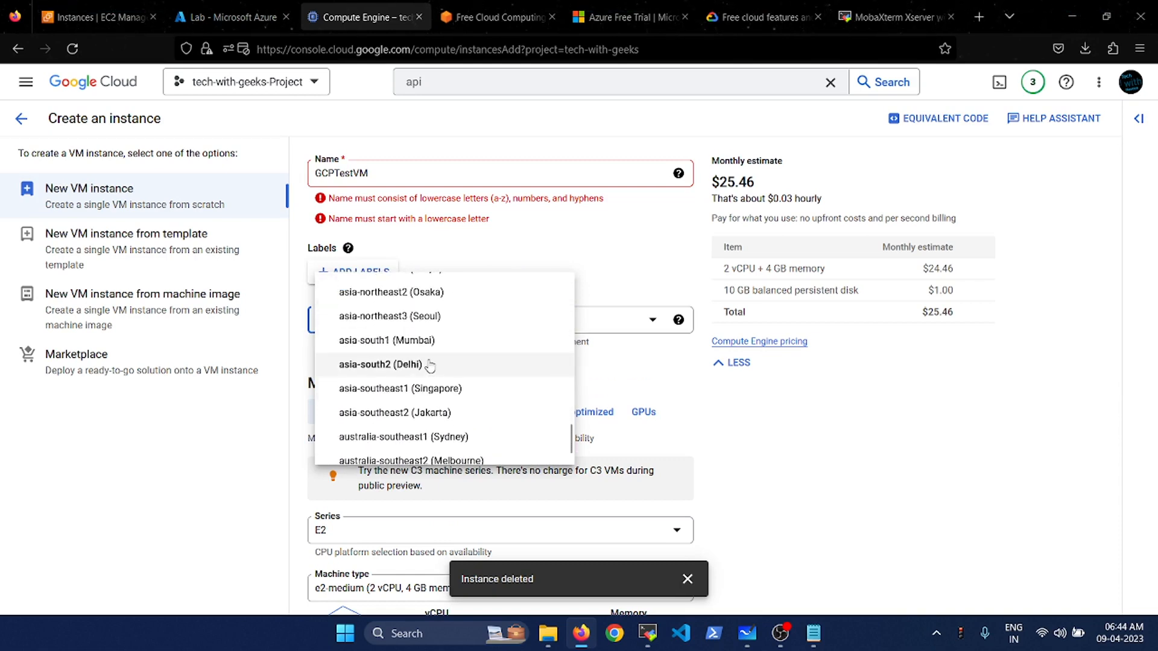
{"action": "left_click", "coordinate": [429, 365]}
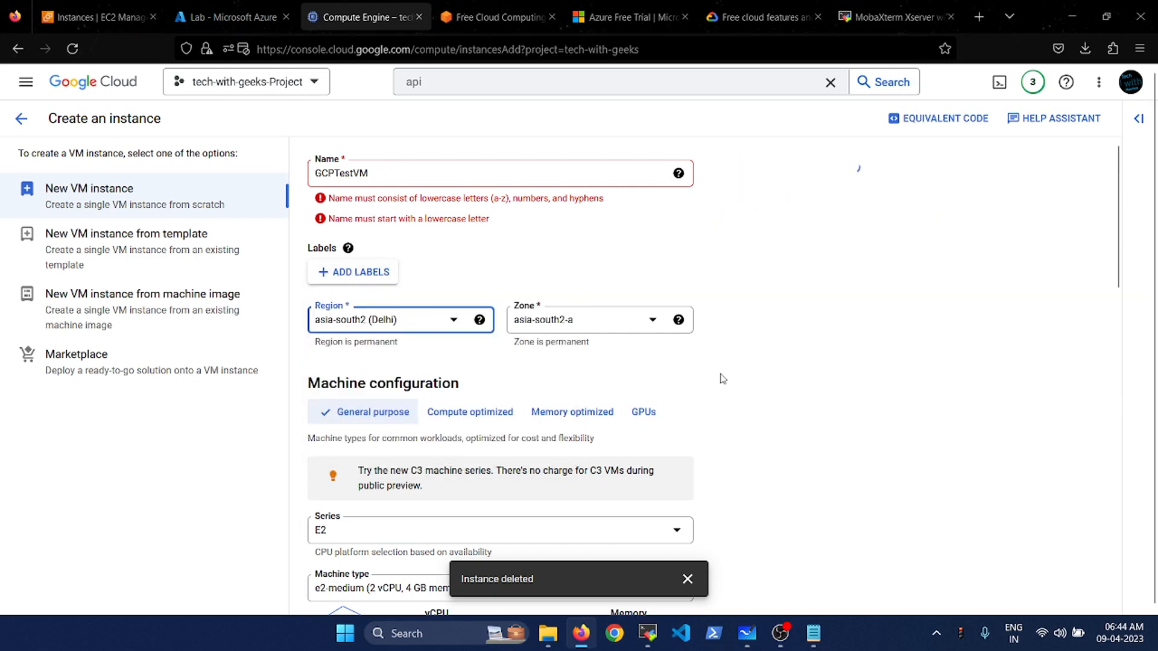
{"action": "scroll", "coordinate": [724, 362], "scroll_direction": "down", "scroll_amount": 2}
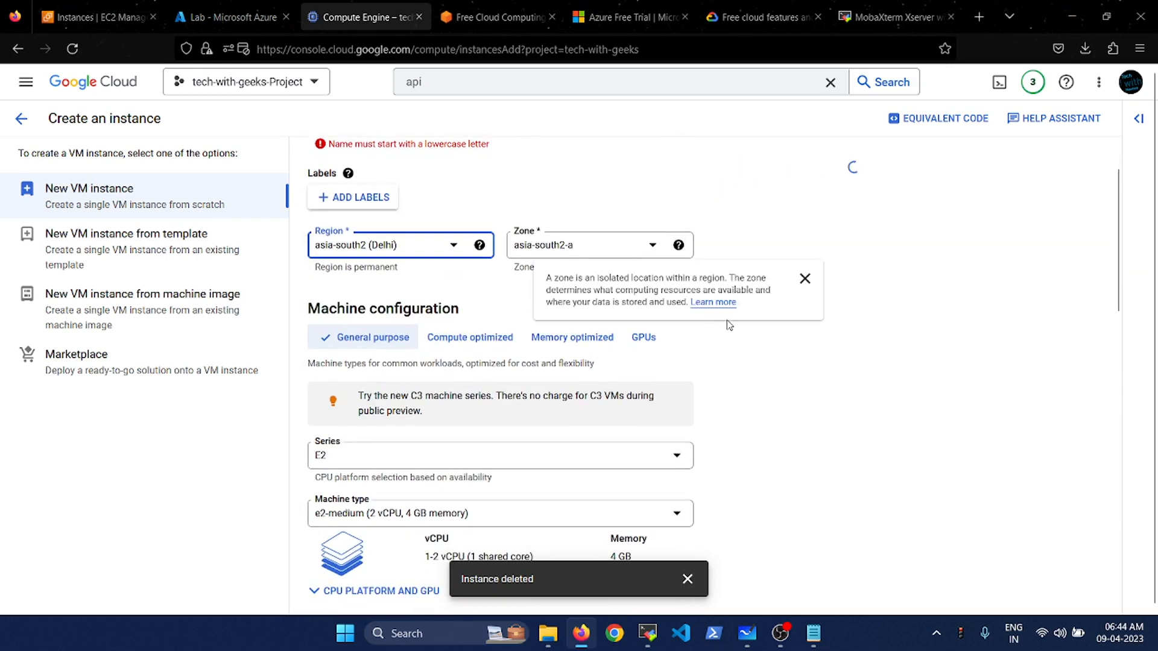
{"action": "scroll", "coordinate": [740, 383], "scroll_direction": "up", "scroll_amount": 2}
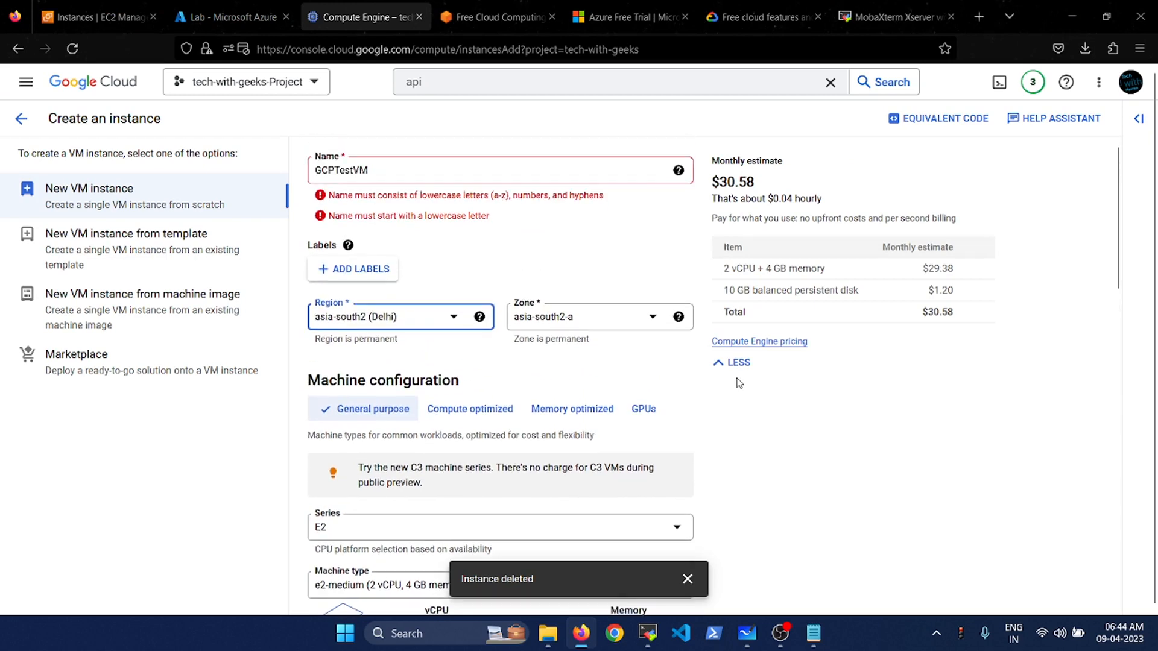
- Retype the instance name in lowercase as gcptestvm to clear the naming errors
{"action": "left_click", "coordinate": [371, 168]}
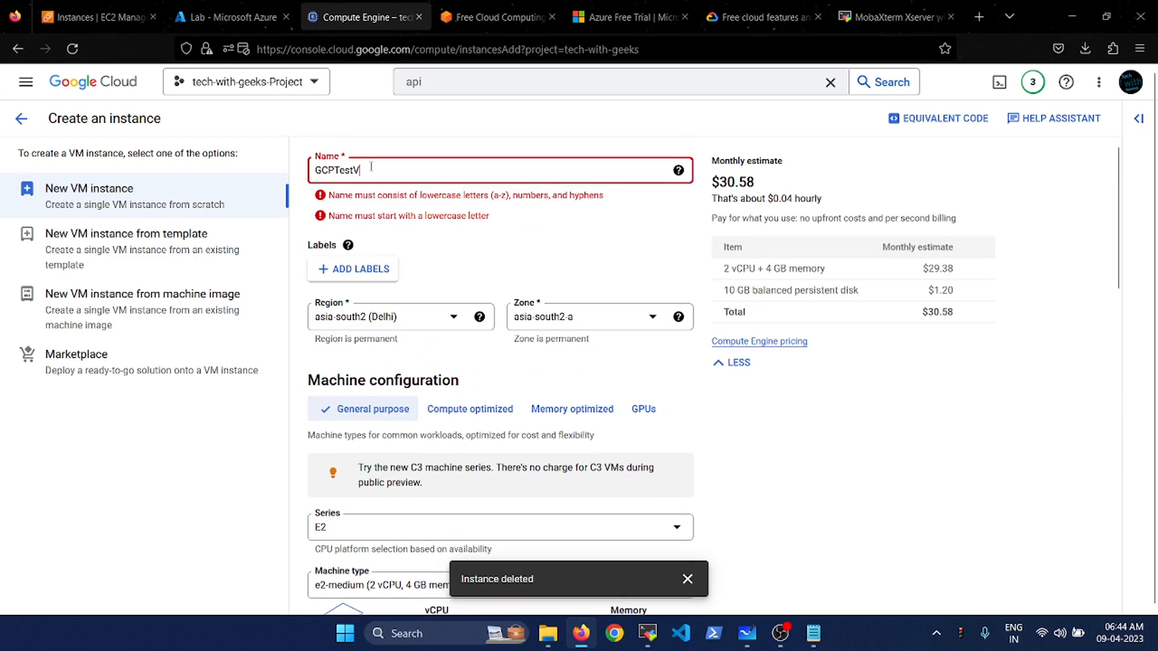
{"action": "key", "text": "Left"}
{"action": "key", "text": "Left"}
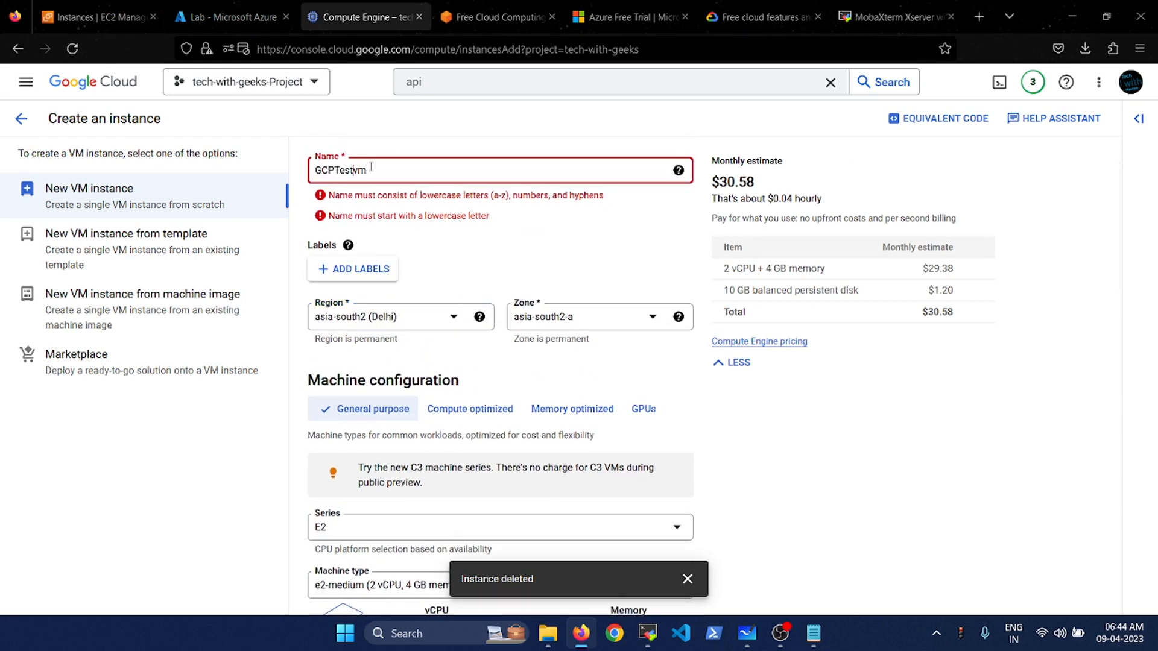
{"action": "key", "text": "Left"}
{"action": "key", "text": "Left"}
{"action": "key", "text": "Left"}
{"action": "key", "text": "Left"}
{"action": "key", "text": "Delete"}
{"action": "key", "text": "BackSpace"}
{"action": "key", "text": "BackSpace"}
{"action": "key", "text": "BackSpace"}
{"action": "type", "text": "gcpt"}
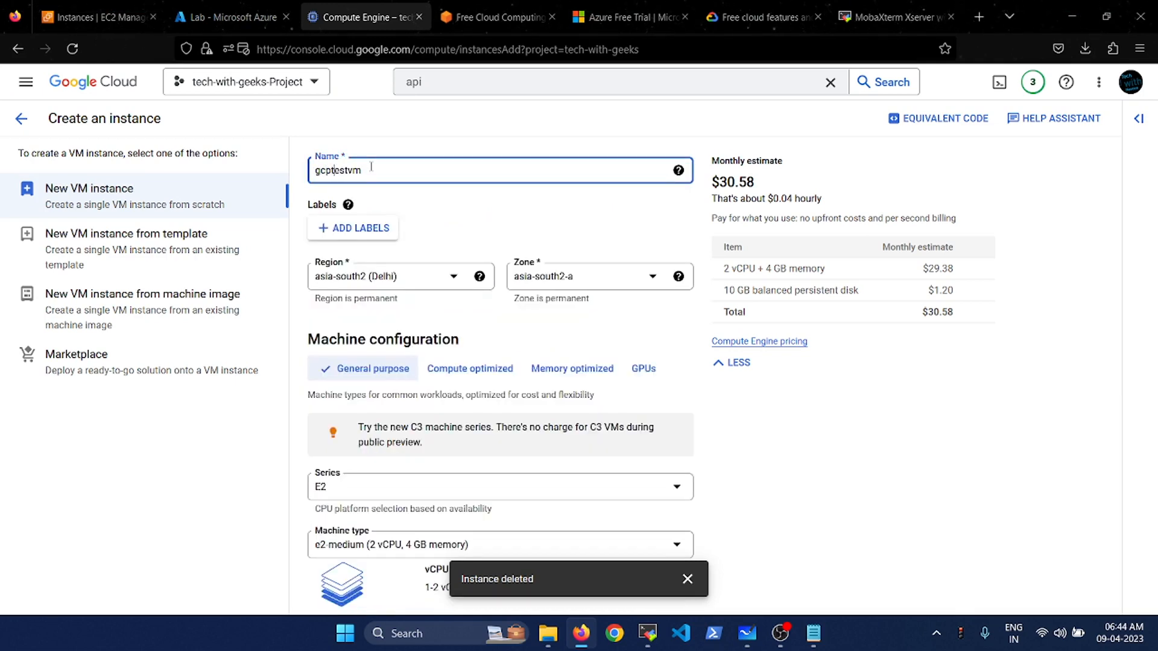
{"action": "mouse_move", "coordinate": [678, 171]}
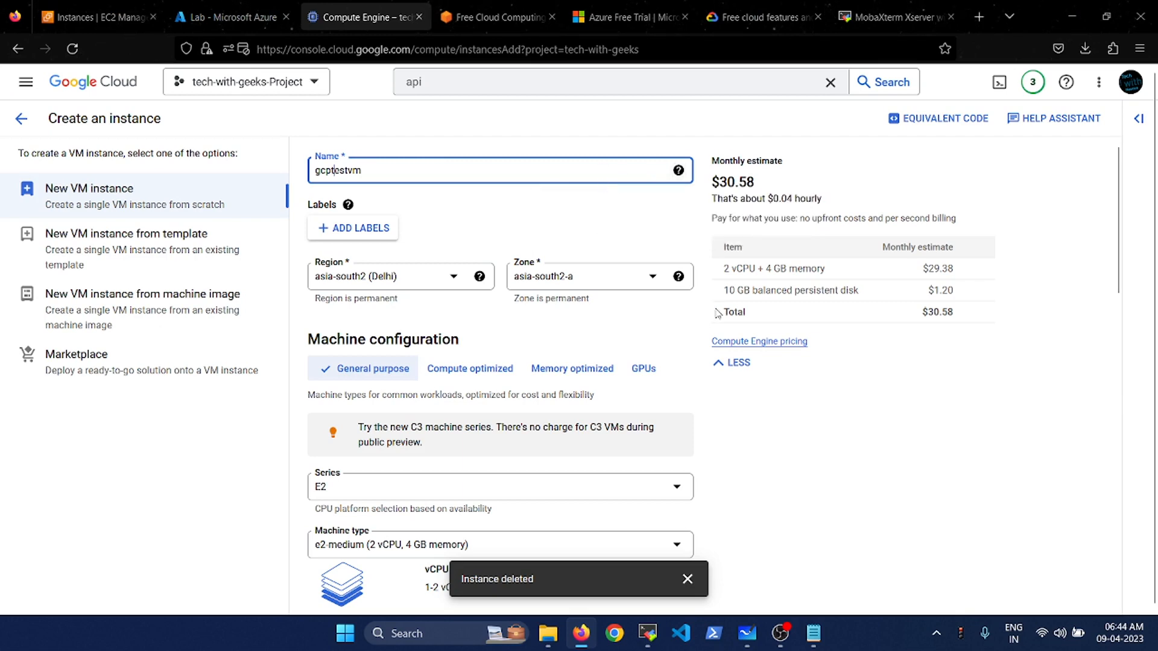
{"action": "scroll", "coordinate": [739, 425], "scroll_direction": "down", "scroll_amount": 3}
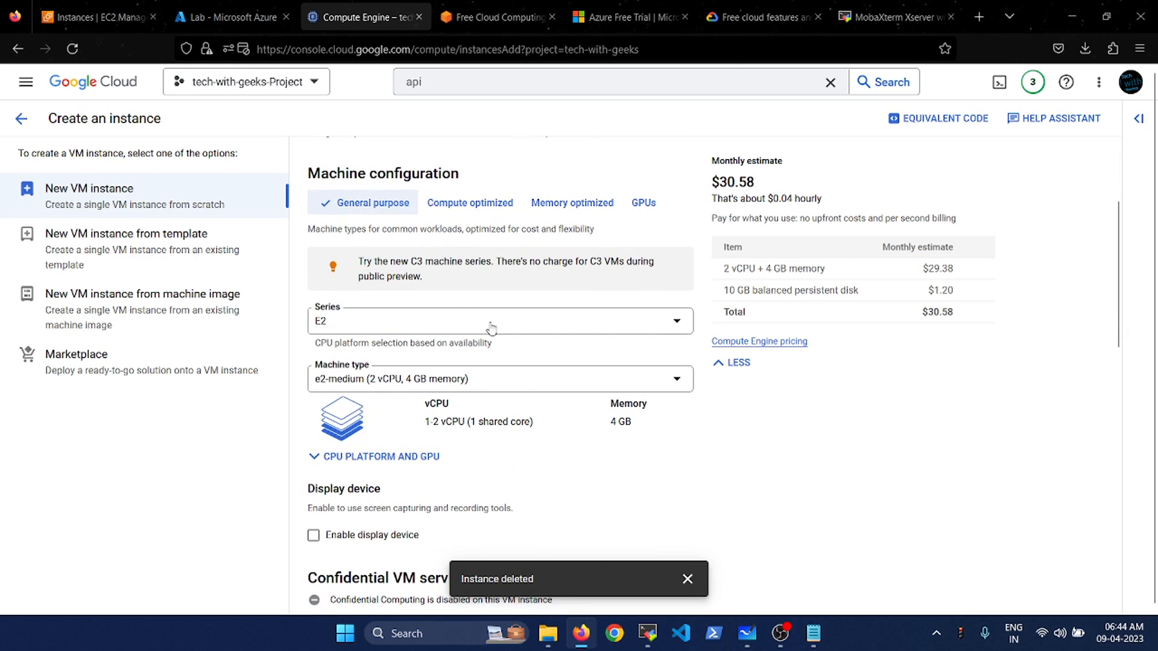
- Choose the e2-small machine type, dropping the estimate to $15.89/month
{"action": "left_click", "coordinate": [496, 385]}
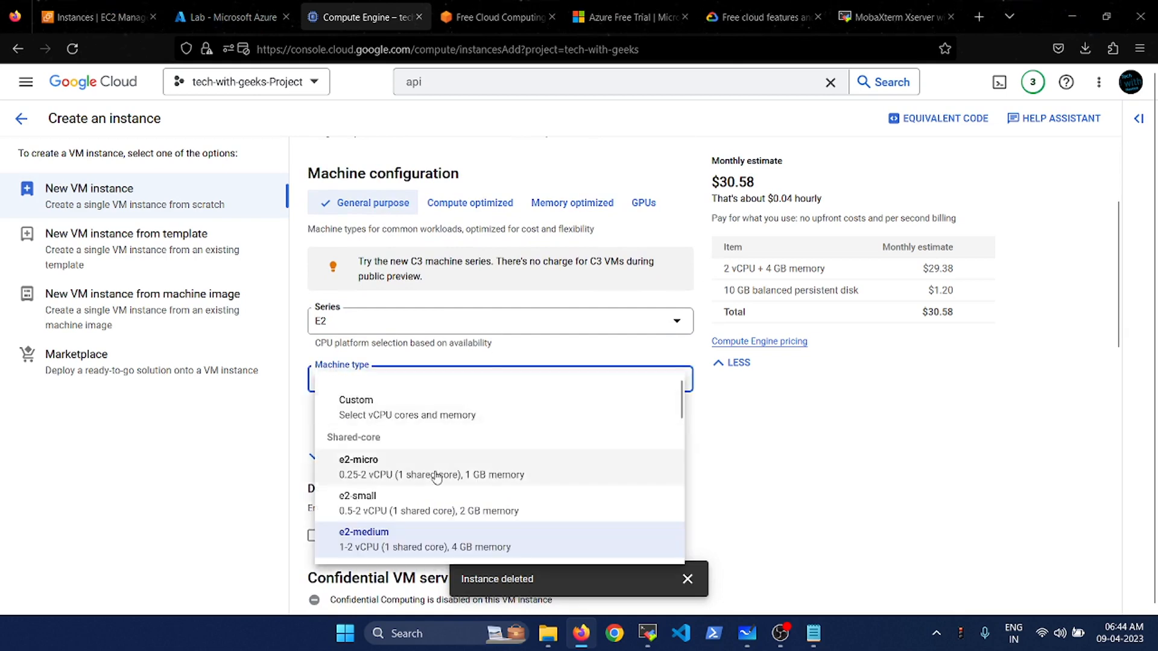
{"action": "scroll", "coordinate": [515, 505], "scroll_direction": "down", "scroll_amount": 2}
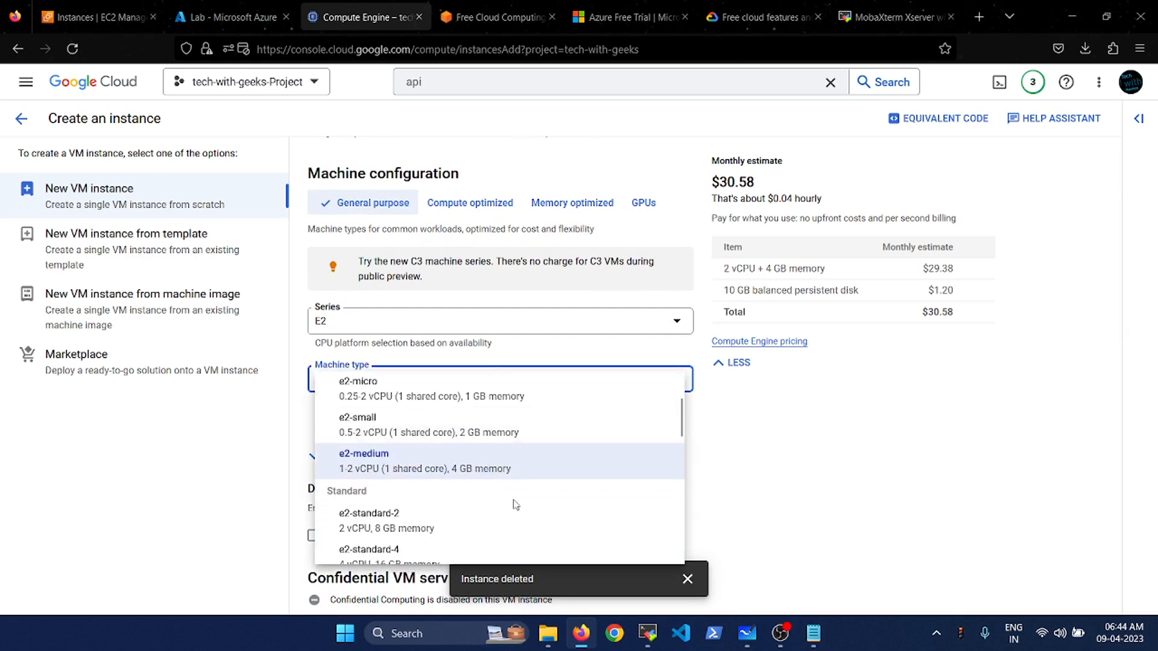
{"action": "scroll", "coordinate": [515, 505], "scroll_direction": "up", "scroll_amount": 1}
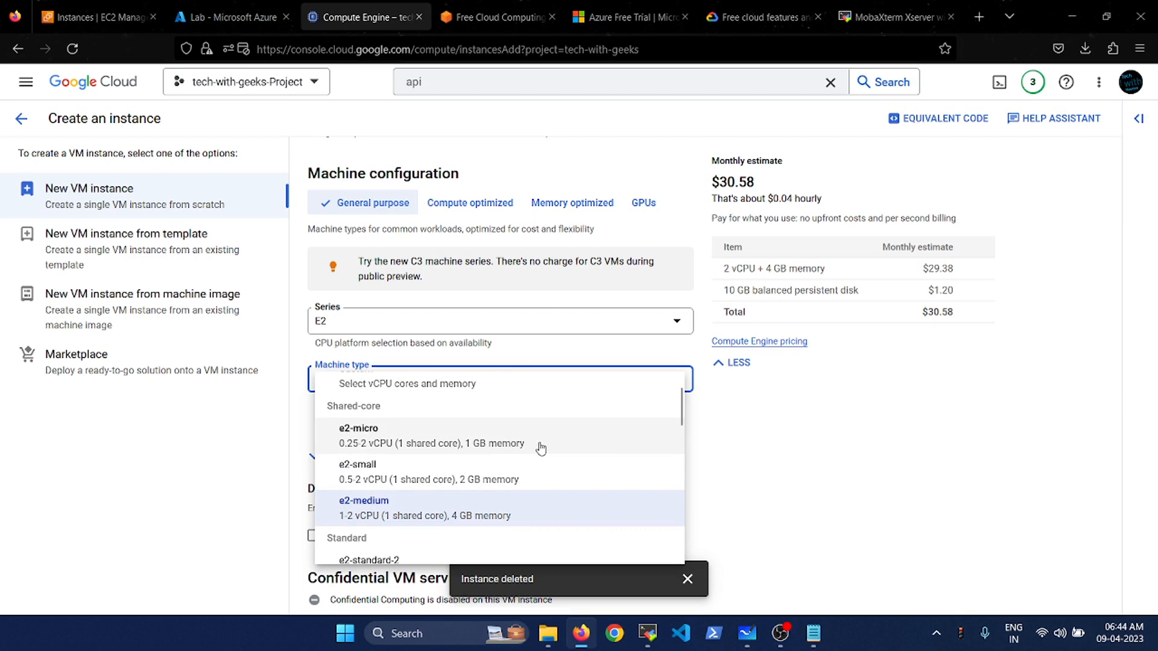
{"action": "left_click", "coordinate": [528, 479]}
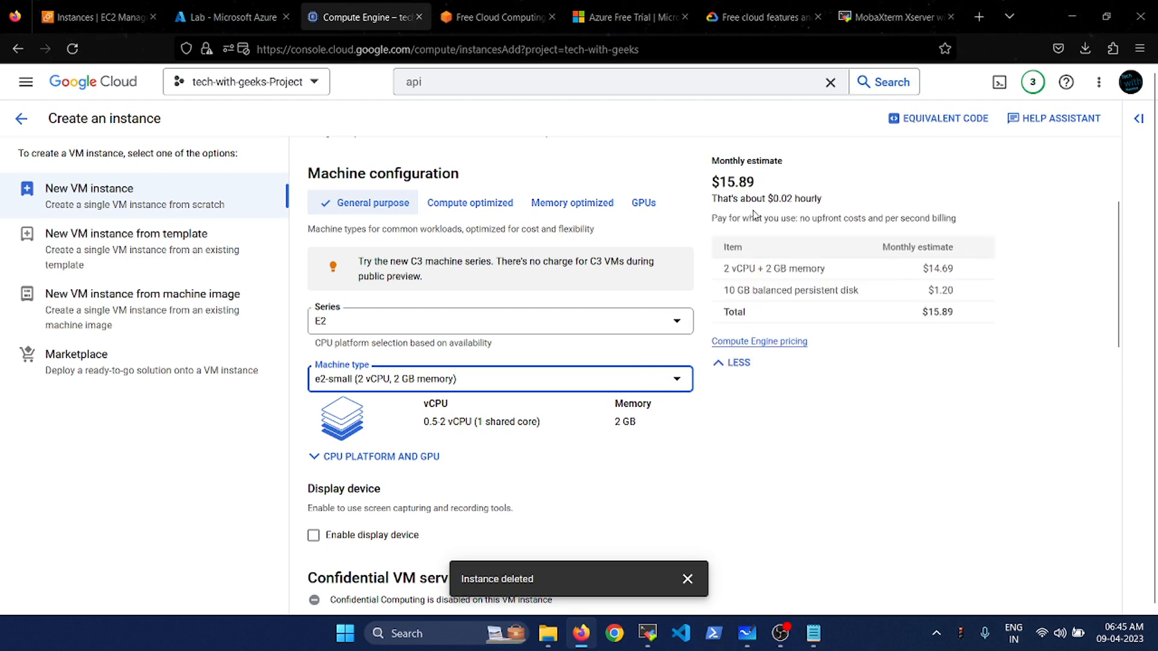
{"action": "left_click_drag", "start_coordinate": [713, 182], "coordinate": [769, 184]}
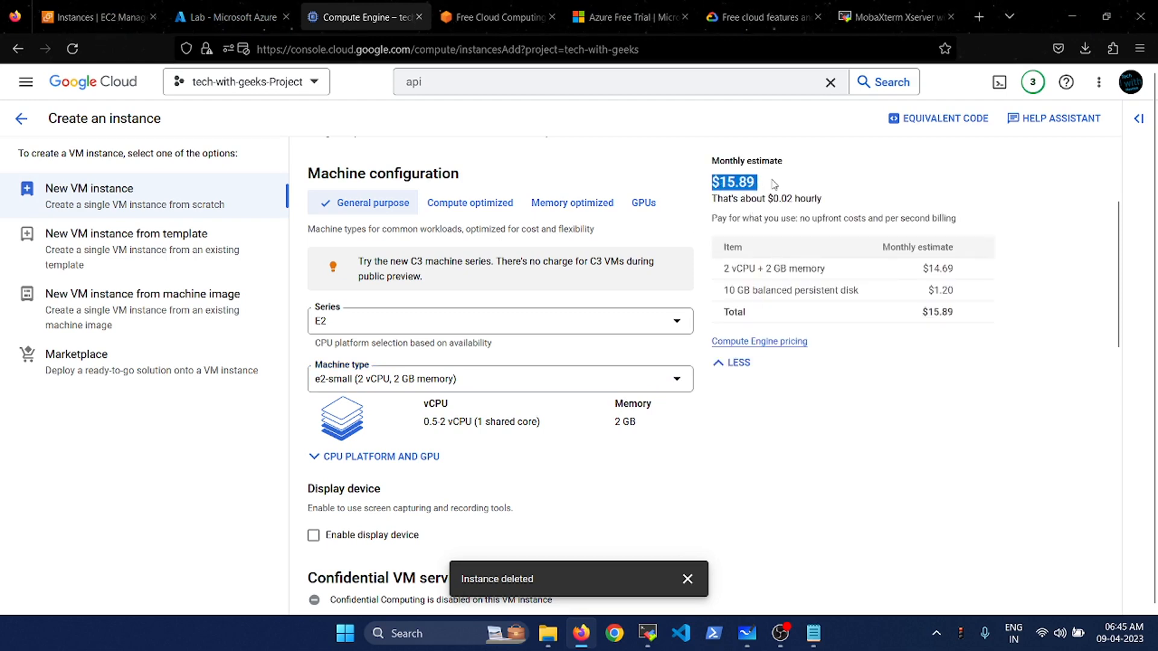
{"action": "left_click", "coordinate": [775, 184]}
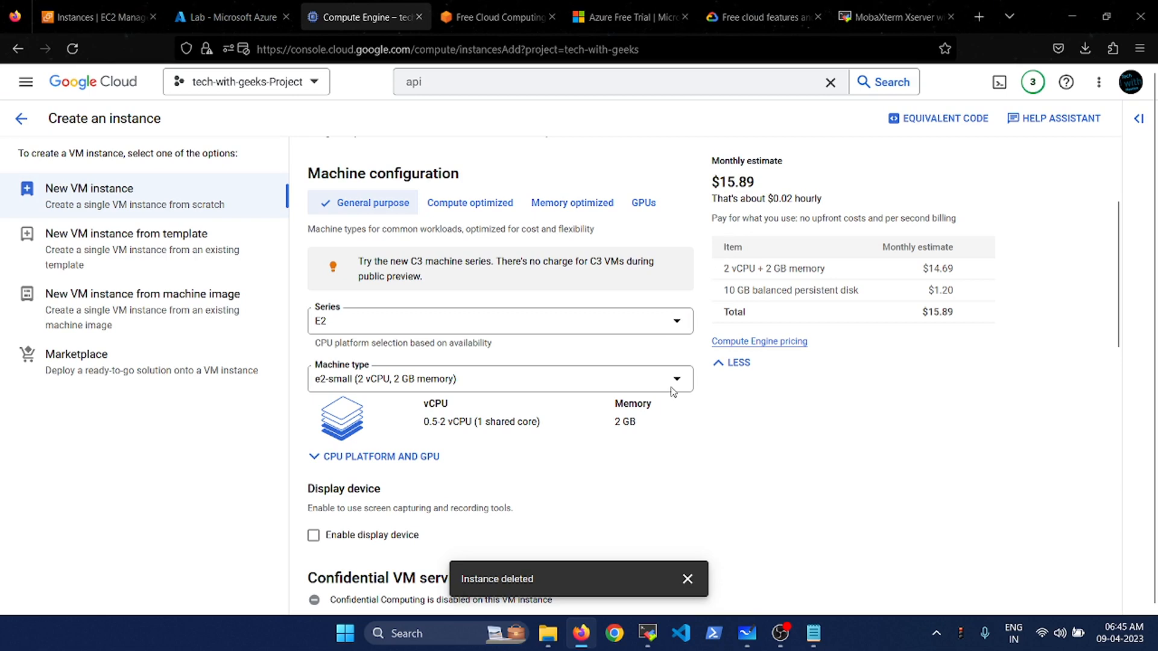
- Scroll down to the Boot disk section and view the license type help
{"action": "scroll", "coordinate": [748, 480], "scroll_direction": "down", "scroll_amount": 2}
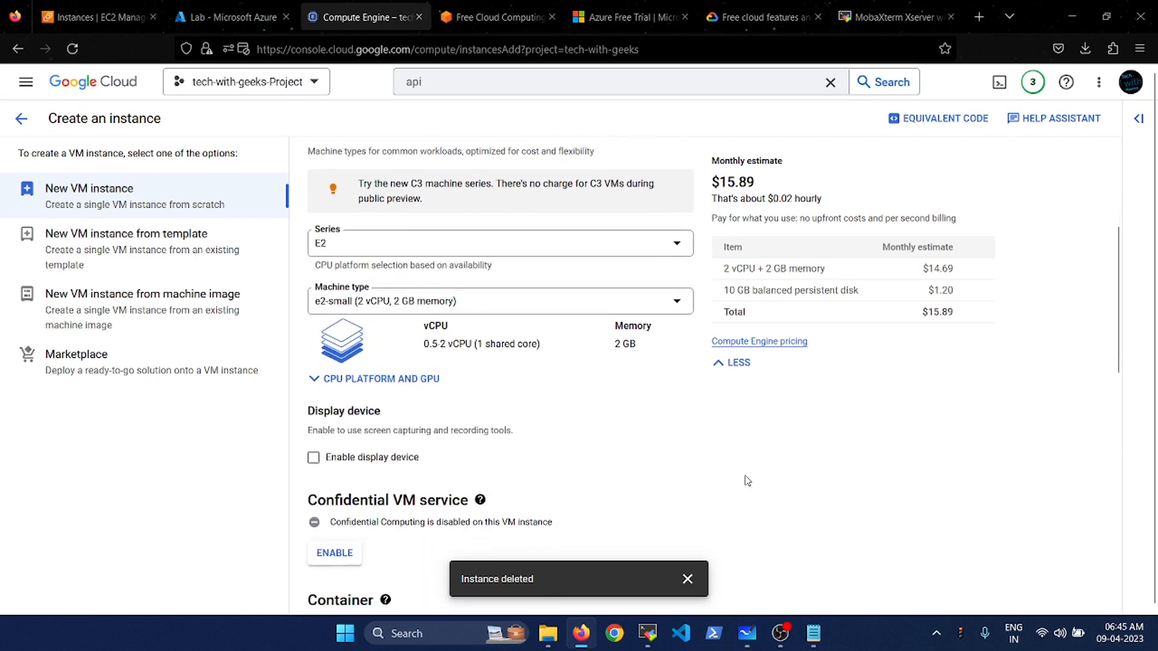
{"action": "scroll", "coordinate": [748, 481], "scroll_direction": "down", "scroll_amount": 4}
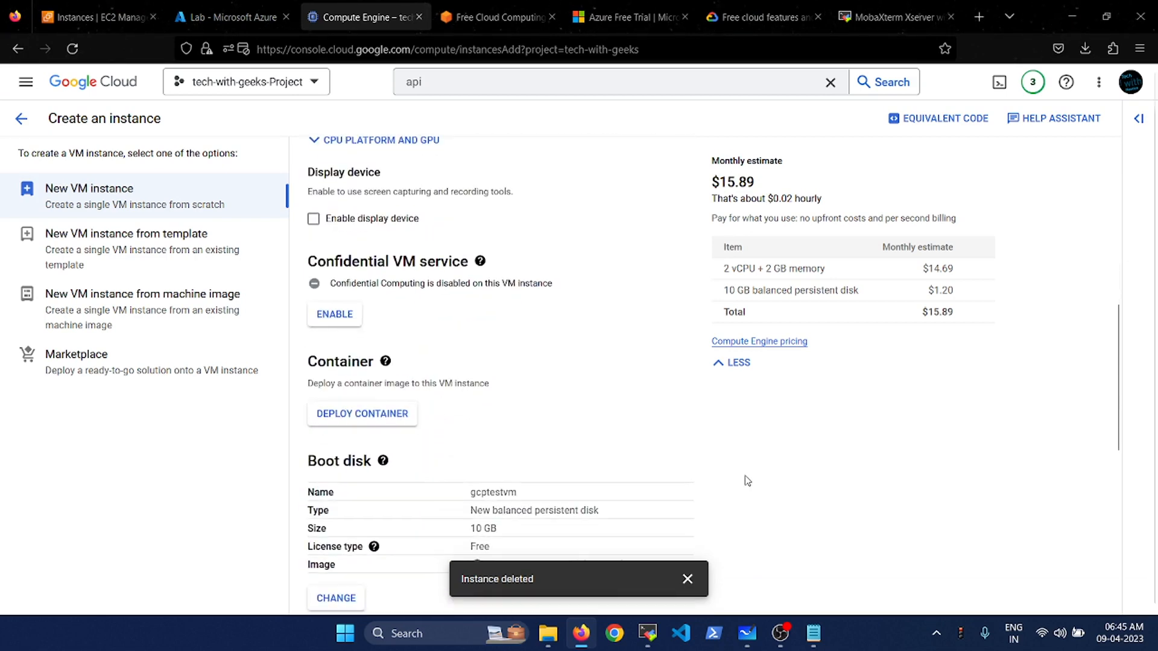
{"action": "scroll", "coordinate": [748, 481], "scroll_direction": "down", "scroll_amount": 2}
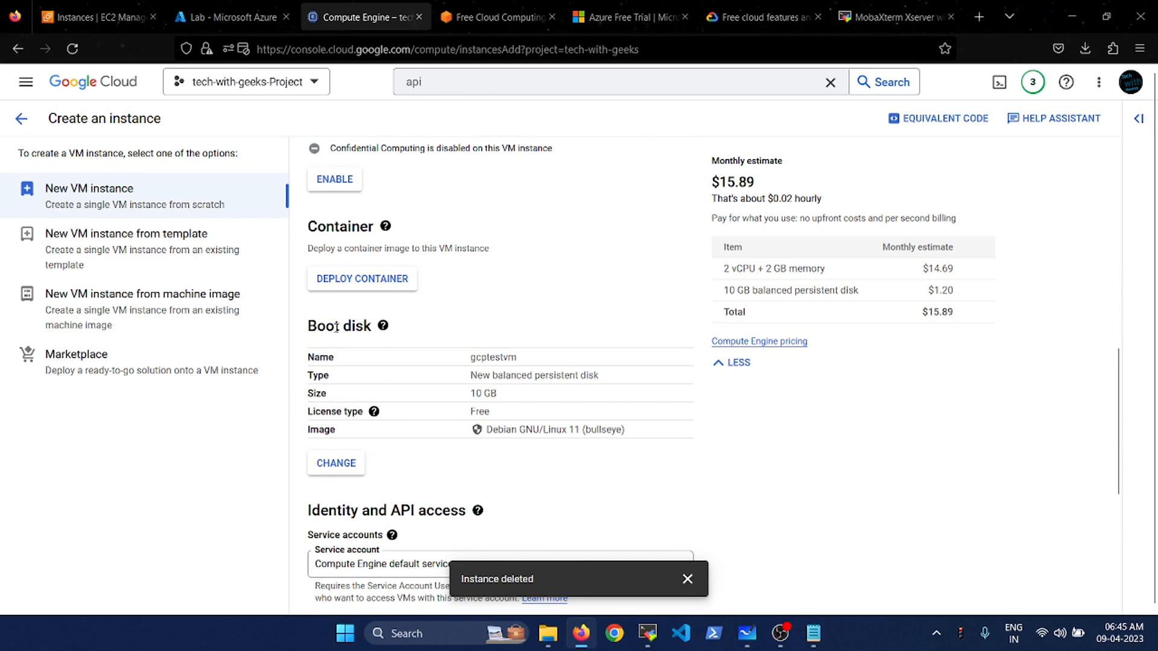
{"action": "left_click", "coordinate": [374, 412]}
{"action": "left_click", "coordinate": [500, 444]}
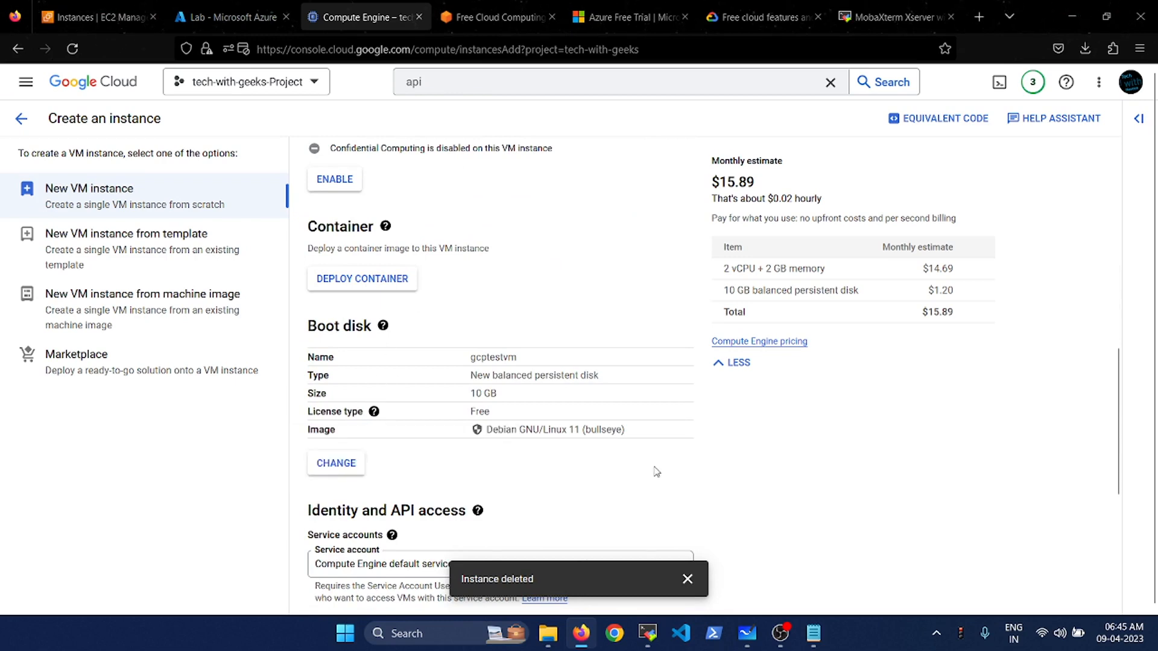
- Set the boot disk to Ubuntu 18.04 LTS on a Balanced persistent disk
{"action": "left_click", "coordinate": [341, 474]}
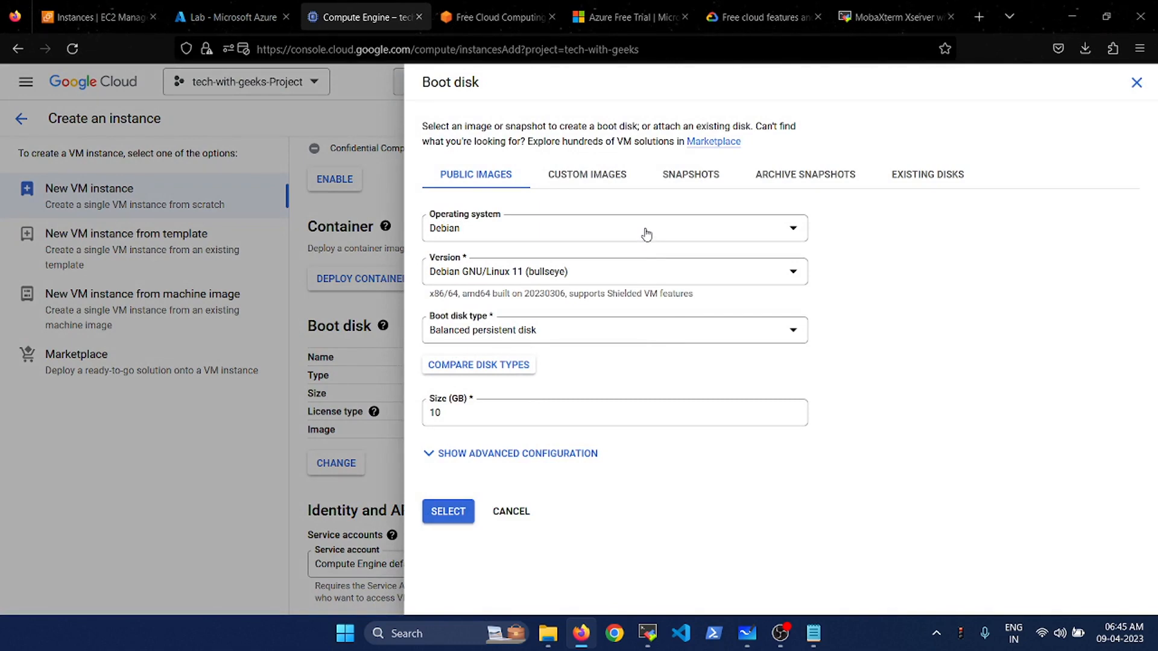
{"action": "left_click", "coordinate": [645, 232]}
{"action": "scroll", "coordinate": [513, 400], "scroll_direction": "down", "scroll_amount": 3}
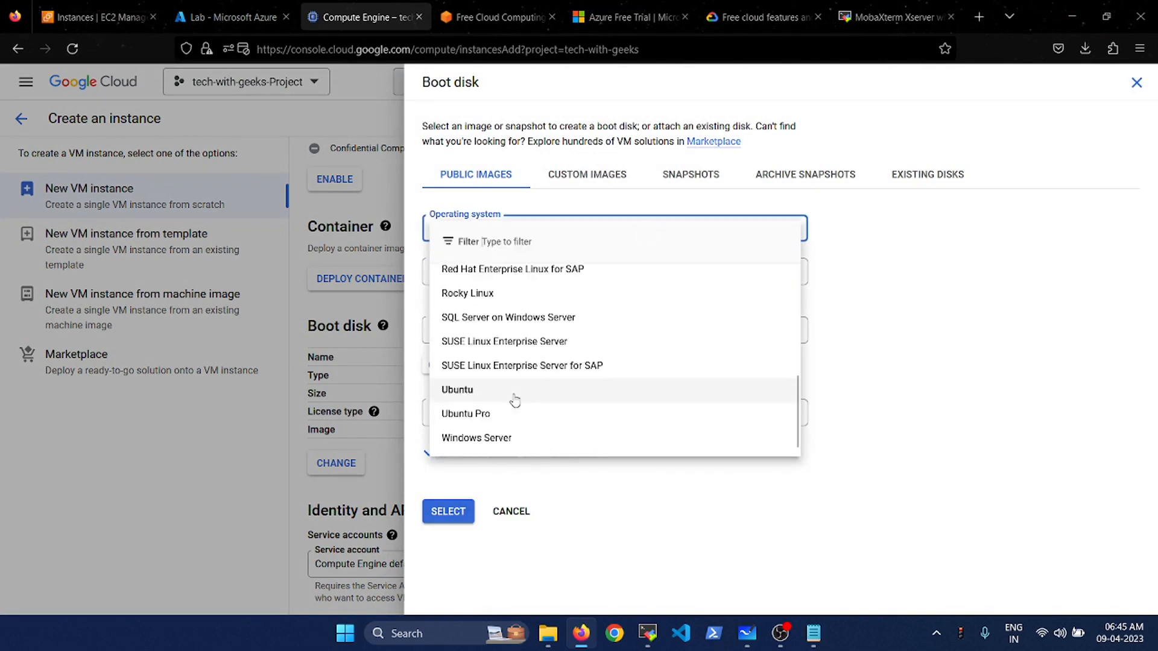
{"action": "left_click", "coordinate": [514, 398]}
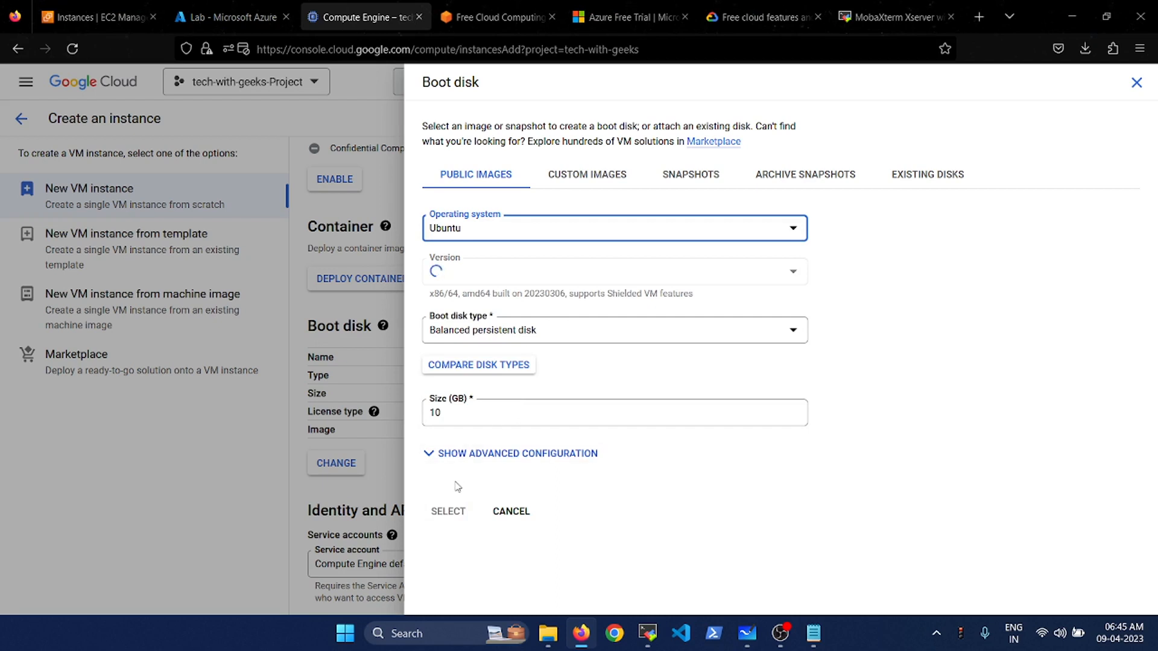
{"action": "left_click", "coordinate": [534, 331]}
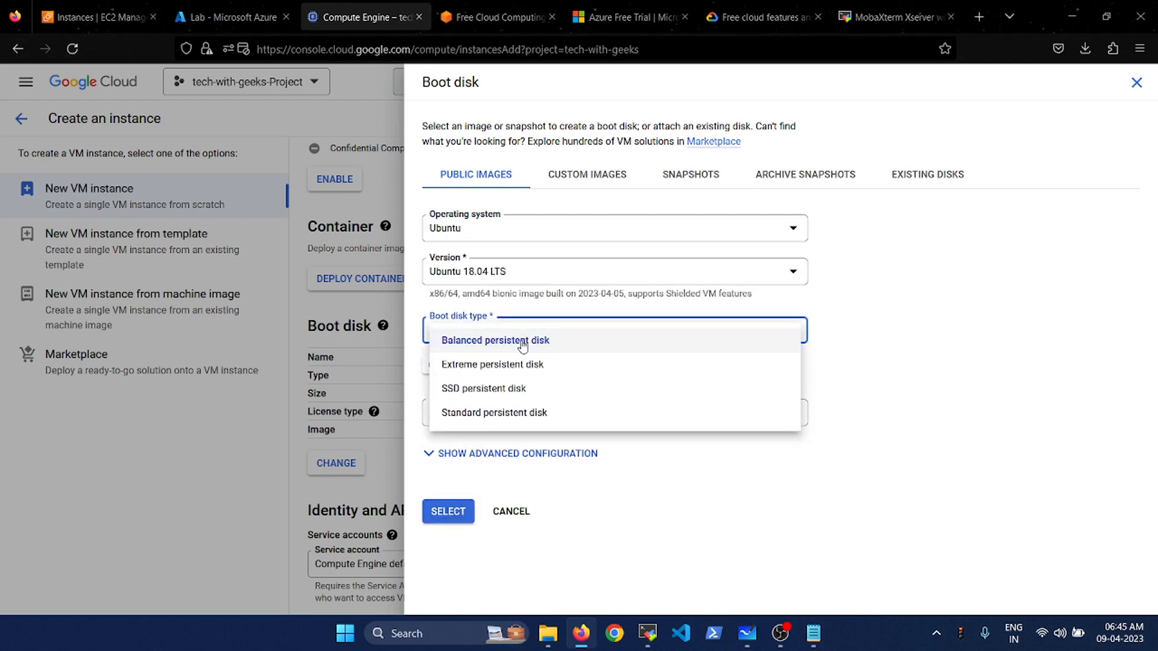
{"action": "left_click", "coordinate": [523, 344]}
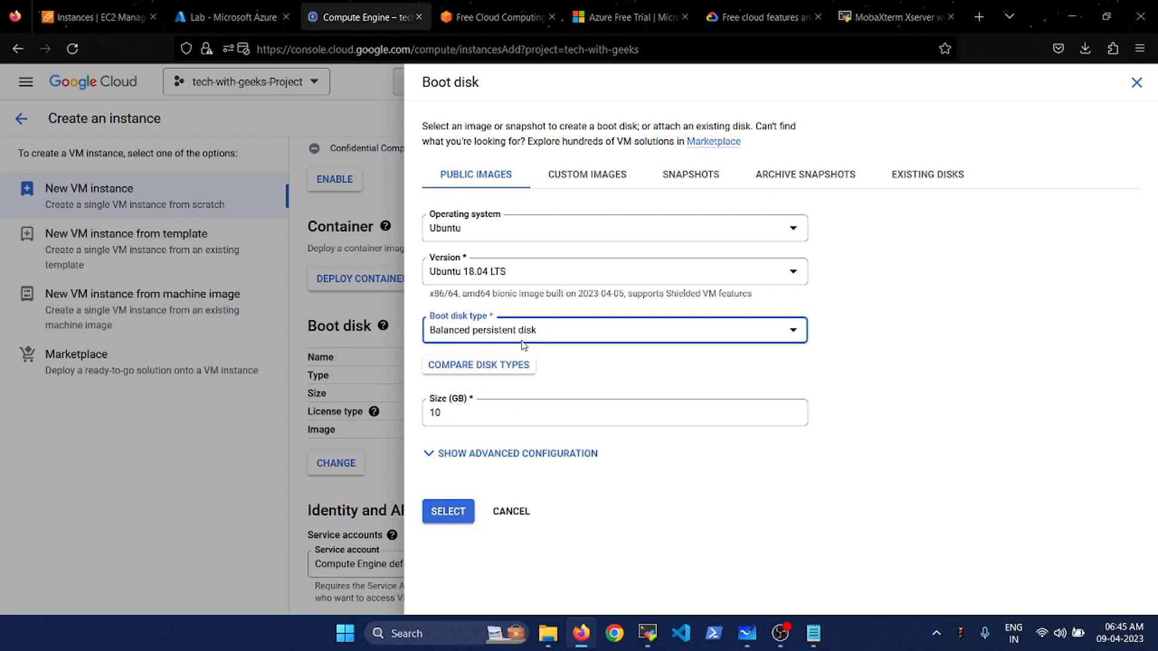
{"action": "left_click", "coordinate": [447, 516]}
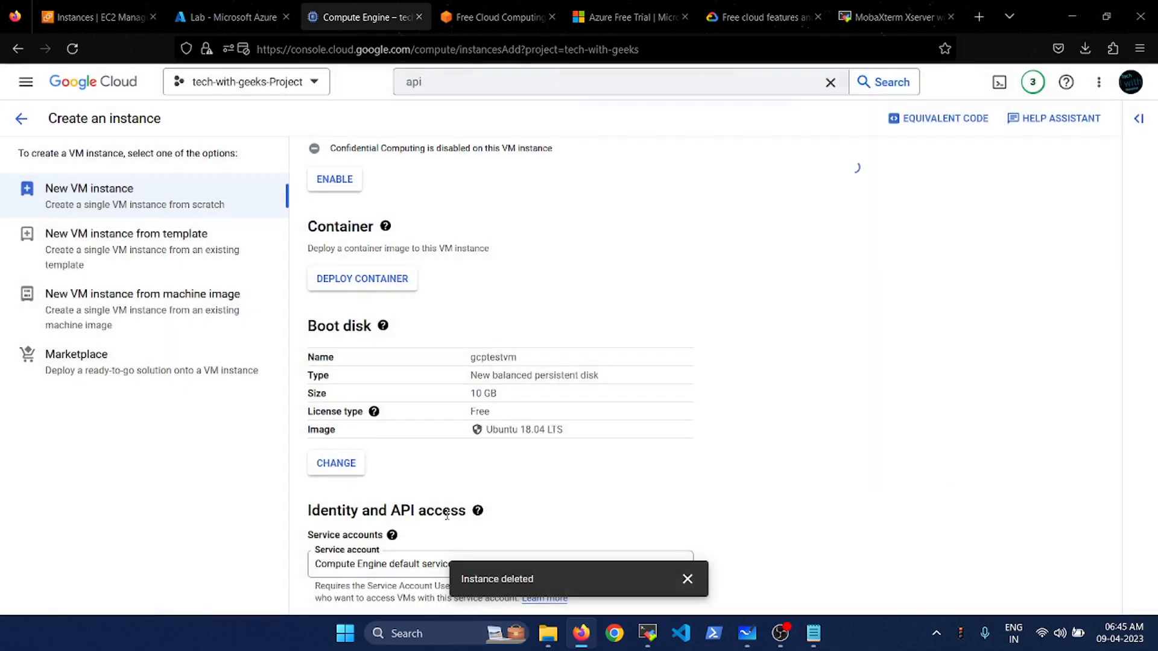
- Recheck the boot disk settings, then create the gcptestvm instance
{"action": "scroll", "coordinate": [607, 468], "scroll_direction": "down", "scroll_amount": 4}
{"action": "scroll", "coordinate": [606, 468], "scroll_direction": "up", "scroll_amount": 4}
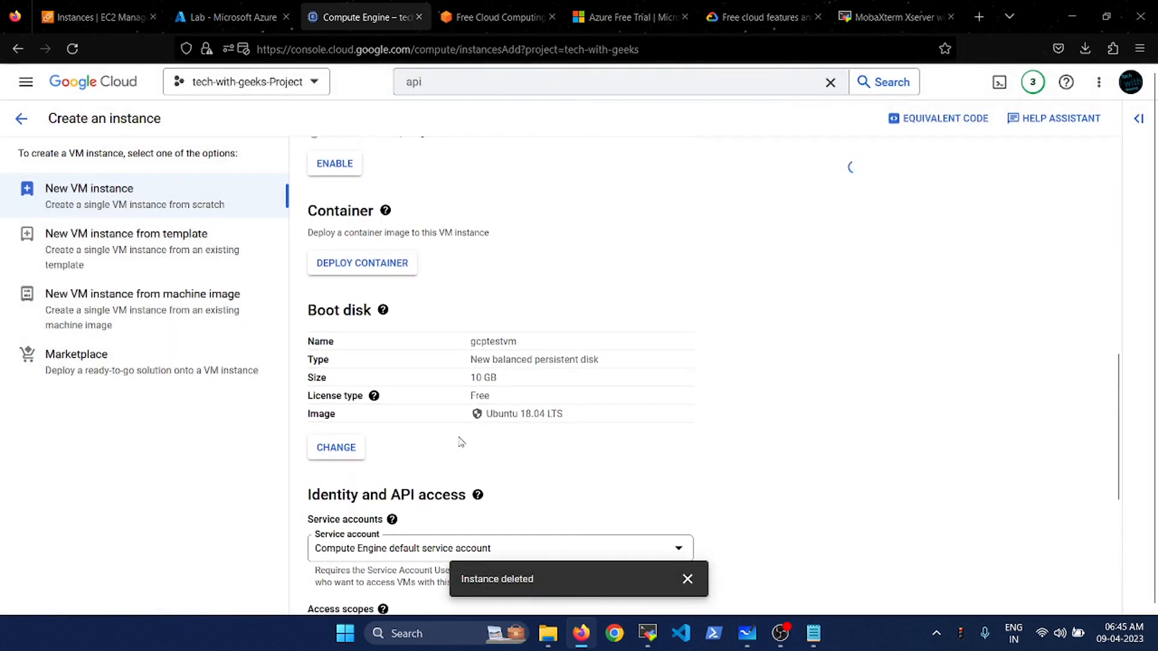
{"action": "left_click", "coordinate": [347, 451]}
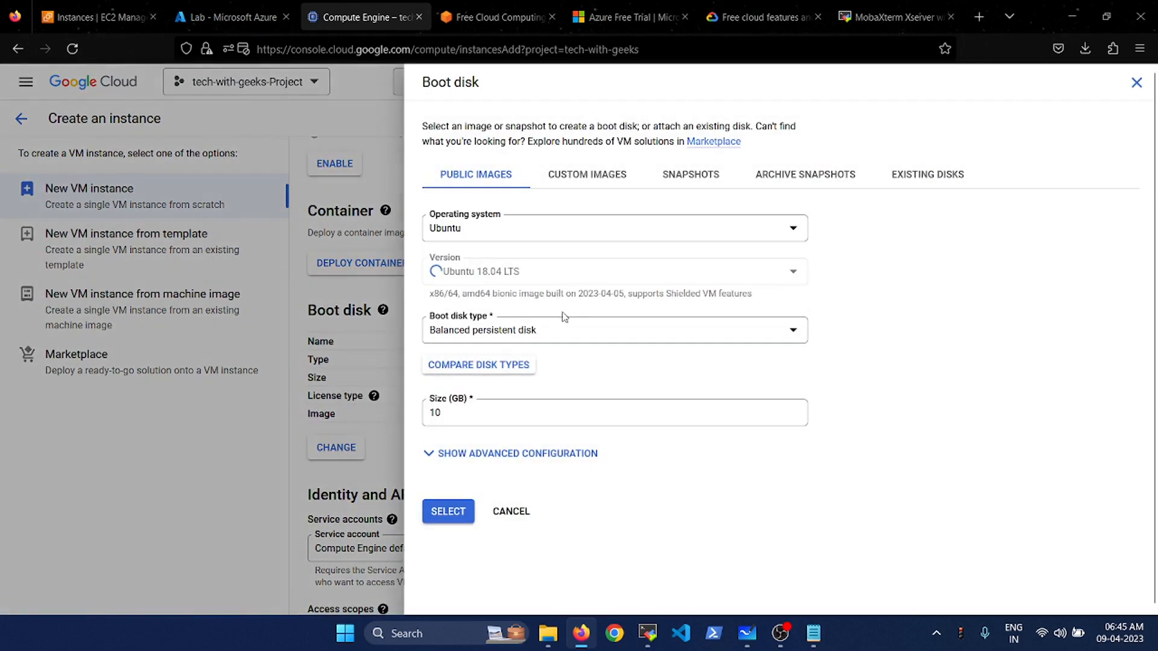
{"action": "left_click", "coordinate": [510, 512]}
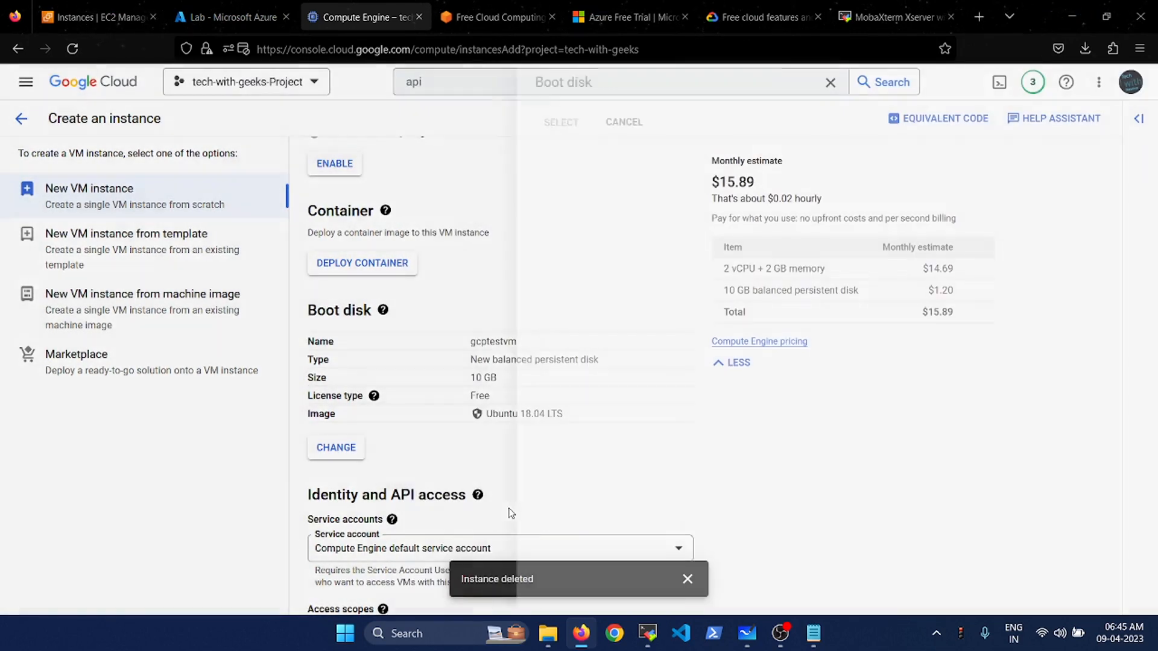
{"action": "scroll", "coordinate": [678, 416], "scroll_direction": "down", "scroll_amount": 3}
{"action": "scroll", "coordinate": [679, 416], "scroll_direction": "down", "scroll_amount": 2}
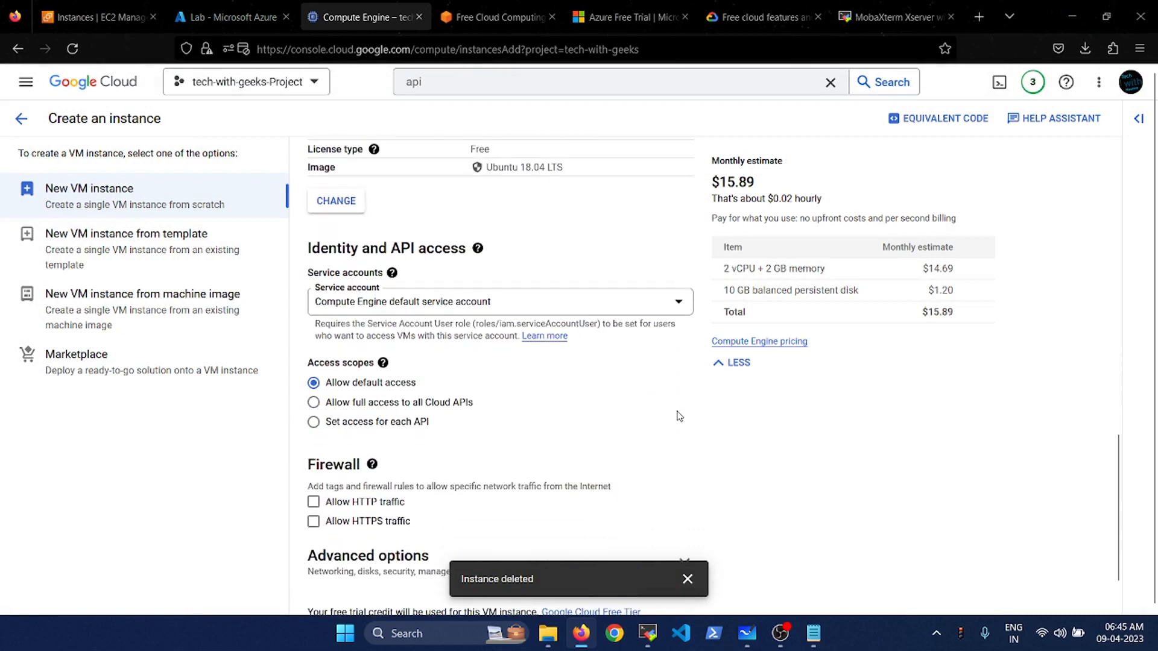
{"action": "scroll", "coordinate": [679, 416], "scroll_direction": "down", "scroll_amount": 2}
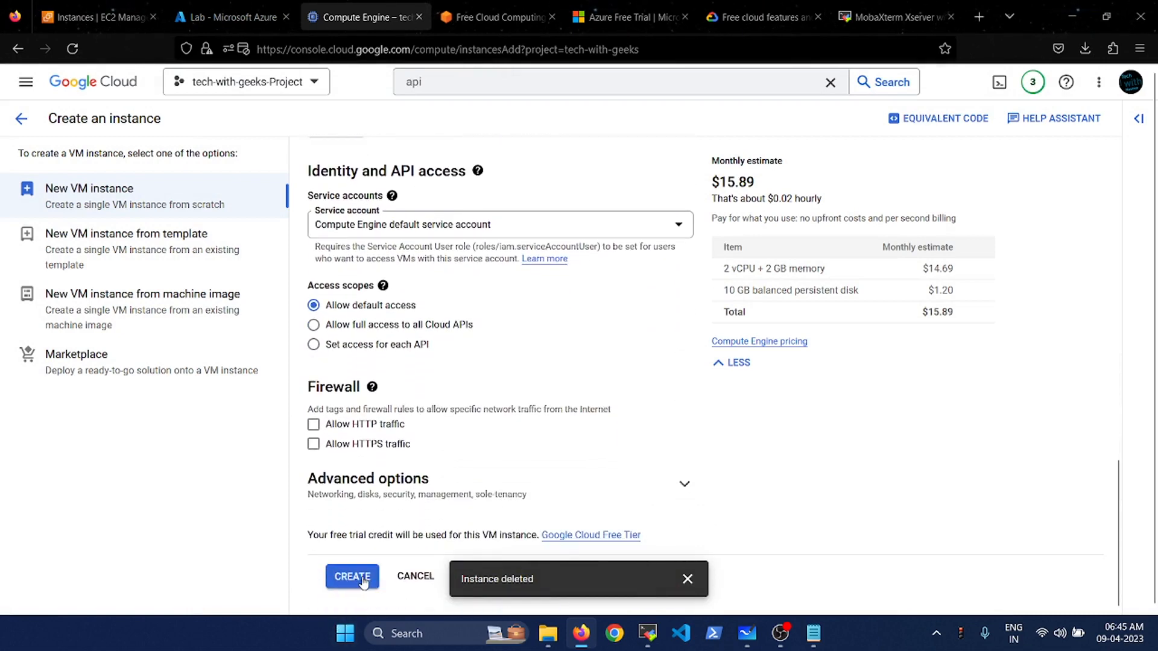
{"action": "left_click", "coordinate": [356, 578]}
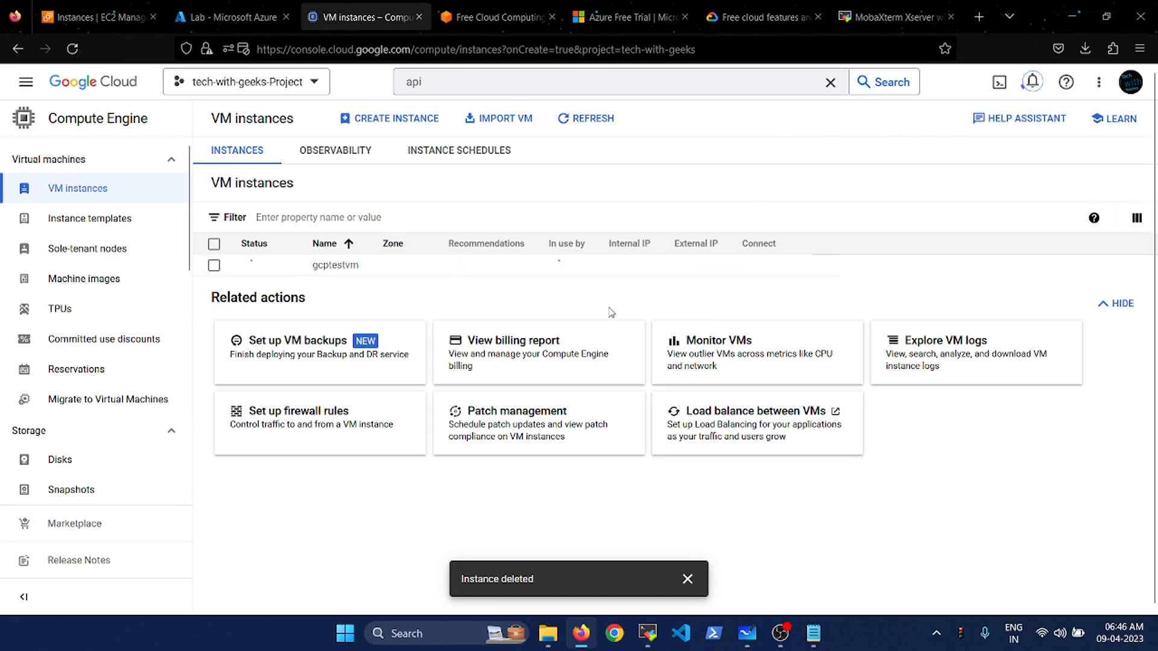
- Check gcptestvm creation in notifications, view remaining Azure resource groups, then switch to AWS EC2
{"action": "left_click", "coordinate": [1033, 82]}
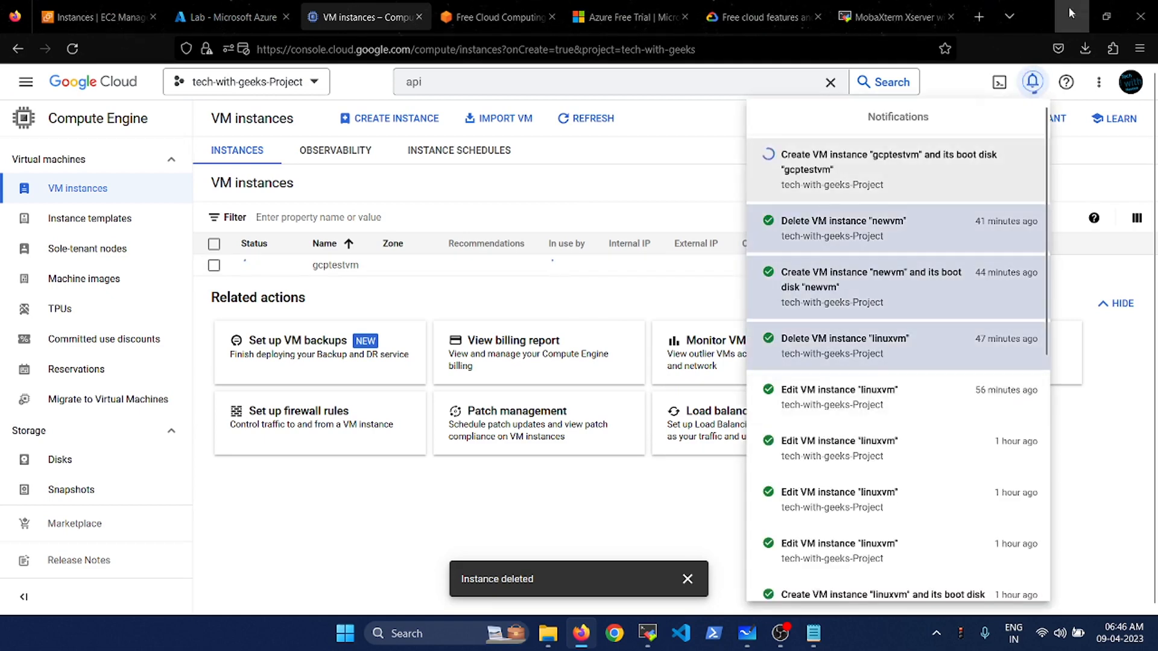
{"action": "left_click", "coordinate": [1032, 83]}
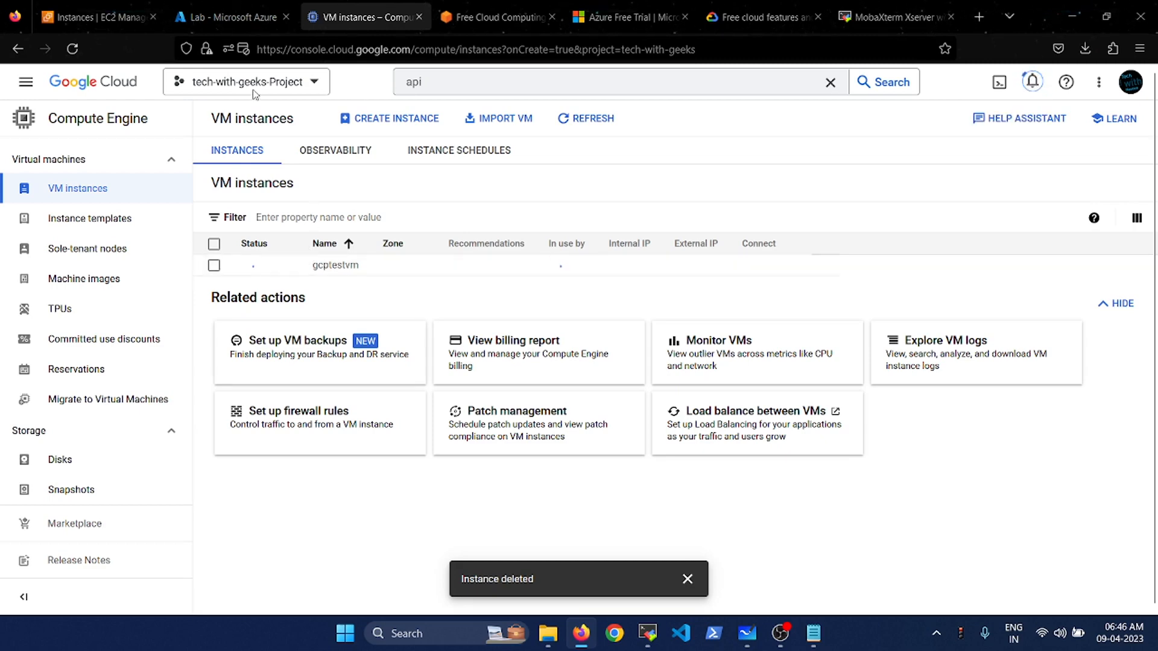
{"action": "left_click", "coordinate": [223, 9]}
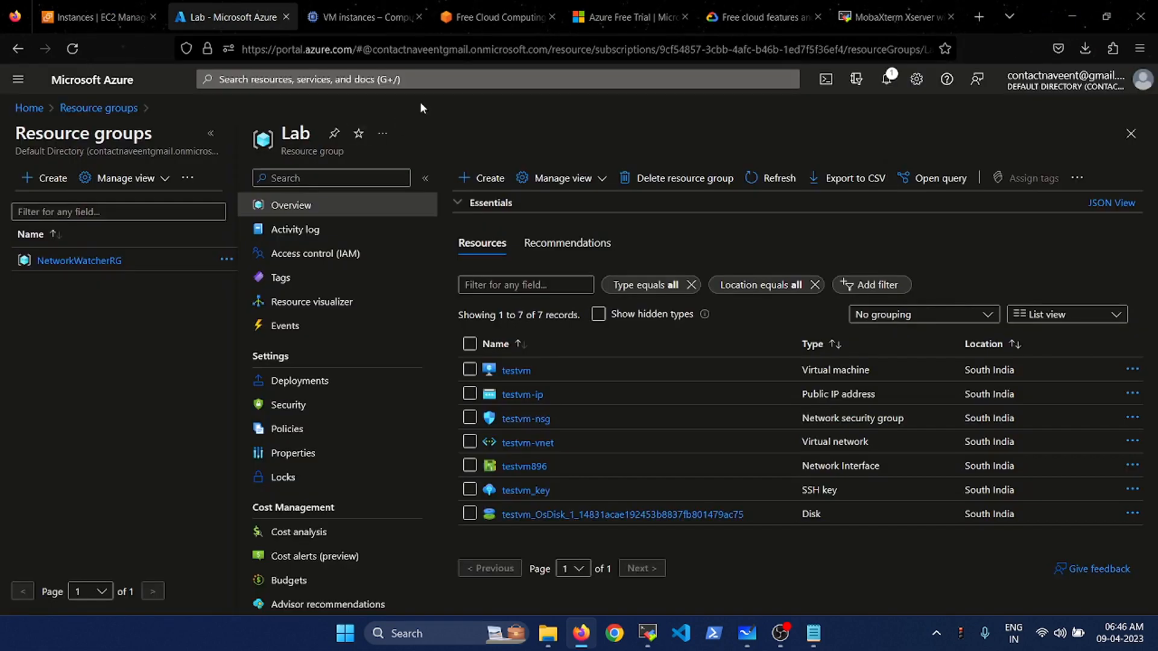
{"action": "left_click", "coordinate": [121, 88]}
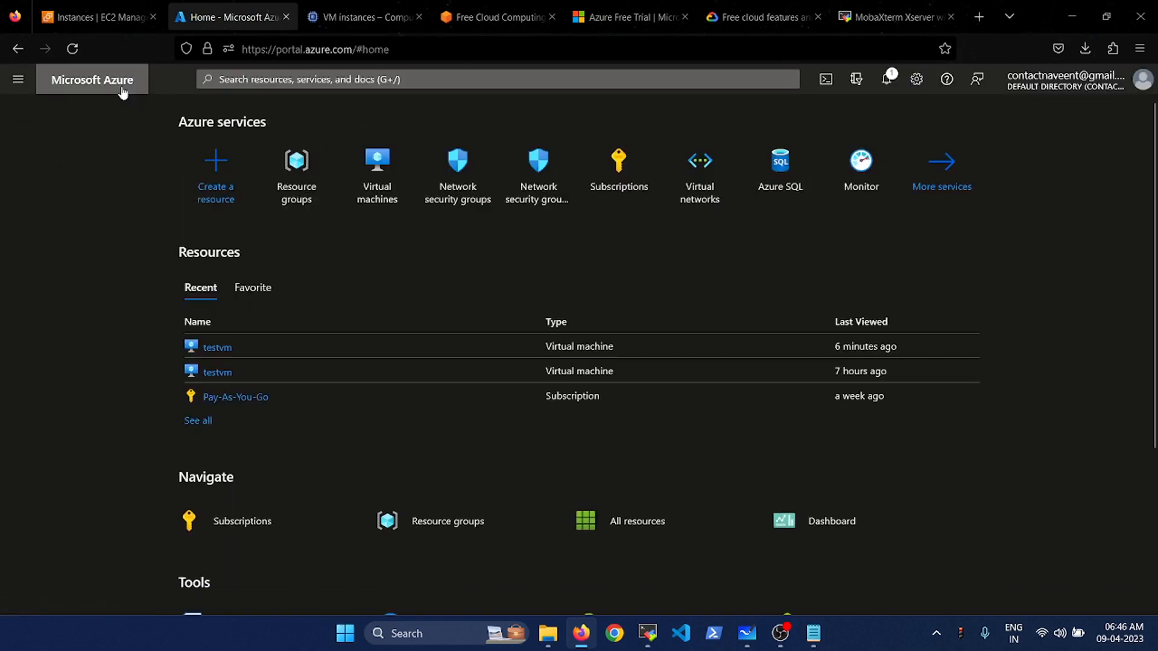
{"action": "left_click", "coordinate": [309, 189]}
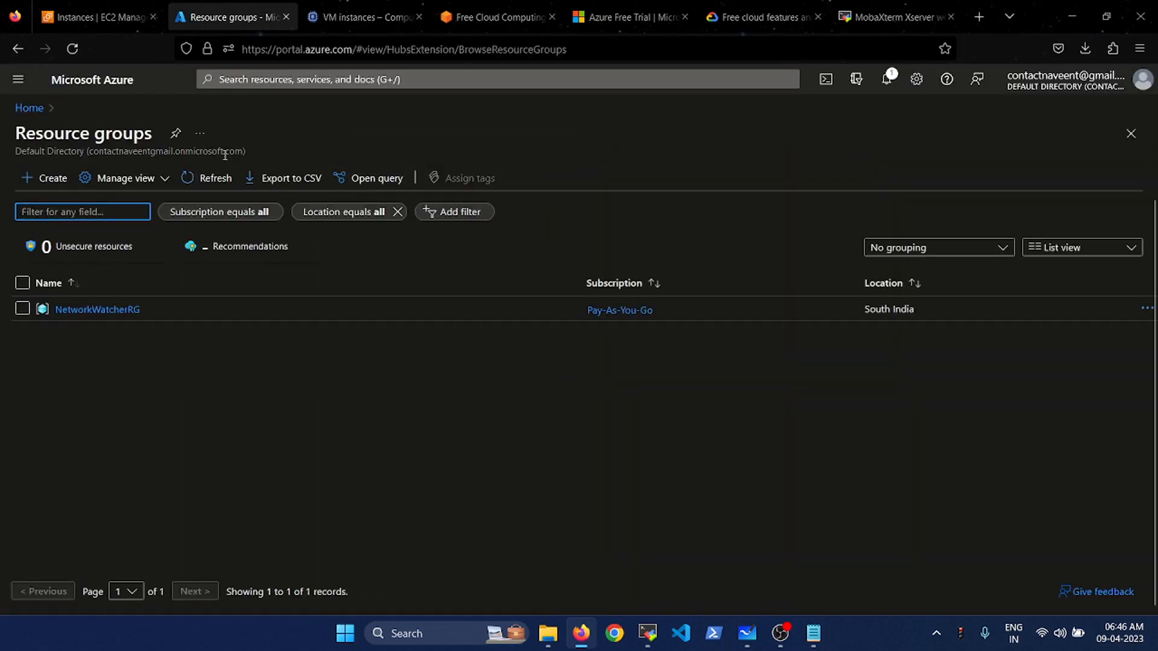
{"action": "left_click", "coordinate": [118, 6]}
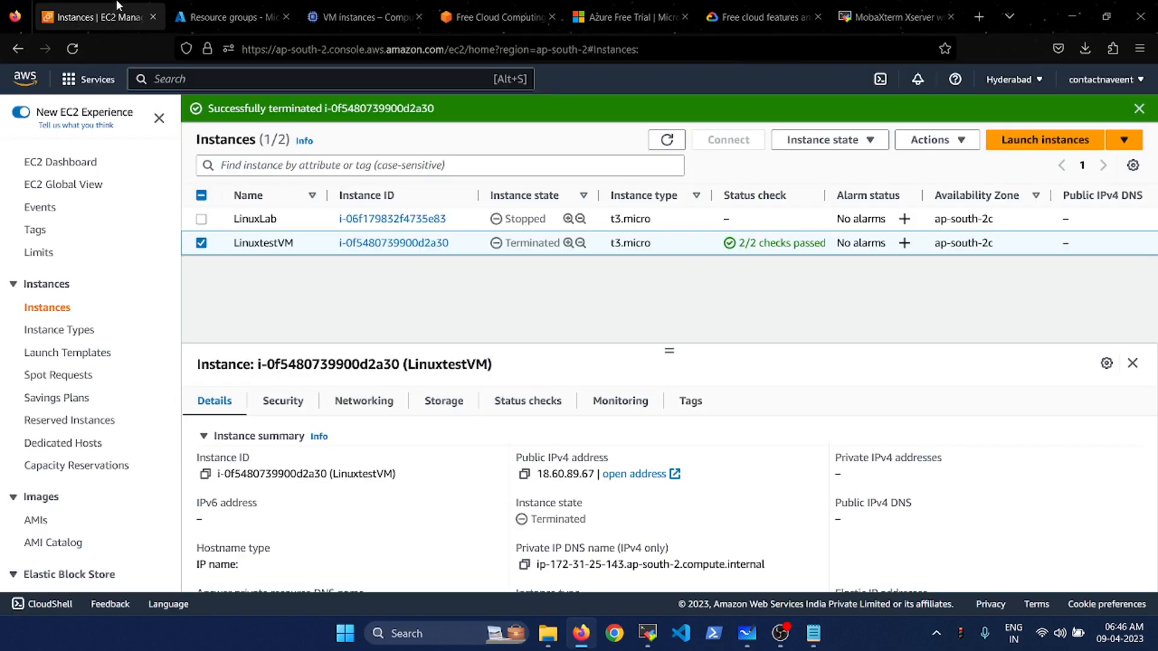
- Refresh EC2 instances to confirm LinuxtestVM terminated, then return to Google Cloud VM instances
{"action": "left_click", "coordinate": [667, 139]}
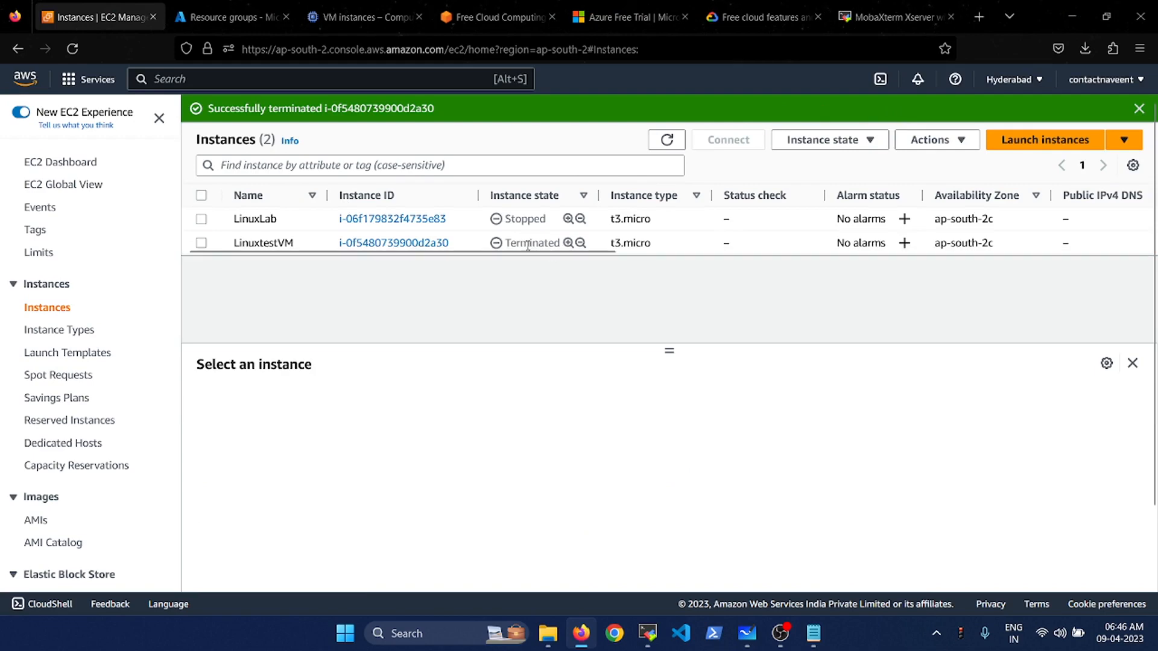
{"action": "left_click", "coordinate": [371, 7]}
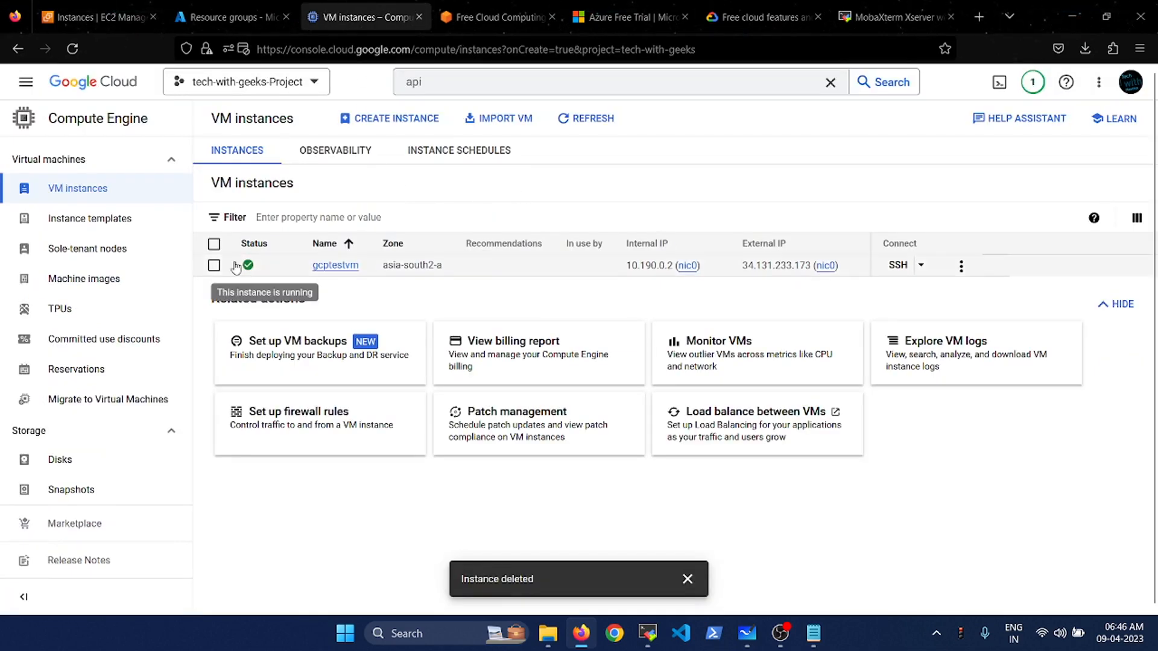
- Launch SSH to gcptestvm and allow pop-ups so the Ubuntu 18.04.6 terminal opens
{"action": "left_click", "coordinate": [896, 265]}
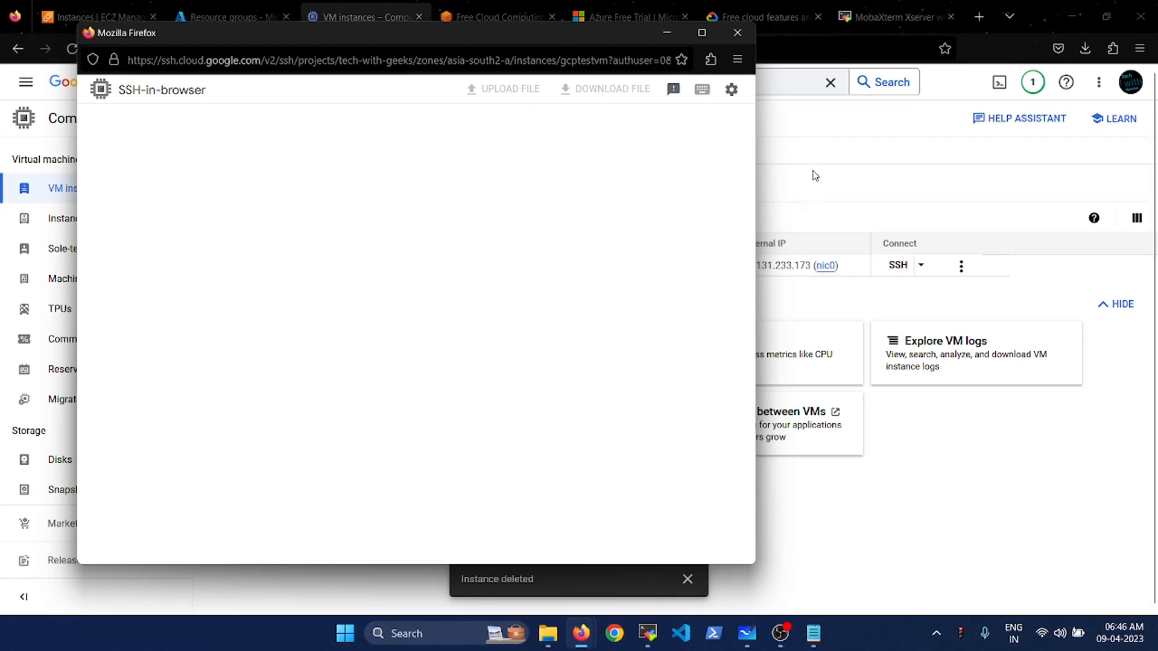
{"action": "left_click", "coordinate": [820, 128]}
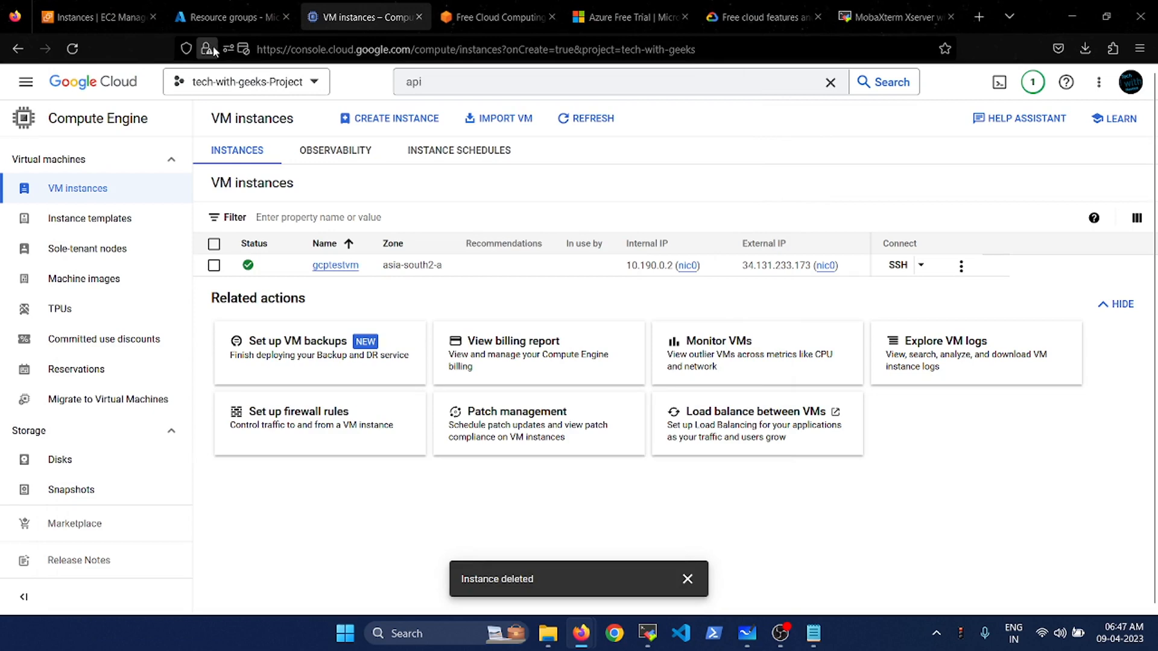
{"action": "left_click", "coordinate": [244, 51]}
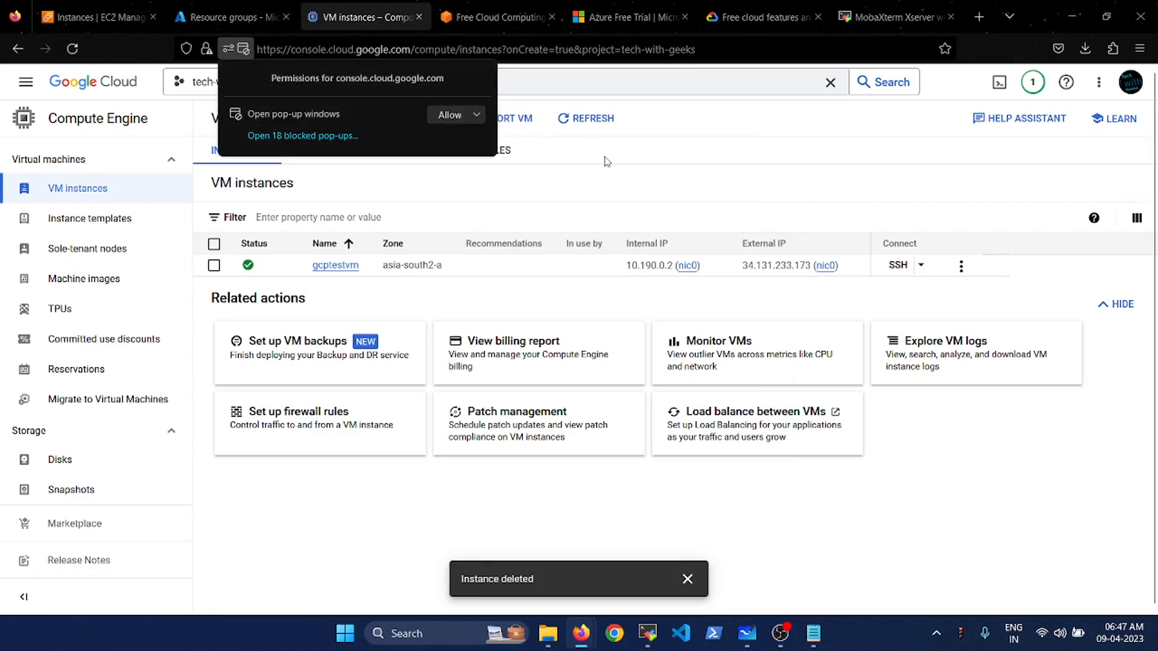
{"action": "left_click", "coordinate": [726, 184]}
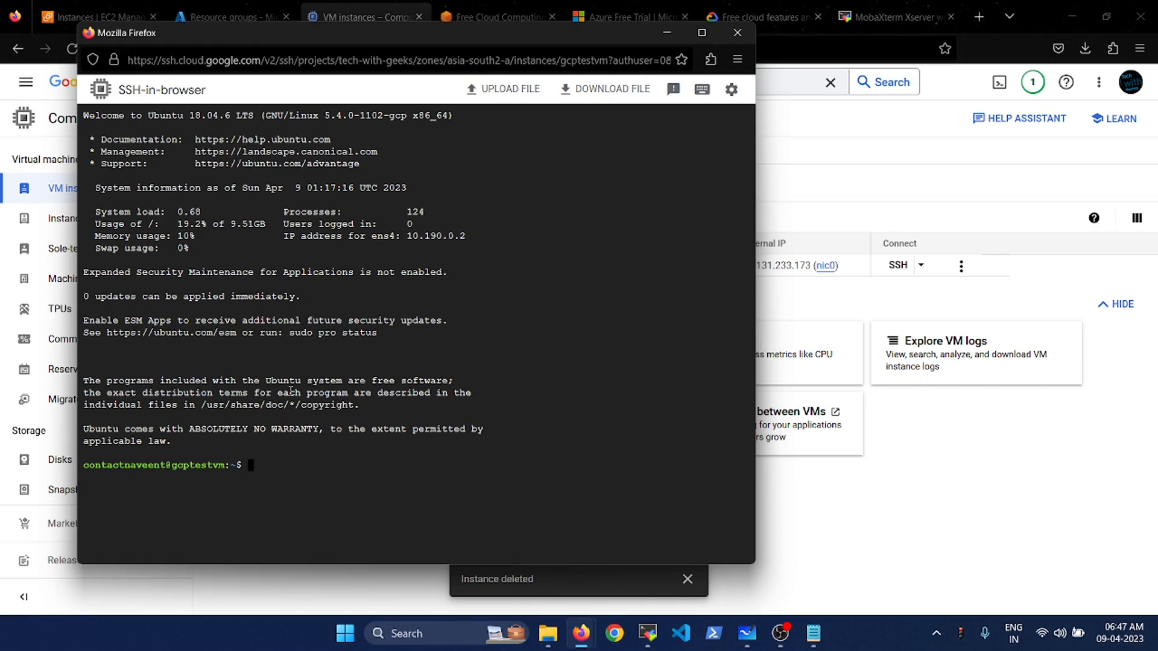
- Run whoami in the gcptestvm terminal, copy the reported username, and close the SSH window
{"action": "type", "text": "shudo s"}
{"action": "key", "text": "BackSpace"}
{"action": "key", "text": "BackSpace"}
{"action": "key", "text": "BackSpace"}
{"action": "key", "text": "BackSpace"}
{"action": "key", "text": "BackSpace"}
{"action": "key", "text": "BackSpace"}
{"action": "key", "text": "BackSpace"}
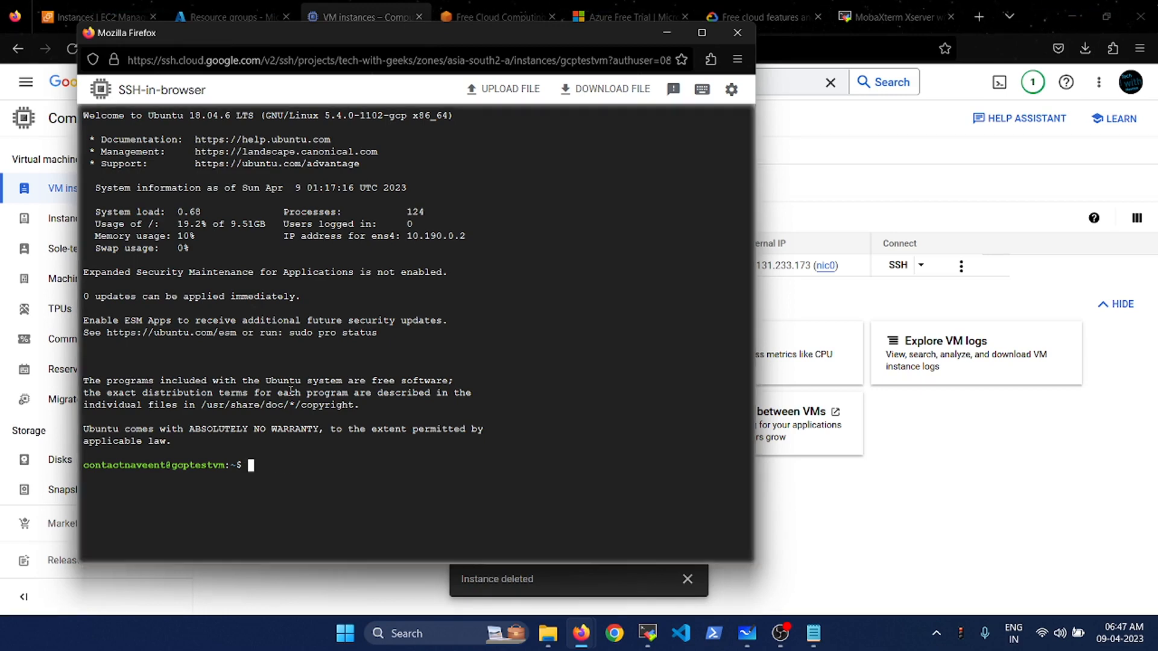
{"action": "type", "text": "whoami"}
{"action": "key", "text": "Return"}
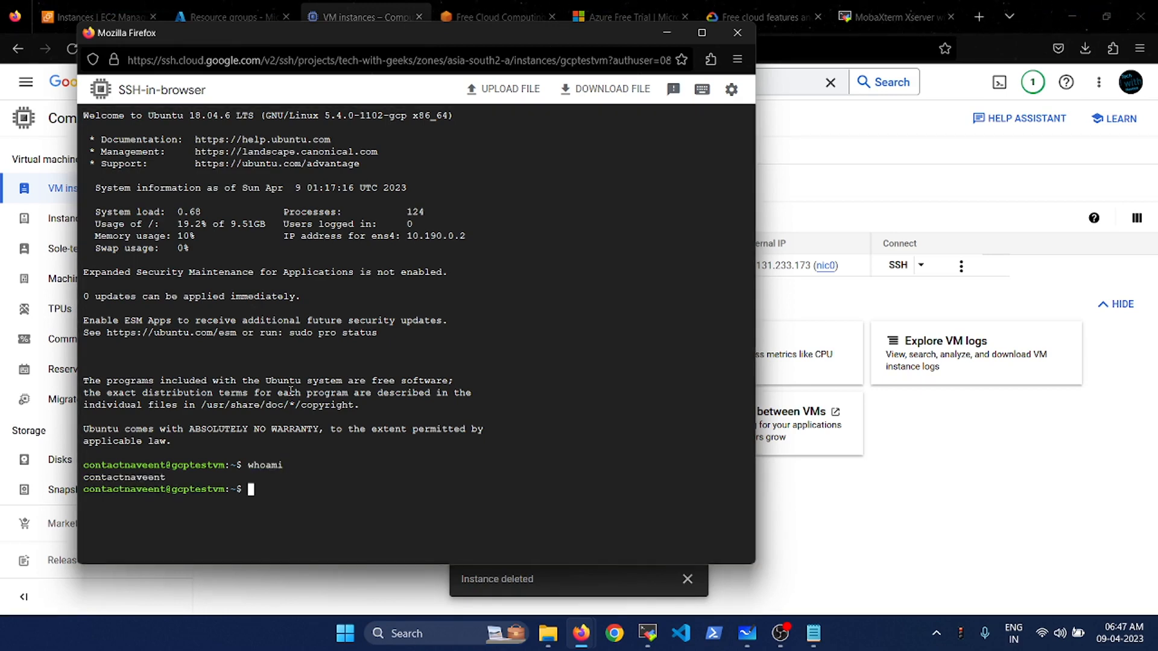
{"action": "double_click", "coordinate": [139, 479]}
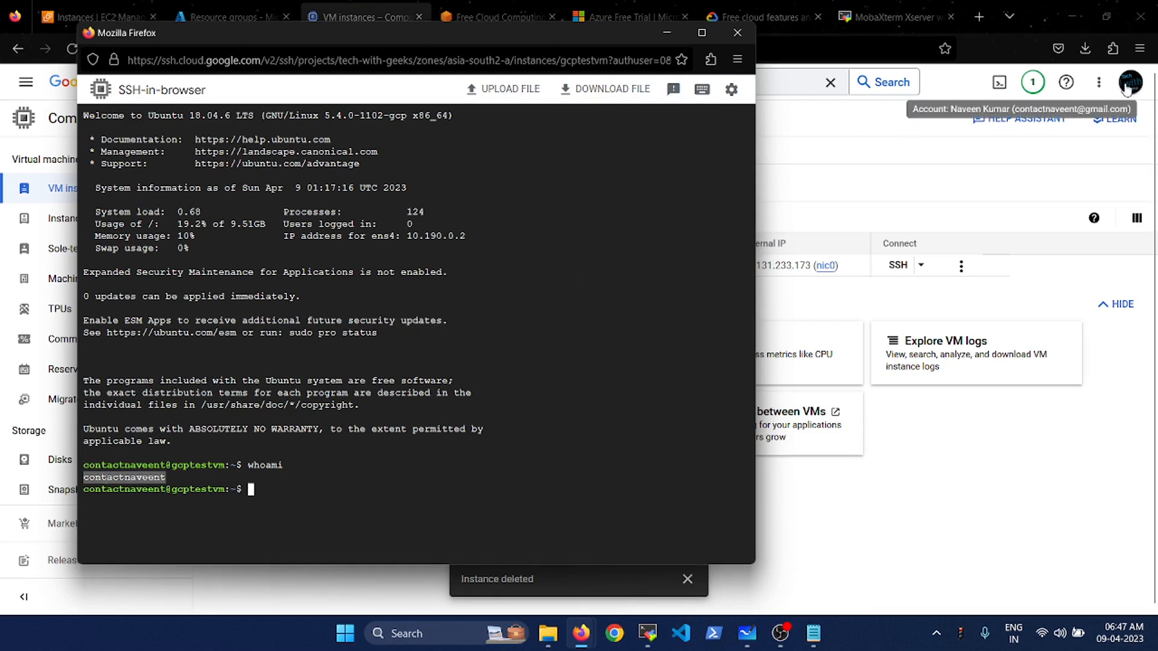
{"action": "left_click", "coordinate": [467, 439]}
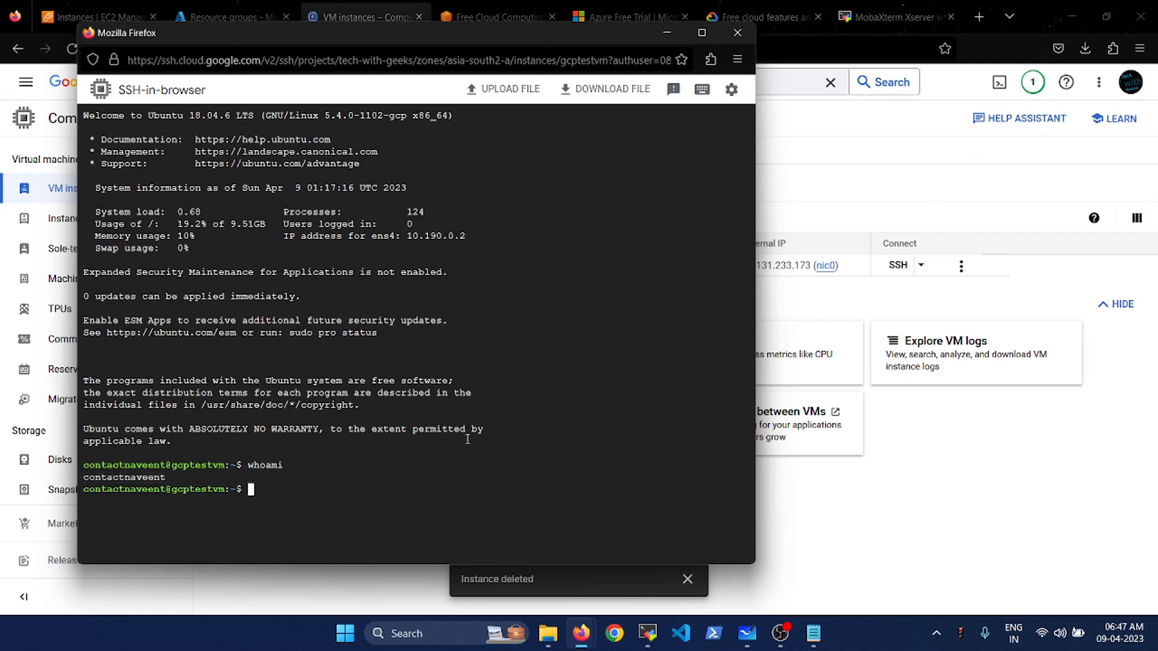
{"action": "left_click", "coordinate": [736, 35]}
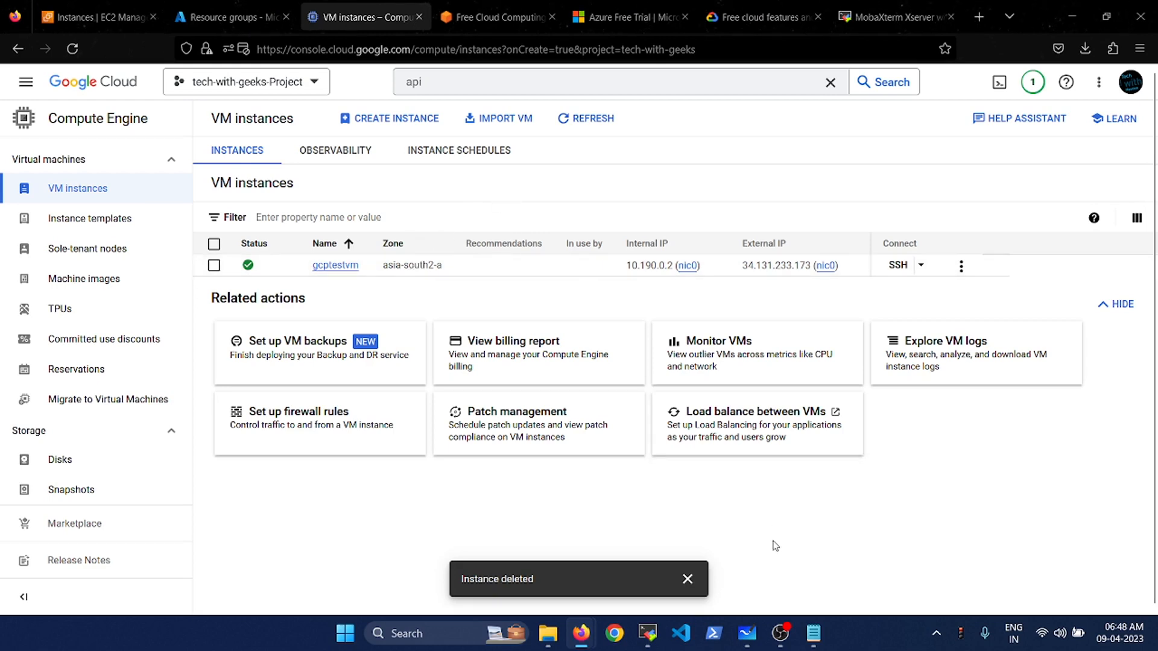
{"action": "left_click", "coordinate": [779, 638]}
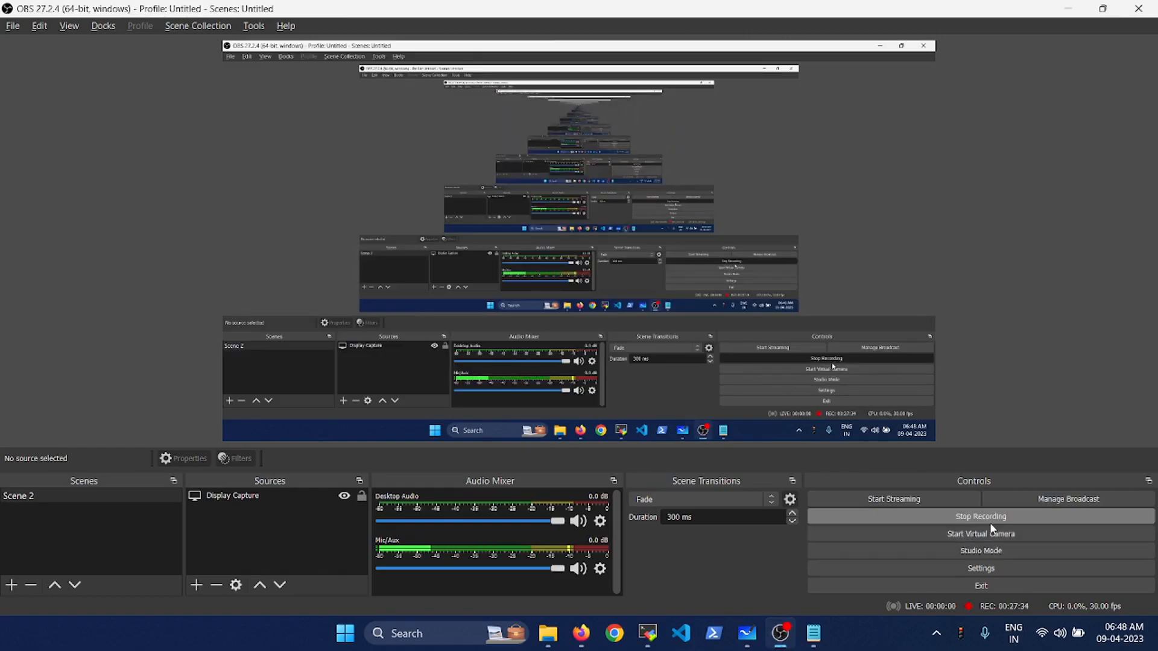